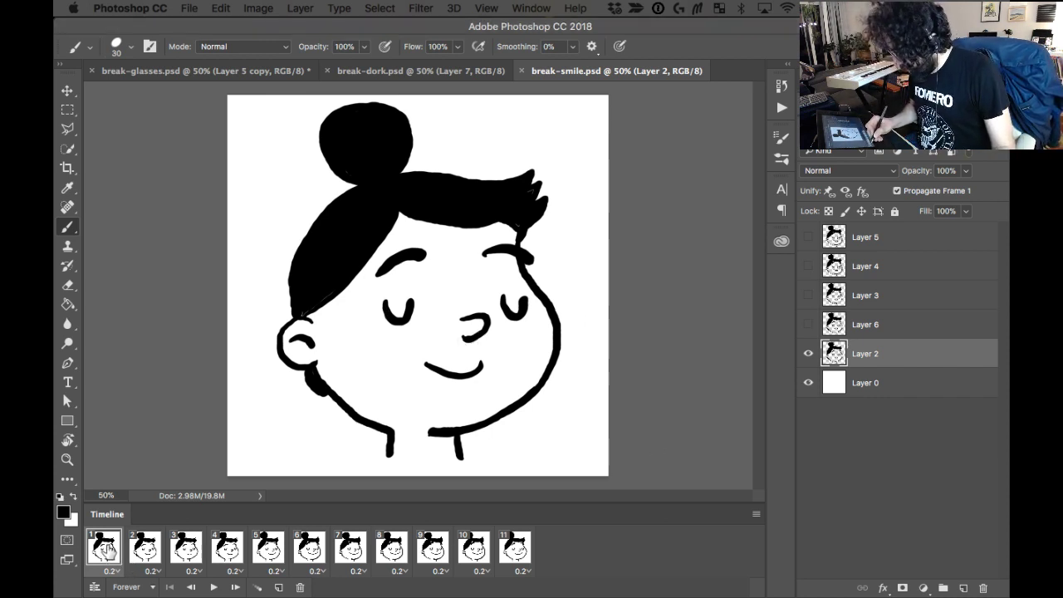
# Play the frame animations of break-smile.psd, break-dork.psd and break-glasses.psd to preview each one.
pyautogui.press('space')
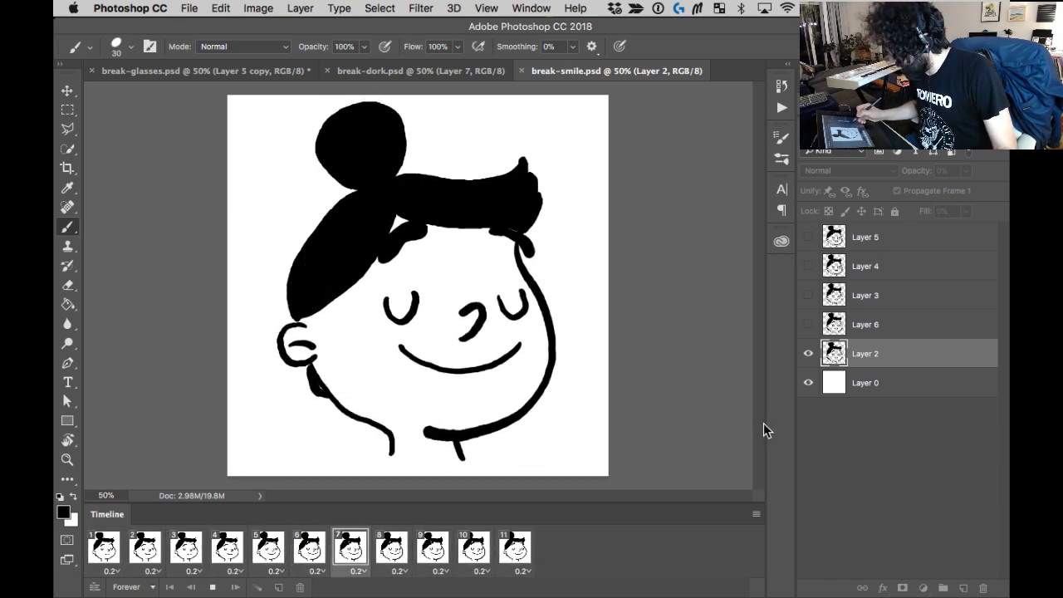
pyautogui.click(434, 73)
pyautogui.press('space')
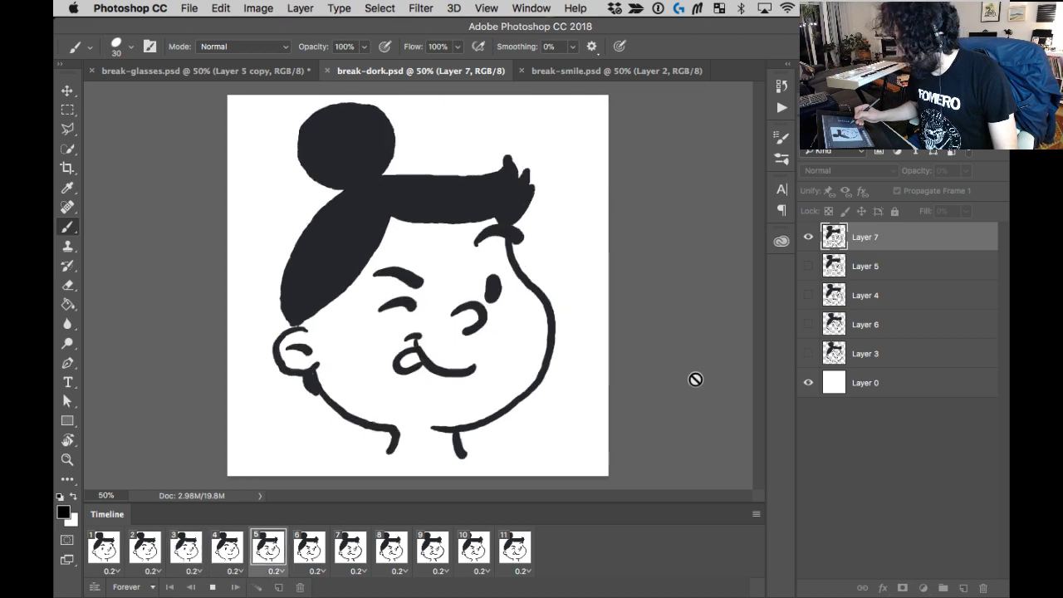
pyautogui.press('space')
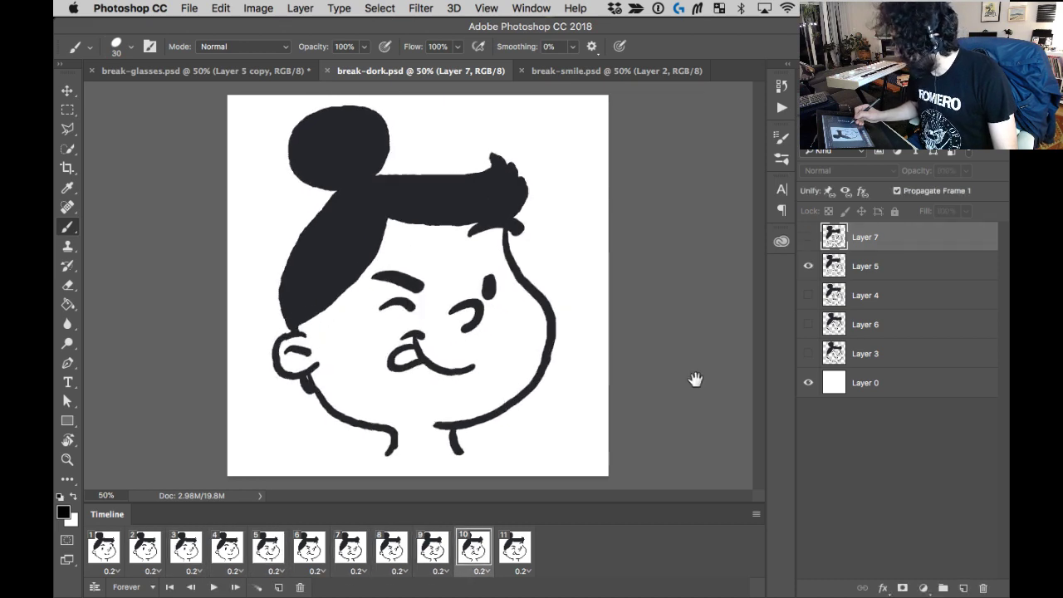
pyautogui.click(221, 71)
pyautogui.press('space')
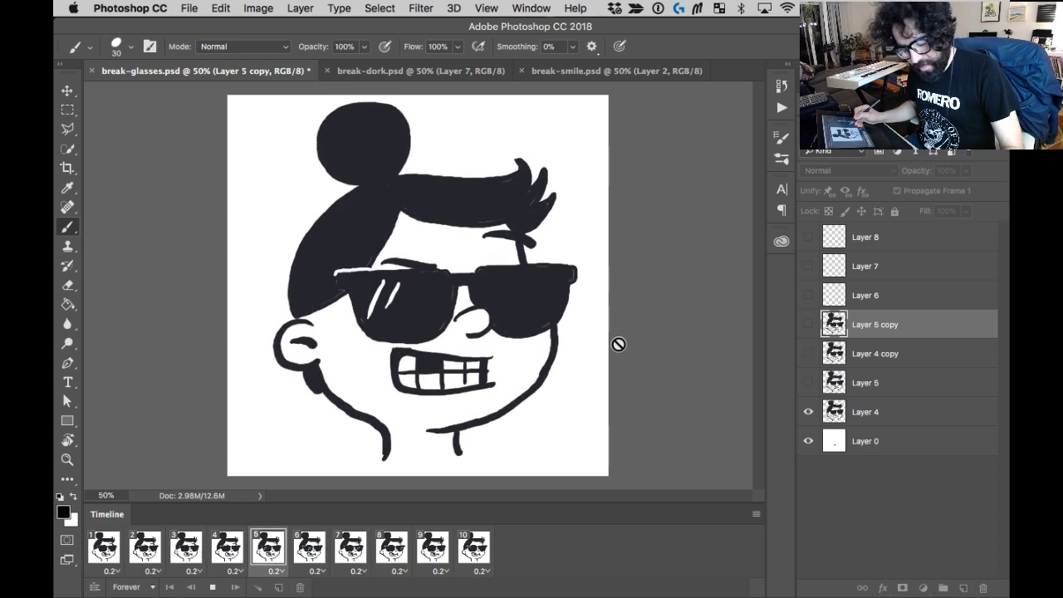
pyautogui.press('space')
# Open bridge.psd, cat.psd, chair.psd and cobra.psd together from the Poses folder.
pyautogui.press('super+o')
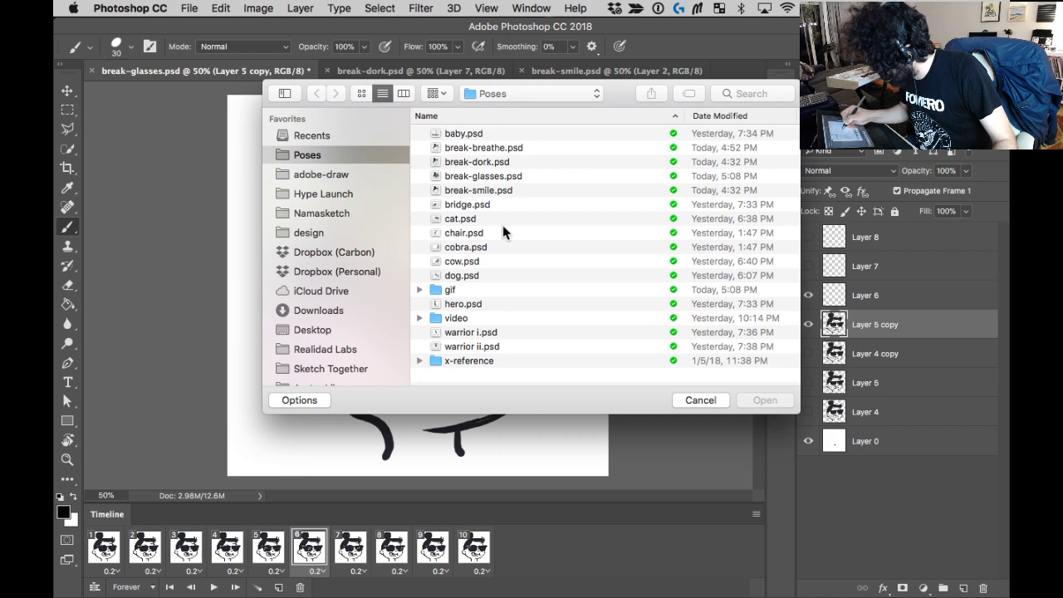
pyautogui.moveTo(503, 225); pyautogui.dragTo(518, 203)
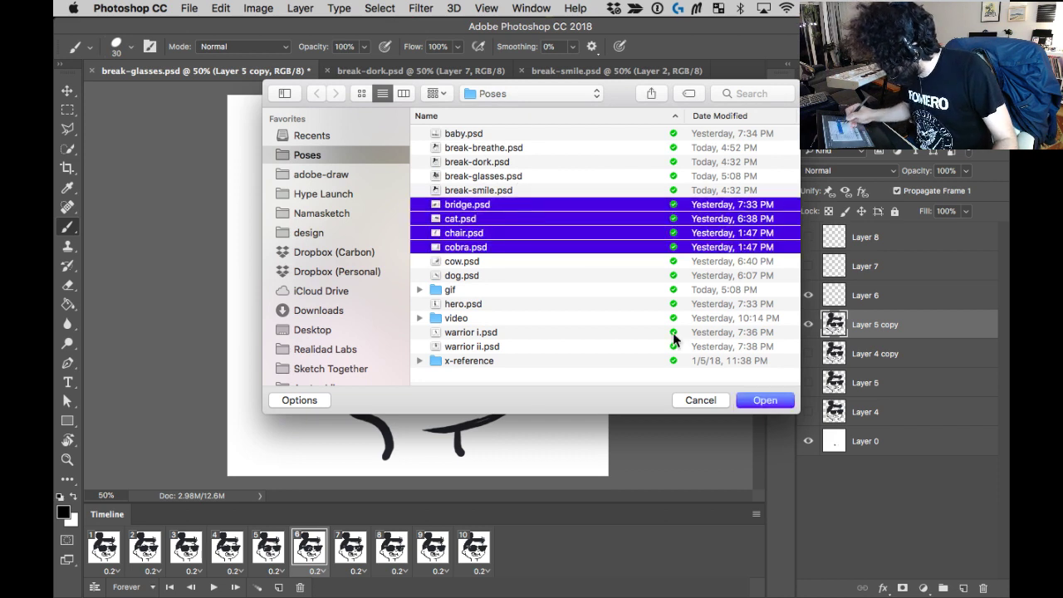
pyautogui.click(789, 403)
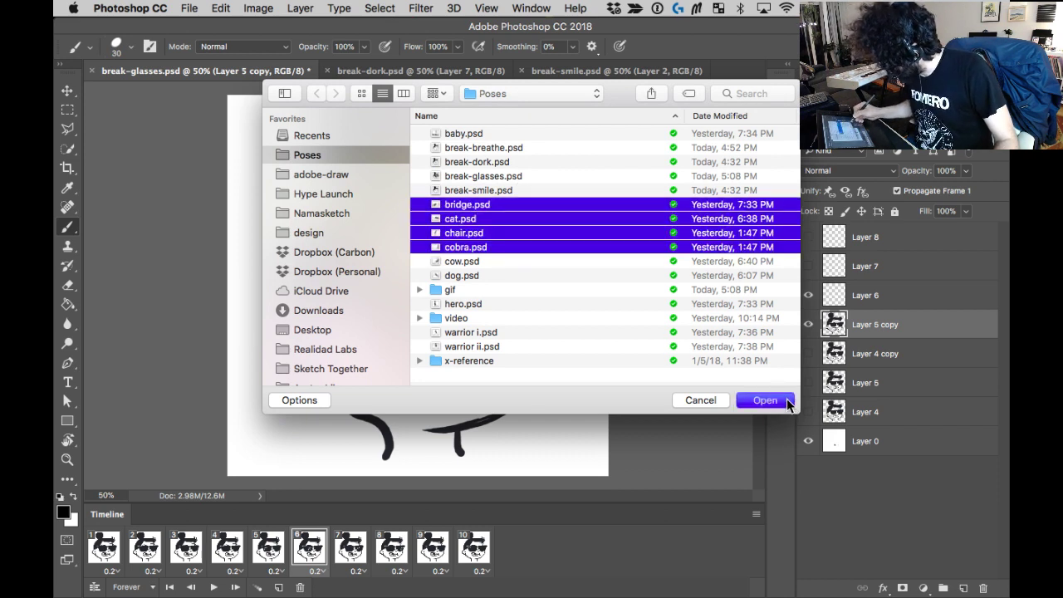
# Preview the cobra, chair, cat and bridge pose animations one after another.
pyautogui.press('space')
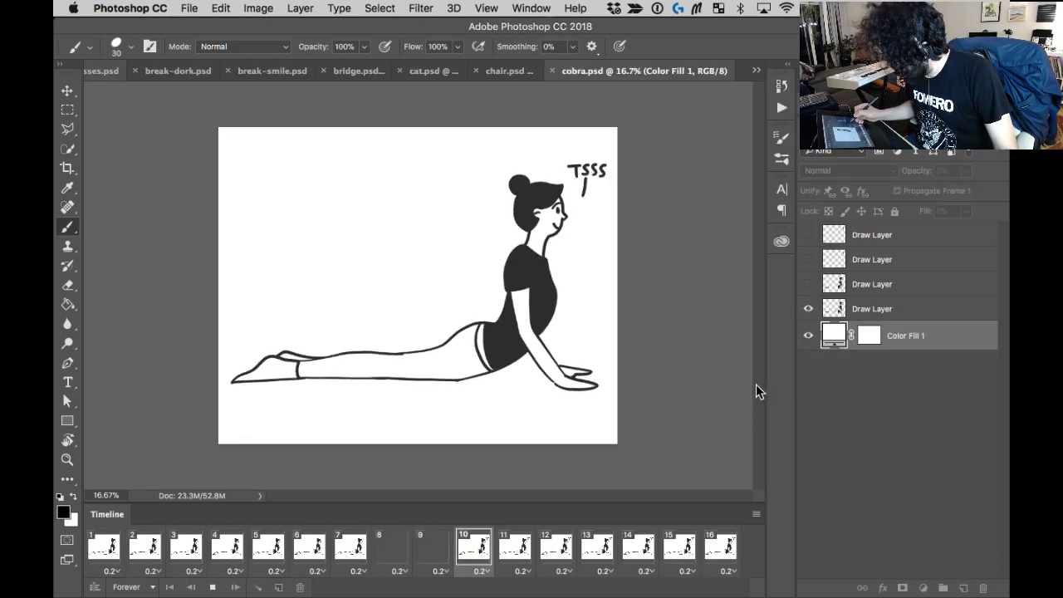
pyautogui.hotkey('ctrl', 'shift', 'Tab')
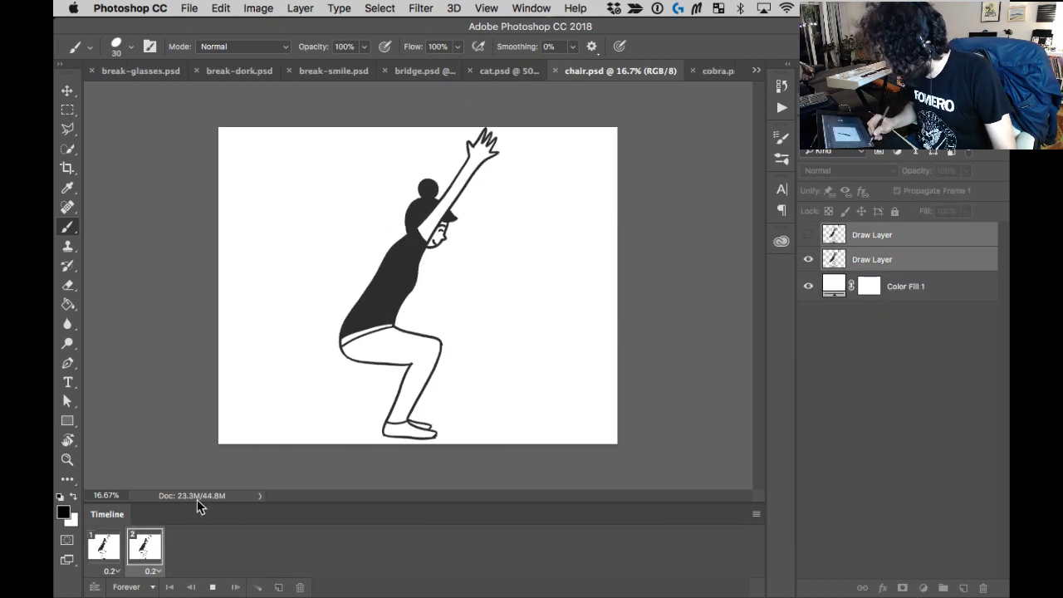
pyautogui.press('space')
pyautogui.click(509, 70)
pyautogui.press('space')
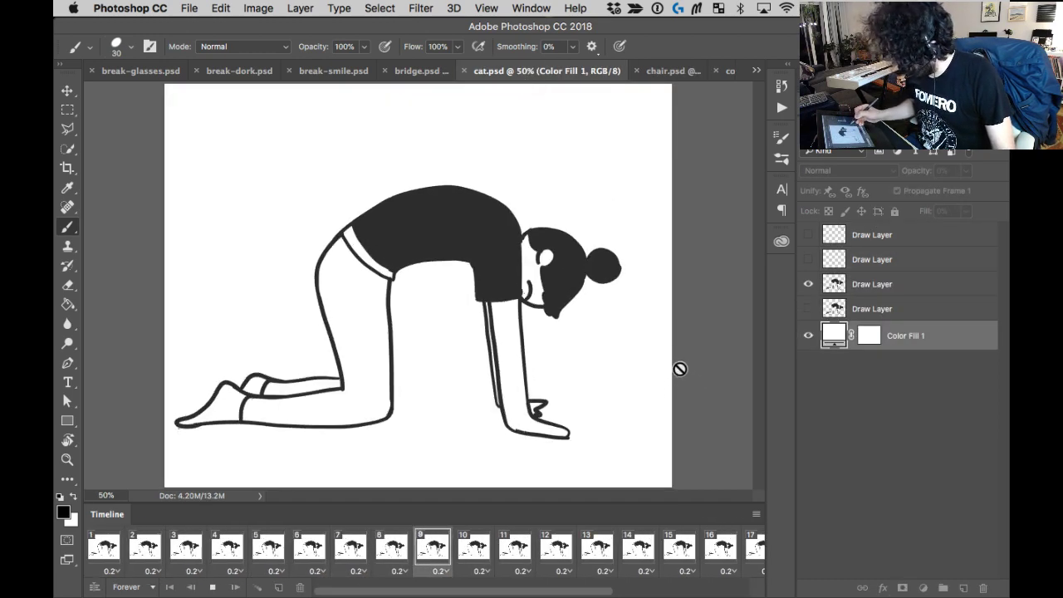
pyautogui.press('space')
pyautogui.click(410, 71)
pyautogui.press('space')
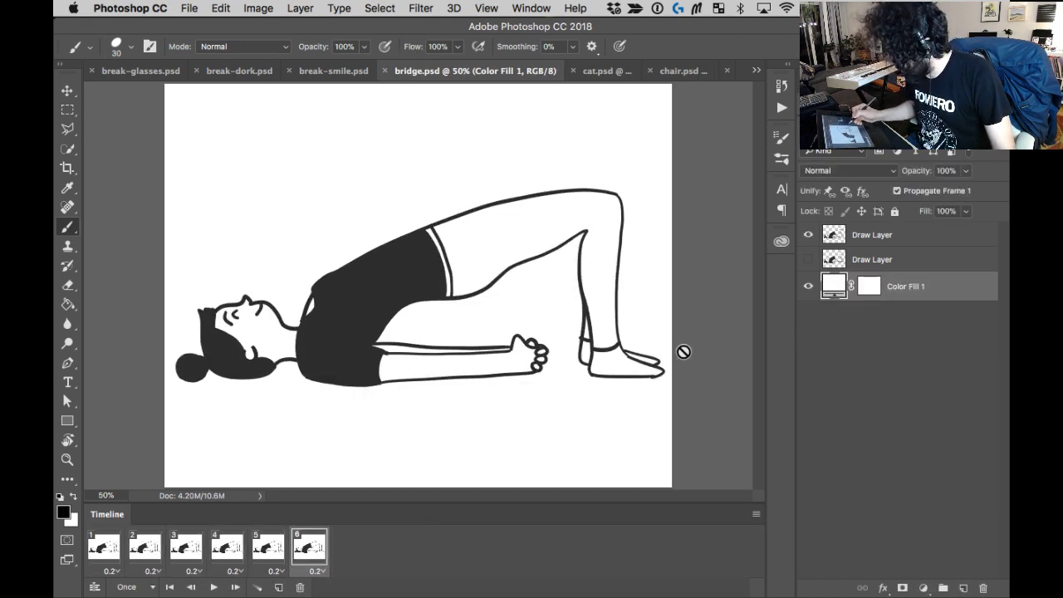
pyautogui.press('space')
# Set the looping of the bridge.psd animation to Forever and preview it.
pyautogui.click(127, 587)
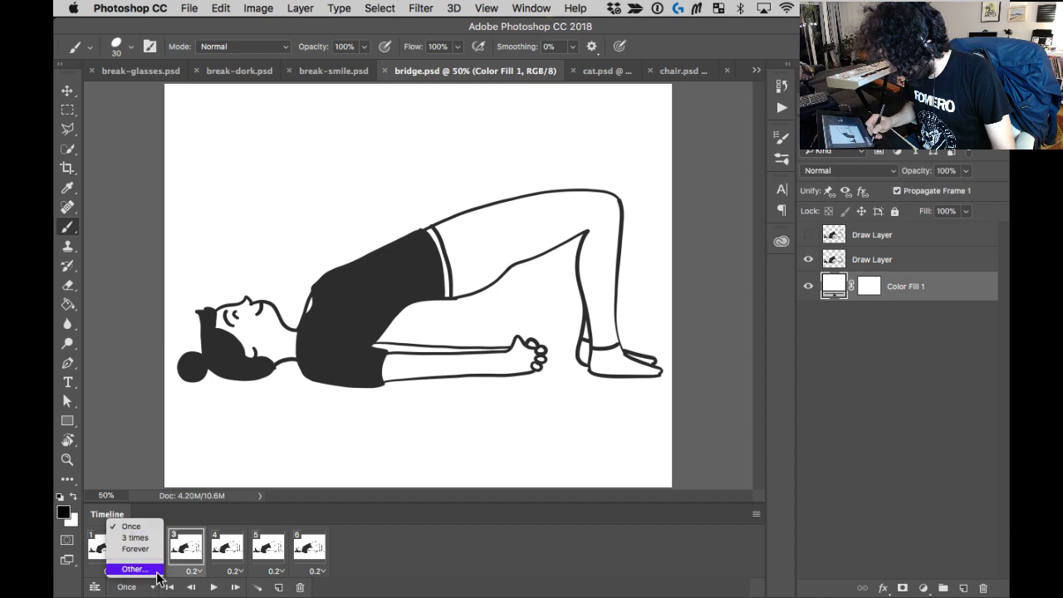
pyautogui.click(137, 551)
pyautogui.press('space')
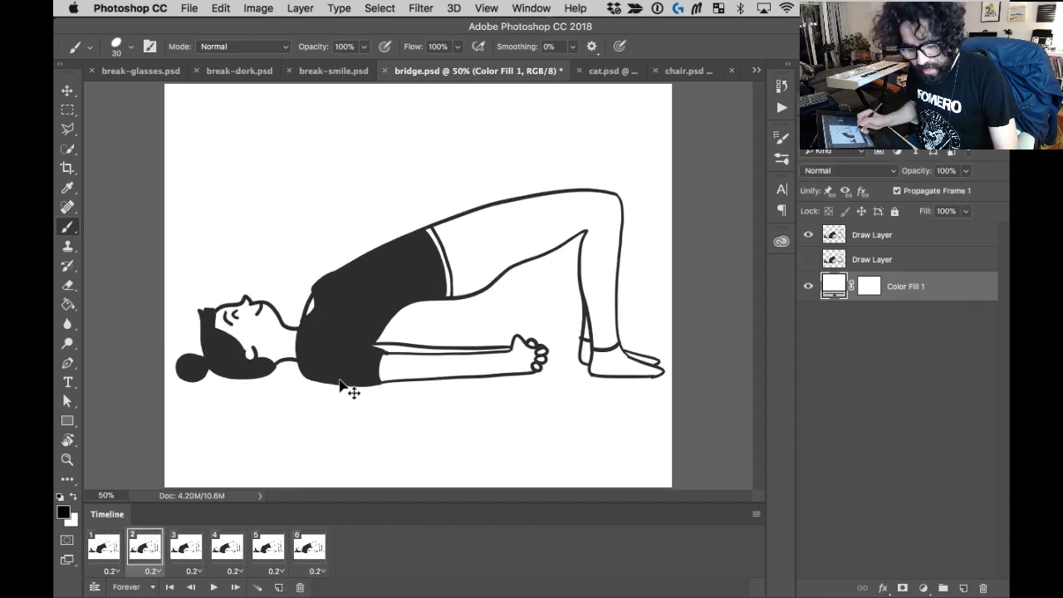
# Close bridge.psd without saving its changes, and close the cat, chair and cobra pose files.
pyautogui.press('super+w')
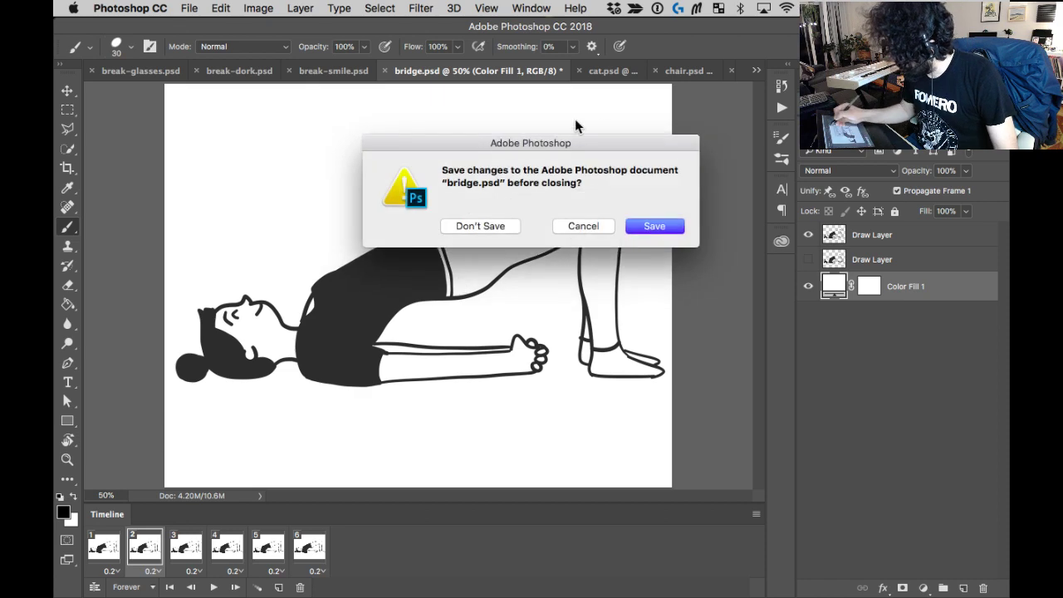
pyautogui.press('super+d')
pyautogui.press('super+w')
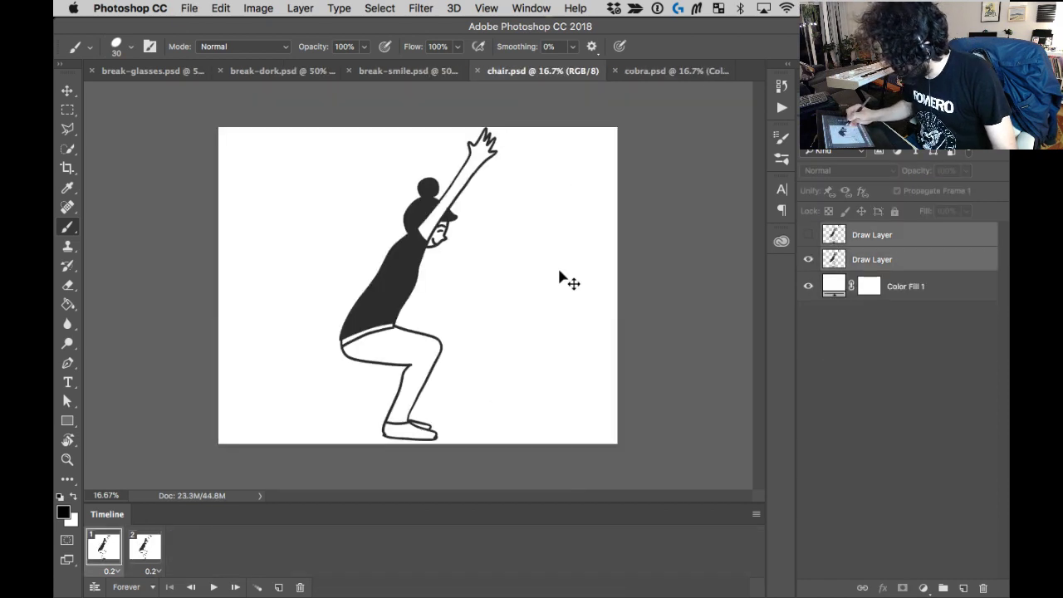
pyautogui.press('super+w')
pyautogui.press('super+w')
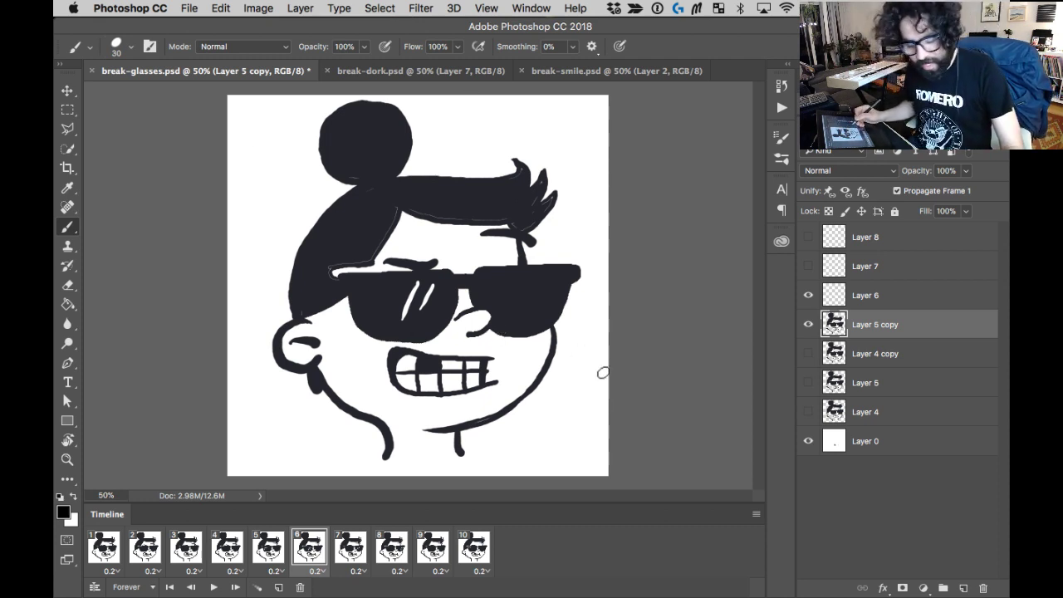
# Save break-glasses.psd, and close it together with break-dork.psd and break-smile.psd.
pyautogui.press('super+s')
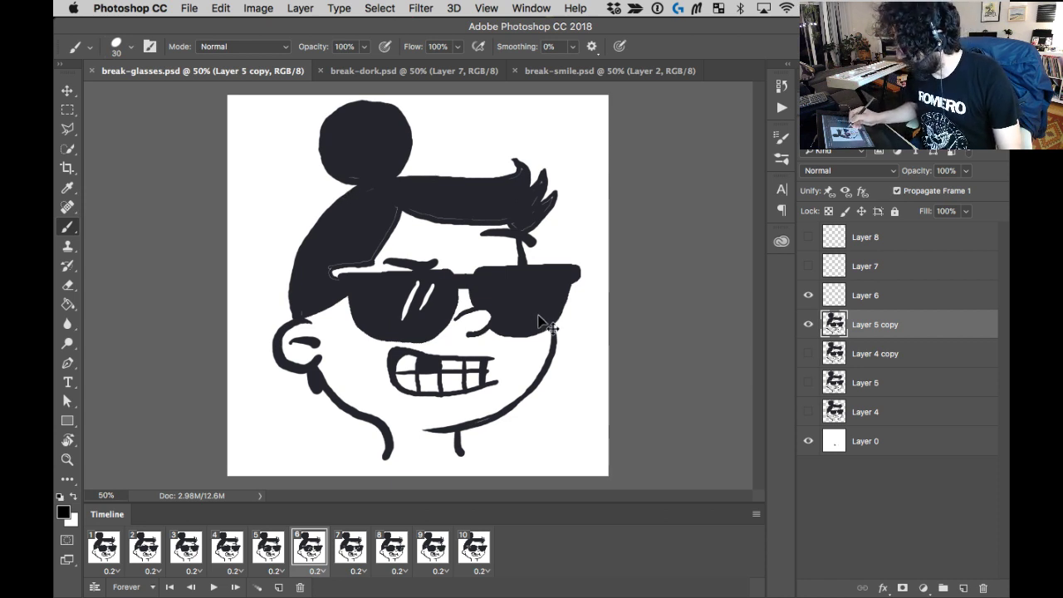
pyautogui.press('super+w')
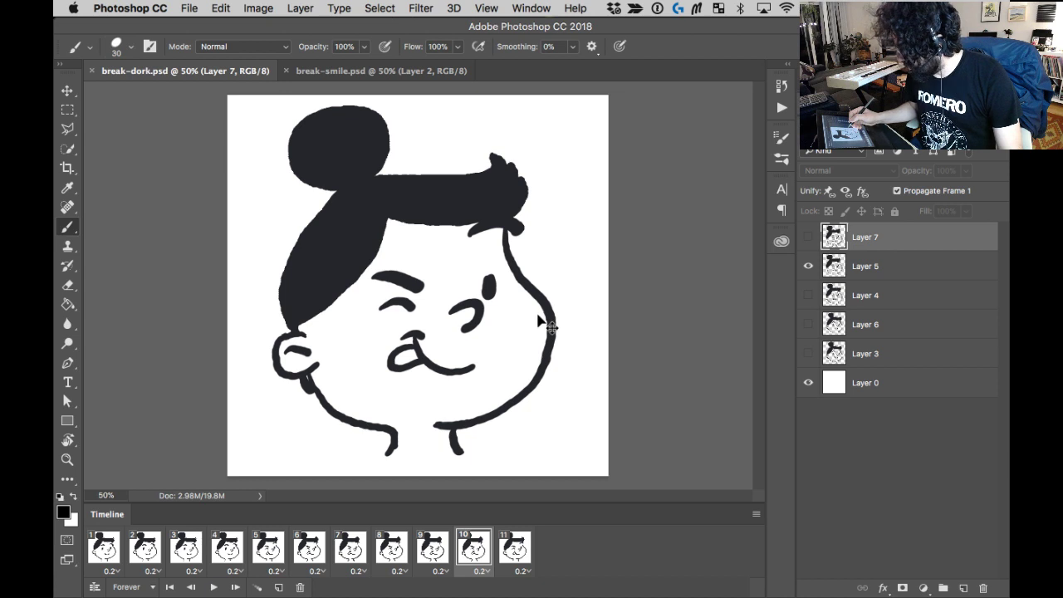
pyautogui.press('super+w')
pyautogui.press('super+w')
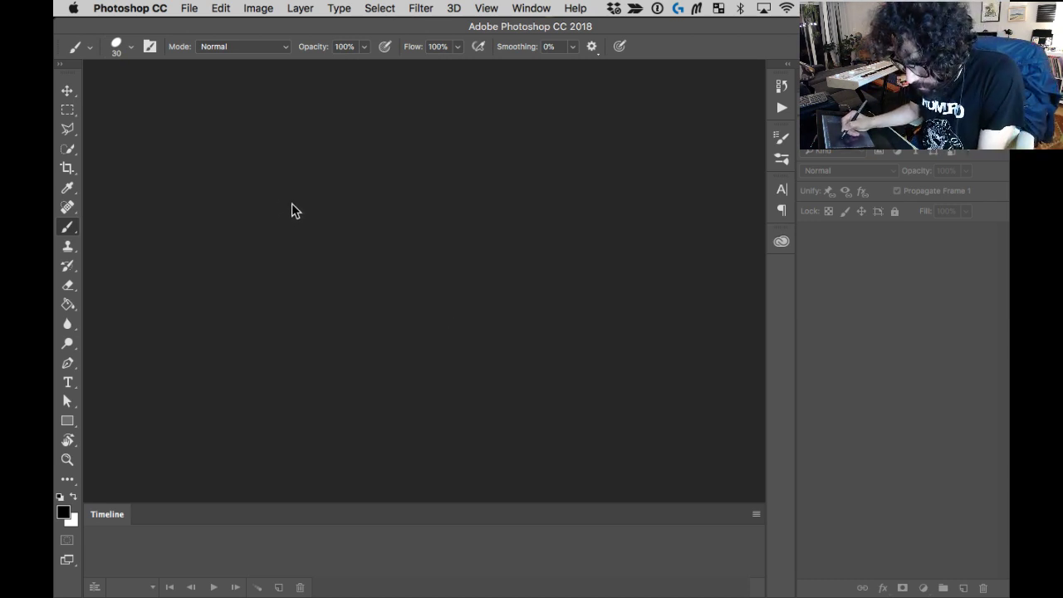
# Open the recent file break-breathe.psd and check Layer 3 by hiding it and showing it again.
pyautogui.click(199, 8)
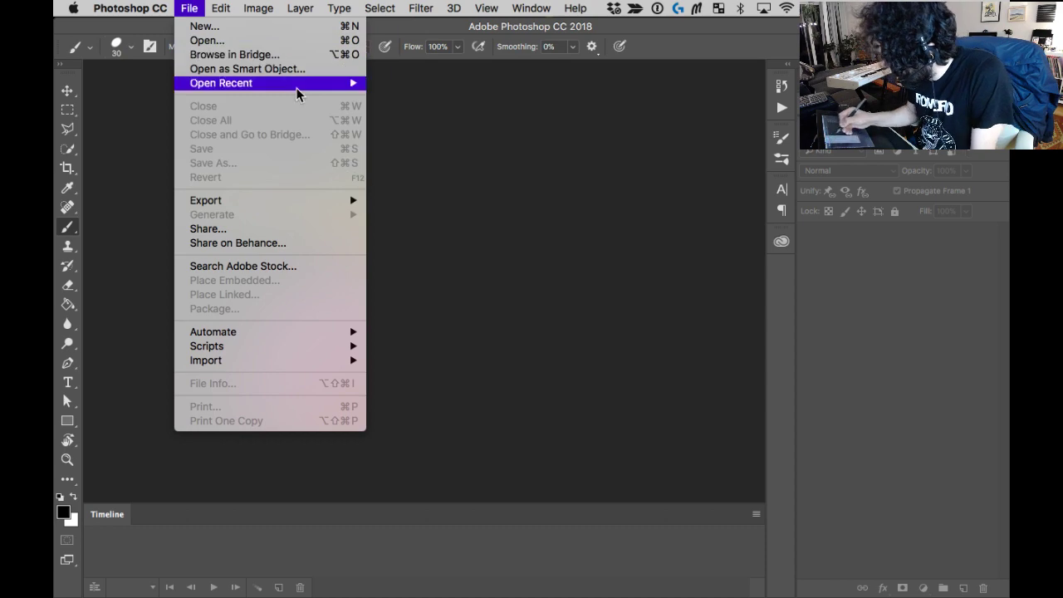
pyautogui.moveTo(307, 86)
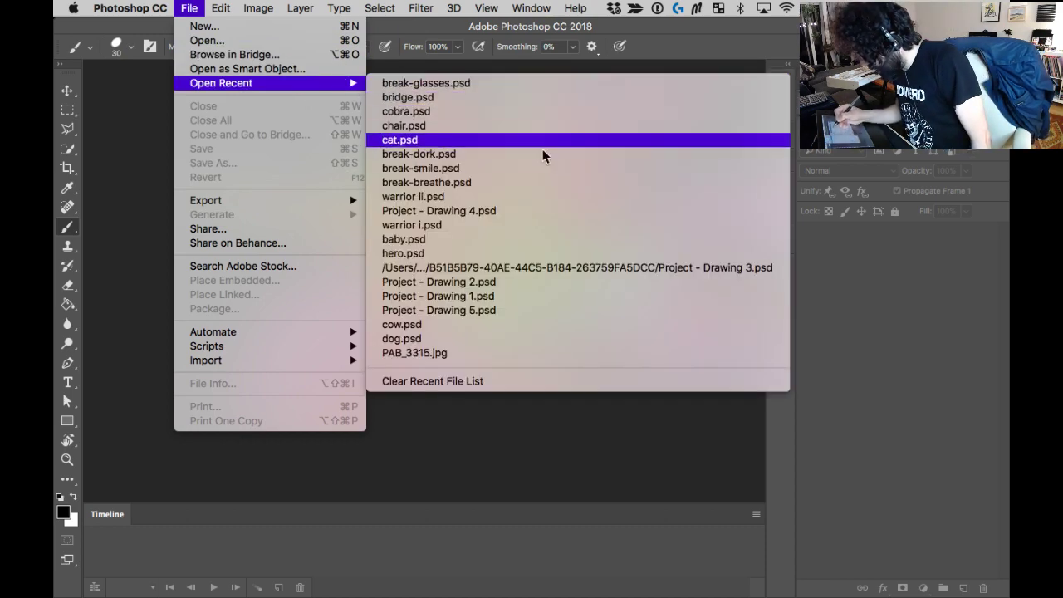
pyautogui.click(573, 194)
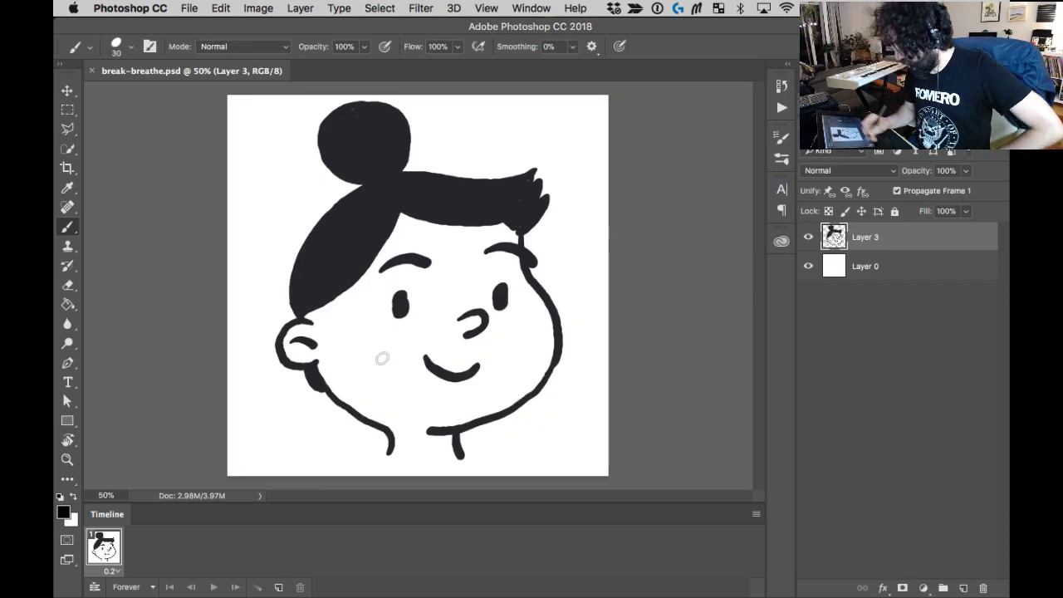
pyautogui.click(809, 238)
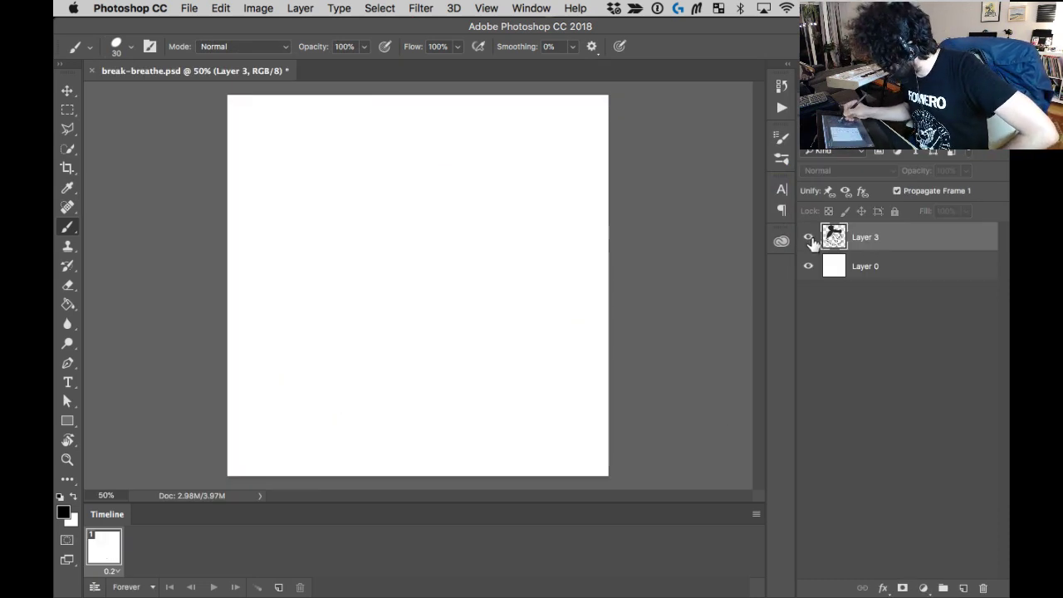
pyautogui.click(811, 238)
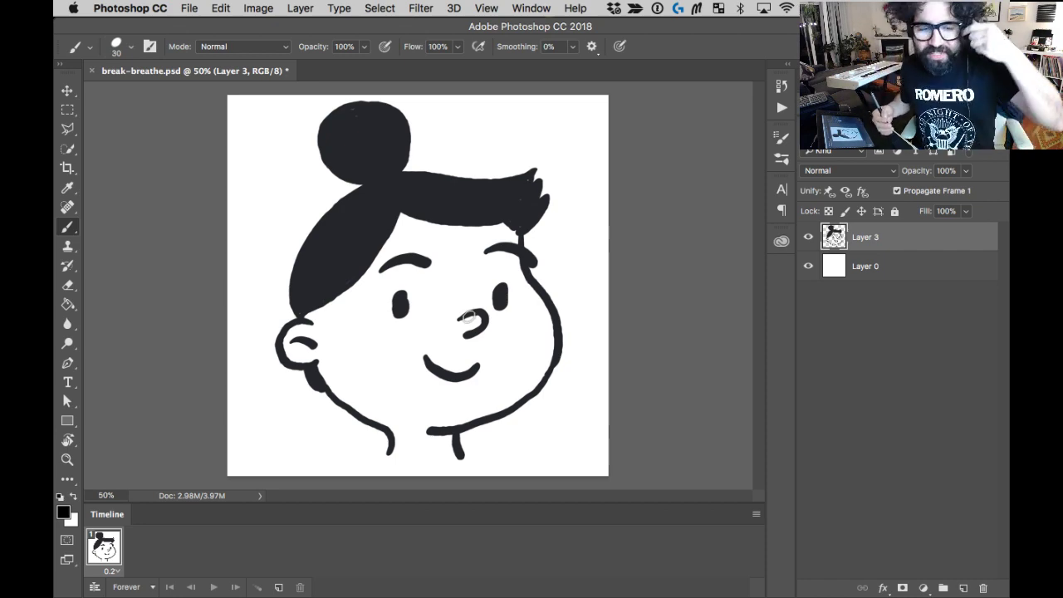
# Open the recent file break-smile.psd, preview its animation as a reference, and close it.
pyautogui.click(190, 8)
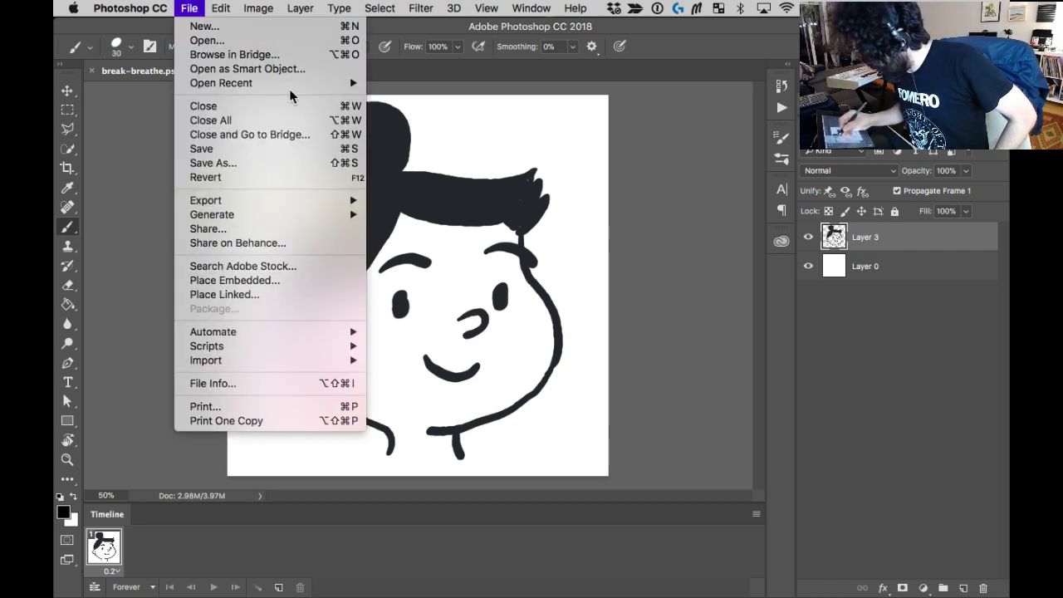
pyautogui.moveTo(297, 87)
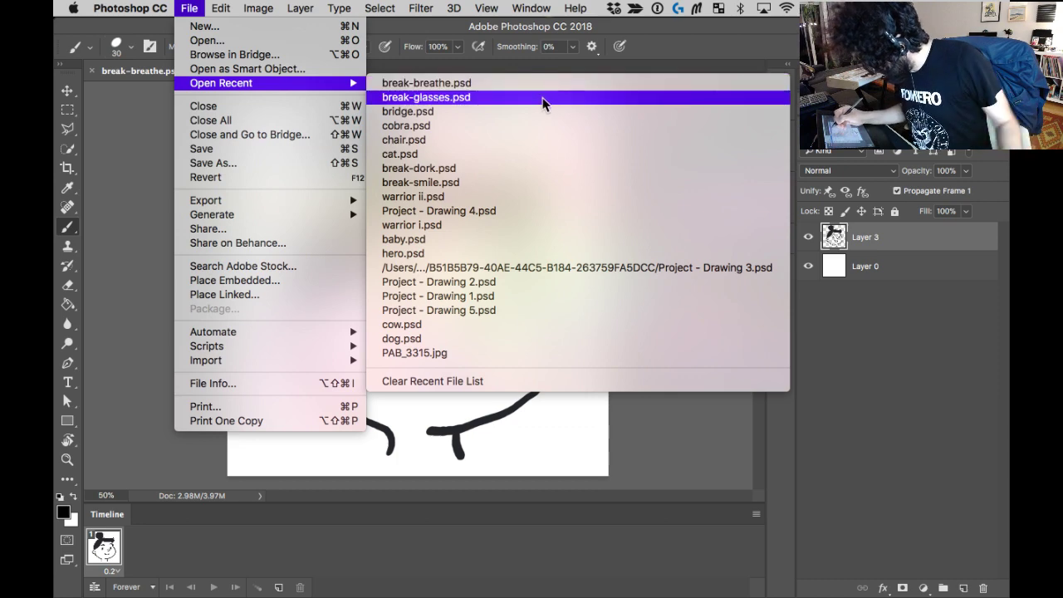
pyautogui.click(534, 181)
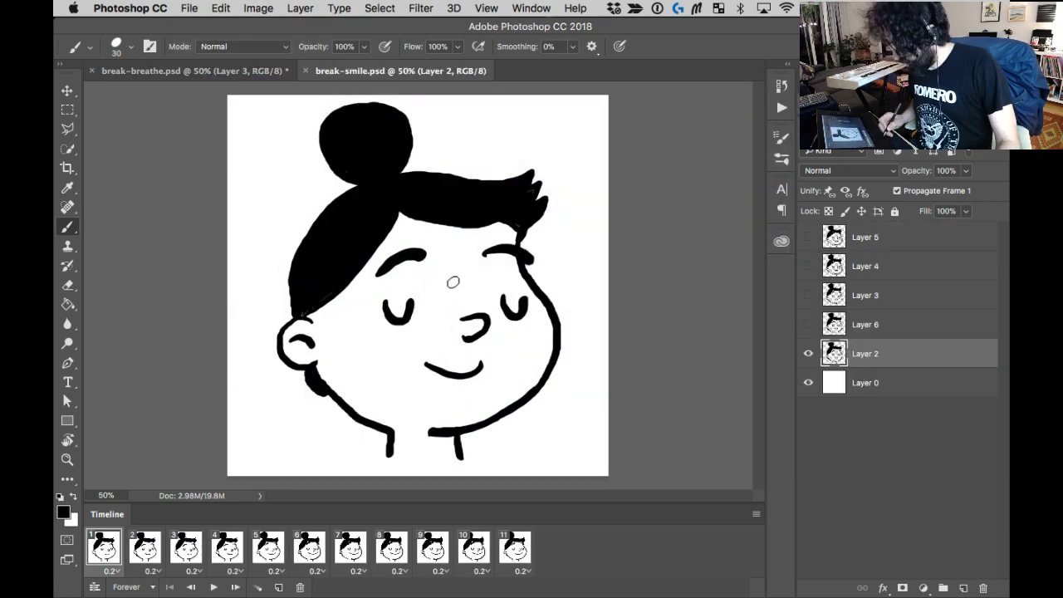
pyautogui.press('space')
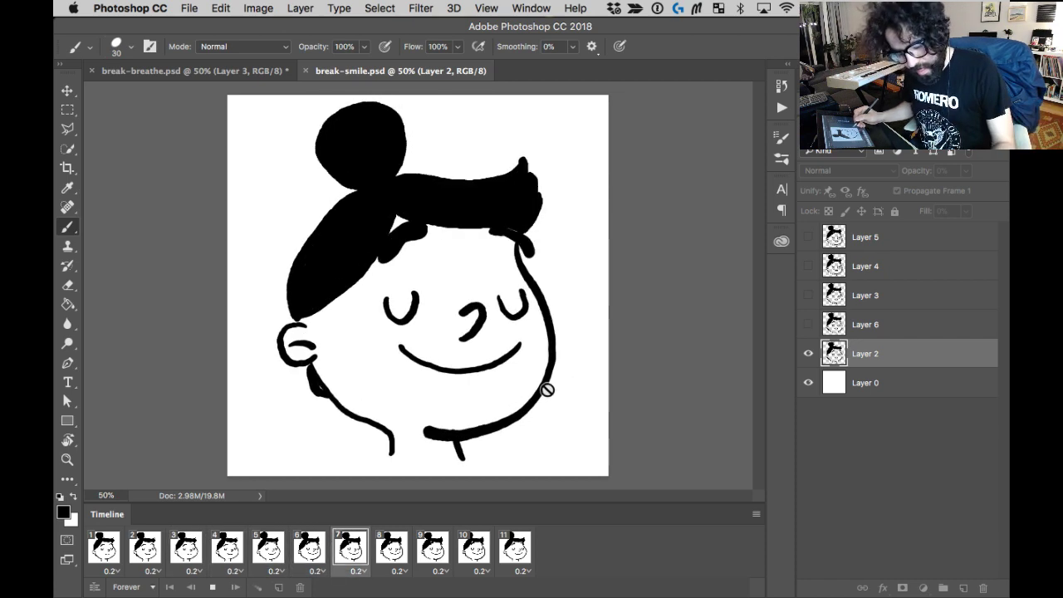
pyautogui.press('space')
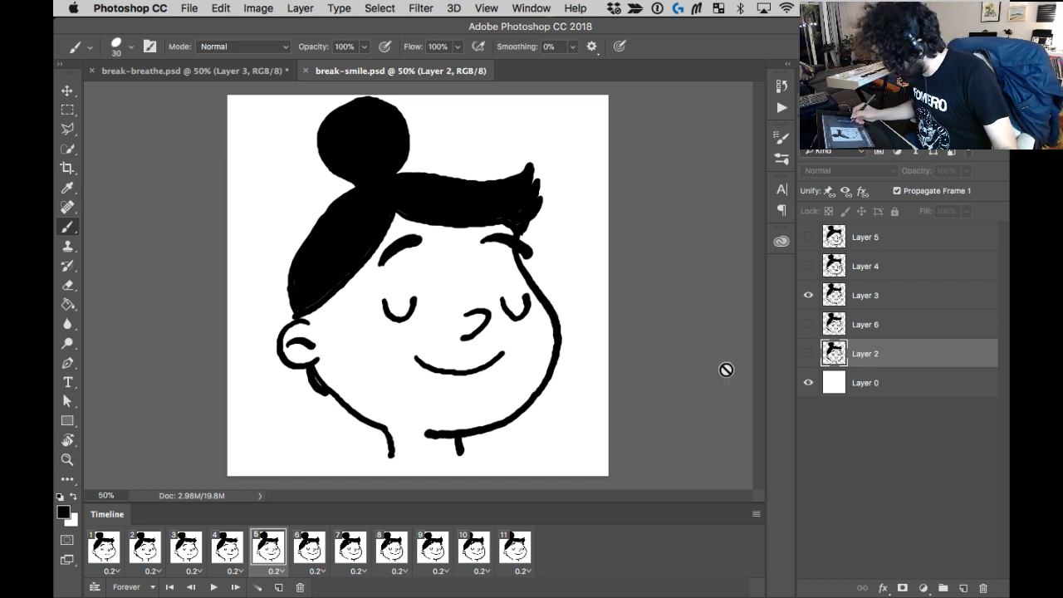
pyautogui.press('super+w')
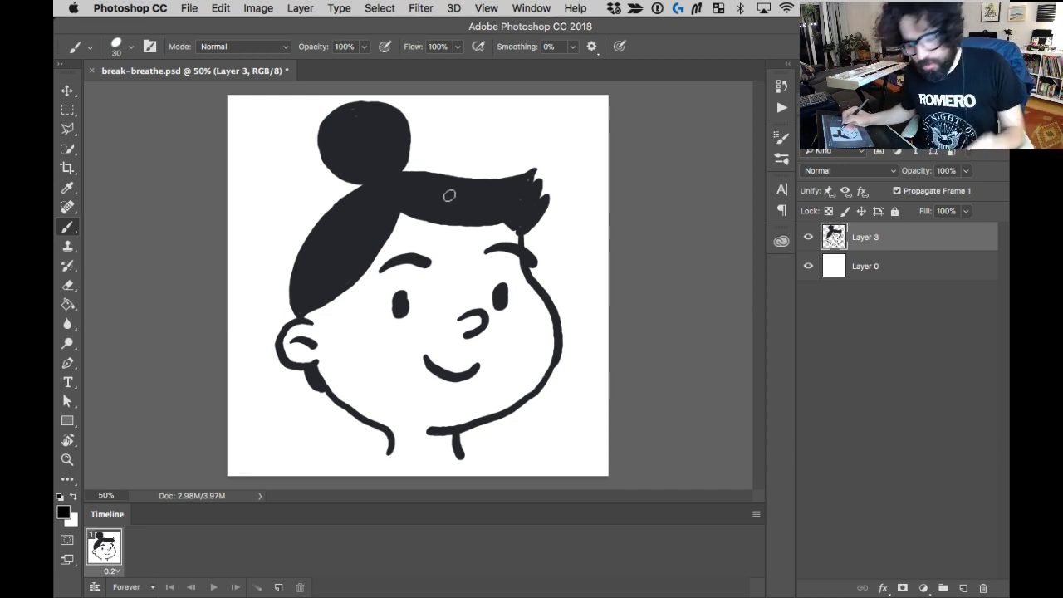
# Lower the opacity of Layer 3 to a faint tracing guide and add a new empty layer above it.
pyautogui.moveTo(967, 170); pyautogui.dragTo(906, 190)
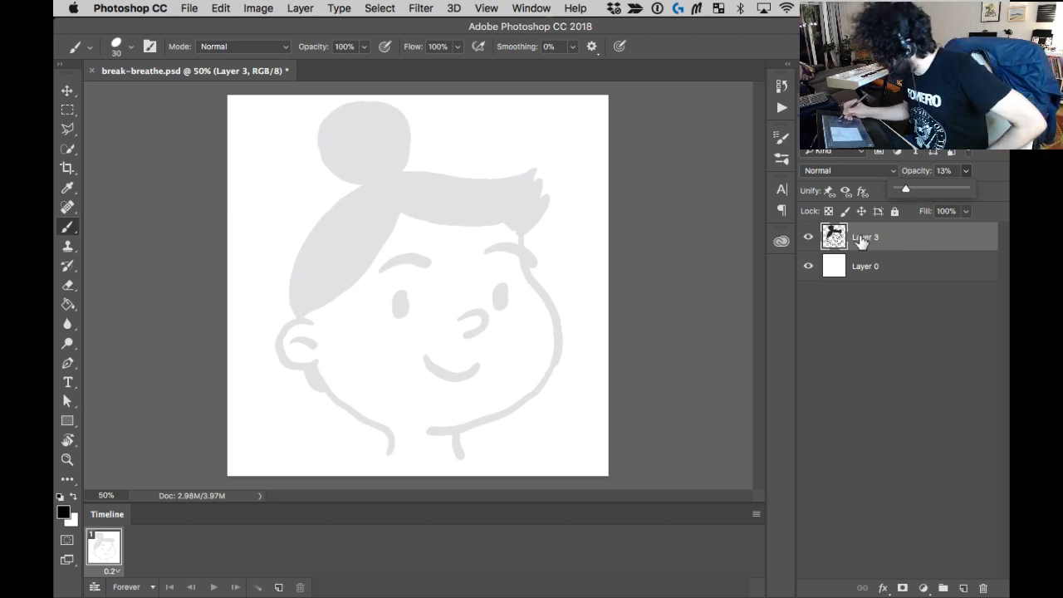
pyautogui.moveTo(917, 190); pyautogui.dragTo(912, 189)
pyautogui.click(964, 588)
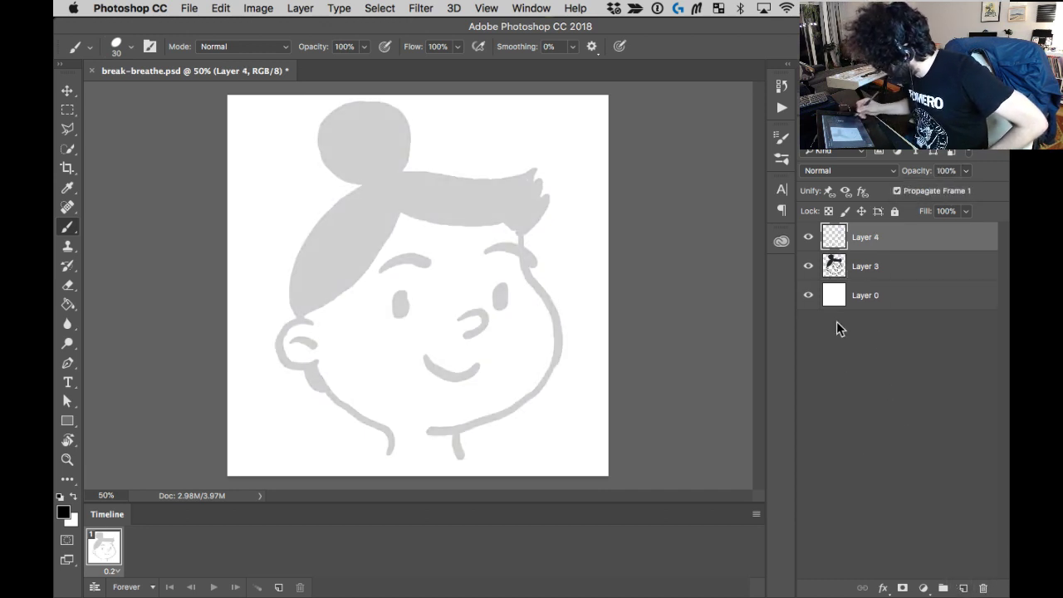
# Test the brush with a wavy stroke across the face on the new layer and undo it.
pyautogui.moveTo(420, 248)
pyautogui.mouseDown()
pyautogui.moveTo(391, 265)
pyautogui.moveTo(565, 367)
pyautogui.mouseUp()
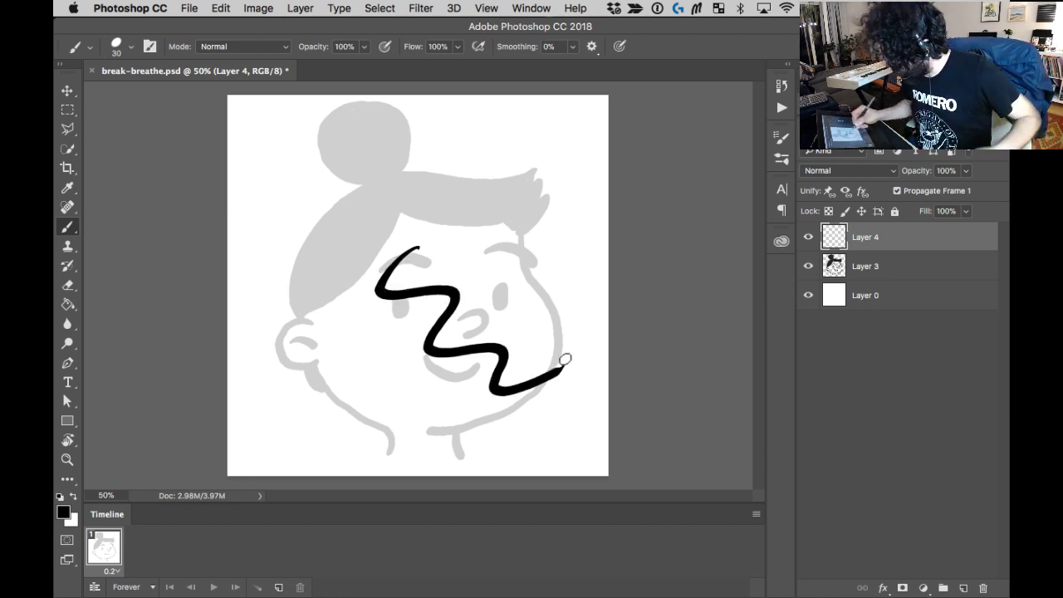
pyautogui.hotkey('ctrl', 'z')
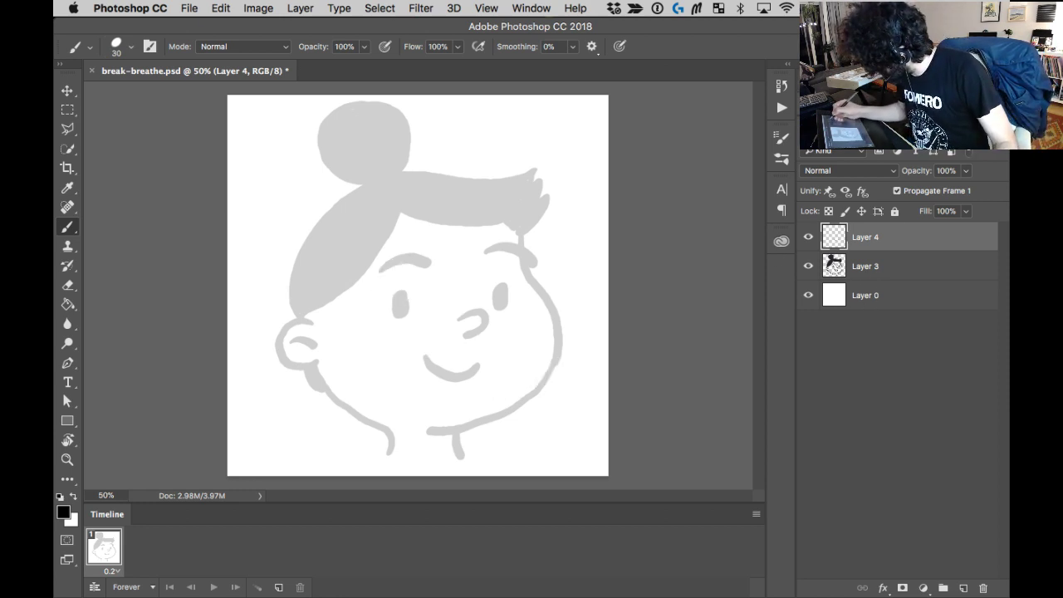
# Set the brush colour to the near-black charcoal swatch and try it with an undone stroke across the face.
pyautogui.press('F6')
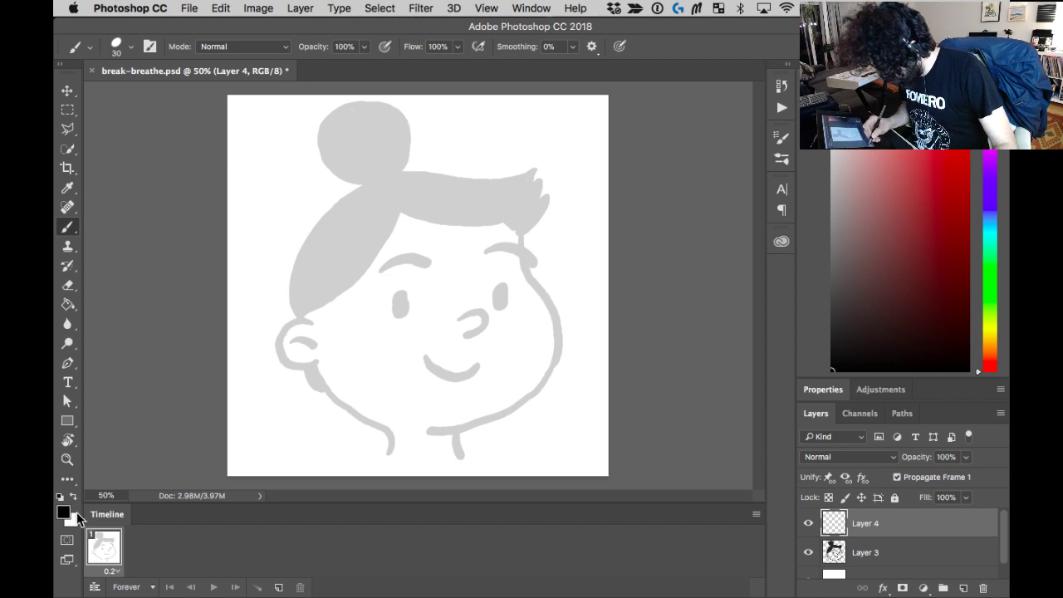
pyautogui.click(852, 71)
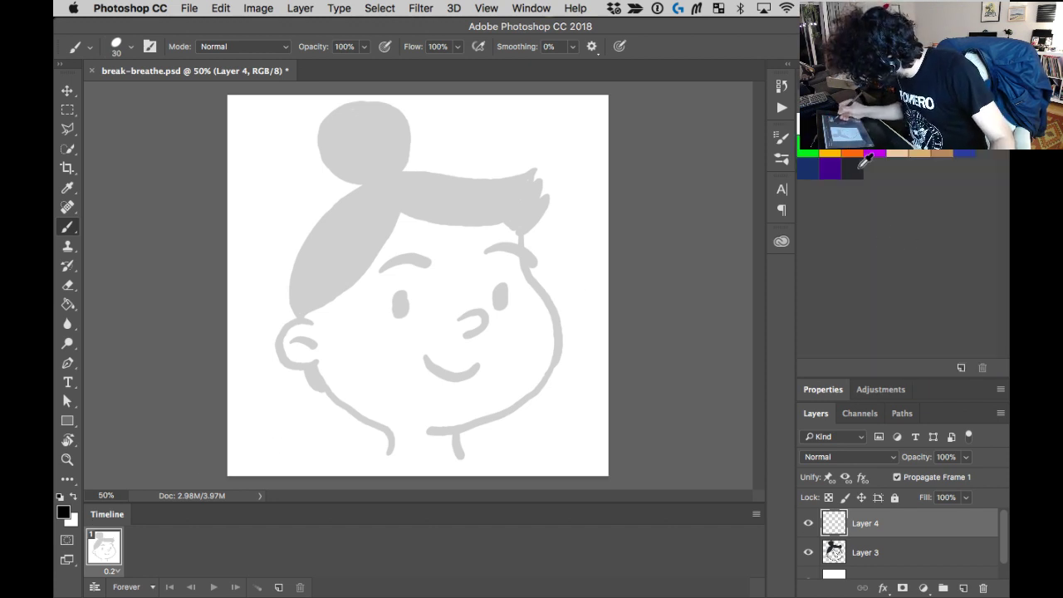
pyautogui.click(854, 171)
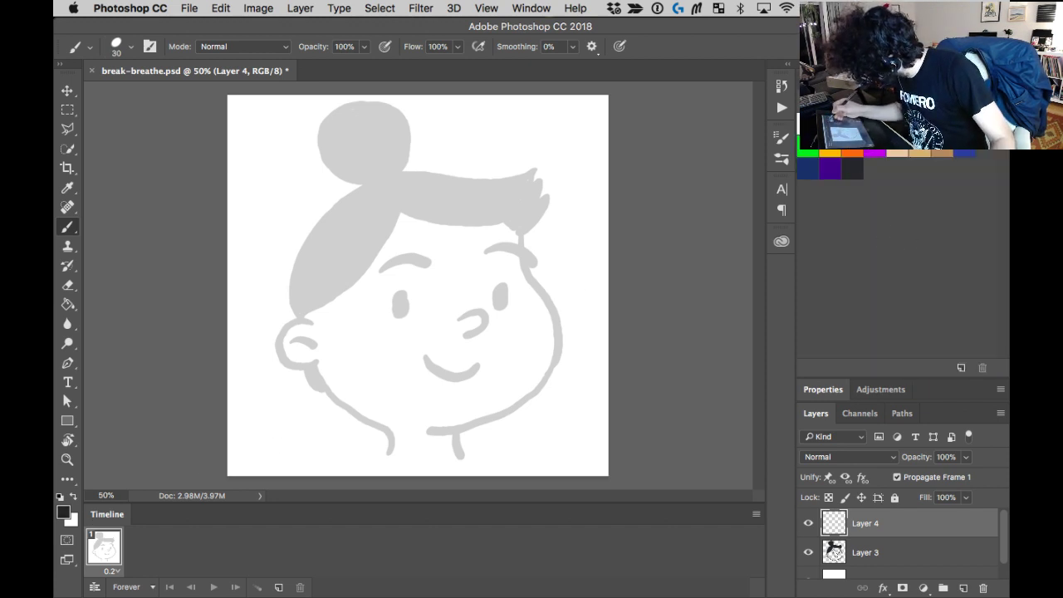
pyautogui.doubleClick(852, 78)
pyautogui.moveTo(389, 255)
pyautogui.mouseDown()
pyautogui.moveTo(456, 346)
pyautogui.moveTo(499, 335)
pyautogui.mouseUp()
pyautogui.press('super+z')
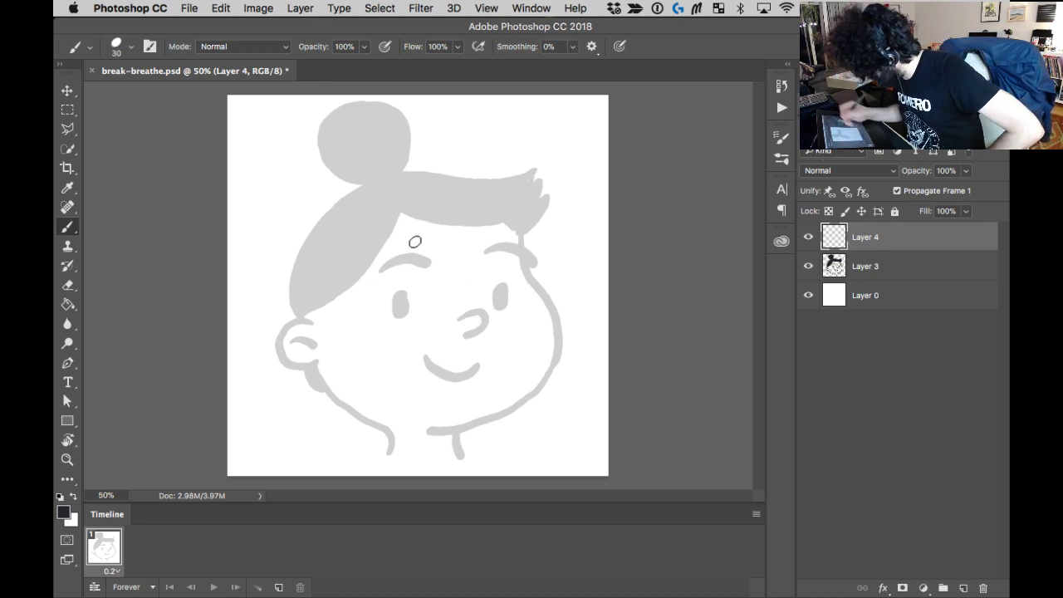
# Examine the brush's tip shape and Shape Dynamics settings, including the pen pressure control and minimum diameter.
pyautogui.rightClick(650, 197)
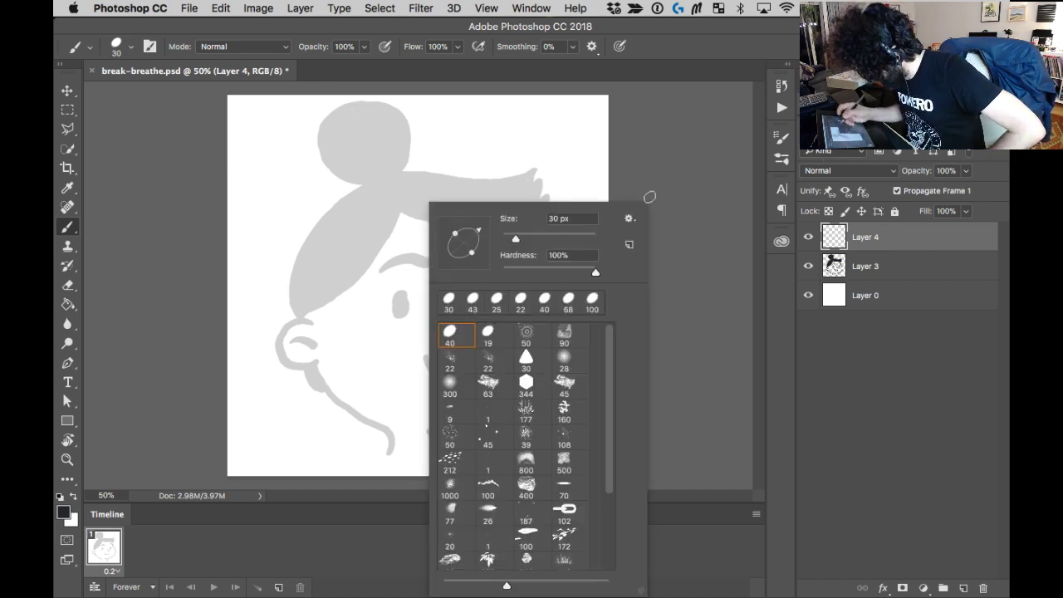
pyautogui.click(782, 158)
pyautogui.click(781, 137)
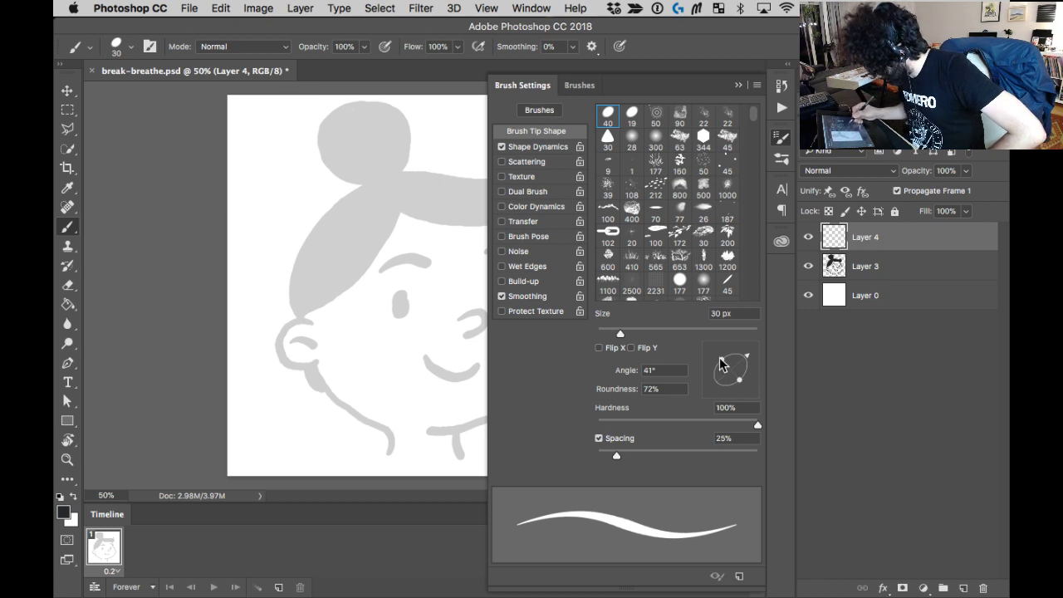
pyautogui.click(548, 150)
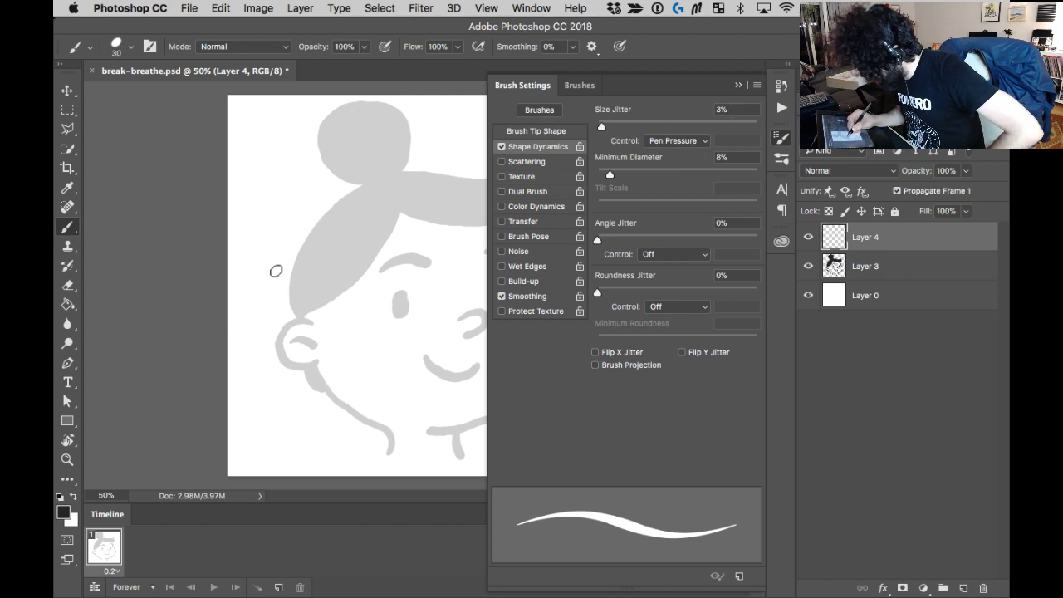
# Test the brush's pen pressure response with thin and thick looping strokes over the ear and cheek, and undo them.
pyautogui.moveTo(277, 269); pyautogui.dragTo(394, 235)
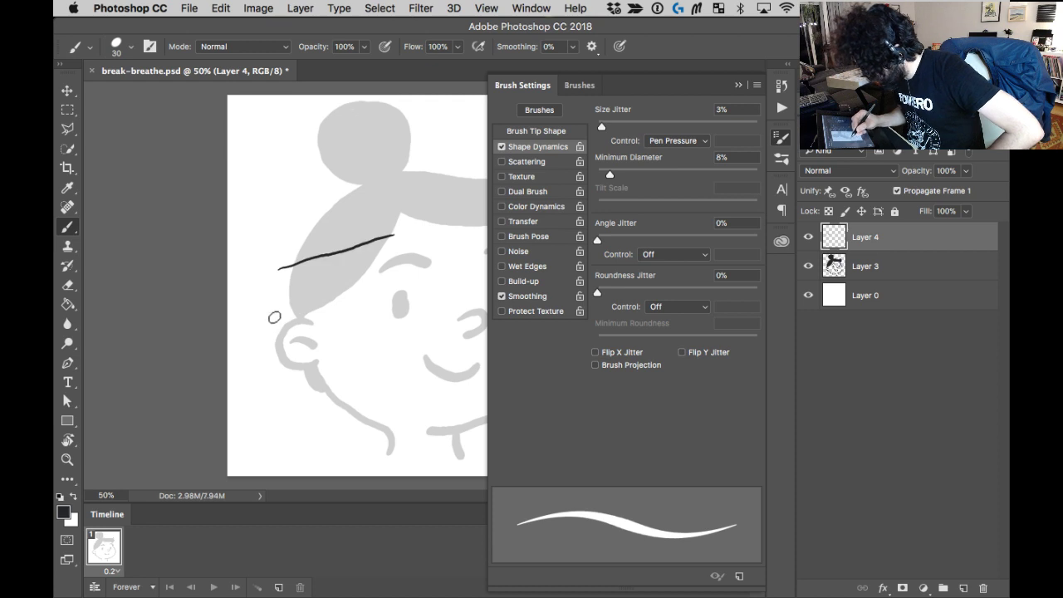
pyautogui.moveTo(267, 317)
pyautogui.mouseDown()
pyautogui.moveTo(400, 266)
pyautogui.moveTo(396, 285)
pyautogui.moveTo(288, 331)
pyautogui.moveTo(271, 350)
pyautogui.moveTo(354, 336)
pyautogui.moveTo(357, 350)
pyautogui.moveTo(313, 362)
pyautogui.moveTo(303, 383)
pyautogui.moveTo(321, 385)
pyautogui.moveTo(385, 357)
pyautogui.moveTo(412, 321)
pyautogui.moveTo(437, 320)
pyautogui.moveTo(448, 338)
pyautogui.moveTo(435, 360)
pyautogui.moveTo(310, 413)
pyautogui.moveTo(274, 407)
pyautogui.moveTo(247, 372)
pyautogui.moveTo(242, 288)
pyautogui.moveTo(262, 257)
pyautogui.moveTo(310, 229)
pyautogui.moveTo(381, 216)
pyautogui.moveTo(457, 384)
pyautogui.moveTo(390, 448)
pyautogui.moveTo(300, 462)
pyautogui.moveTo(247, 426)
pyautogui.moveTo(292, 361)
pyautogui.moveTo(365, 397)
pyautogui.moveTo(371, 331)
pyautogui.moveTo(417, 324)
pyautogui.moveTo(401, 299)
pyautogui.moveTo(355, 282)
pyautogui.mouseUp()
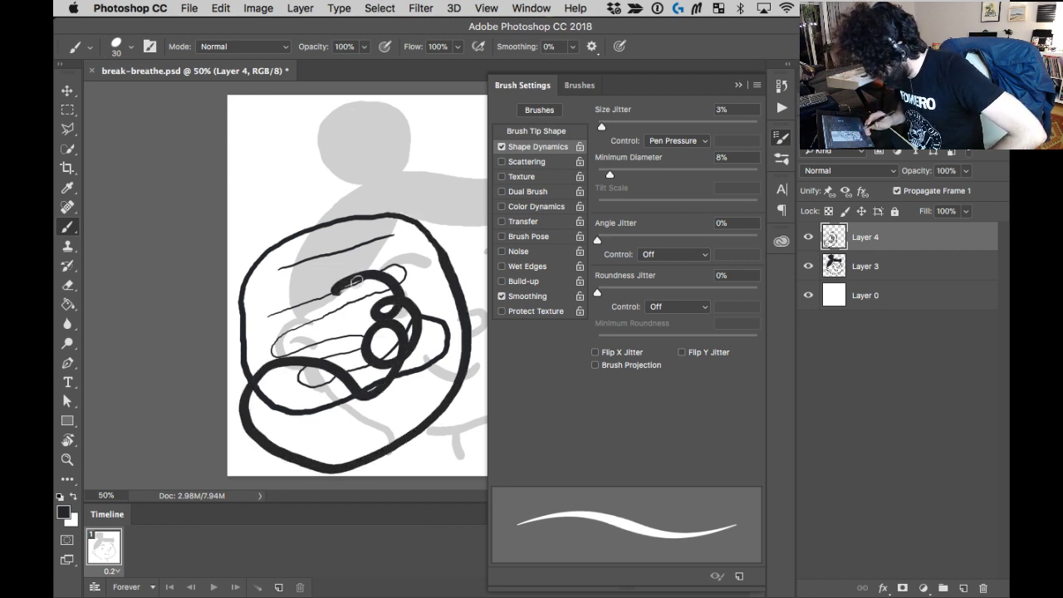
pyautogui.hotkey('ctrl', 'z')
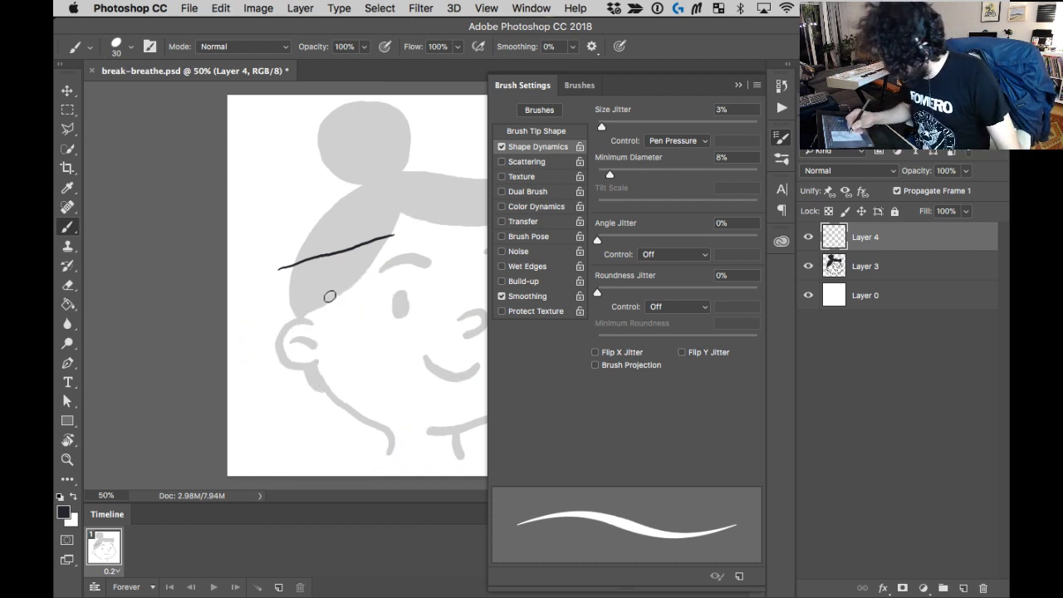
pyautogui.press('super+z')
pyautogui.press('super+alt+z')
pyautogui.press('super+alt+z')
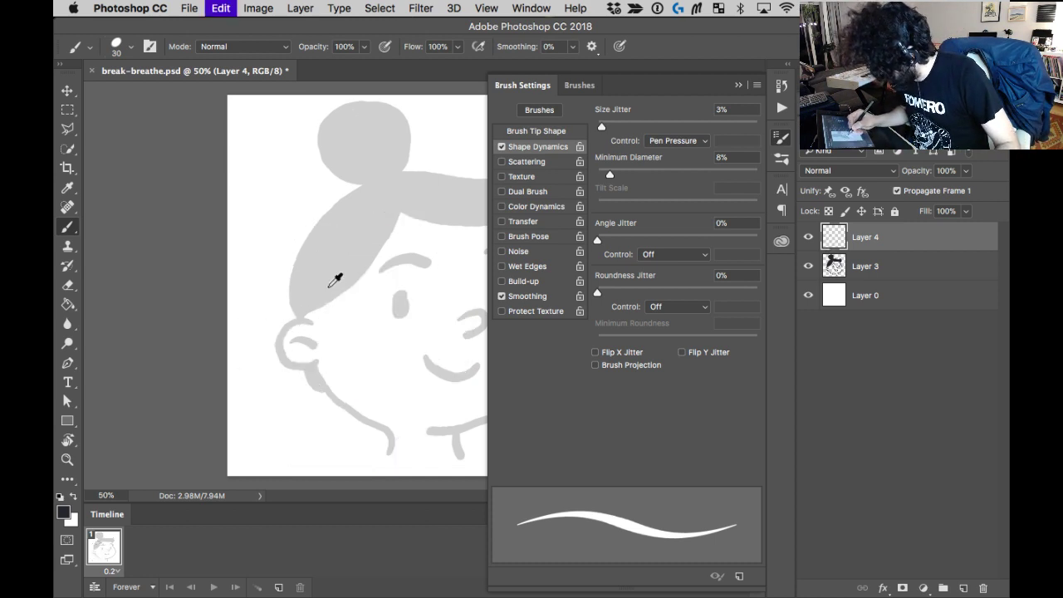
pyautogui.moveTo(251, 300)
pyautogui.mouseDown()
pyautogui.moveTo(361, 289)
pyautogui.moveTo(355, 335)
pyautogui.moveTo(376, 389)
pyautogui.moveTo(433, 309)
pyautogui.mouseUp()
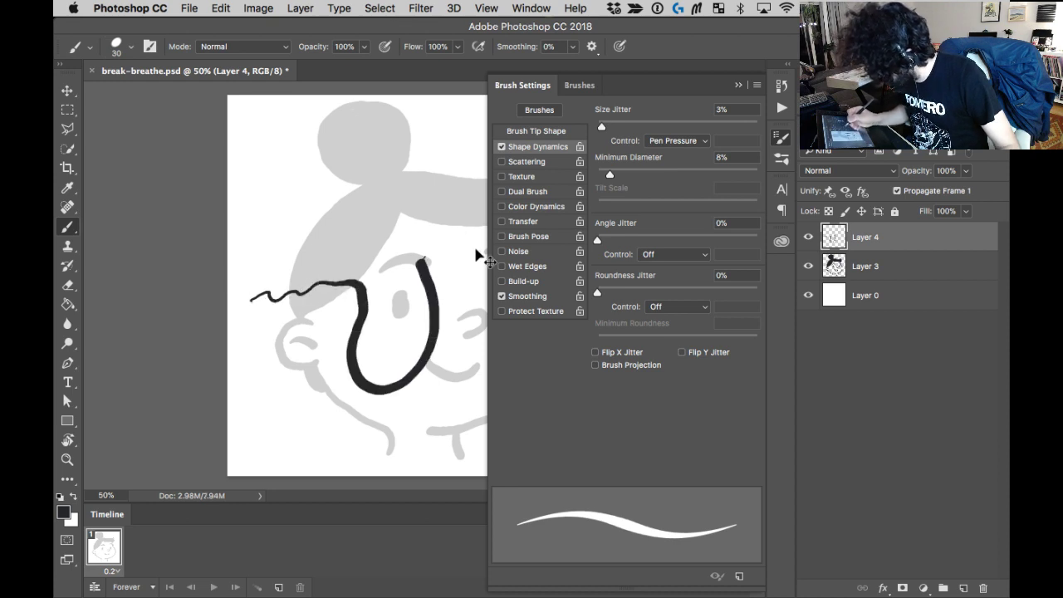
pyautogui.press('super+z')
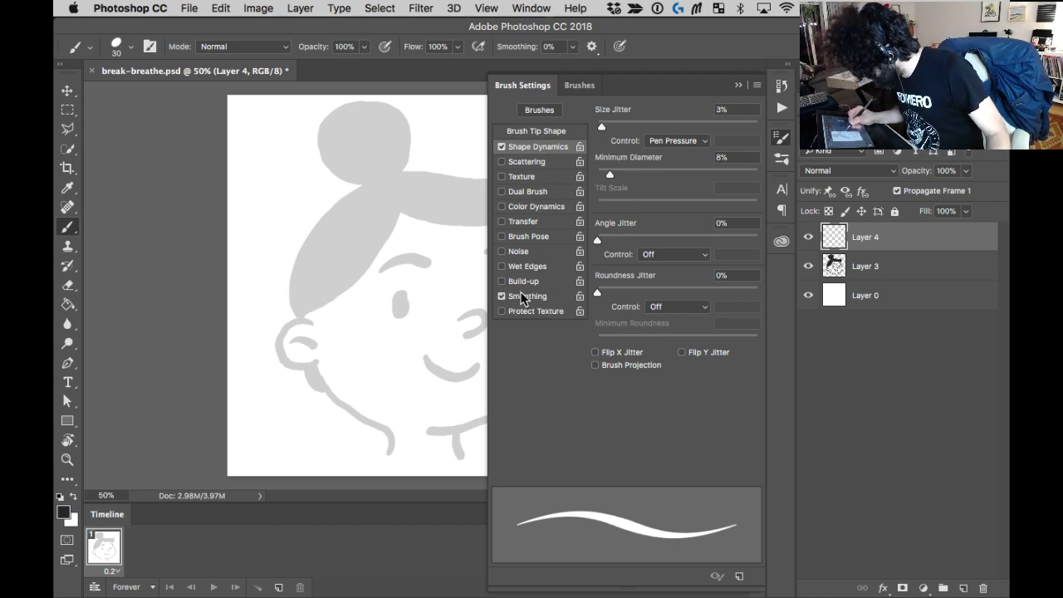
# Review the Shape Dynamics settings once more and close the brush settings.
pyautogui.click(781, 139)
pyautogui.click(781, 141)
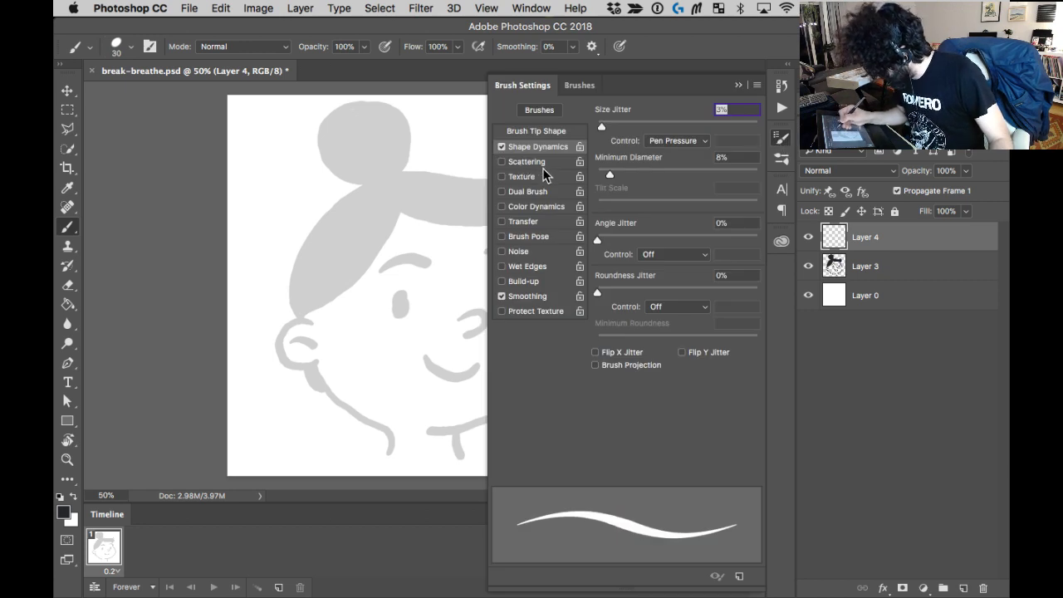
pyautogui.click(781, 138)
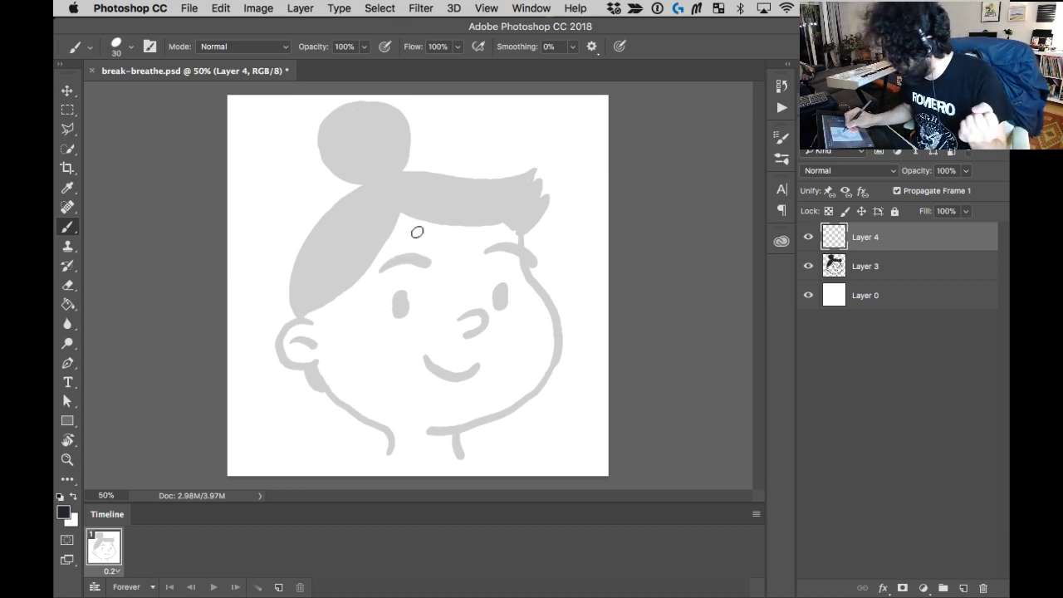
# Try tracing the inner hairline beside the forehead and stroking across the face on Layer 4, and undo the strokes.
pyautogui.moveTo(395, 212); pyautogui.dragTo(309, 308)
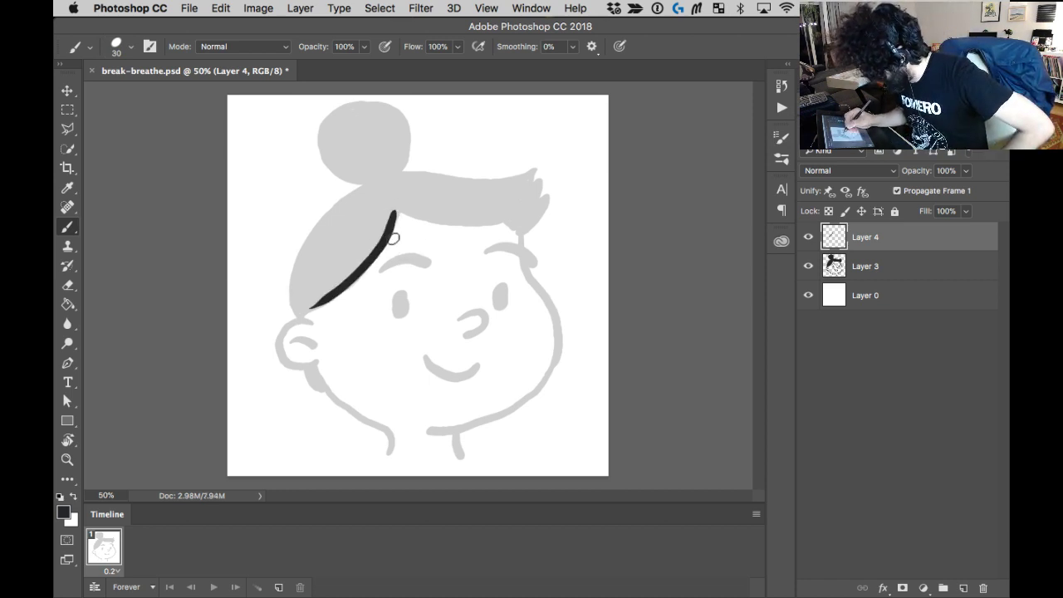
pyautogui.moveTo(393, 233)
pyautogui.mouseDown()
pyautogui.moveTo(517, 338)
pyautogui.moveTo(624, 323)
pyautogui.mouseUp()
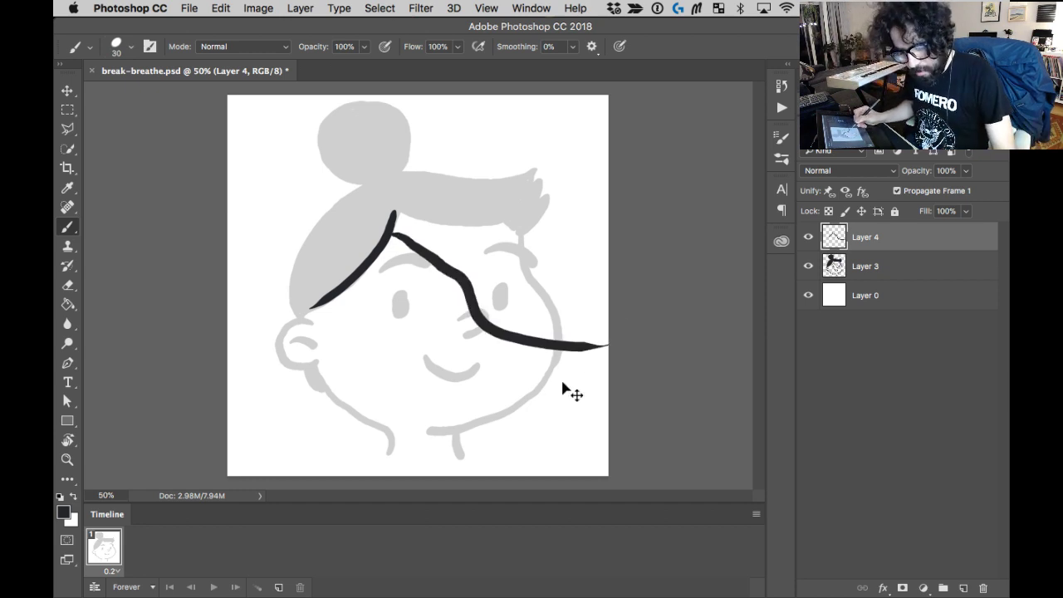
pyautogui.press('super+z')
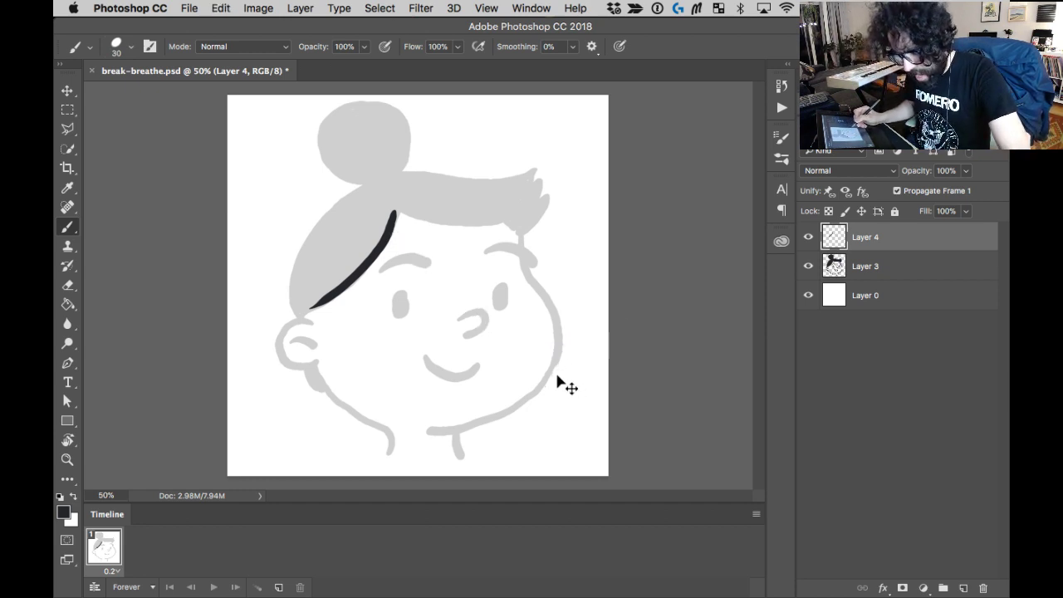
pyautogui.press('super+plus')
pyautogui.moveTo(517, 323); pyautogui.dragTo(572, 371)
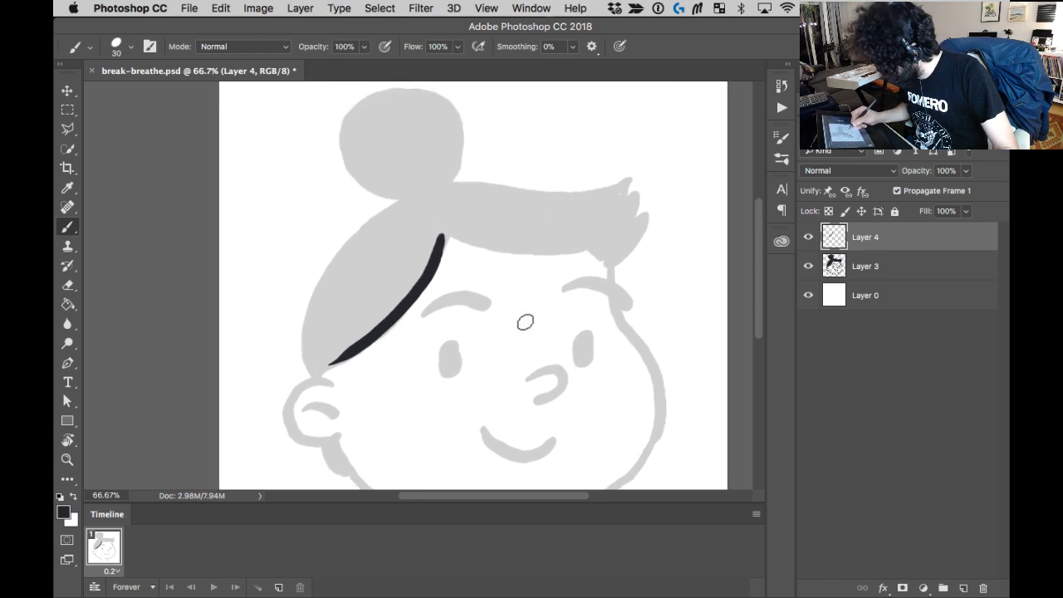
pyautogui.press('super+z')
pyautogui.press('super+z')
pyautogui.press('super+alt+z')
pyautogui.rightClick(494, 235)
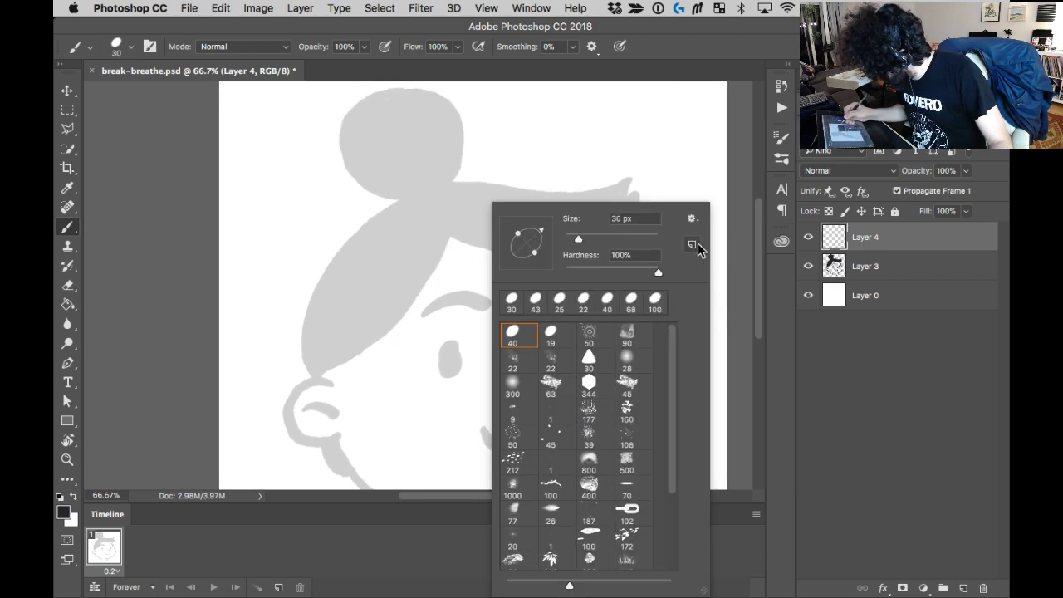
pyautogui.click(786, 45)
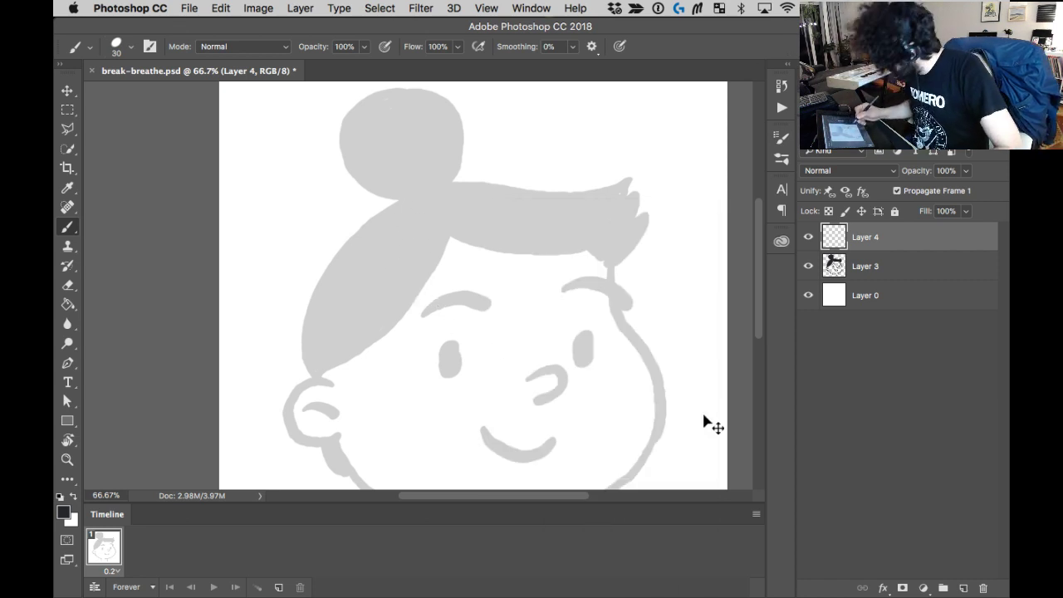
# Trace the outline of the swept hair on Layer 4, from above the ear to the jagged tip of the fringe.
pyautogui.press('super+0')
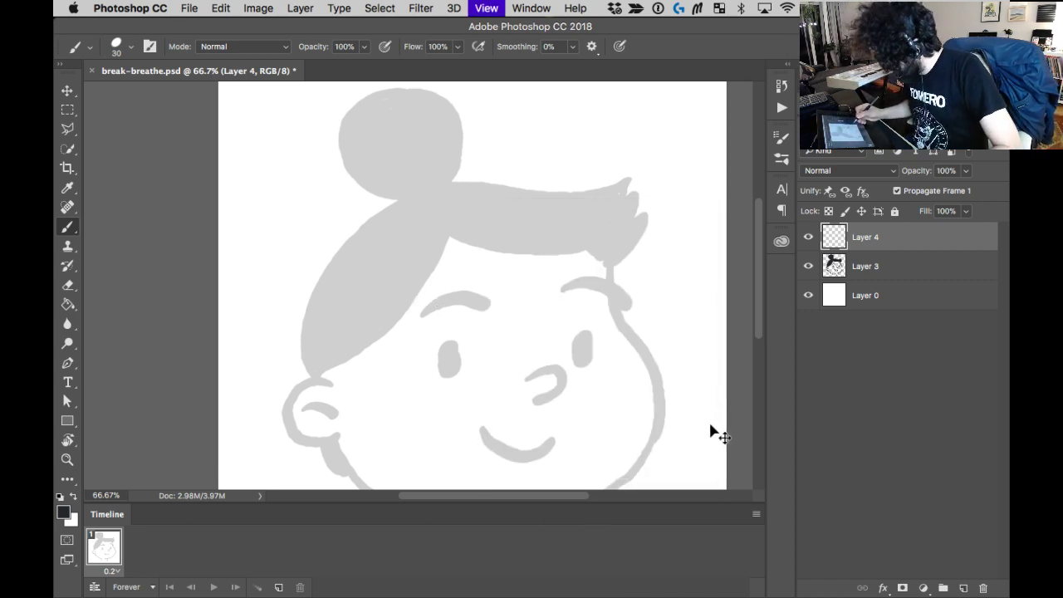
pyautogui.press('super+minus')
pyautogui.moveTo(395, 176)
pyautogui.mouseDown()
pyautogui.moveTo(360, 189)
pyautogui.moveTo(309, 237)
pyautogui.moveTo(290, 272)
pyautogui.moveTo(324, 297)
pyautogui.moveTo(404, 212)
pyautogui.moveTo(512, 216)
pyautogui.moveTo(526, 227)
pyautogui.mouseUp()
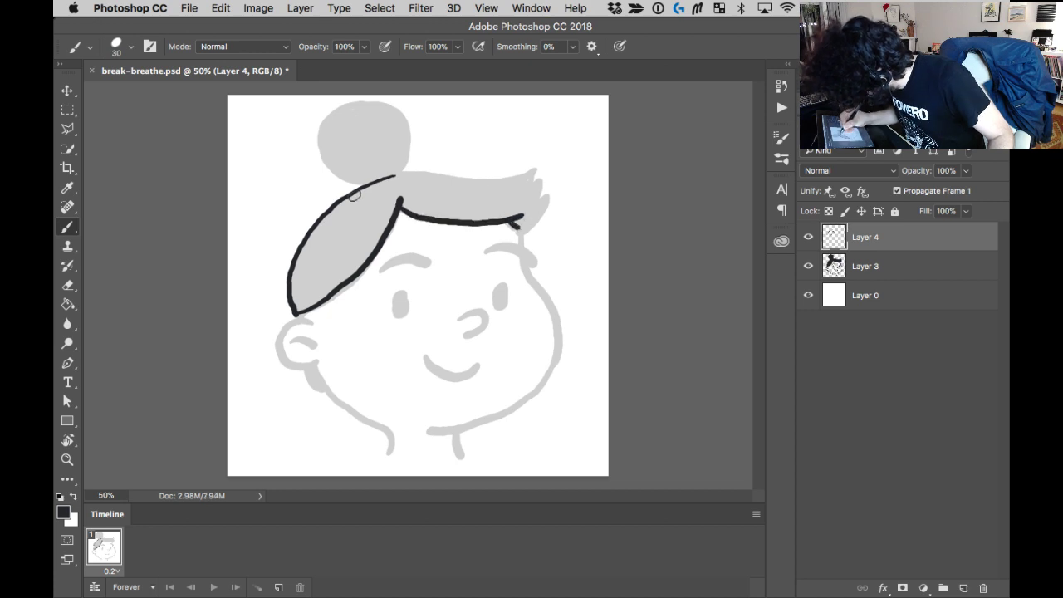
pyautogui.moveTo(378, 182)
pyautogui.mouseDown()
pyautogui.moveTo(534, 169)
pyautogui.moveTo(534, 203)
pyautogui.moveTo(550, 192)
pyautogui.moveTo(510, 224)
pyautogui.mouseUp()
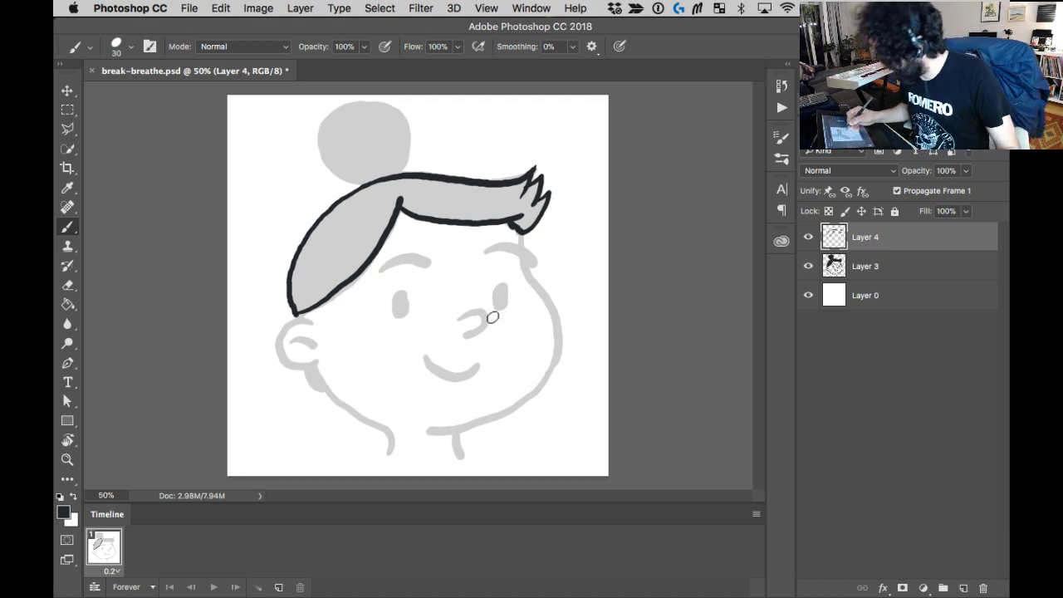
# Draw two arched eyebrows and two U-shaped closed eyes, slightly offset from the guide on Layer 4.
pyautogui.moveTo(385, 268); pyautogui.dragTo(423, 261)
pyautogui.moveTo(485, 248); pyautogui.dragTo(530, 262)
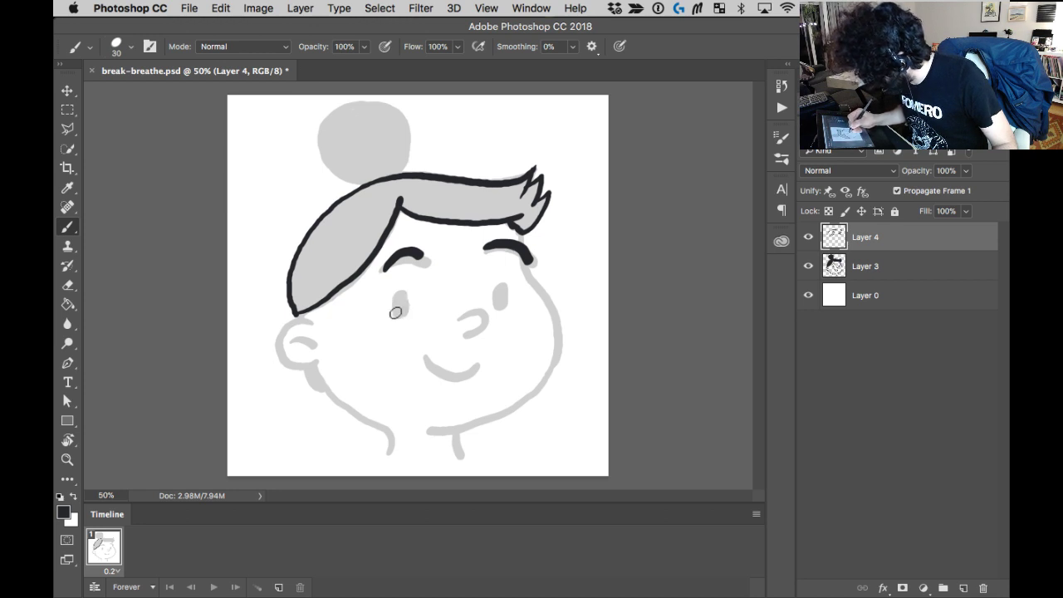
pyautogui.moveTo(398, 293)
pyautogui.mouseDown()
pyautogui.moveTo(423, 311)
pyautogui.moveTo(429, 298)
pyautogui.mouseUp()
pyautogui.press('super+z')
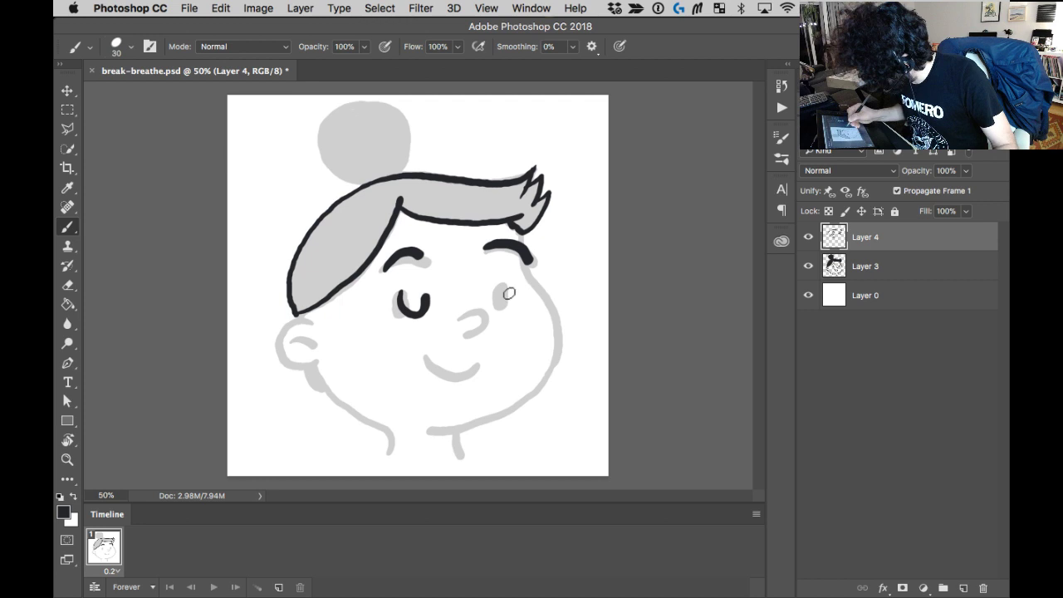
pyautogui.moveTo(496, 287)
pyautogui.mouseDown()
pyautogui.moveTo(507, 311)
pyautogui.moveTo(518, 286)
pyautogui.mouseUp()
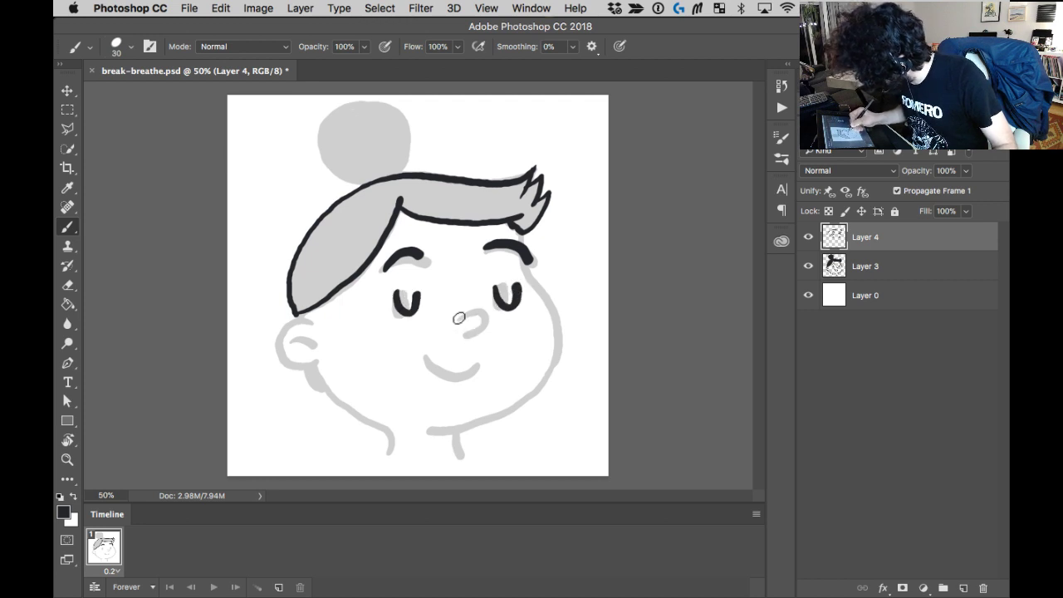
# Draw the nose slightly above the guide and a wide-open mouth filled with solid charcoal below it.
pyautogui.moveTo(458, 319)
pyautogui.mouseDown()
pyautogui.moveTo(473, 335)
pyautogui.moveTo(456, 390)
pyautogui.moveTo(468, 356)
pyautogui.moveTo(446, 367)
pyautogui.moveTo(440, 387)
pyautogui.moveTo(476, 363)
pyautogui.moveTo(450, 361)
pyautogui.moveTo(484, 385)
pyautogui.moveTo(470, 348)
pyautogui.moveTo(462, 351)
pyautogui.mouseUp()
pyautogui.press('super+z')
pyautogui.press('super+z')
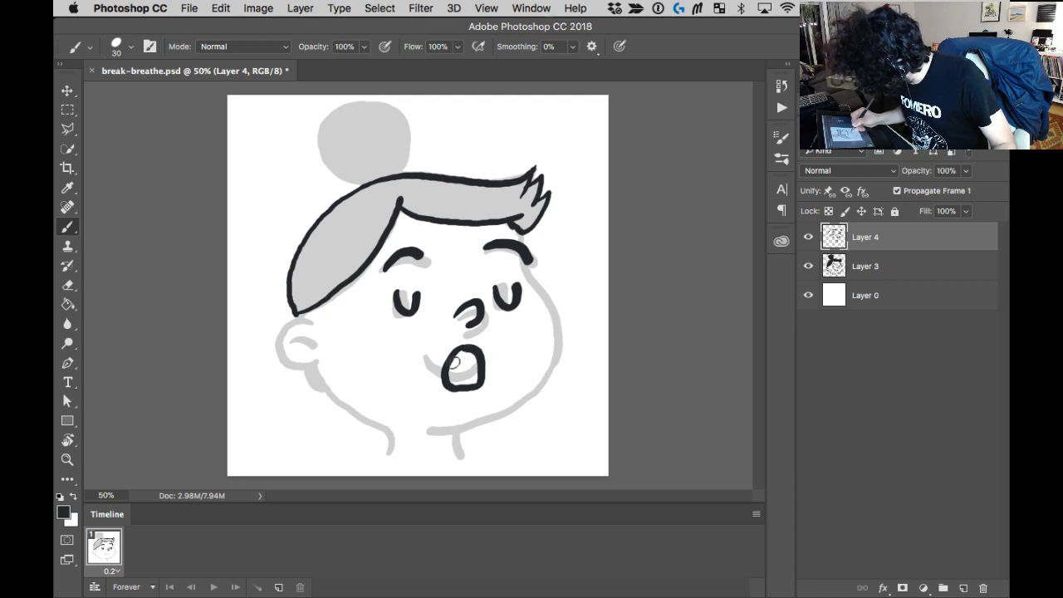
pyautogui.moveTo(461, 351)
pyautogui.mouseDown()
pyautogui.moveTo(465, 375)
pyautogui.moveTo(462, 359)
pyautogui.mouseUp()
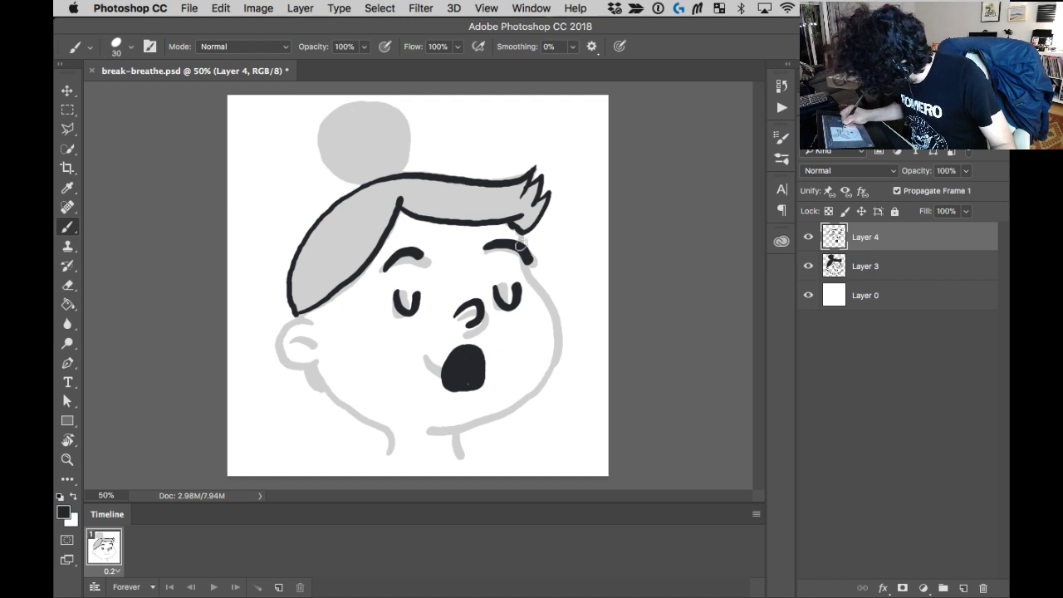
# Draw a slimmer cheek and jaw line from the fringe tip down to the chin, inside the guide's cheek.
pyautogui.moveTo(511, 224)
pyautogui.mouseDown()
pyautogui.moveTo(546, 331)
pyautogui.moveTo(536, 394)
pyautogui.moveTo(502, 431)
pyautogui.moveTo(427, 445)
pyautogui.mouseUp()
pyautogui.press('super+z')
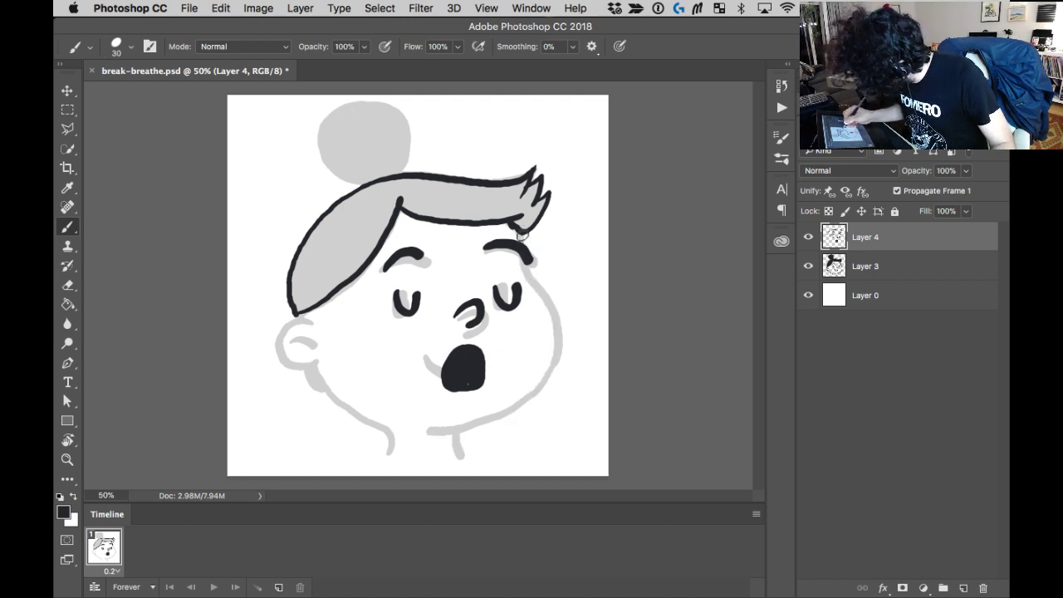
pyautogui.moveTo(522, 247); pyautogui.dragTo(551, 356)
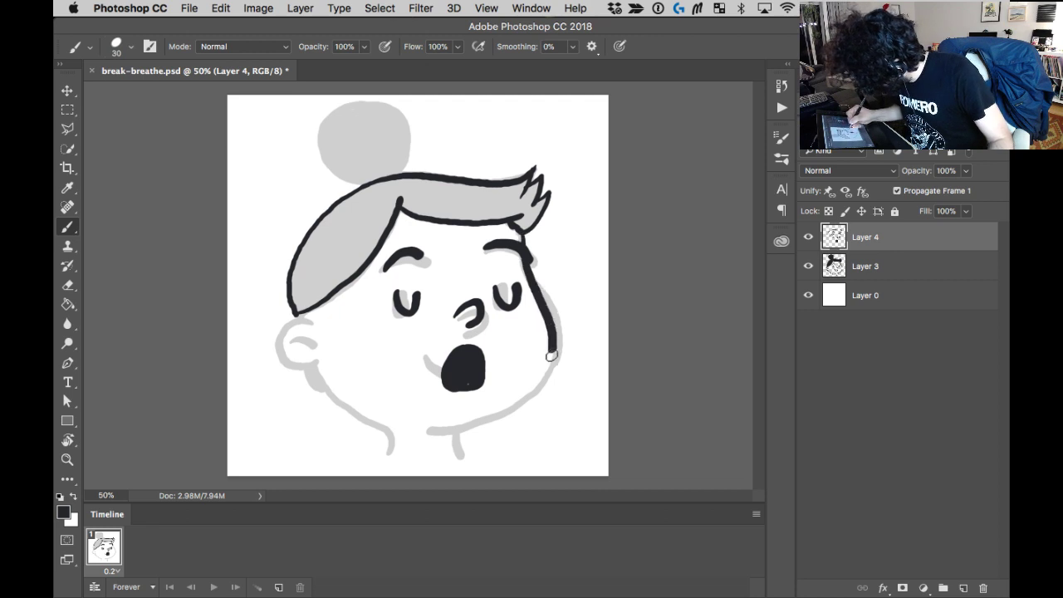
pyautogui.press('super+z')
pyautogui.moveTo(522, 247)
pyautogui.mouseDown()
pyautogui.moveTo(542, 334)
pyautogui.moveTo(525, 401)
pyautogui.moveTo(497, 431)
pyautogui.moveTo(438, 442)
pyautogui.mouseUp()
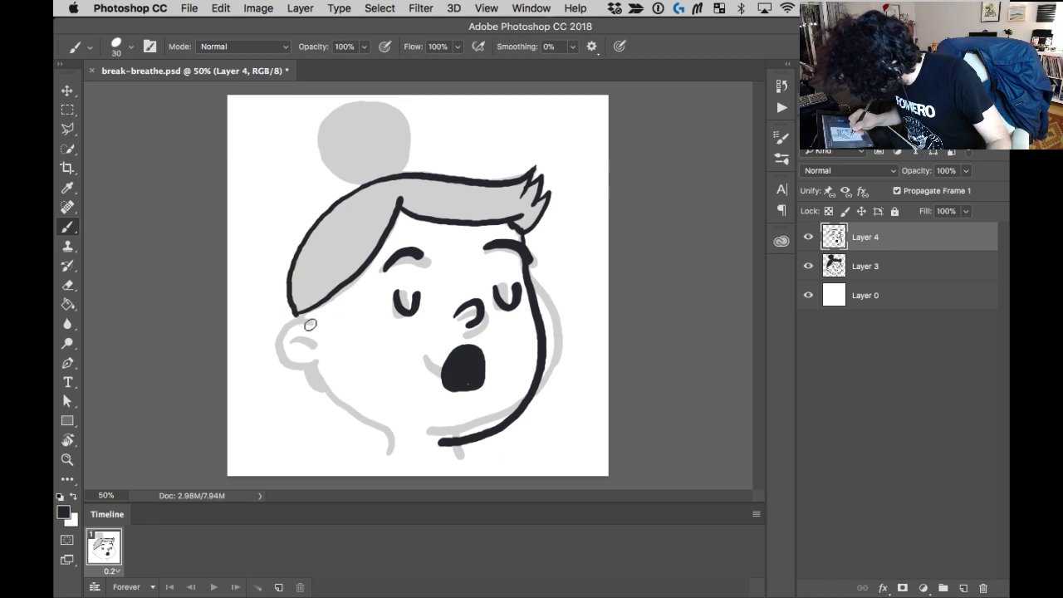
# Draw the ear, back jaw and neck lines, and undo them together with the new cheek line.
pyautogui.moveTo(303, 320)
pyautogui.mouseDown()
pyautogui.moveTo(282, 335)
pyautogui.moveTo(317, 362)
pyautogui.mouseUp()
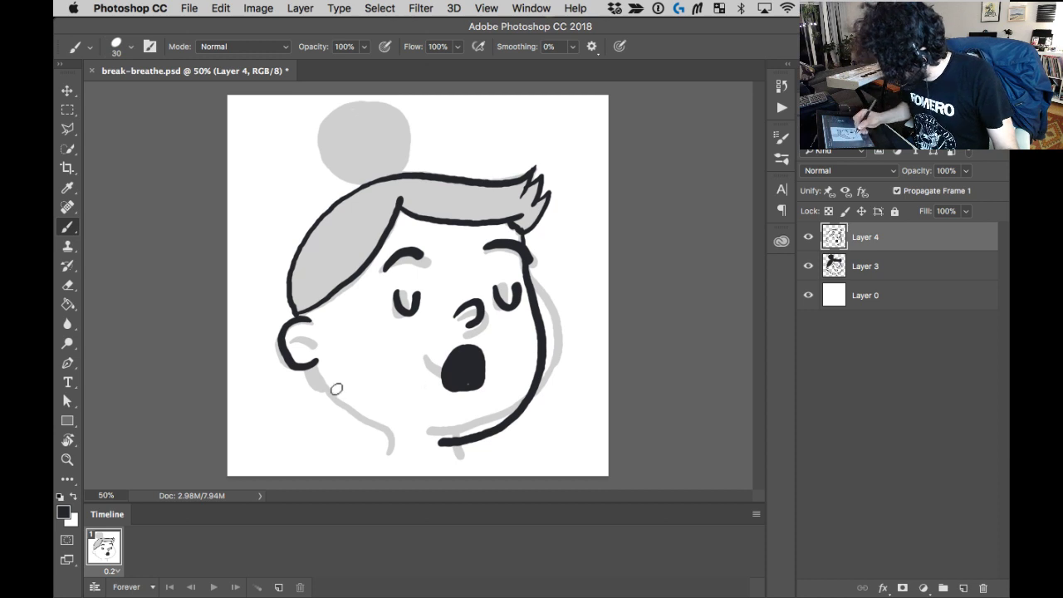
pyautogui.moveTo(314, 365)
pyautogui.mouseDown()
pyautogui.moveTo(376, 421)
pyautogui.moveTo(327, 391)
pyautogui.moveTo(352, 416)
pyautogui.moveTo(393, 436)
pyautogui.moveTo(393, 457)
pyautogui.moveTo(451, 463)
pyautogui.mouseUp()
pyautogui.hotkey('ctrl', 'z')
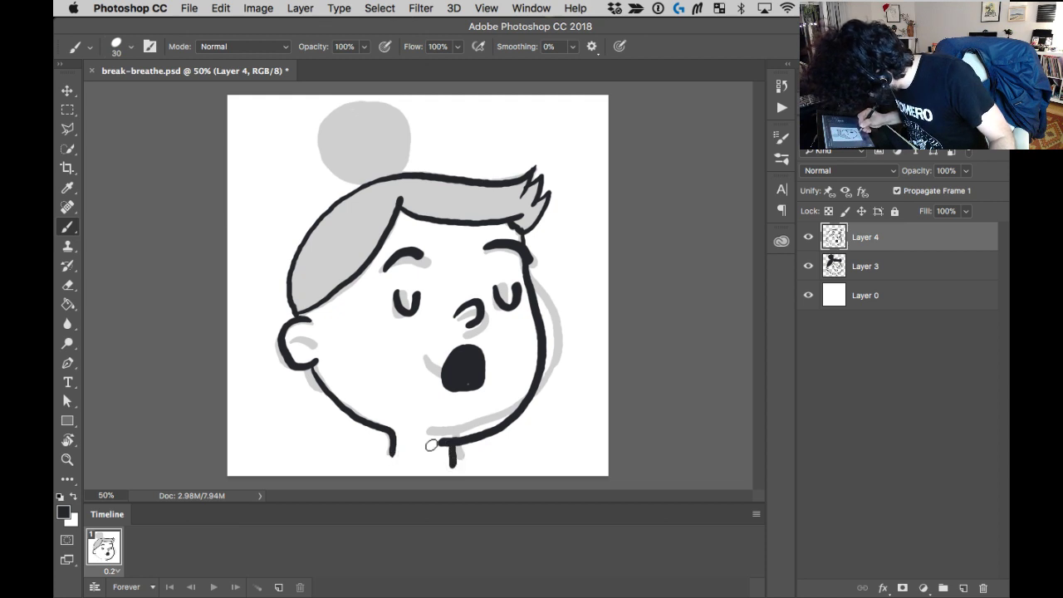
pyautogui.press('super+alt+z')
pyautogui.press('super+alt+z')
pyautogui.press('super+alt+z')
pyautogui.press('super+alt+z')
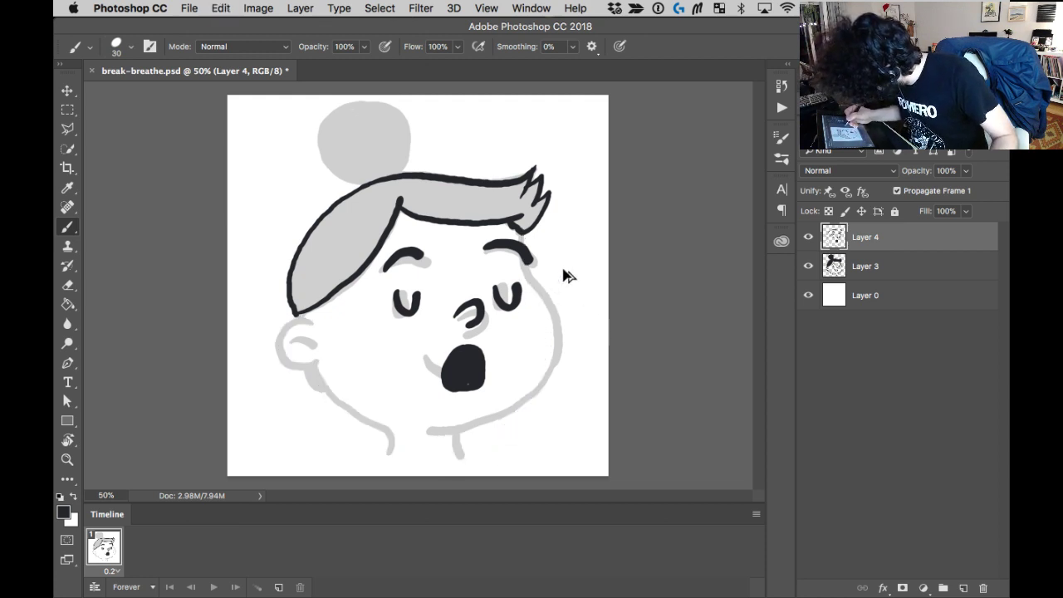
# Draw the cheek and front neck line inside the guide, and trace the ear and back jaw down into the neck.
pyautogui.moveTo(523, 247)
pyautogui.mouseDown()
pyautogui.moveTo(548, 349)
pyautogui.moveTo(535, 382)
pyautogui.moveTo(456, 457)
pyautogui.mouseUp()
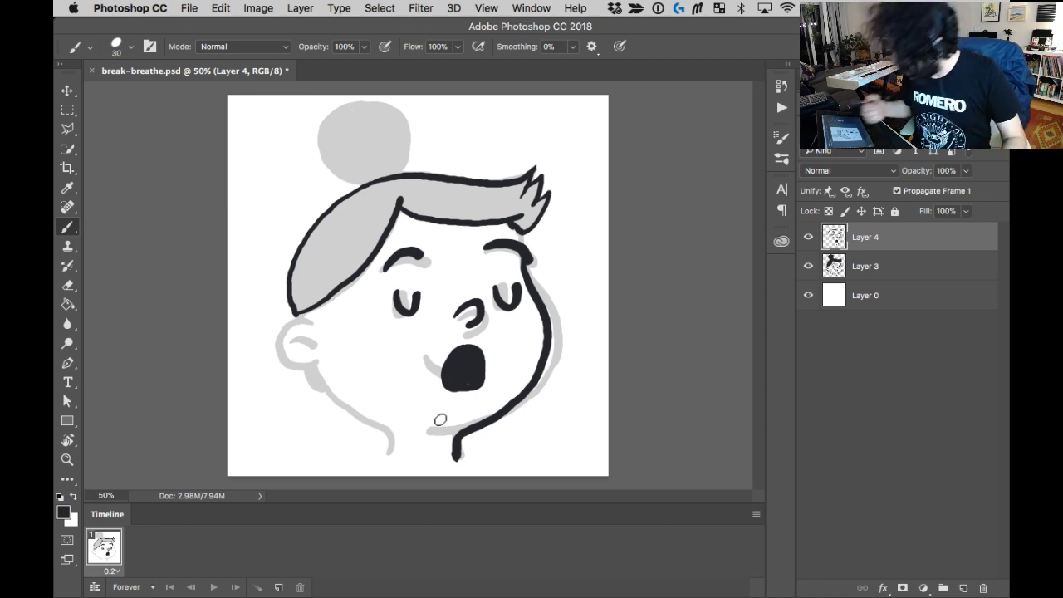
pyautogui.moveTo(309, 316)
pyautogui.mouseDown()
pyautogui.moveTo(286, 360)
pyautogui.moveTo(319, 366)
pyautogui.moveTo(343, 410)
pyautogui.moveTo(391, 454)
pyautogui.mouseUp()
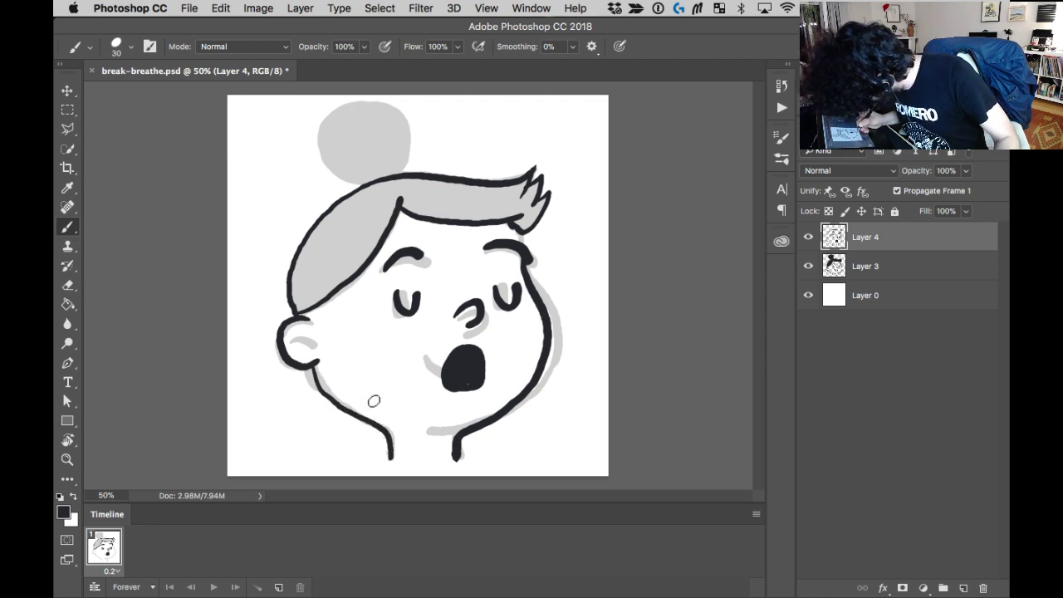
pyautogui.press('super+z')
pyautogui.moveTo(316, 365)
pyautogui.mouseDown()
pyautogui.moveTo(332, 399)
pyautogui.moveTo(392, 464)
pyautogui.mouseUp()
pyautogui.press('super+z')
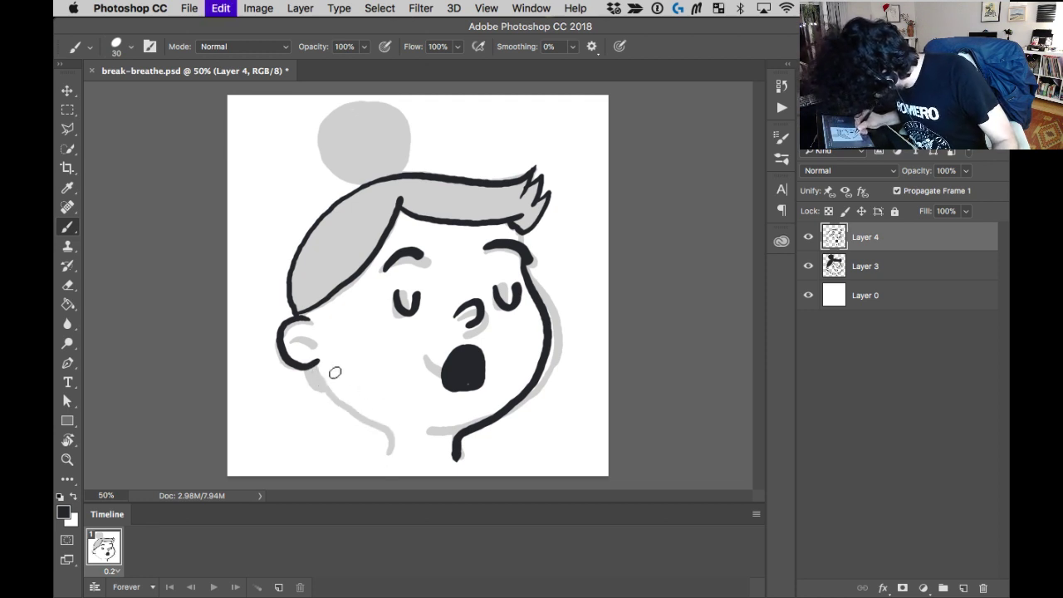
pyautogui.moveTo(314, 364); pyautogui.dragTo(391, 453)
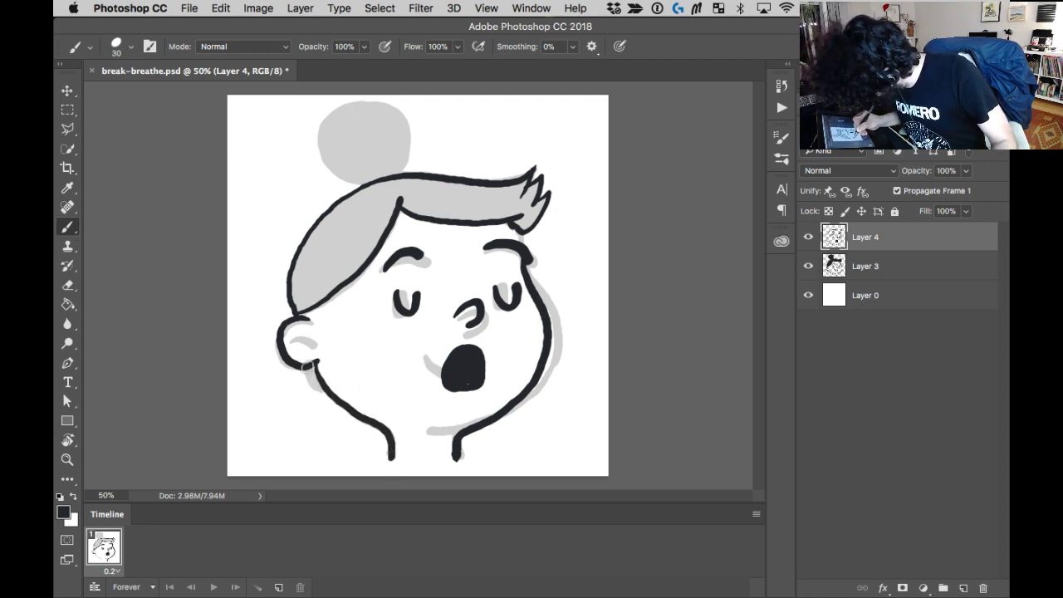
# Paint the dark patch just below the ear and draw a short tapered line inside the ear.
pyautogui.moveTo(308, 366); pyautogui.dragTo(313, 373)
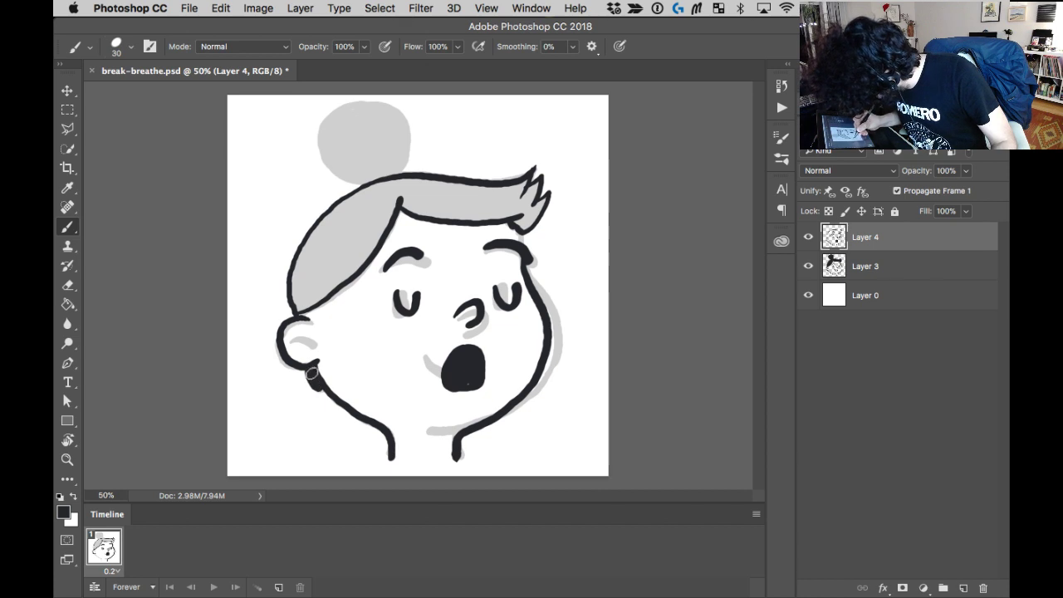
pyautogui.moveTo(310, 342); pyautogui.dragTo(316, 352)
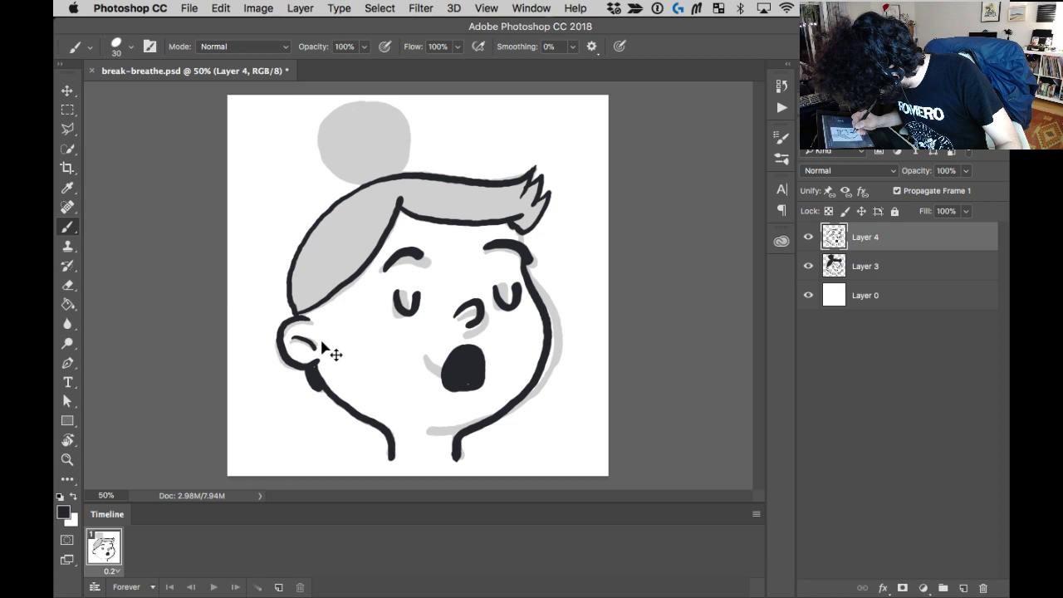
pyautogui.press('z')
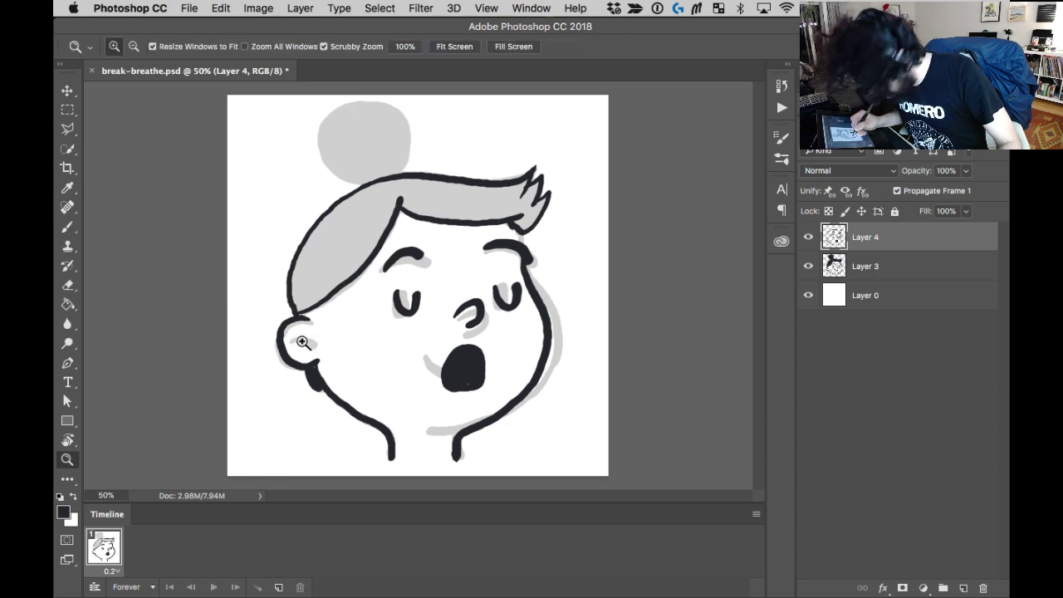
pyautogui.press('b')
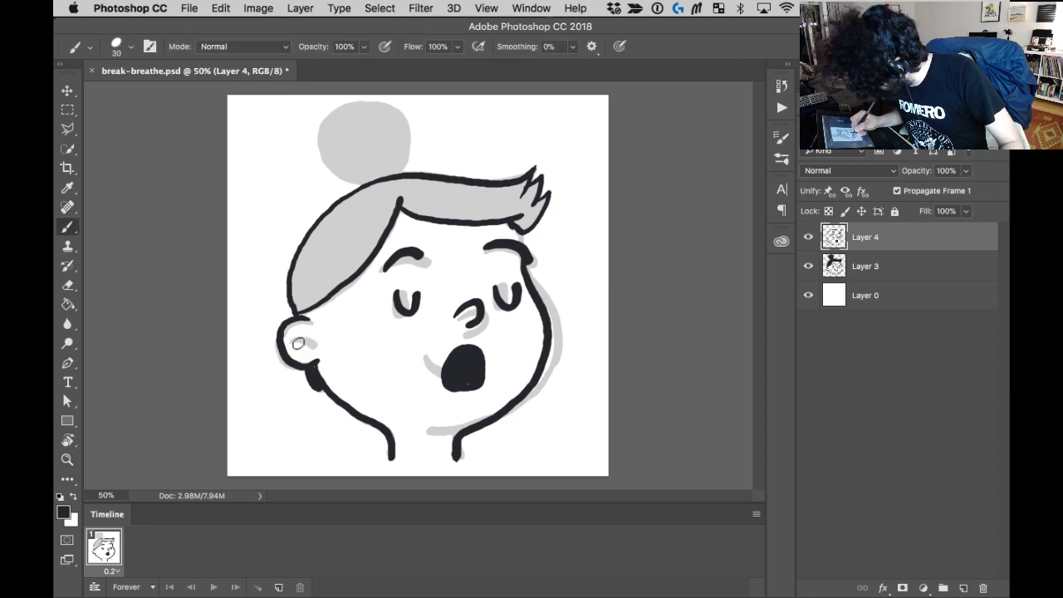
pyautogui.moveTo(293, 340); pyautogui.dragTo(316, 344)
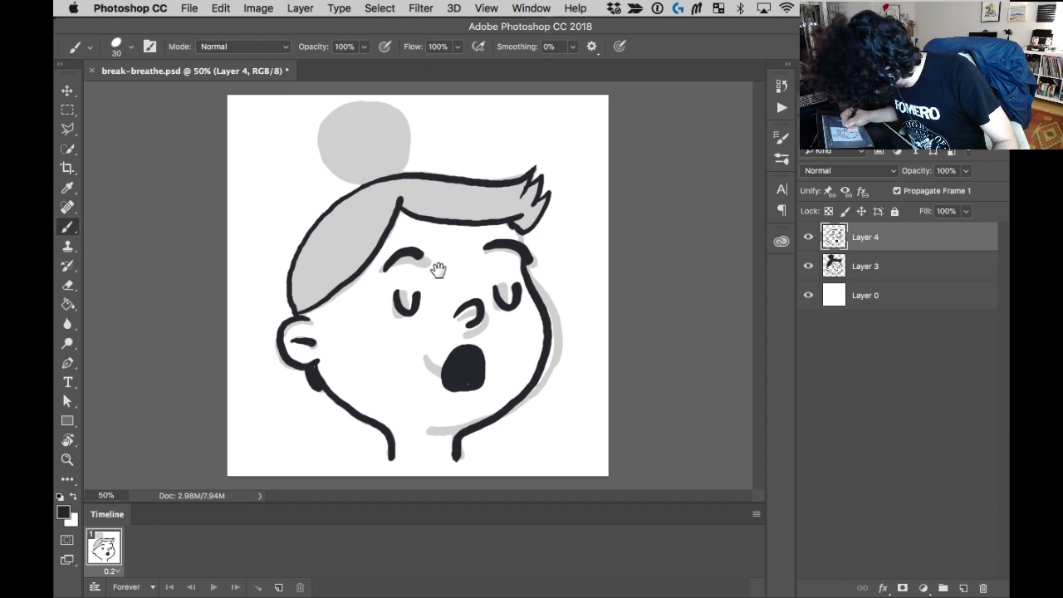
# Outline the round hair bun over the guide on Layer 4.
pyautogui.moveTo(353, 107)
pyautogui.mouseDown()
pyautogui.moveTo(324, 147)
pyautogui.moveTo(341, 172)
pyautogui.moveTo(391, 180)
pyautogui.mouseUp()
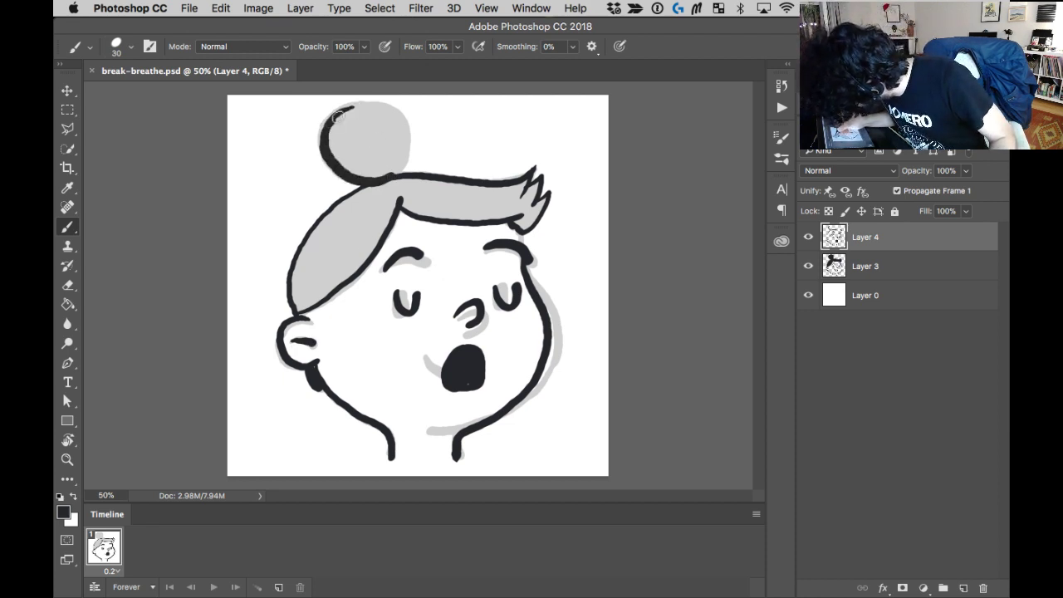
pyautogui.moveTo(338, 117); pyautogui.dragTo(404, 168)
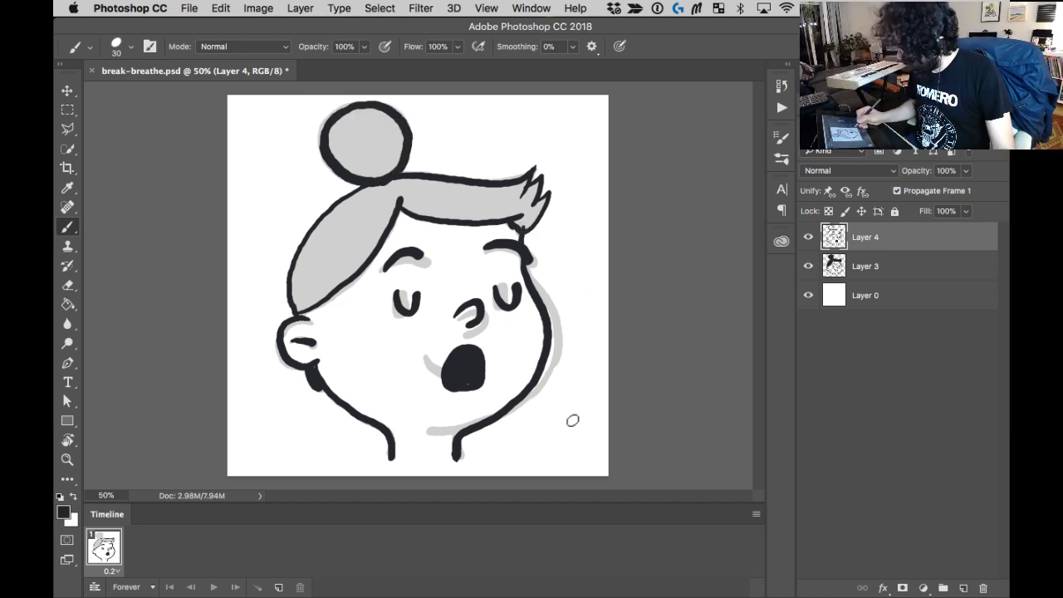
# Move the Layer 4 drawing up about 30 px above the guide.
pyautogui.press('v')
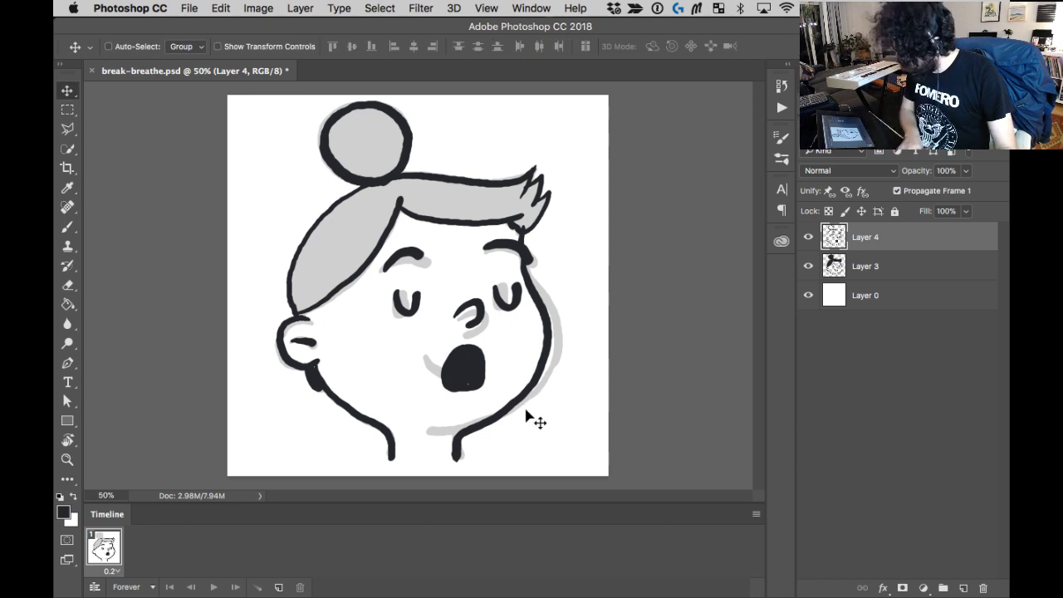
pyautogui.hotkey('shift', 'Up')
pyautogui.hotkey('shift', 'Up')
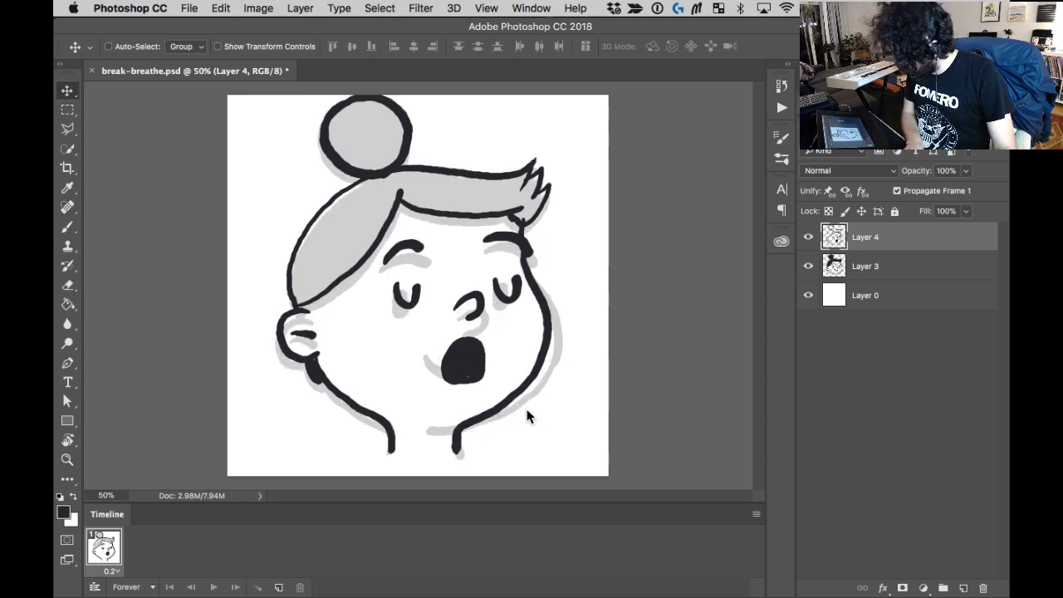
pyautogui.hotkey('shift', 'Up')
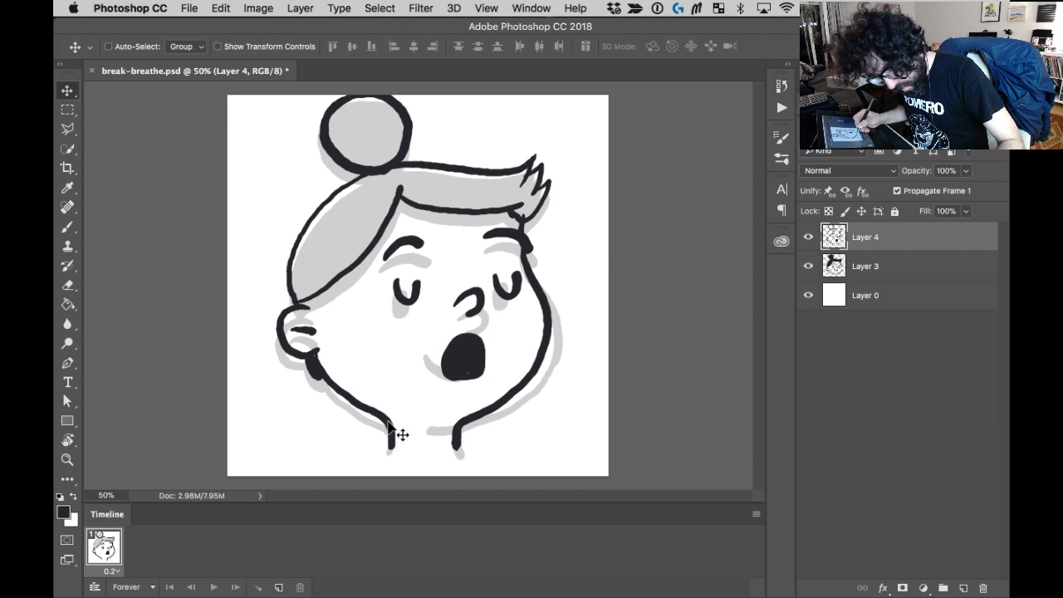
# Extend both neck lines down to the ends of the guide's neck with the Brush.
pyautogui.press('b')
pyautogui.moveTo(390, 441); pyautogui.dragTo(388, 457)
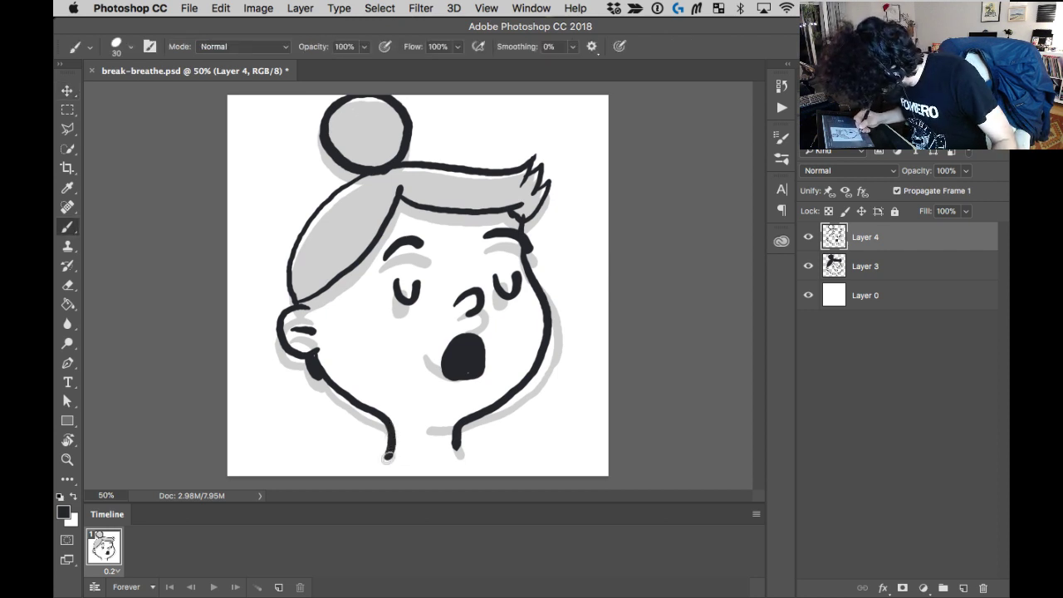
pyautogui.moveTo(456, 434); pyautogui.dragTo(458, 460)
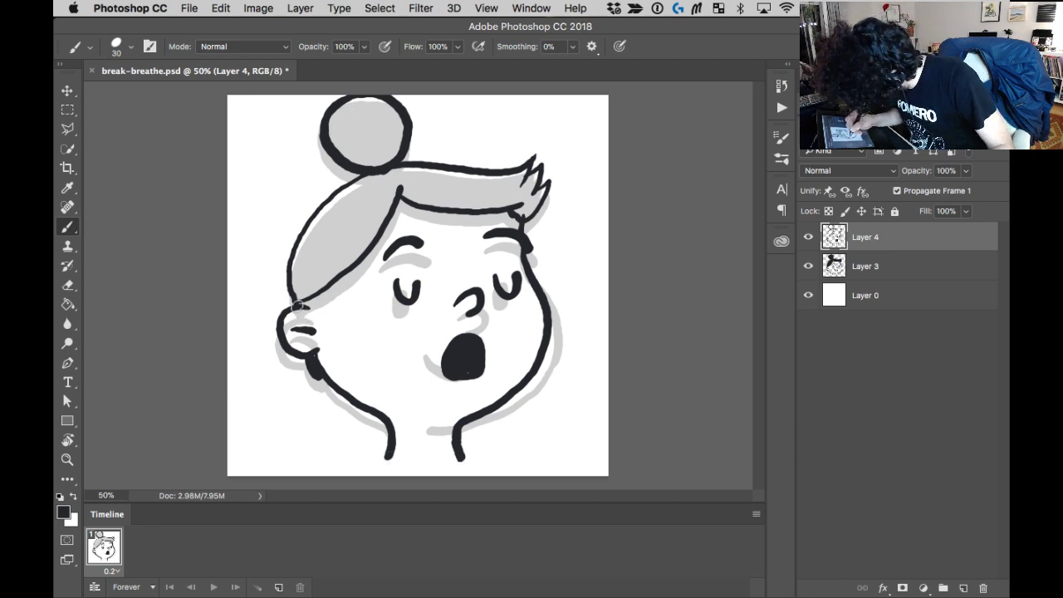
# Hide the Layer 3 guide and thicken the hairline running from the parting down to the ear.
pyautogui.click(809, 266)
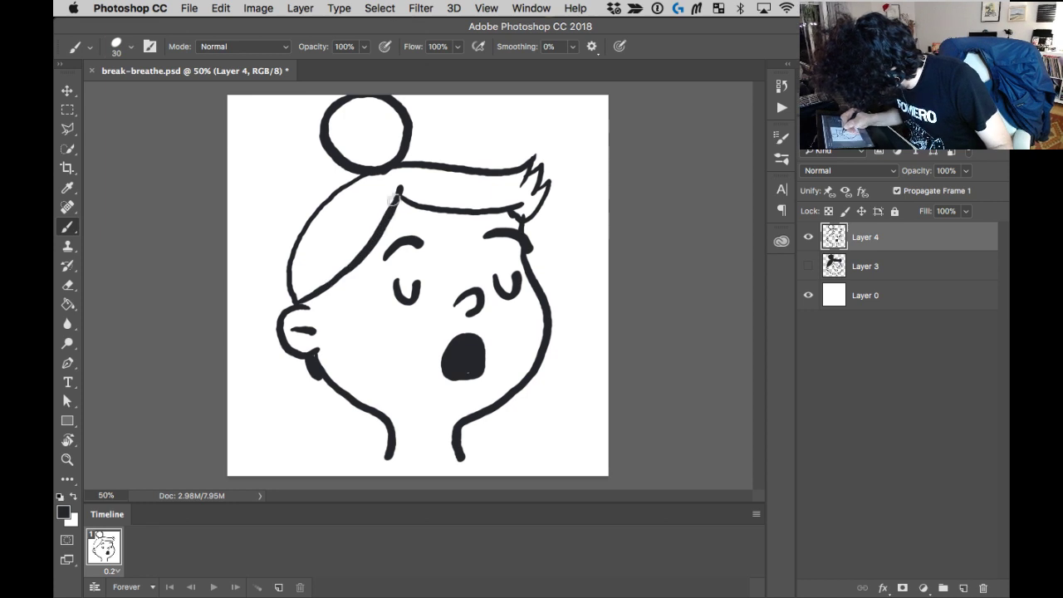
pyautogui.moveTo(373, 239); pyautogui.dragTo(320, 292)
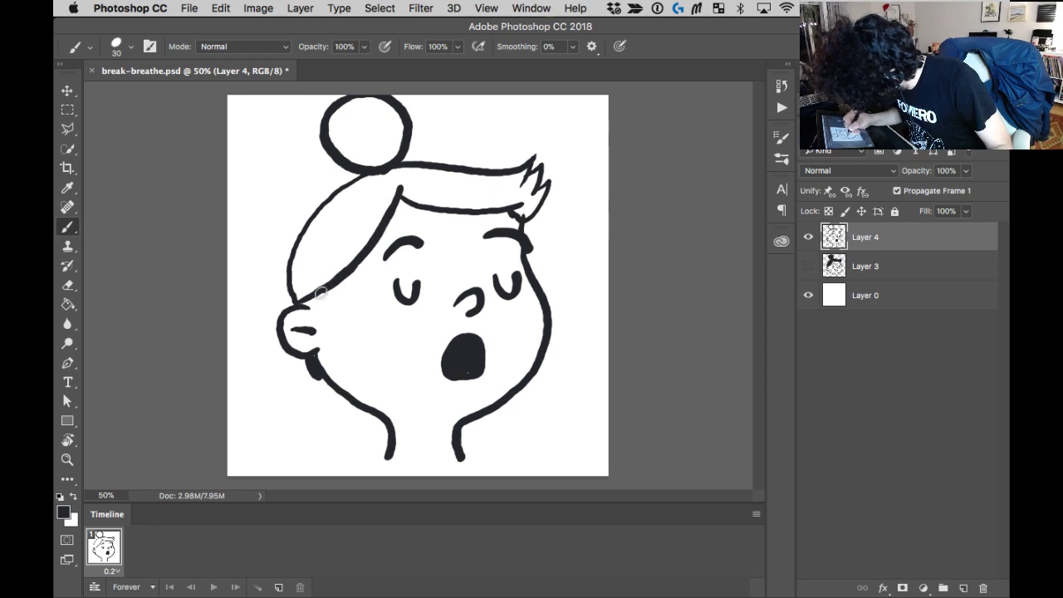
pyautogui.press('c')
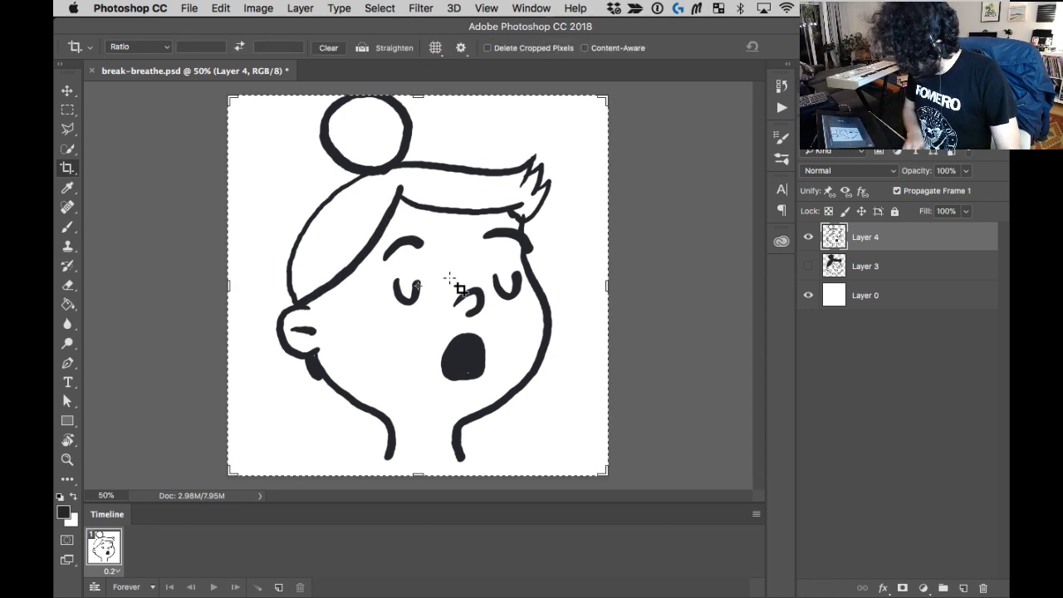
pyautogui.click(447, 281)
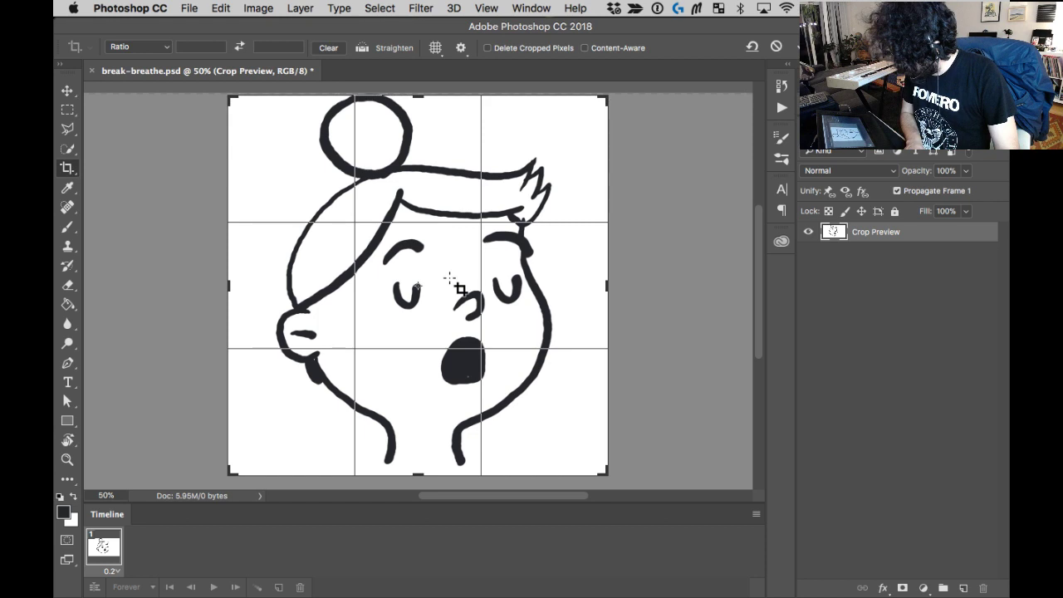
pyautogui.press('Down')
pyautogui.press('Down')
pyautogui.press('Down')
pyautogui.press('Down')
pyautogui.press('Down')
pyautogui.press('Down')
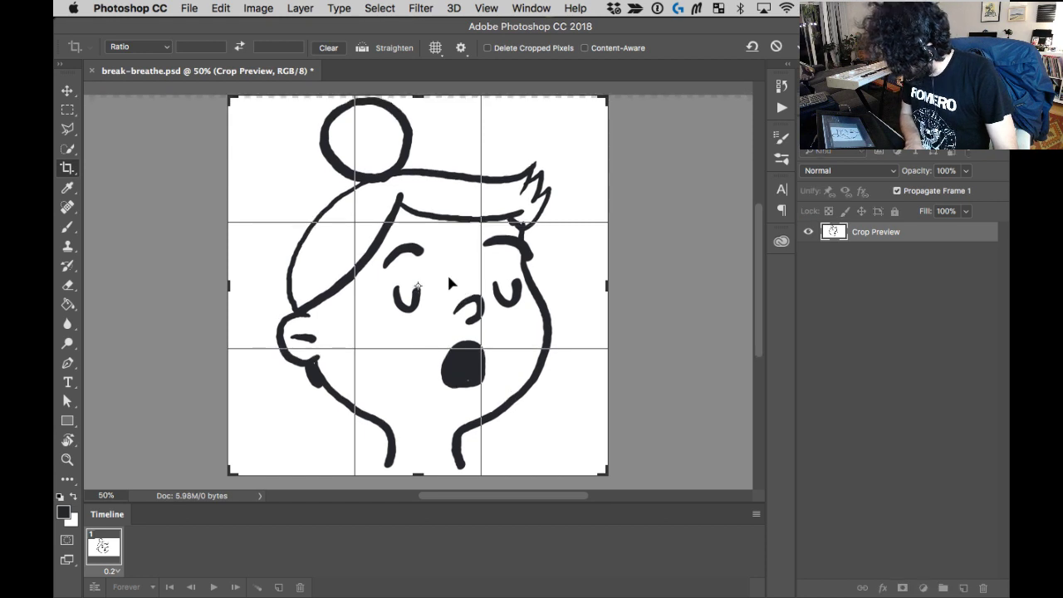
pyautogui.press('Return')
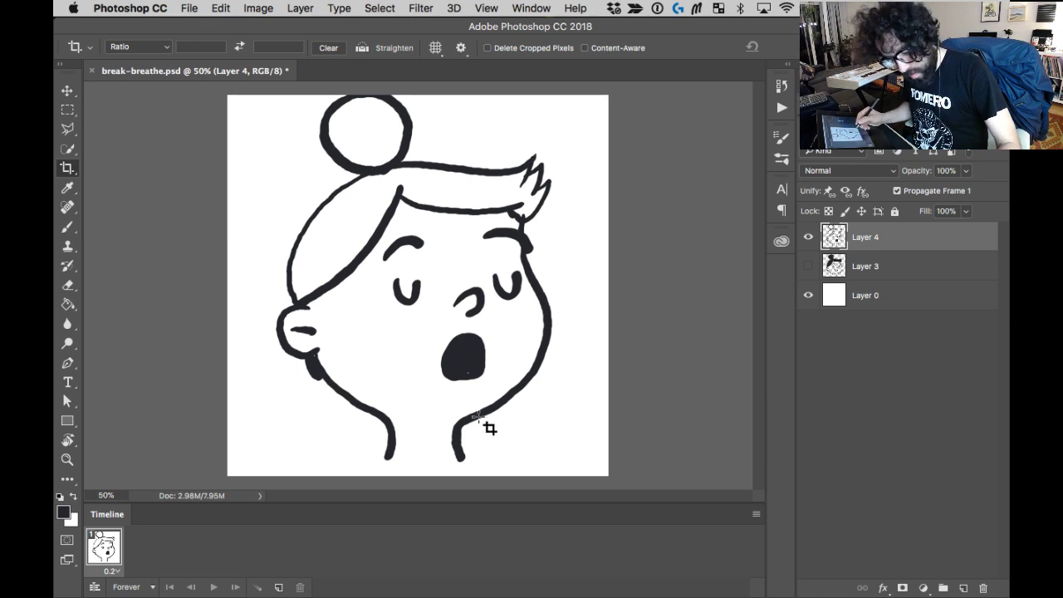
# Move the Layer 4 drawing down slightly until the whole bun fits inside the canvas.
pyautogui.press('v')
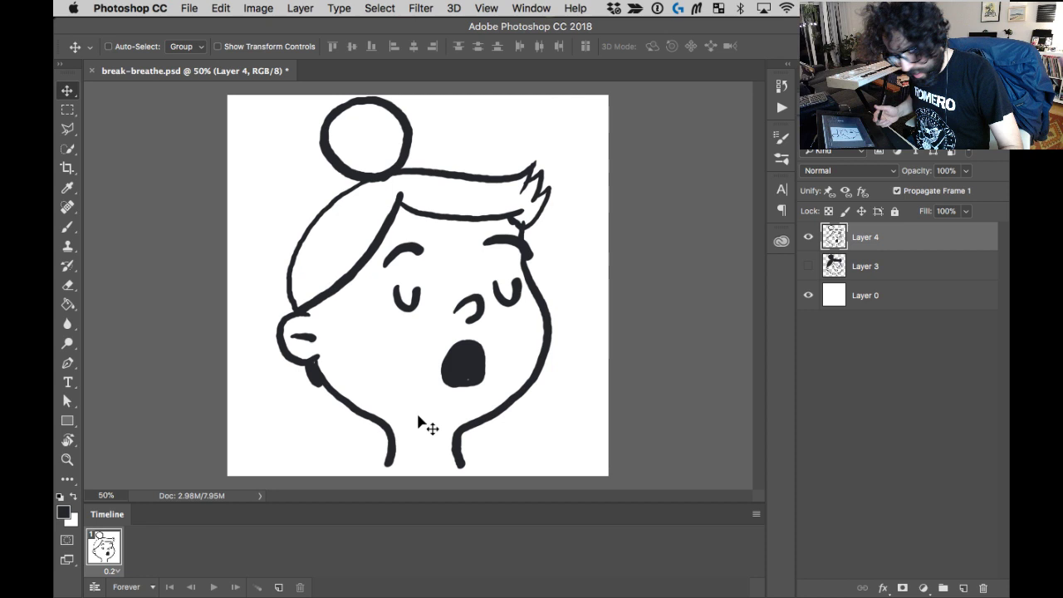
# Try to thicken the back hair outline from the ear up to the bun, and undo those brush strokes.
pyautogui.press('b')
pyautogui.moveTo(295, 309)
pyautogui.mouseDown()
pyautogui.moveTo(304, 257)
pyautogui.moveTo(372, 189)
pyautogui.mouseUp()
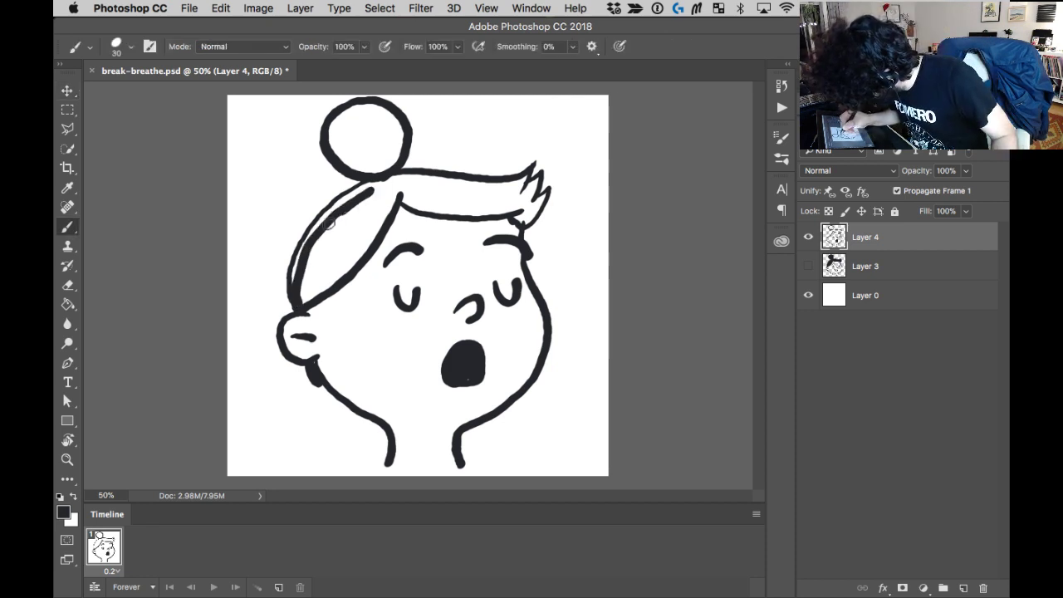
pyautogui.moveTo(296, 291); pyautogui.dragTo(374, 186)
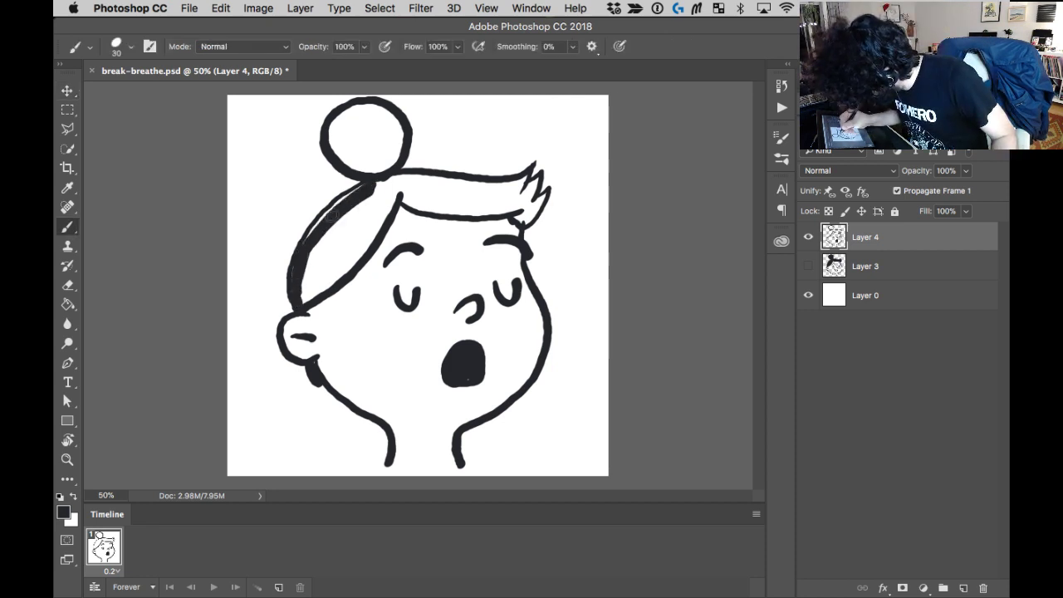
pyautogui.moveTo(331, 215)
pyautogui.mouseDown()
pyautogui.moveTo(393, 190)
pyautogui.moveTo(374, 222)
pyautogui.moveTo(376, 185)
pyautogui.moveTo(359, 247)
pyautogui.mouseUp()
pyautogui.press('super+z')
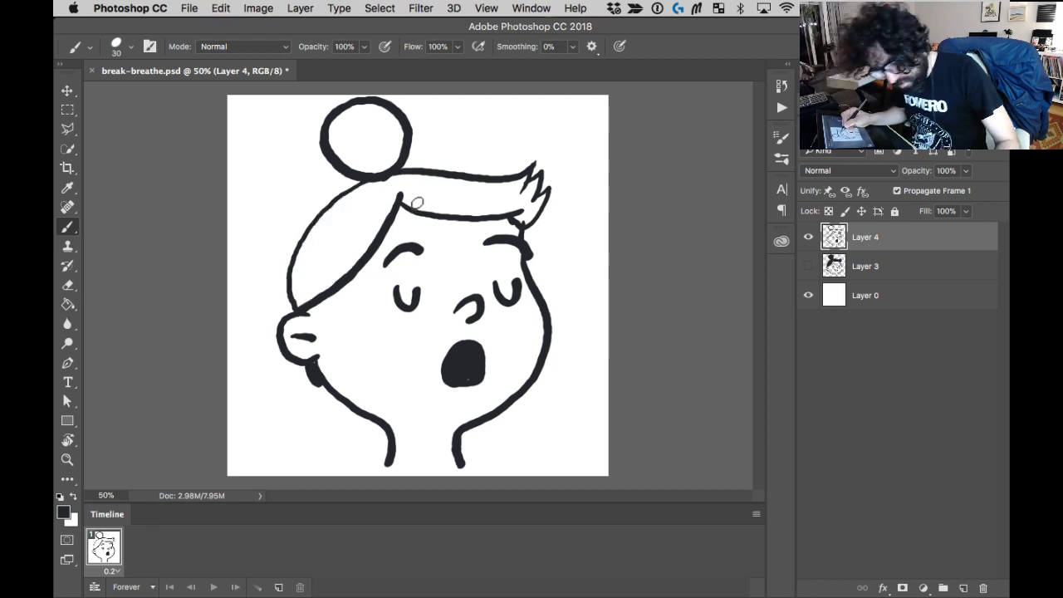
# Fill the hair and the bun with the charcoal foreground colour using the Paint Bucket.
pyautogui.press('g')
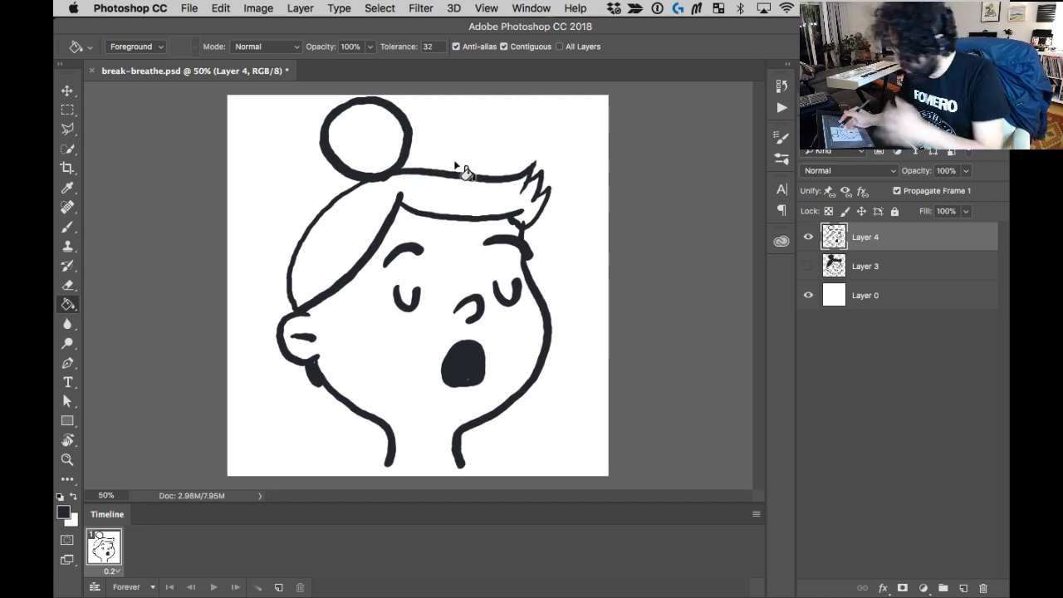
pyautogui.rightClick(68, 304)
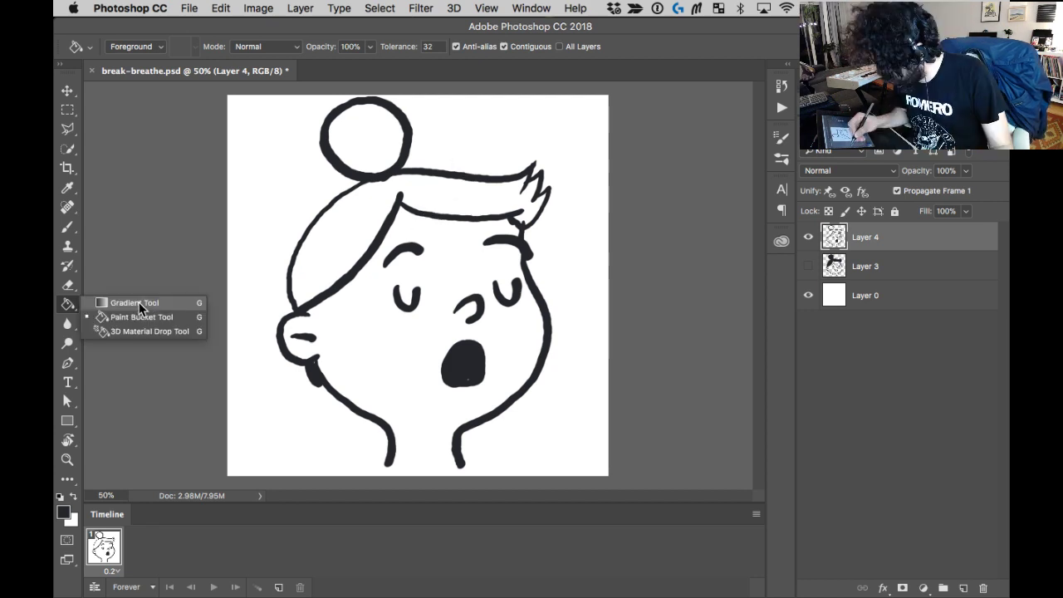
pyautogui.click(178, 321)
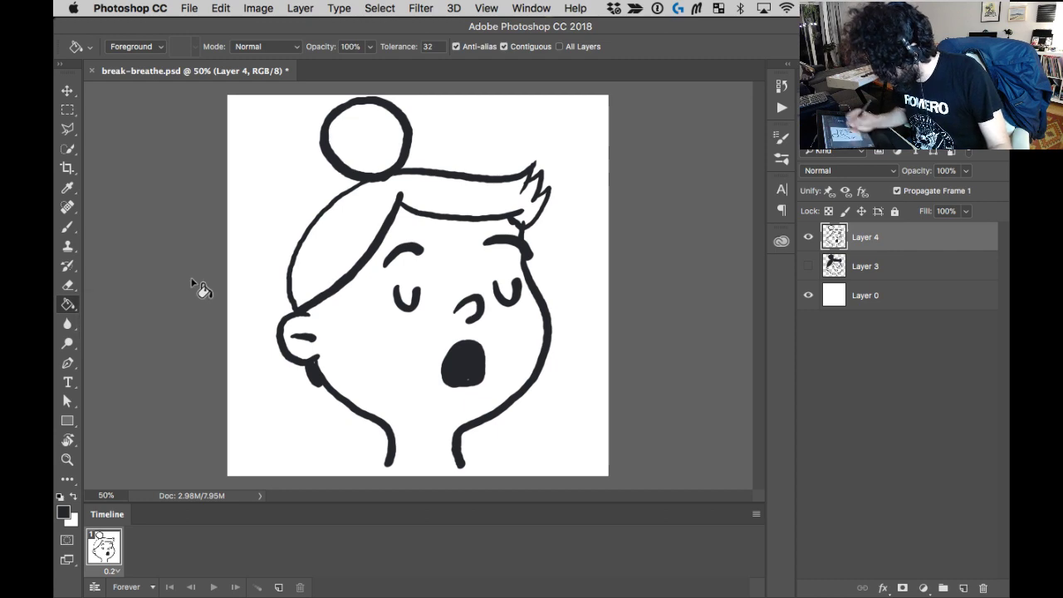
pyautogui.click(337, 241)
pyautogui.click(368, 138)
# Paint over the pale seam inside the filled bun on Layer 4 with the size 30 brush.
pyautogui.press('super+plus')
pyautogui.press('super+plus')
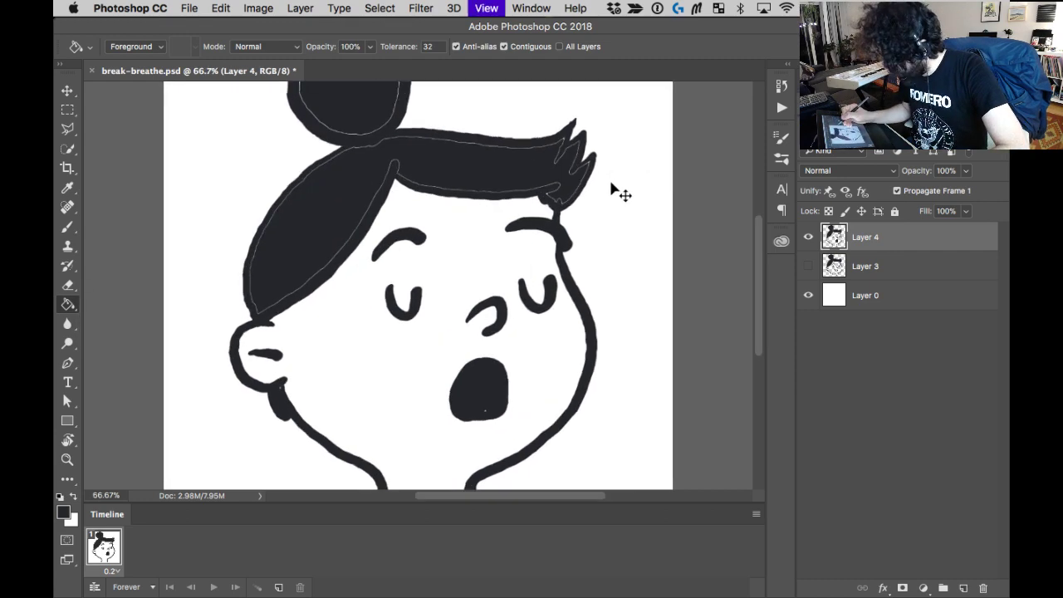
pyautogui.moveTo(429, 229); pyautogui.dragTo(461, 356)
pyautogui.moveTo(457, 238)
pyautogui.mouseDown()
pyautogui.moveTo(464, 327)
pyautogui.moveTo(517, 349)
pyautogui.moveTo(512, 333)
pyautogui.moveTo(532, 332)
pyautogui.mouseUp()
pyautogui.press('super+plus')
pyautogui.press('super+plus')
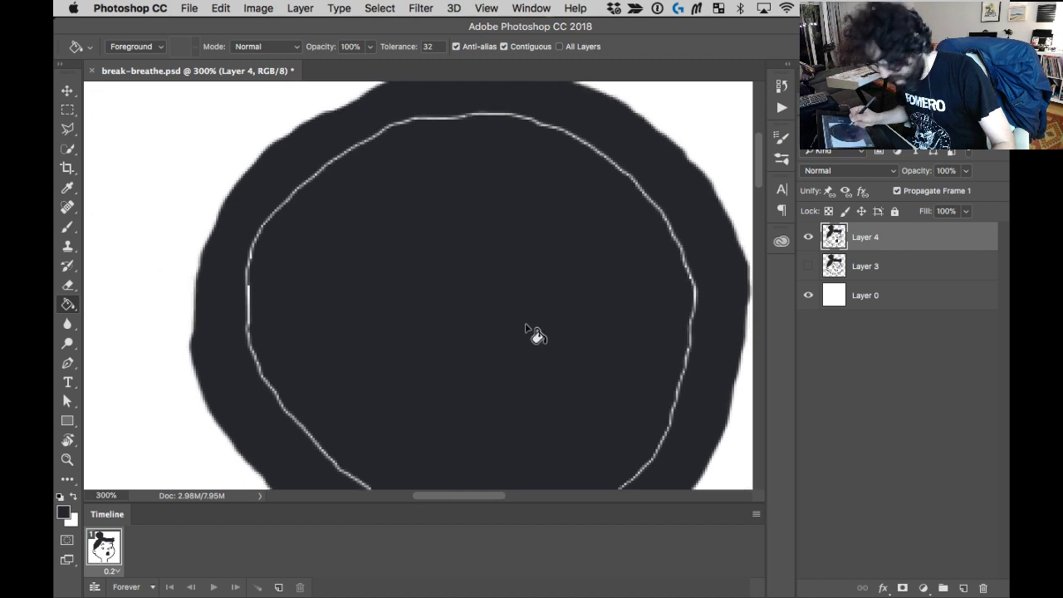
pyautogui.press('super+minus')
pyautogui.press('super+minus')
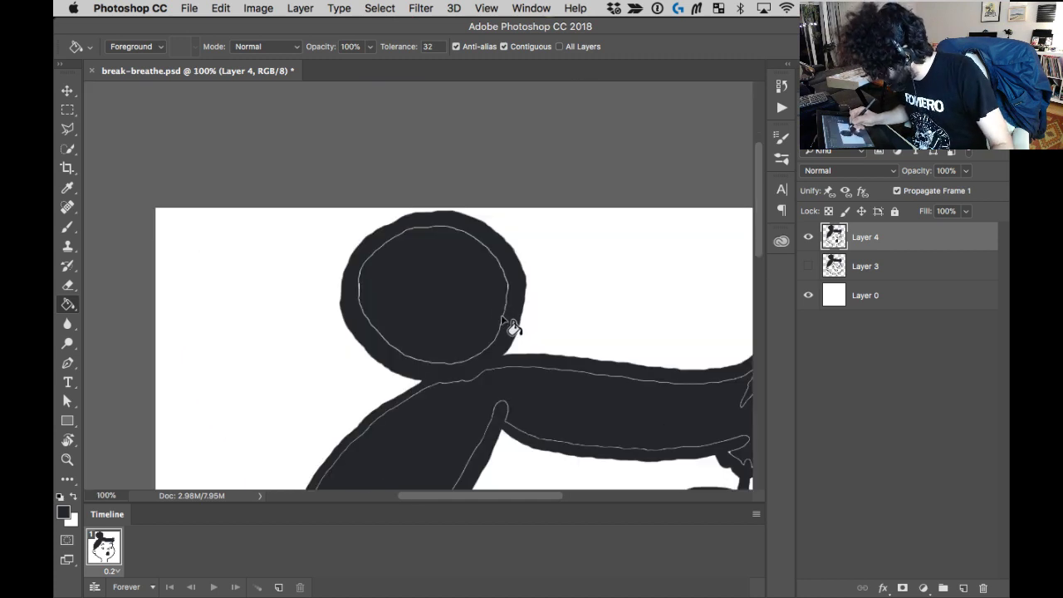
pyautogui.moveTo(505, 344); pyautogui.dragTo(487, 306)
pyautogui.moveTo(548, 349)
pyautogui.mouseDown()
pyautogui.moveTo(392, 221)
pyautogui.moveTo(487, 214)
pyautogui.moveTo(494, 252)
pyautogui.moveTo(524, 257)
pyautogui.mouseUp()
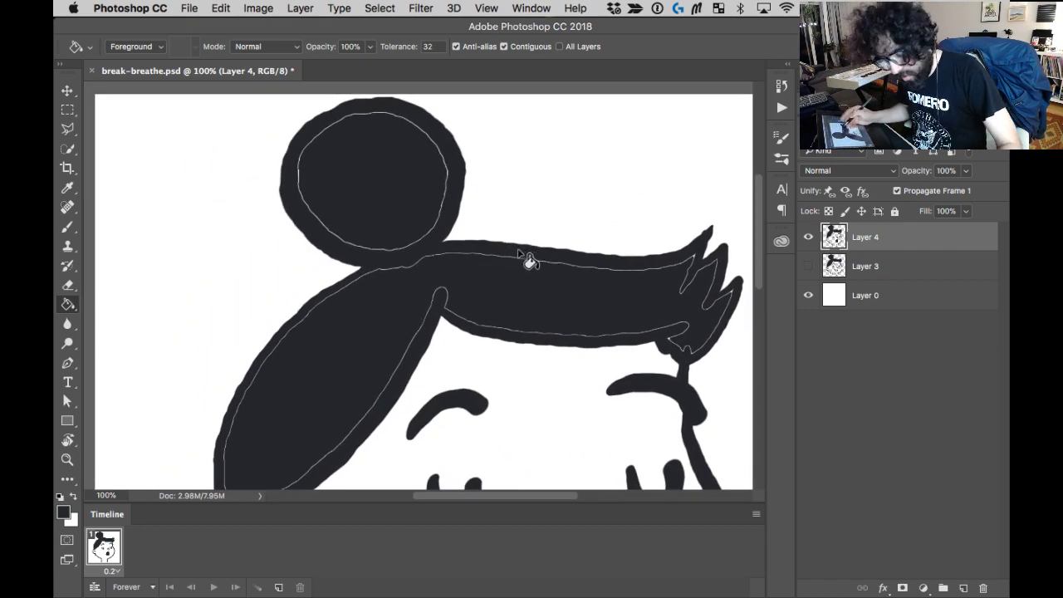
pyautogui.press('b')
pyautogui.moveTo(302, 160)
pyautogui.mouseDown()
pyautogui.moveTo(342, 230)
pyautogui.moveTo(412, 239)
pyautogui.moveTo(437, 211)
pyautogui.moveTo(447, 167)
pyautogui.moveTo(419, 128)
pyautogui.moveTo(376, 117)
pyautogui.moveTo(311, 150)
pyautogui.mouseUp()
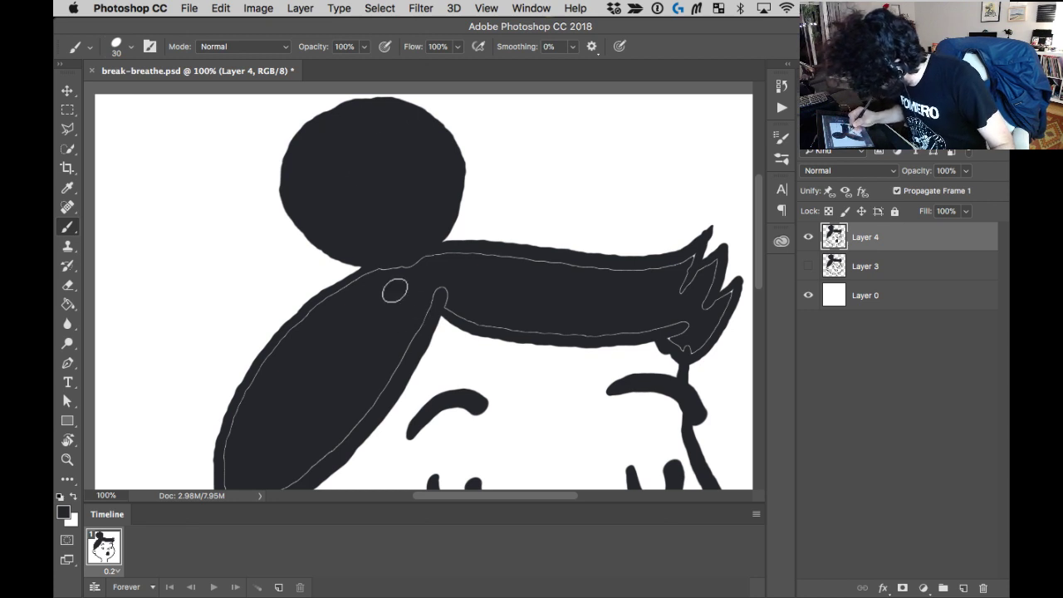
# Paint over the pale seam around the back hair section, from the bun down to the ear and up to the parting.
pyautogui.moveTo(390, 311); pyautogui.dragTo(487, 164)
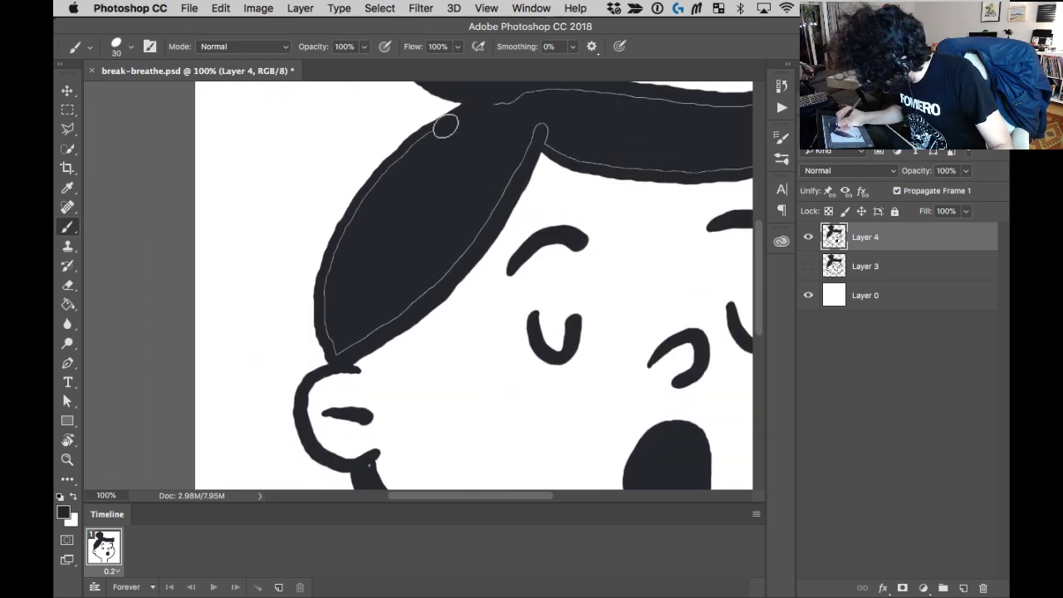
pyautogui.moveTo(378, 189); pyautogui.dragTo(327, 299)
pyautogui.moveTo(343, 349)
pyautogui.mouseDown()
pyautogui.moveTo(461, 246)
pyautogui.moveTo(538, 128)
pyautogui.mouseUp()
pyautogui.moveTo(536, 210); pyautogui.dragTo(376, 356)
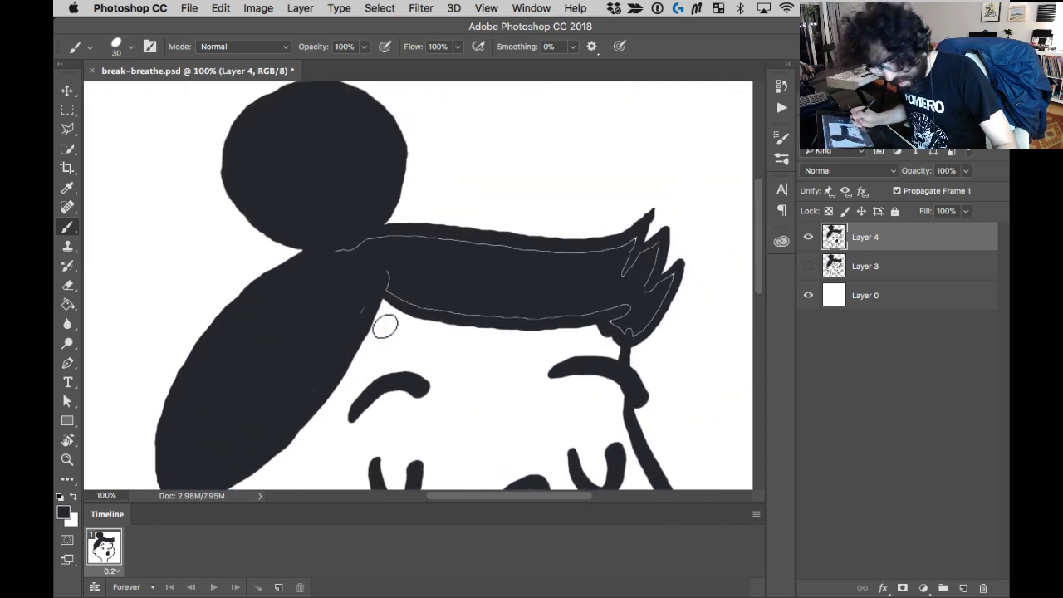
# Try to cover the remaining seams in the fringe by refilling the hair with the Paint Bucket, and undo that fill.
pyautogui.press('g')
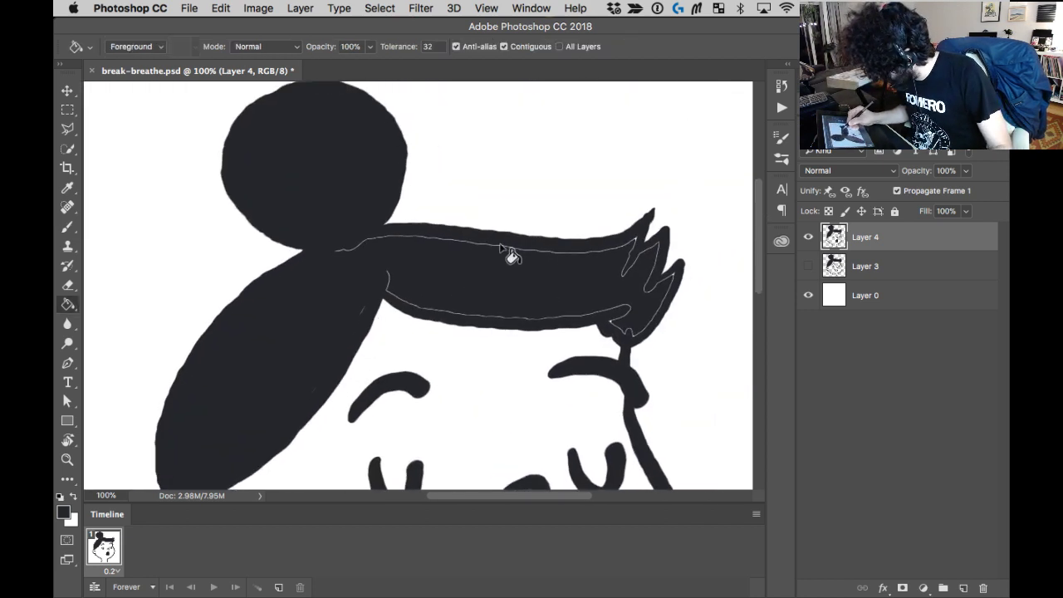
pyautogui.click(517, 305)
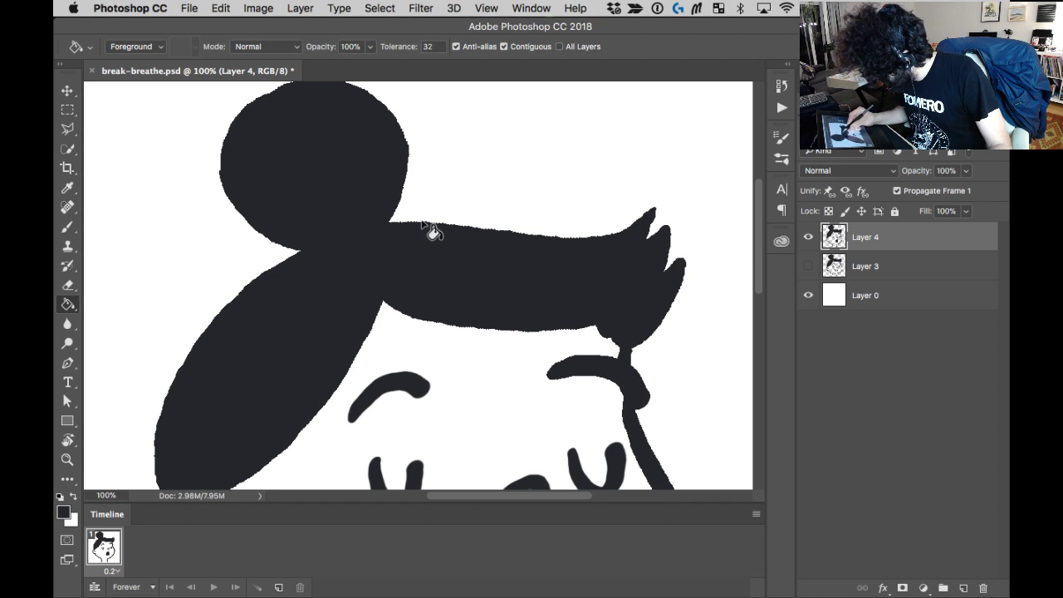
pyautogui.press('super+plus')
pyautogui.press('super+plus')
pyautogui.press('super+plus')
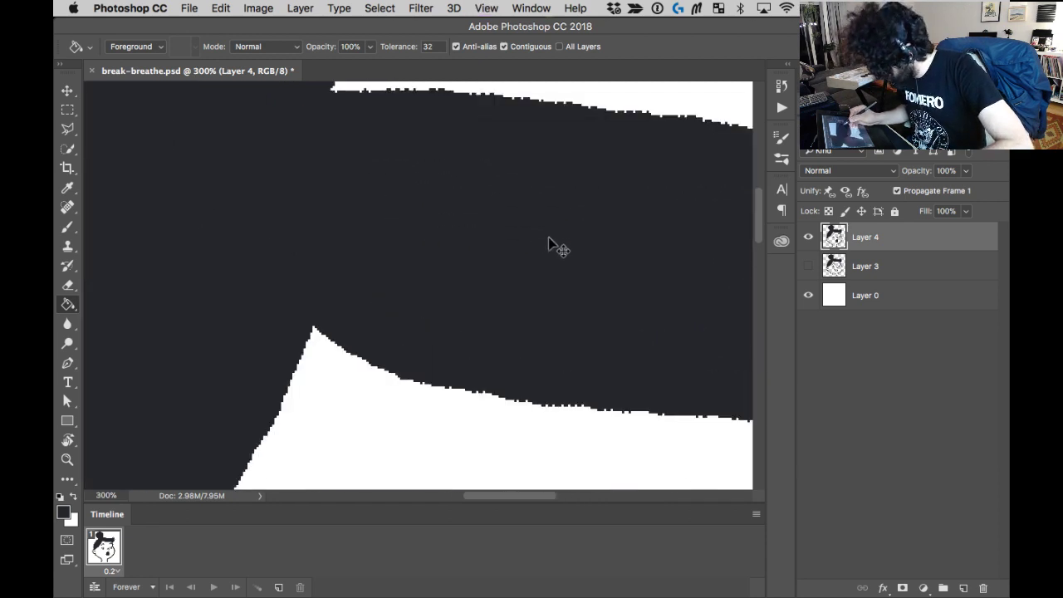
pyautogui.moveTo(539, 253); pyautogui.dragTo(489, 309)
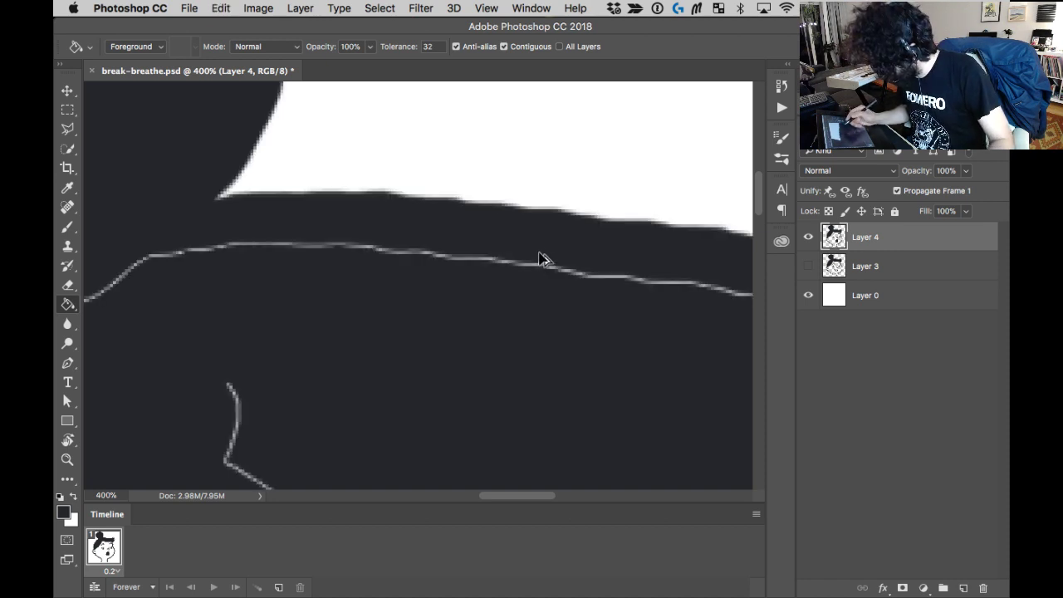
# Brush over the pale seams in the fringe, from the base of the bun out to the spiky tips.
pyautogui.press('super+minus')
pyautogui.press('super+minus')
pyautogui.press('super+minus')
pyautogui.press('super+minus')
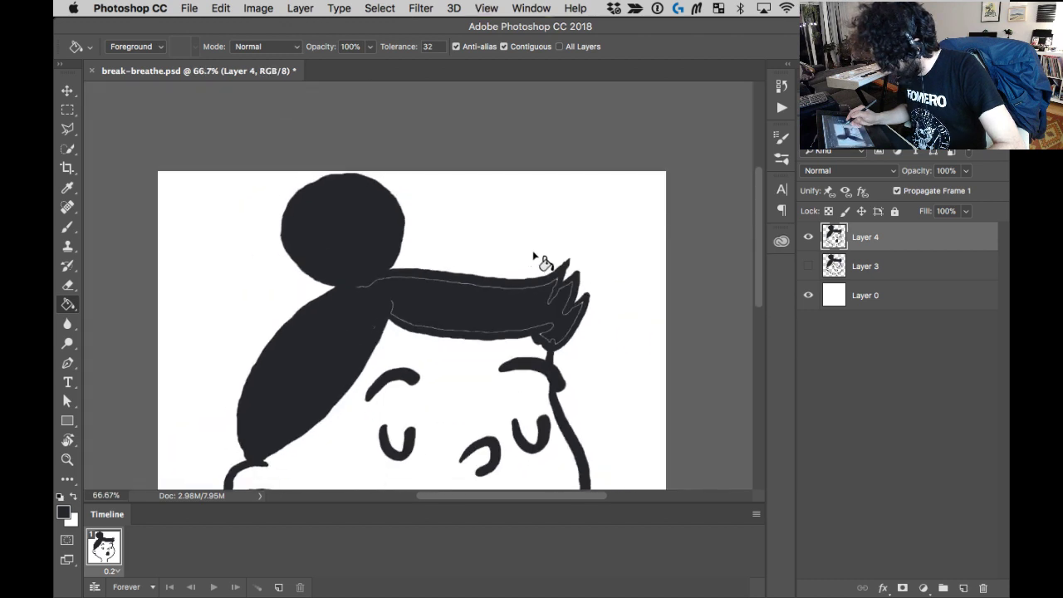
pyautogui.press('b')
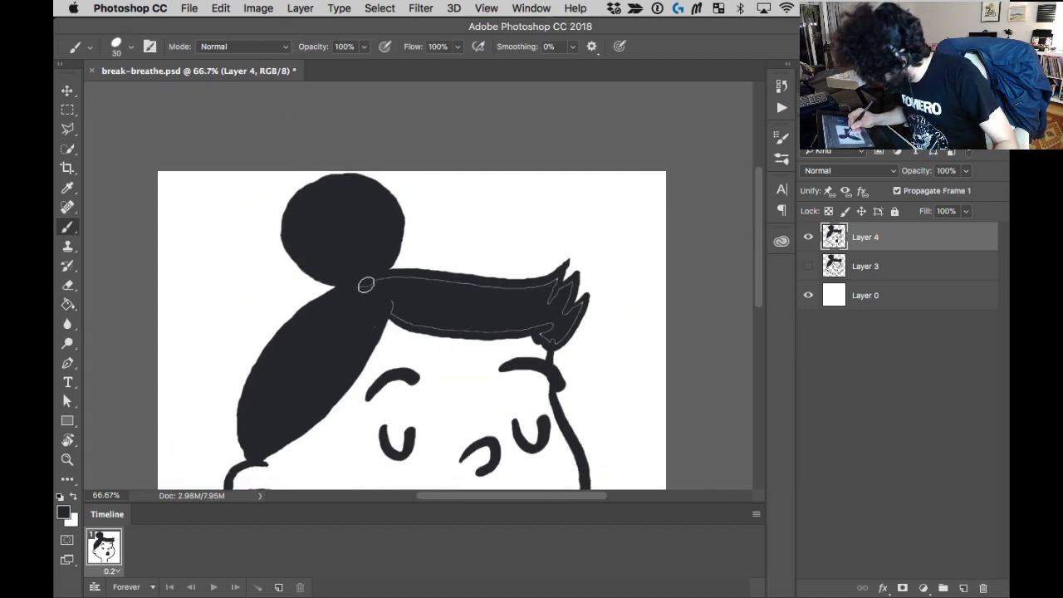
pyautogui.moveTo(363, 285)
pyautogui.mouseDown()
pyautogui.moveTo(407, 276)
pyautogui.moveTo(502, 289)
pyautogui.moveTo(555, 278)
pyautogui.moveTo(565, 310)
pyautogui.mouseUp()
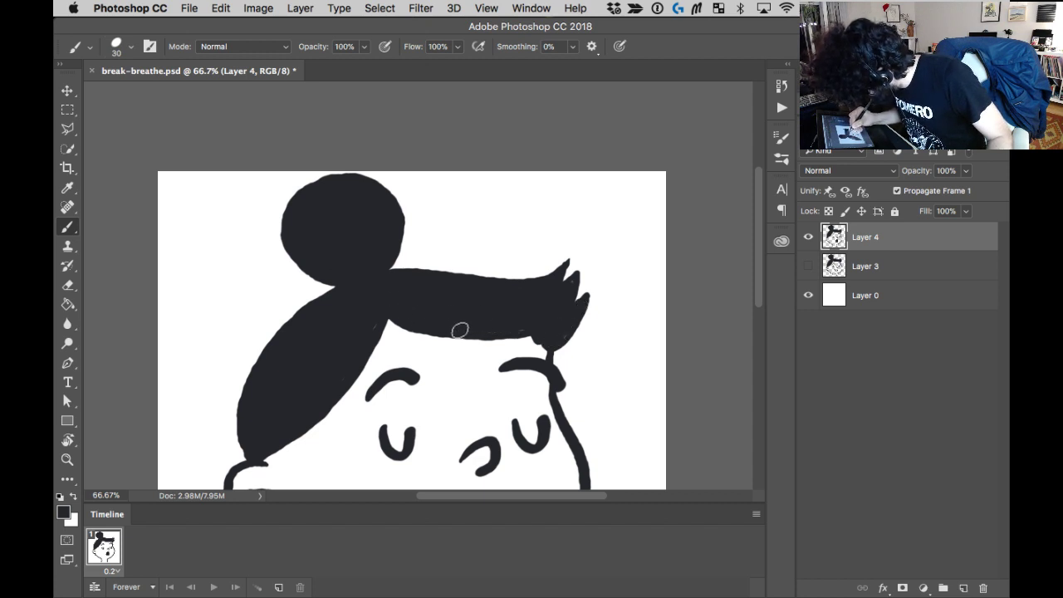
pyautogui.scroll(-5, 459, 331)
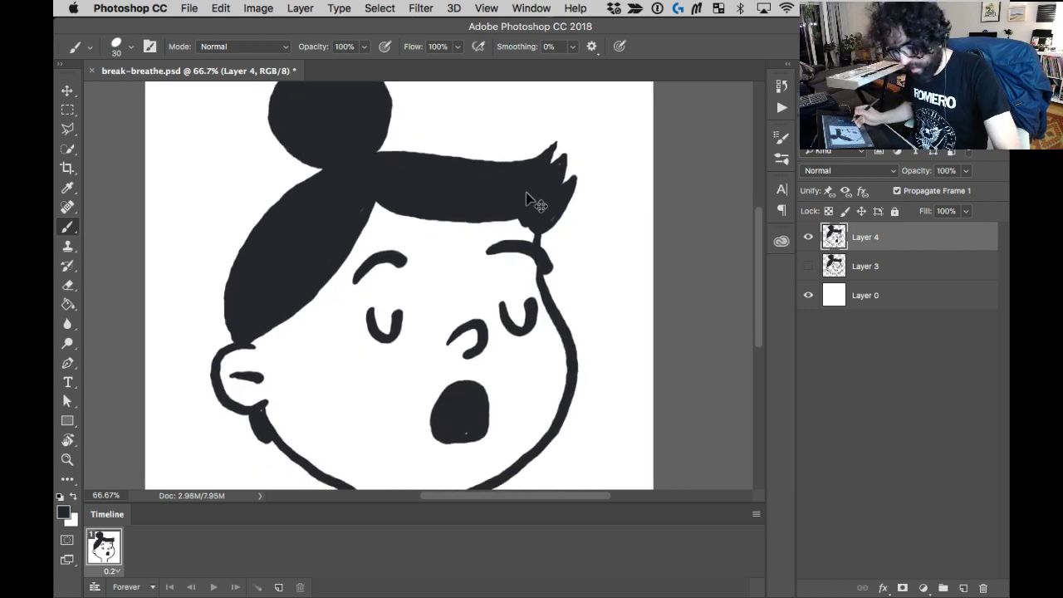
pyautogui.scroll(-1, 532, 202)
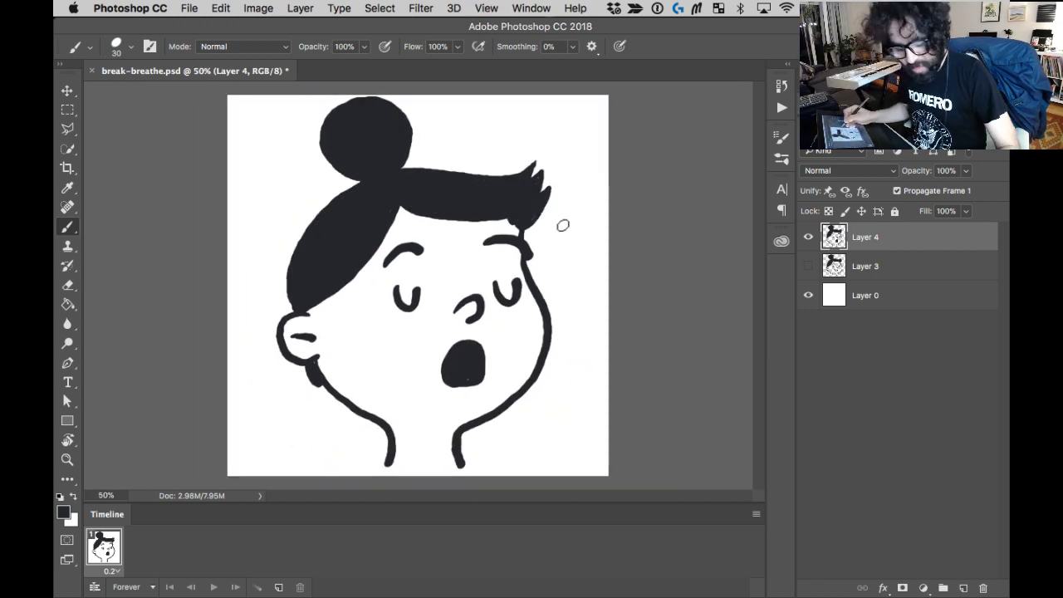
# Close the Timeline panel and fit the whole canvas in the enlarged workspace.
pyautogui.press('v')
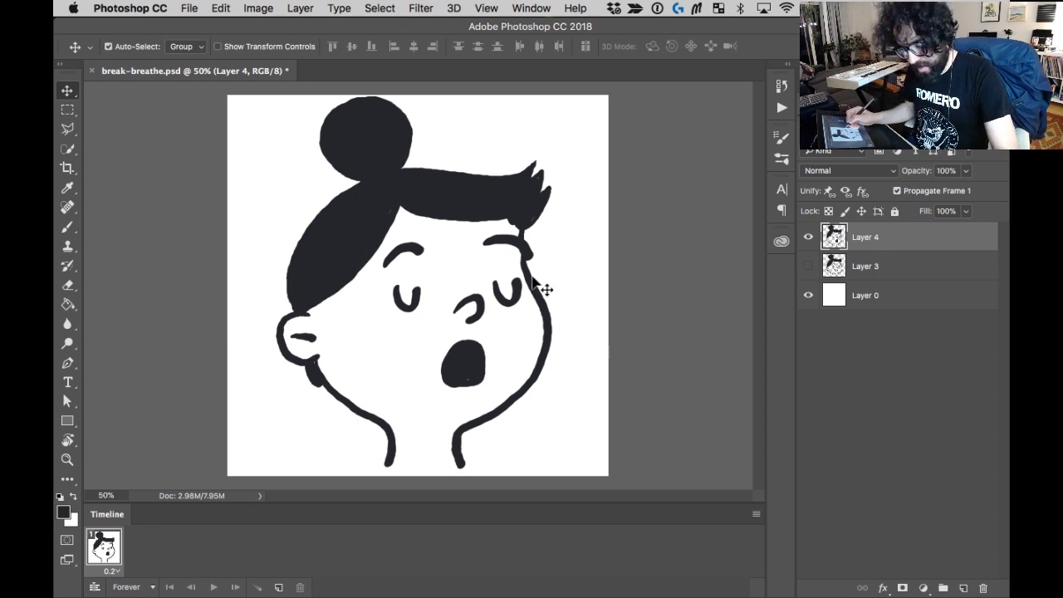
pyautogui.click(757, 514)
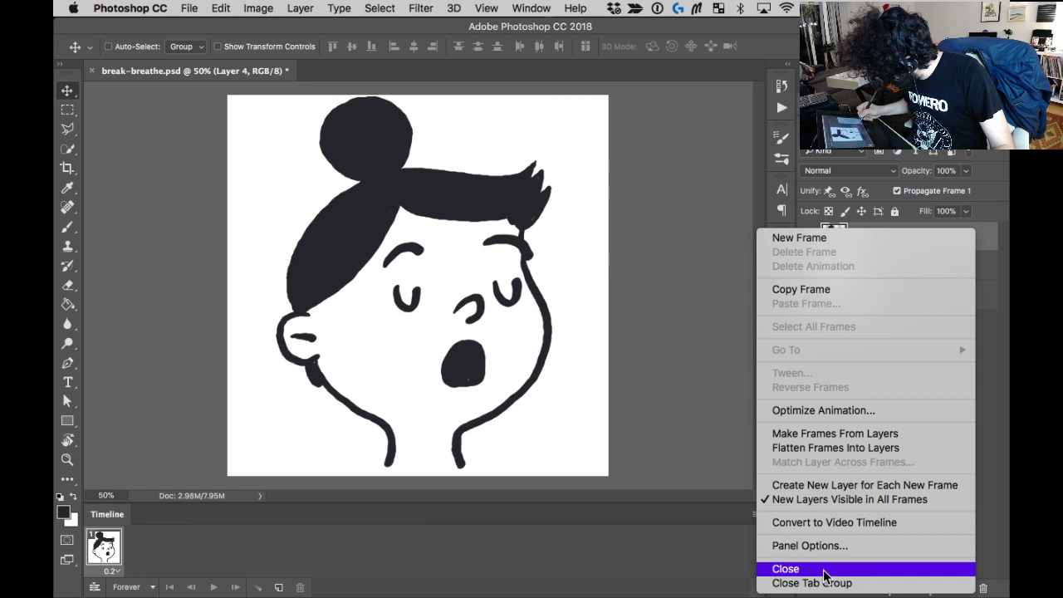
pyautogui.click(825, 570)
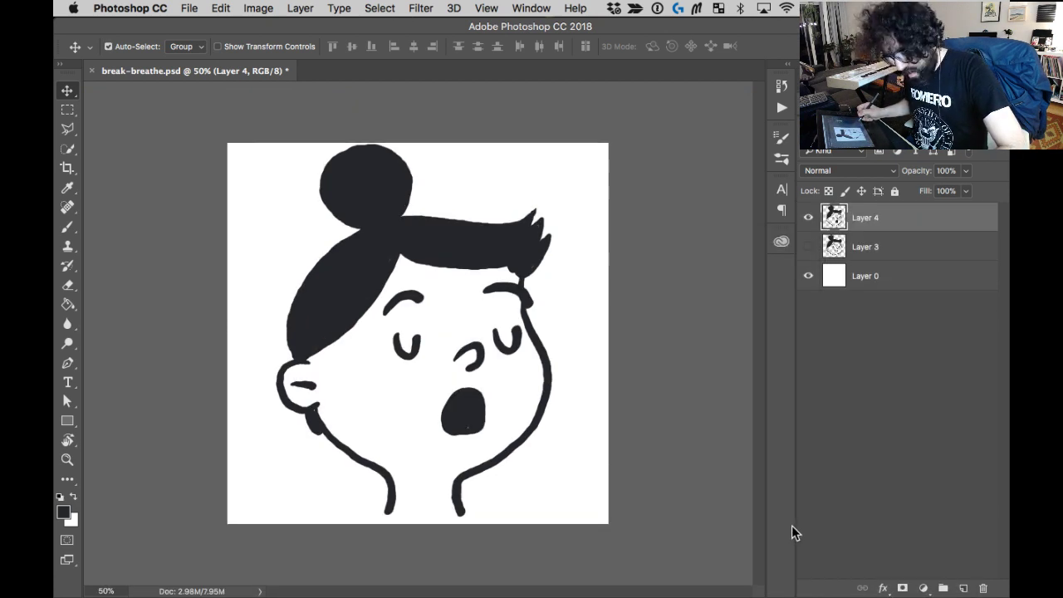
pyautogui.press('super+0')
pyautogui.press('super+plus')
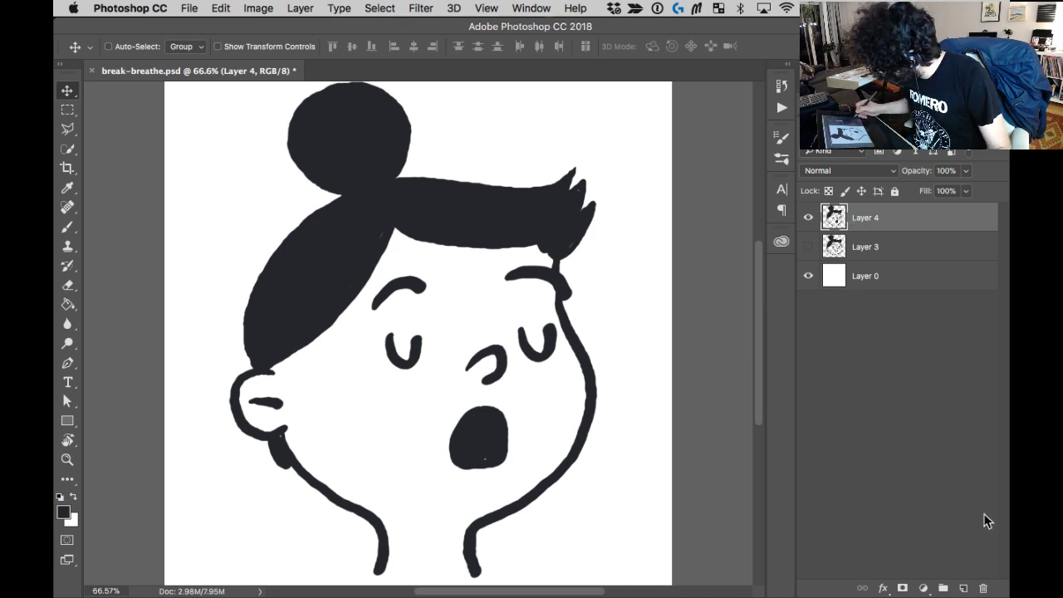
# Add a new empty layer above Layer 4, lower Layer 4's opacity to 14% as a tracing guide, and make the new layer active.
pyautogui.press('super+alt+shift+n')
pyautogui.press('b')
pyautogui.click(876, 246)
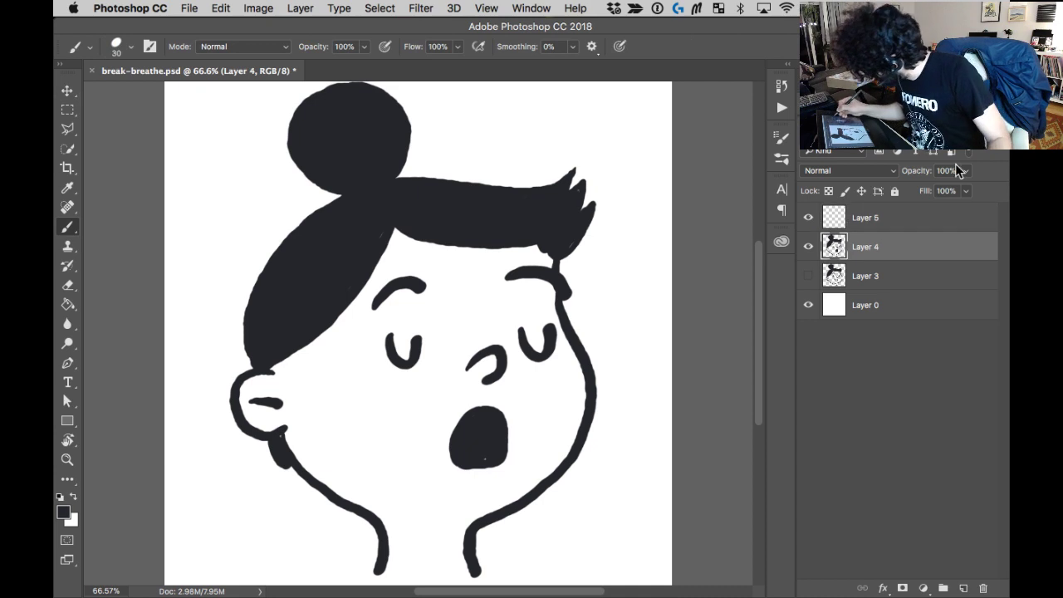
pyautogui.click(966, 170)
pyautogui.moveTo(921, 193); pyautogui.dragTo(911, 190)
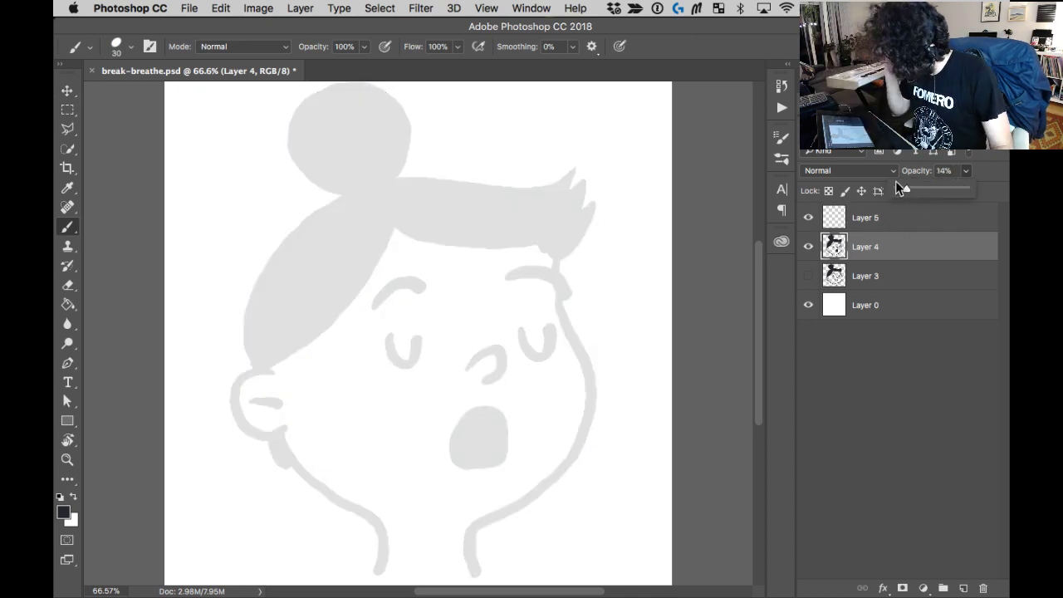
pyautogui.click(881, 221)
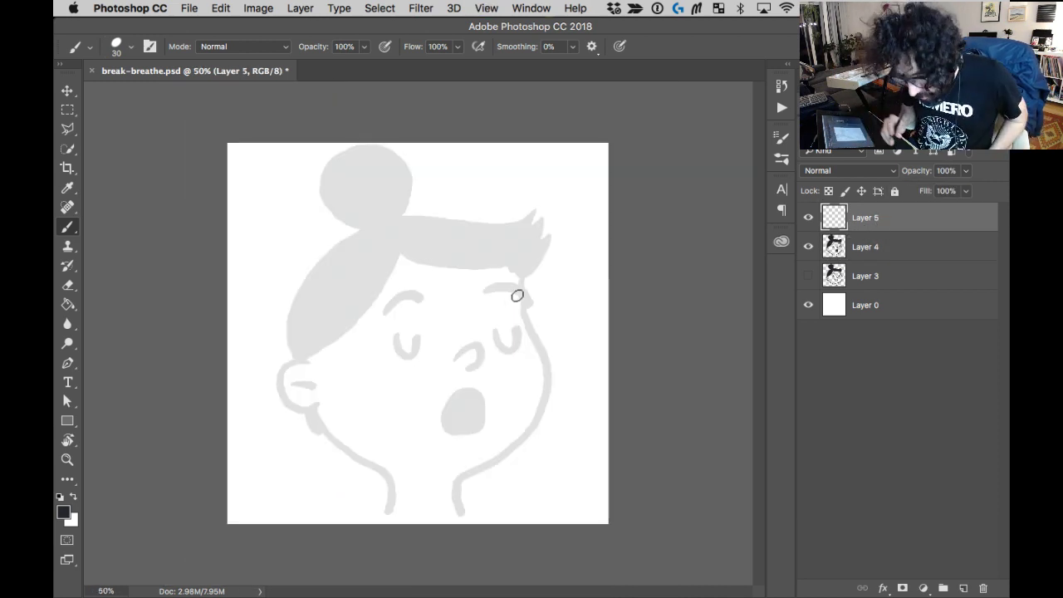
# Raise Layer 4's opacity to 68% and paint out the leftover pale specks in its hair.
pyautogui.press('super+equal')
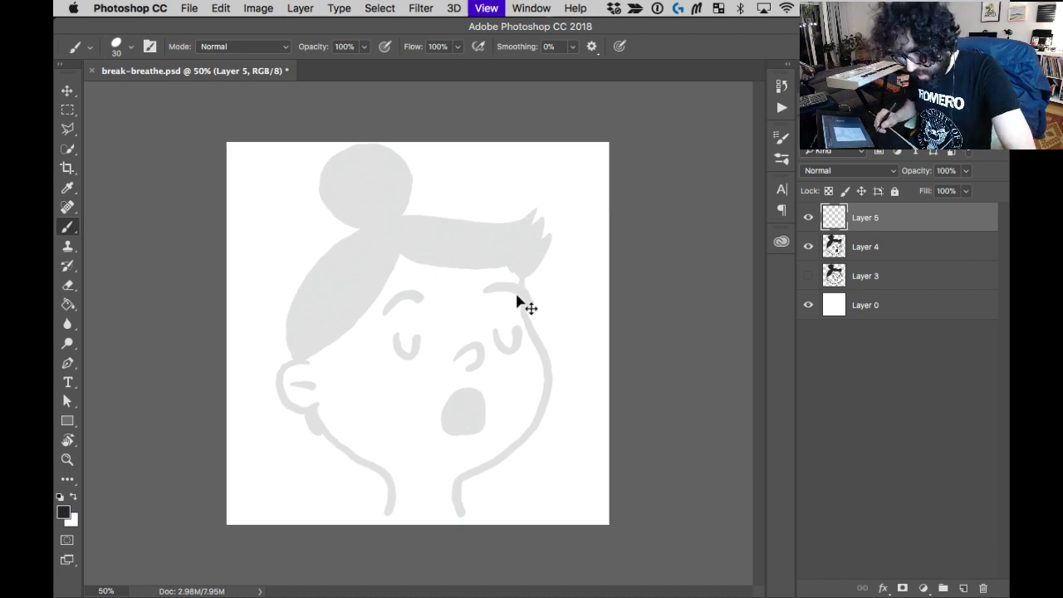
pyautogui.press('super+equal')
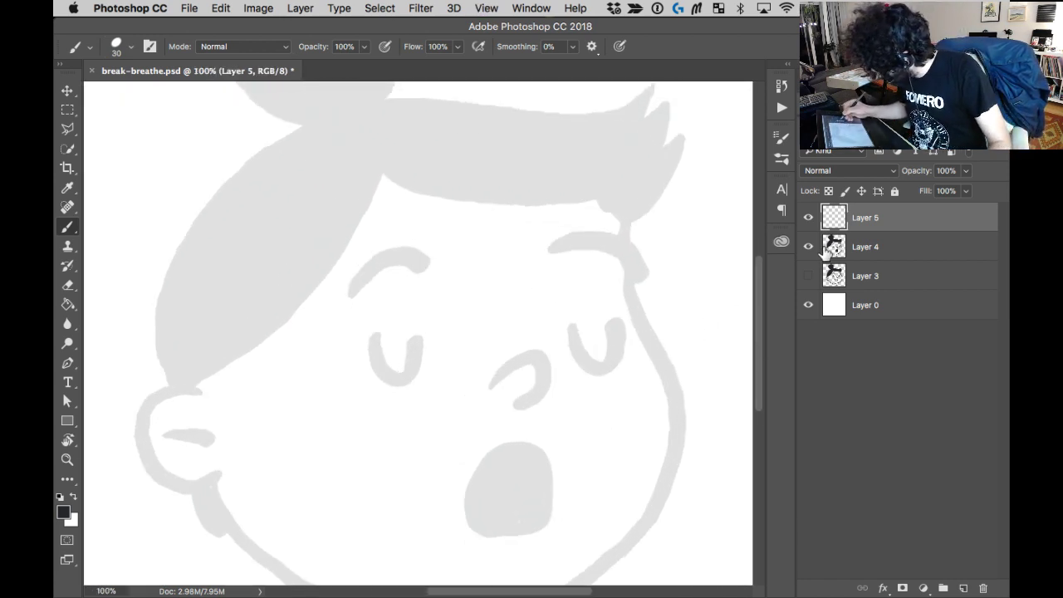
pyautogui.click(874, 252)
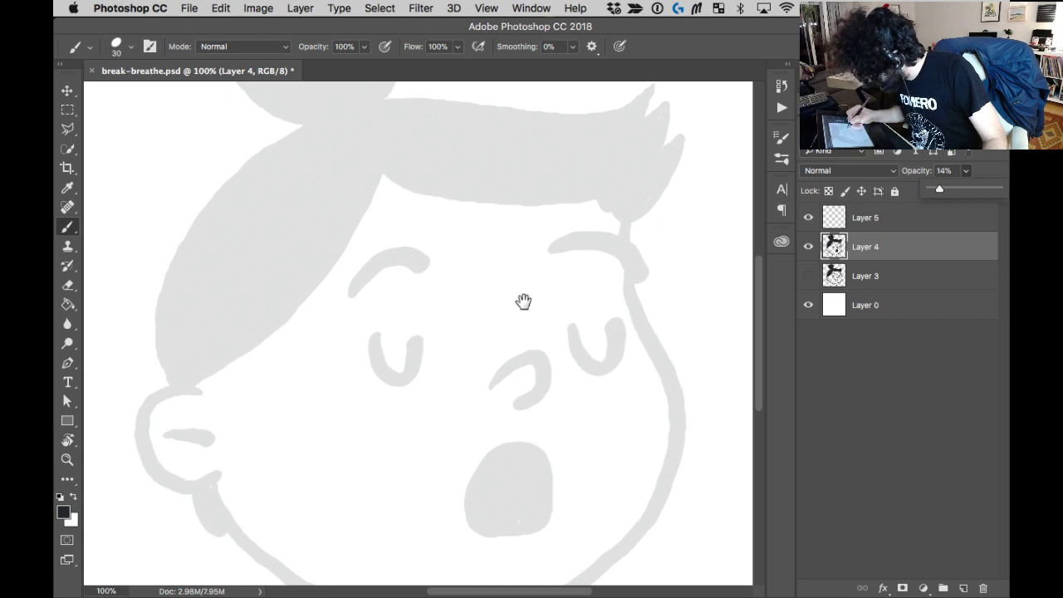
pyautogui.moveTo(523, 302); pyautogui.dragTo(539, 374)
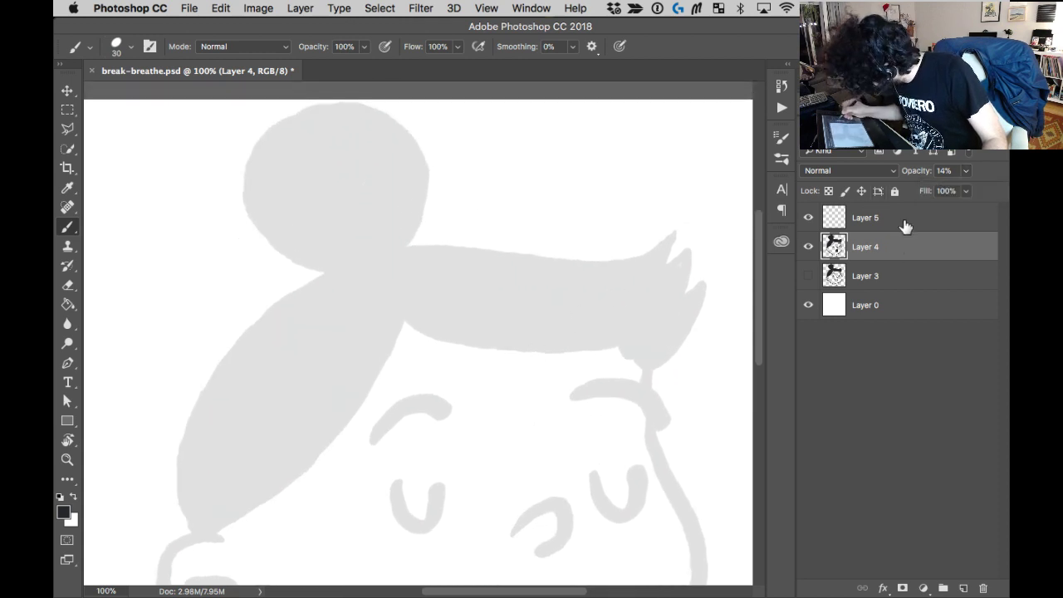
pyautogui.click(965, 170)
pyautogui.moveTo(939, 189); pyautogui.dragTo(977, 190)
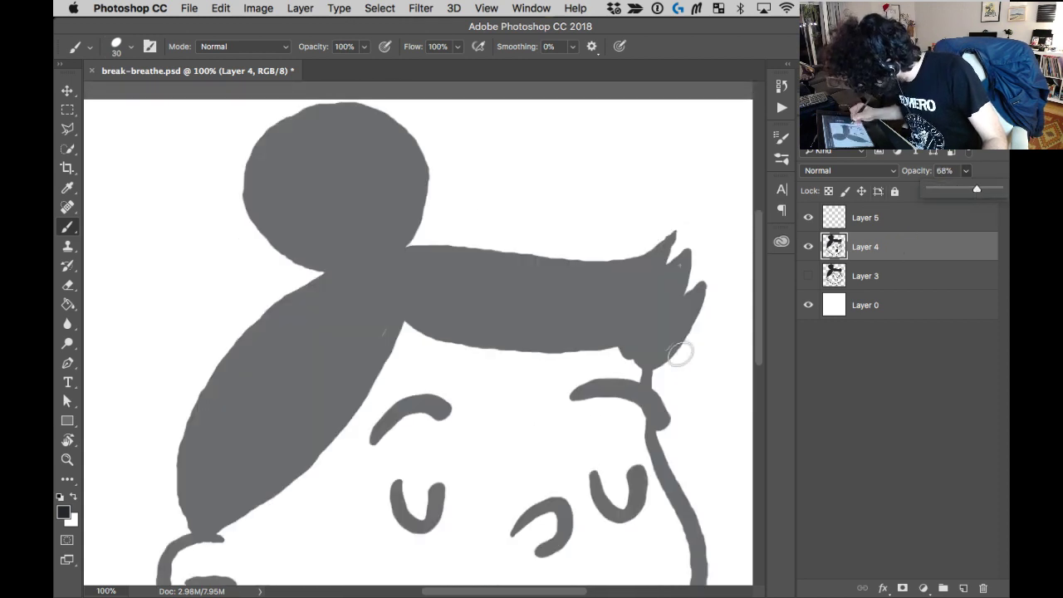
pyautogui.click(668, 281)
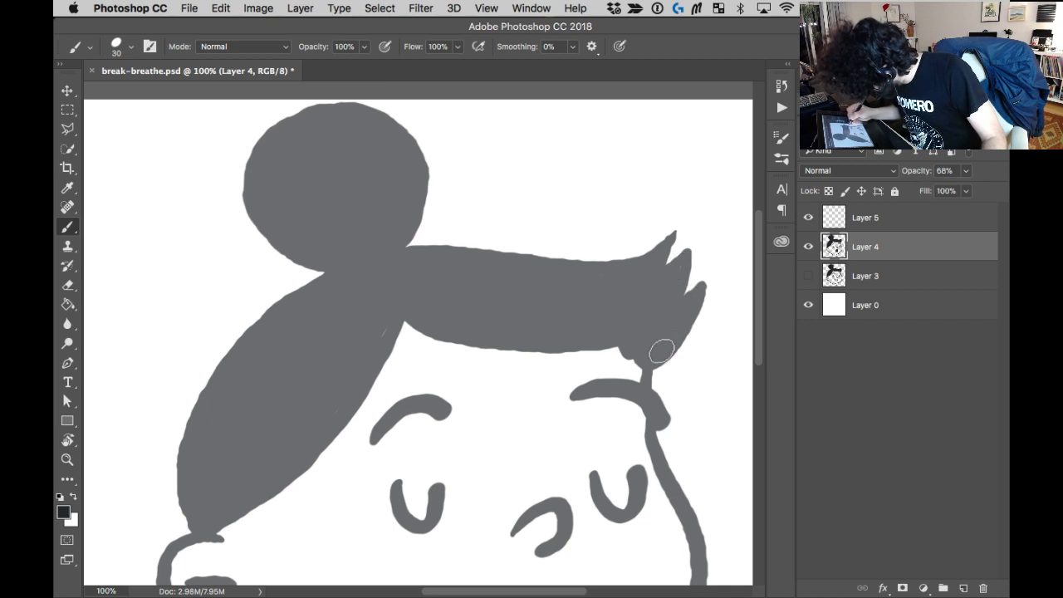
pyautogui.moveTo(634, 332); pyautogui.dragTo(658, 320)
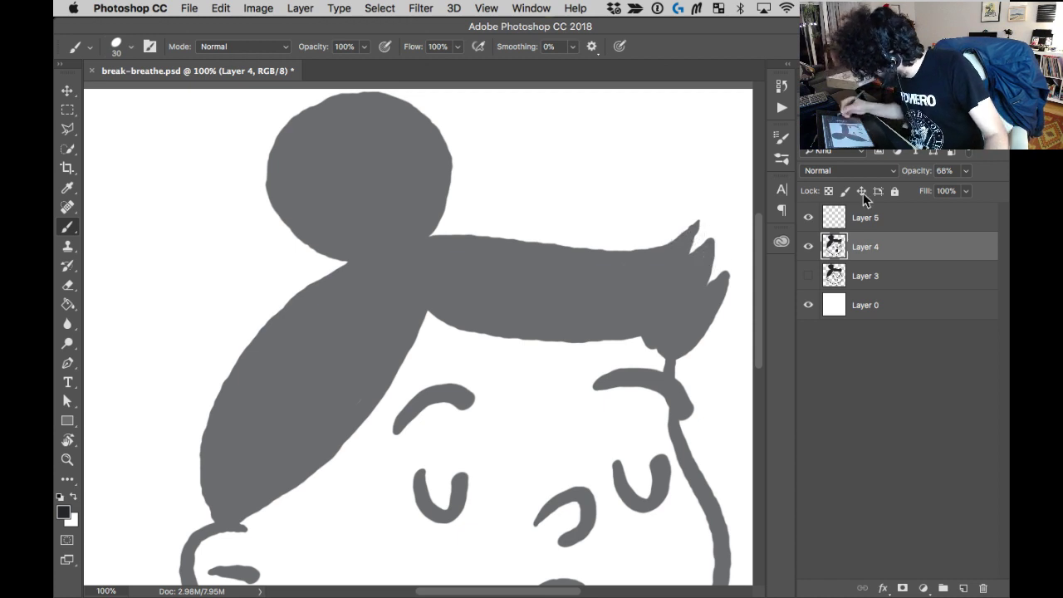
# Trace the round outline of the bun on Layer 5 with the size 30 brush, following the Layer 4 guide.
pyautogui.click(877, 223)
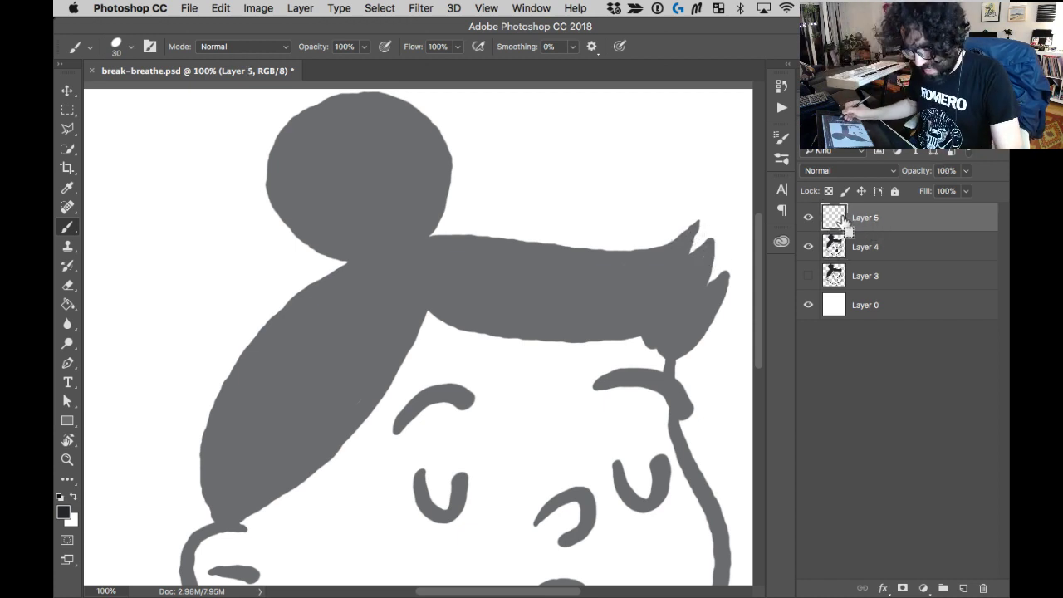
pyautogui.press('super+minus')
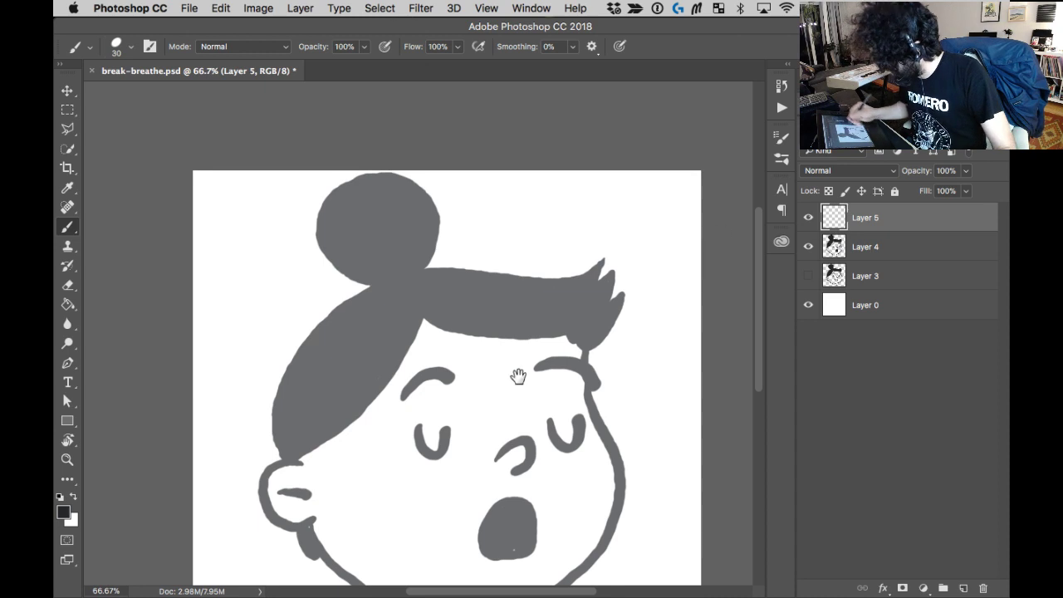
pyautogui.moveTo(513, 304); pyautogui.dragTo(499, 257)
pyautogui.press('super+minus')
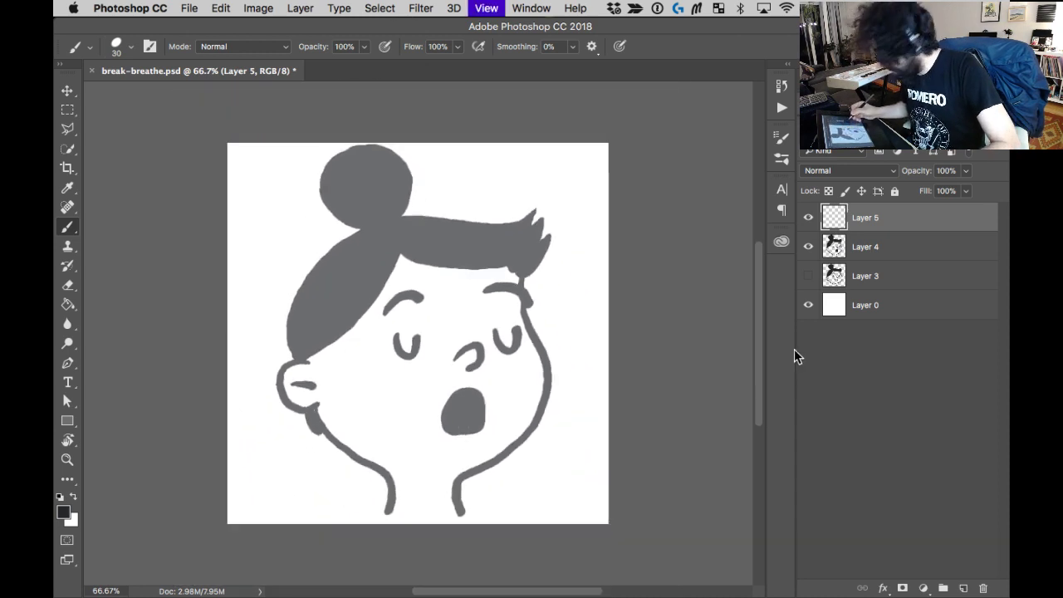
pyautogui.press('super+plus')
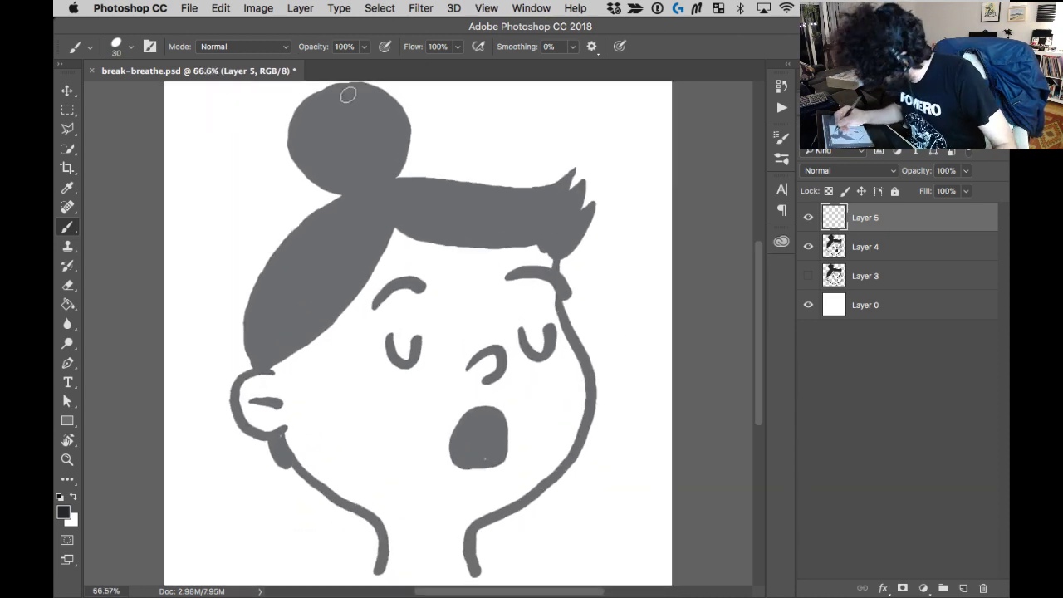
pyautogui.moveTo(343, 89)
pyautogui.mouseDown()
pyautogui.moveTo(298, 117)
pyautogui.moveTo(309, 174)
pyautogui.moveTo(367, 188)
pyautogui.mouseUp()
pyautogui.moveTo(297, 140)
pyautogui.mouseDown()
pyautogui.moveTo(345, 90)
pyautogui.moveTo(370, 90)
pyautogui.moveTo(396, 113)
pyautogui.moveTo(387, 173)
pyautogui.mouseUp()
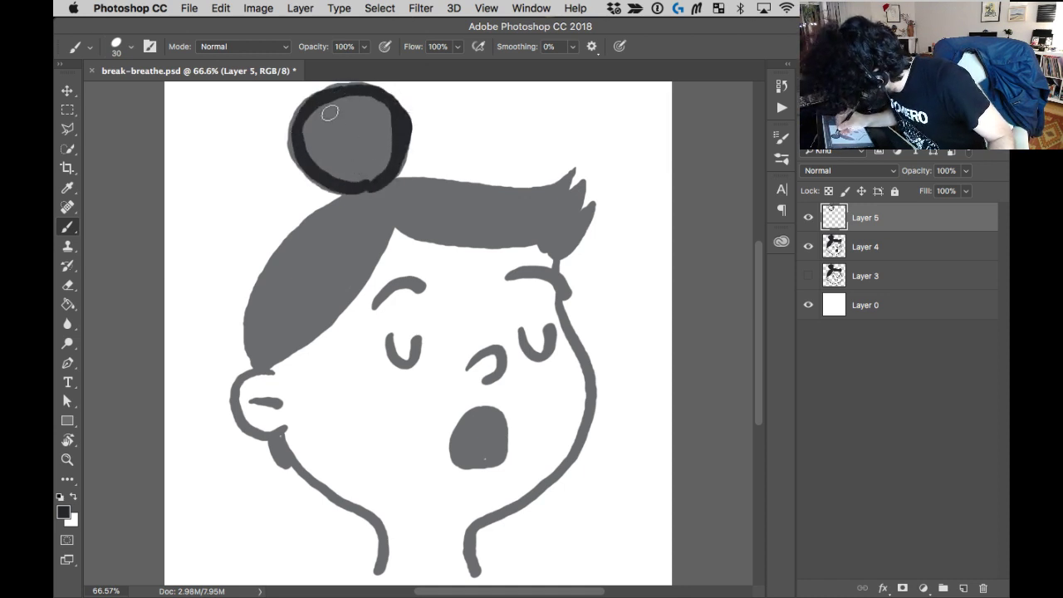
# Paint the bun solid on Layer 5 and trace the outline of the swept hair, including its spiky front tip.
pyautogui.moveTo(297, 128)
pyautogui.mouseDown()
pyautogui.moveTo(305, 157)
pyautogui.moveTo(344, 153)
pyautogui.moveTo(315, 119)
pyautogui.moveTo(339, 102)
pyautogui.moveTo(308, 148)
pyautogui.moveTo(377, 176)
pyautogui.moveTo(335, 171)
pyautogui.moveTo(389, 129)
pyautogui.moveTo(347, 166)
pyautogui.moveTo(325, 164)
pyautogui.moveTo(377, 132)
pyautogui.moveTo(337, 106)
pyautogui.moveTo(323, 129)
pyautogui.moveTo(387, 119)
pyautogui.mouseUp()
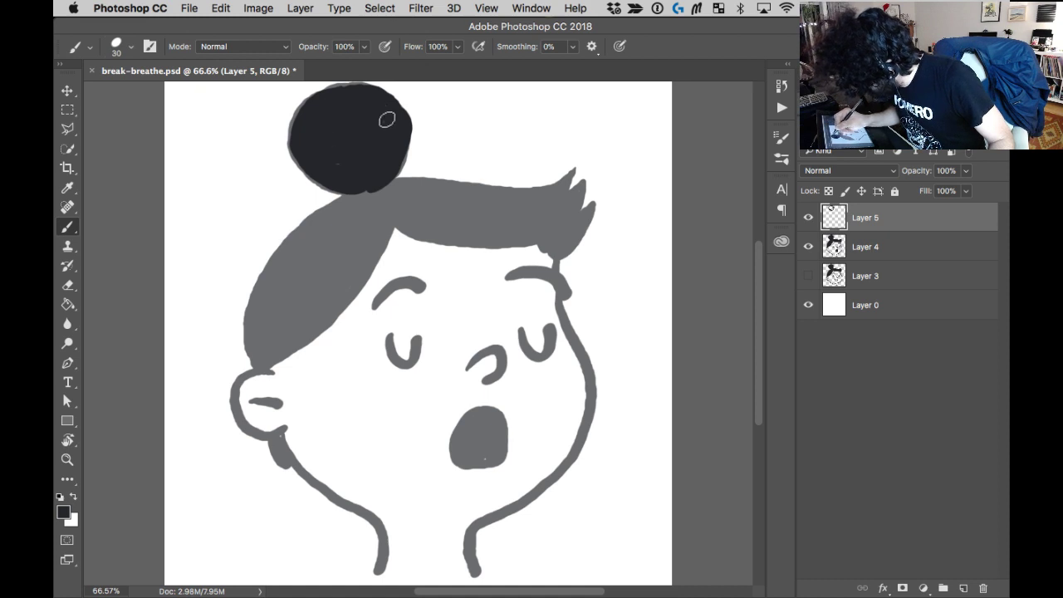
pyautogui.moveTo(344, 192)
pyautogui.mouseDown()
pyautogui.moveTo(246, 326)
pyautogui.moveTo(257, 361)
pyautogui.moveTo(303, 344)
pyautogui.moveTo(374, 272)
pyautogui.moveTo(398, 214)
pyautogui.moveTo(472, 240)
pyautogui.moveTo(539, 242)
pyautogui.mouseUp()
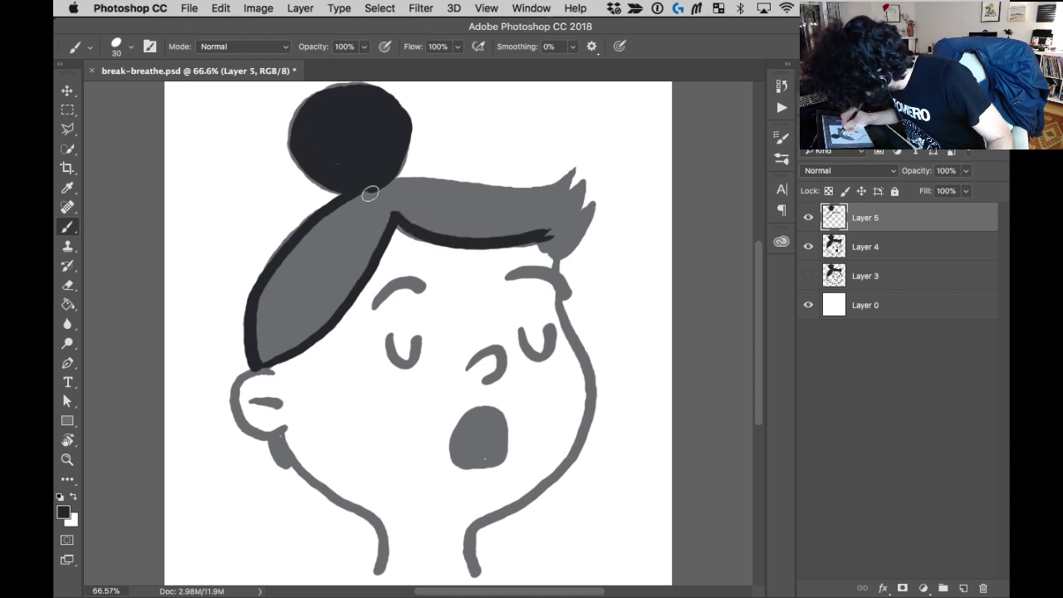
pyautogui.moveTo(371, 193)
pyautogui.mouseDown()
pyautogui.moveTo(408, 180)
pyautogui.moveTo(505, 193)
pyautogui.moveTo(571, 174)
pyautogui.moveTo(570, 225)
pyautogui.moveTo(587, 209)
pyautogui.moveTo(571, 241)
pyautogui.mouseUp()
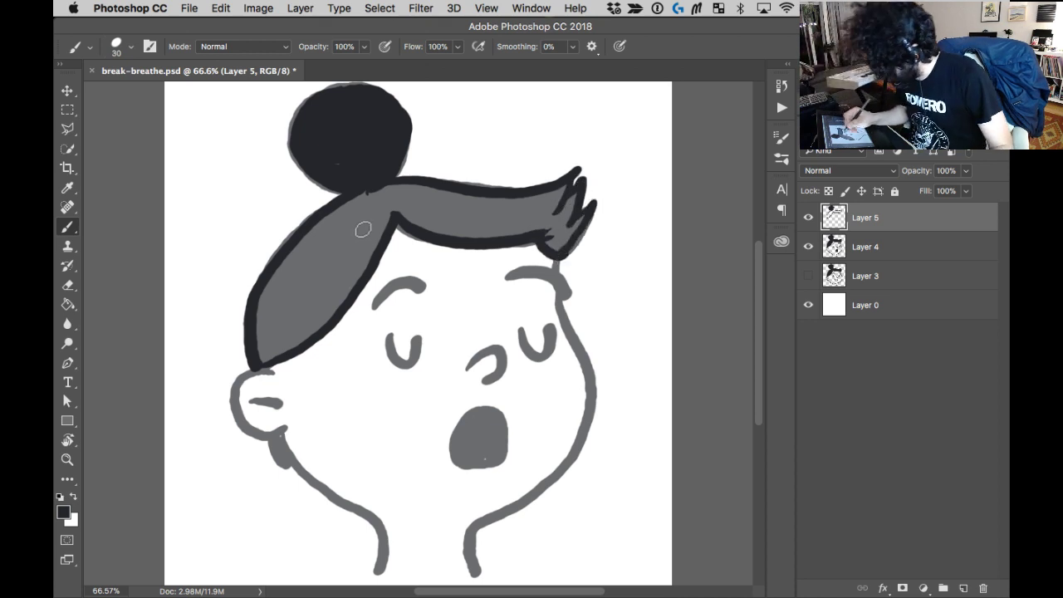
# Fill the outlined hair with the dark foreground colour and brush over the thin pale seams left inside it.
pyautogui.press('g')
pyautogui.click(359, 255)
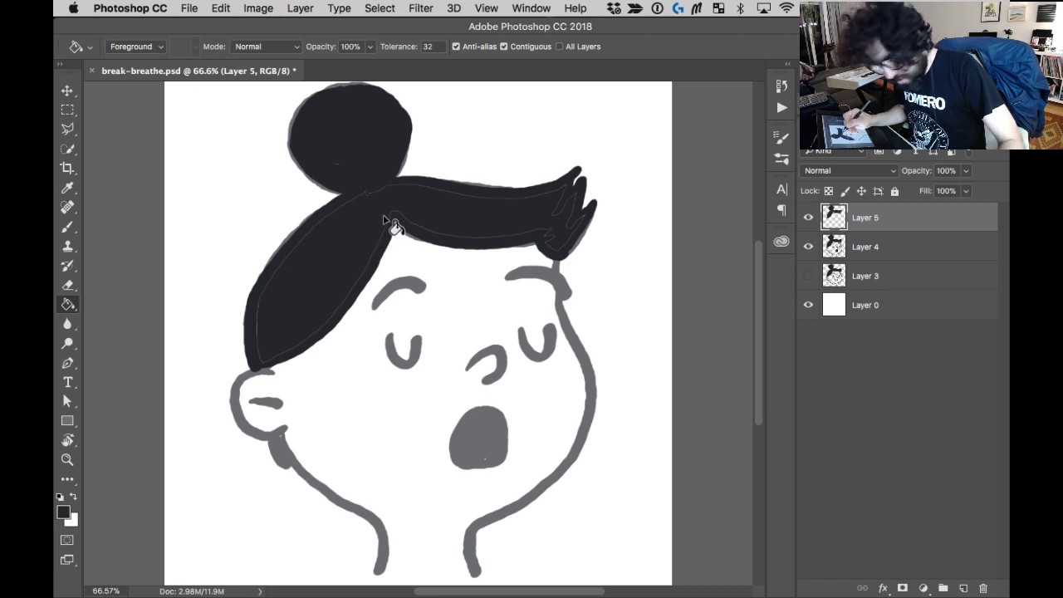
pyautogui.press('b')
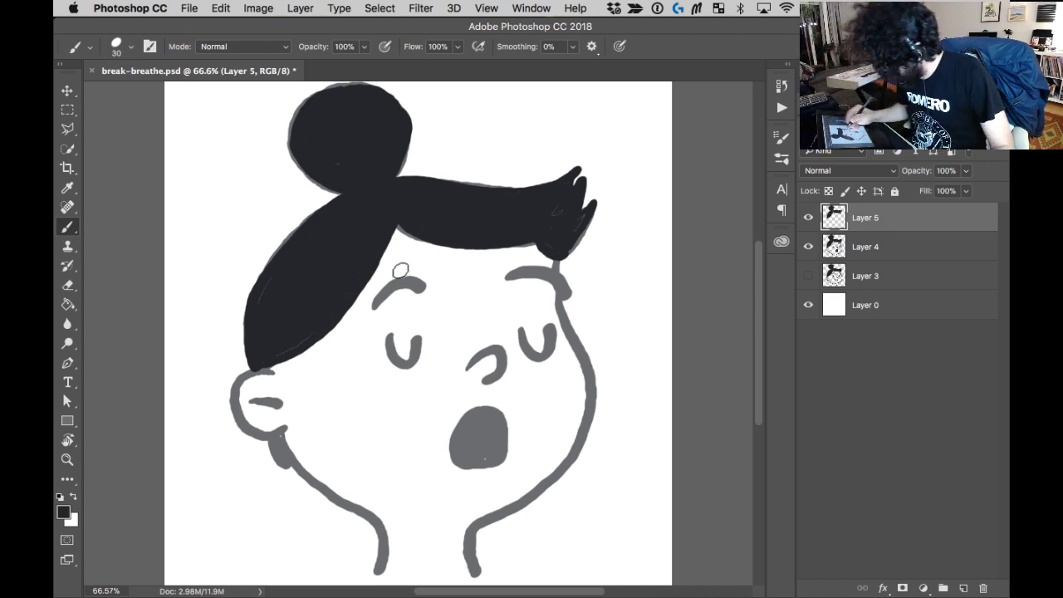
# Draw both eyebrows on Layer 5 slightly higher than in the Layer 4 guide, redoing the first one.
pyautogui.moveTo(375, 305); pyautogui.dragTo(415, 273)
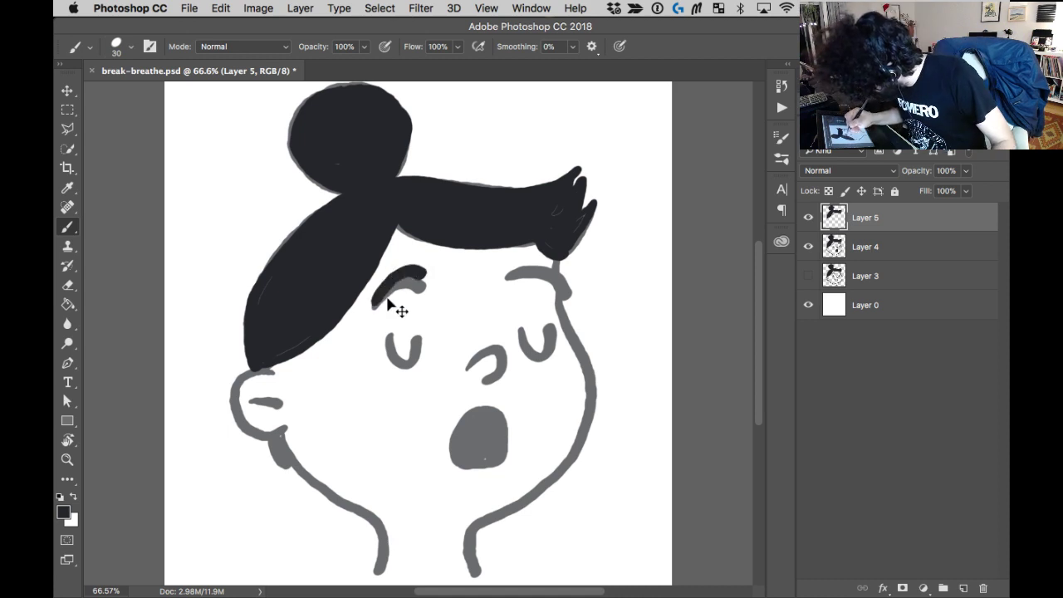
pyautogui.press('super+z')
pyautogui.moveTo(375, 305)
pyautogui.mouseDown()
pyautogui.moveTo(402, 271)
pyautogui.moveTo(421, 273)
pyautogui.mouseUp()
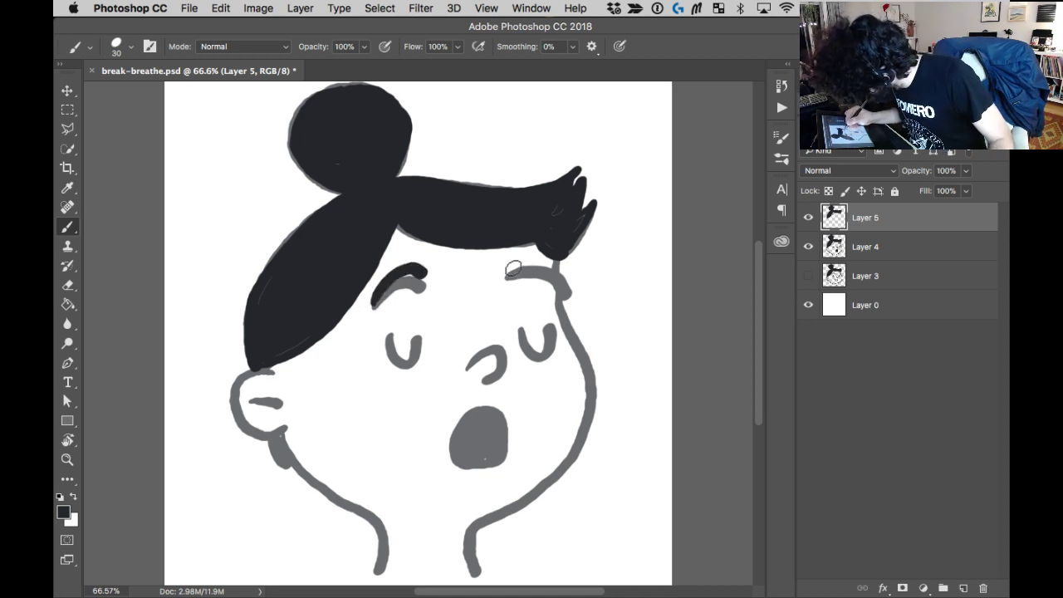
pyautogui.moveTo(516, 264); pyautogui.dragTo(567, 287)
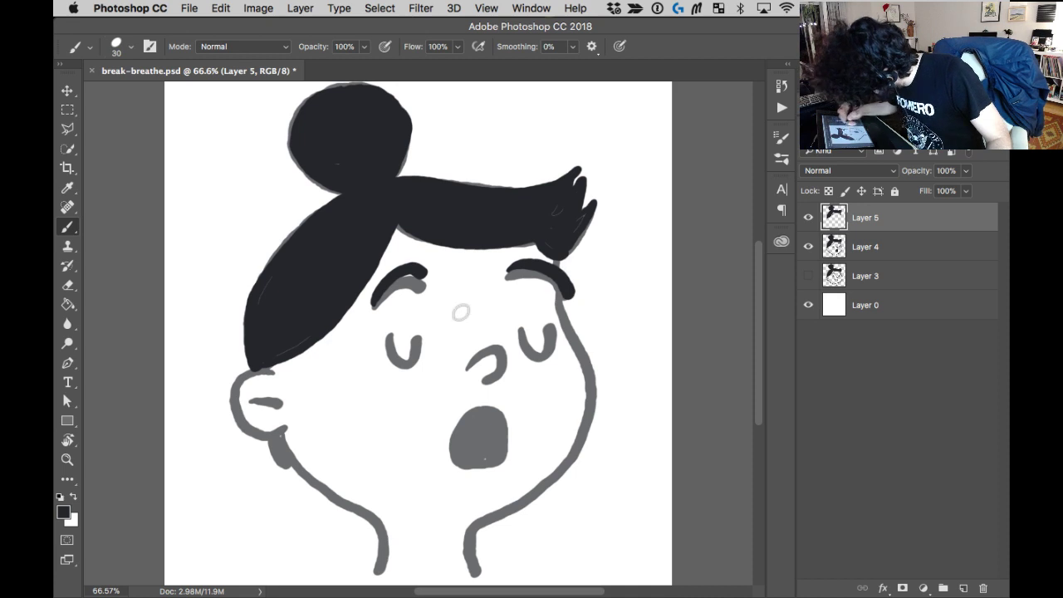
# Trace the two closed eyes and the nose on Layer 5 over the guide.
pyautogui.moveTo(391, 352); pyautogui.dragTo(420, 339)
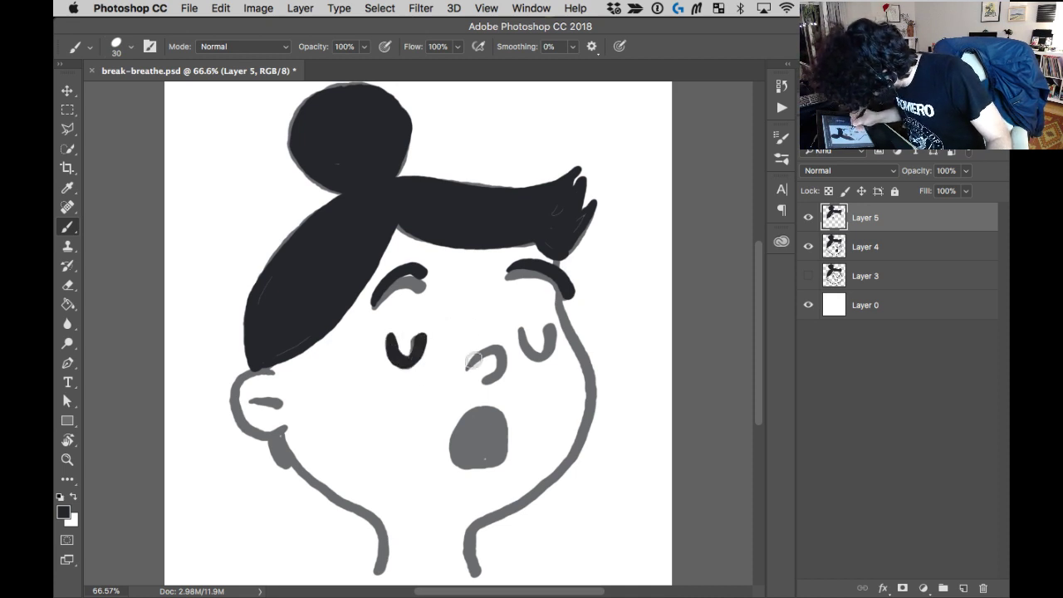
pyautogui.moveTo(474, 360)
pyautogui.mouseDown()
pyautogui.moveTo(501, 349)
pyautogui.moveTo(488, 376)
pyautogui.mouseUp()
pyautogui.moveTo(518, 329)
pyautogui.mouseDown()
pyautogui.moveTo(548, 346)
pyautogui.moveTo(565, 299)
pyautogui.moveTo(564, 226)
pyautogui.mouseUp()
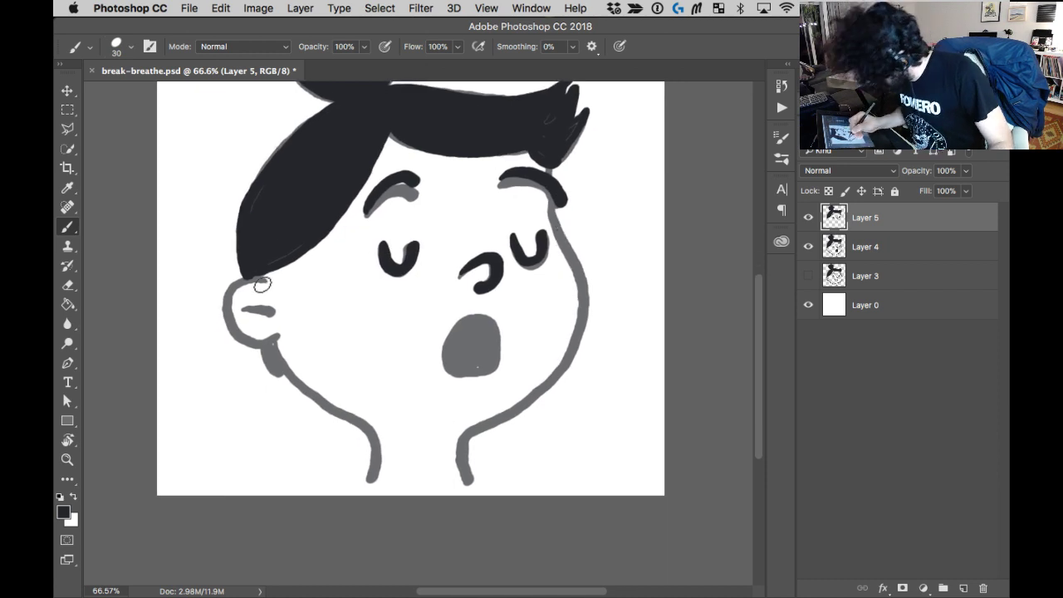
# Trace the ear outline and its inner line on Layer 5, redoing the first stroke.
pyautogui.moveTo(262, 283)
pyautogui.mouseDown()
pyautogui.moveTo(231, 296)
pyautogui.moveTo(238, 328)
pyautogui.moveTo(263, 341)
pyautogui.mouseUp()
pyautogui.press('super+z')
pyautogui.moveTo(259, 283)
pyautogui.mouseDown()
pyautogui.moveTo(232, 292)
pyautogui.moveTo(260, 341)
pyautogui.moveTo(244, 310)
pyautogui.mouseUp()
# Trace the jaw and neck lines on both sides of the face, redrawing the stroke below the ear until it is smooth.
pyautogui.moveTo(283, 348)
pyautogui.mouseDown()
pyautogui.moveTo(265, 320)
pyautogui.moveTo(283, 358)
pyautogui.moveTo(365, 427)
pyautogui.moveTo(367, 458)
pyautogui.mouseUp()
pyautogui.press('super+z')
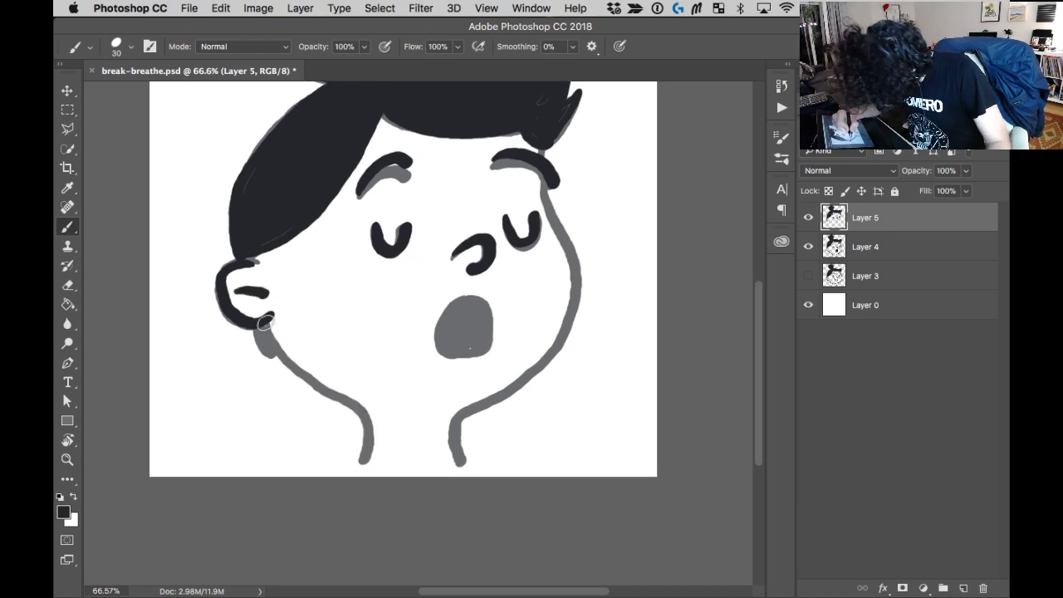
pyautogui.moveTo(264, 322)
pyautogui.mouseDown()
pyautogui.moveTo(315, 387)
pyautogui.moveTo(366, 416)
pyautogui.mouseUp()
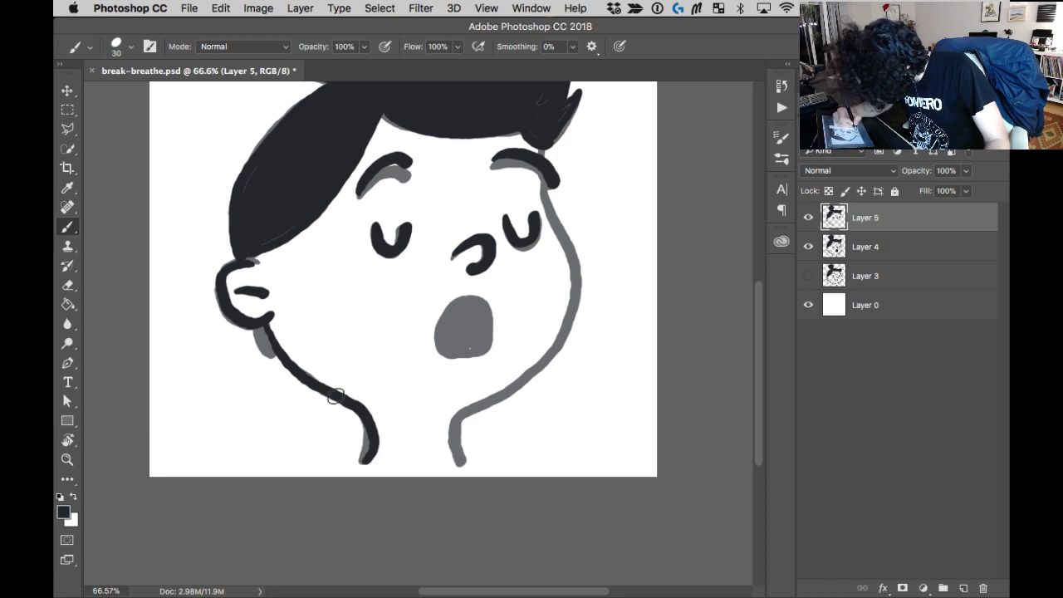
pyautogui.press('super+z')
pyautogui.moveTo(270, 324)
pyautogui.mouseDown()
pyautogui.moveTo(296, 372)
pyautogui.moveTo(357, 408)
pyautogui.moveTo(363, 463)
pyautogui.mouseUp()
pyautogui.moveTo(545, 153)
pyautogui.mouseDown()
pyautogui.moveTo(545, 203)
pyautogui.moveTo(578, 275)
pyautogui.moveTo(576, 314)
pyautogui.mouseUp()
pyautogui.moveTo(575, 270)
pyautogui.mouseDown()
pyautogui.moveTo(545, 364)
pyautogui.moveTo(471, 411)
pyautogui.moveTo(456, 433)
pyautogui.moveTo(460, 465)
pyautogui.mouseUp()
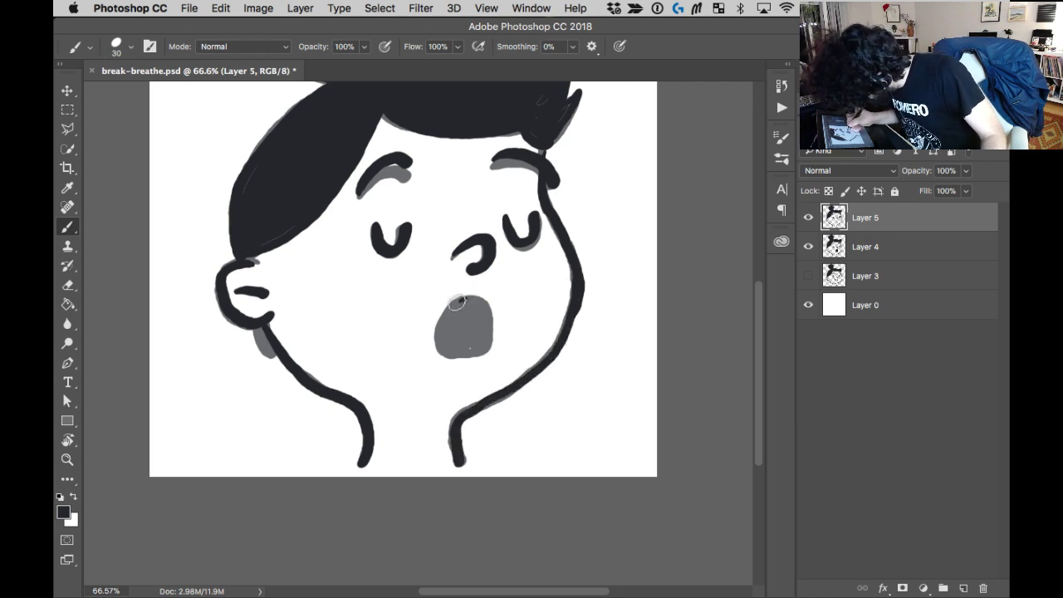
# Outline the open mouth and paint it solid on Layer 5, lowering Layer 4's opacity to 36% to see the strokes.
pyautogui.moveTo(457, 302)
pyautogui.mouseDown()
pyautogui.moveTo(434, 349)
pyautogui.moveTo(470, 359)
pyautogui.moveTo(492, 347)
pyautogui.mouseUp()
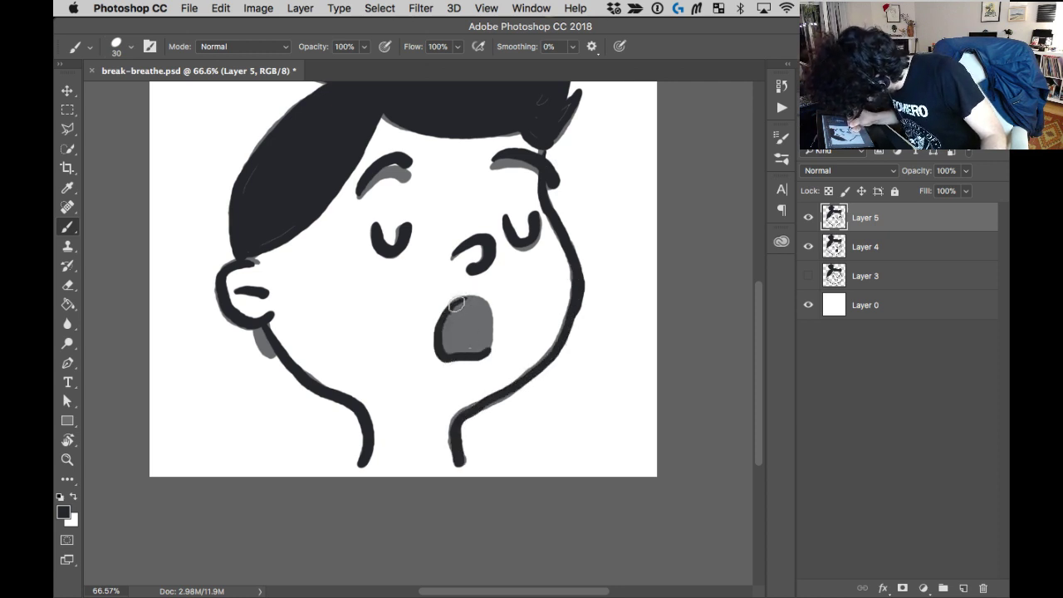
pyautogui.moveTo(457, 305)
pyautogui.mouseDown()
pyautogui.moveTo(492, 320)
pyautogui.moveTo(484, 352)
pyautogui.mouseUp()
pyautogui.click(897, 245)
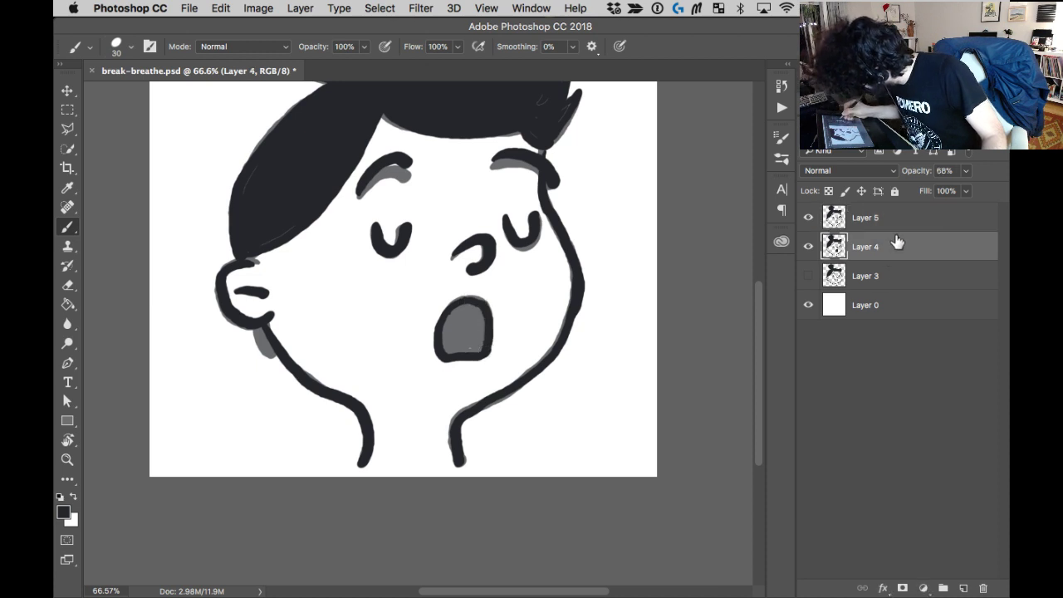
pyautogui.moveTo(966, 171); pyautogui.dragTo(944, 190)
pyautogui.click(893, 220)
pyautogui.moveTo(460, 309)
pyautogui.mouseDown()
pyautogui.moveTo(466, 346)
pyautogui.moveTo(459, 331)
pyautogui.moveTo(465, 345)
pyautogui.moveTo(482, 333)
pyautogui.moveTo(471, 350)
pyautogui.mouseUp()
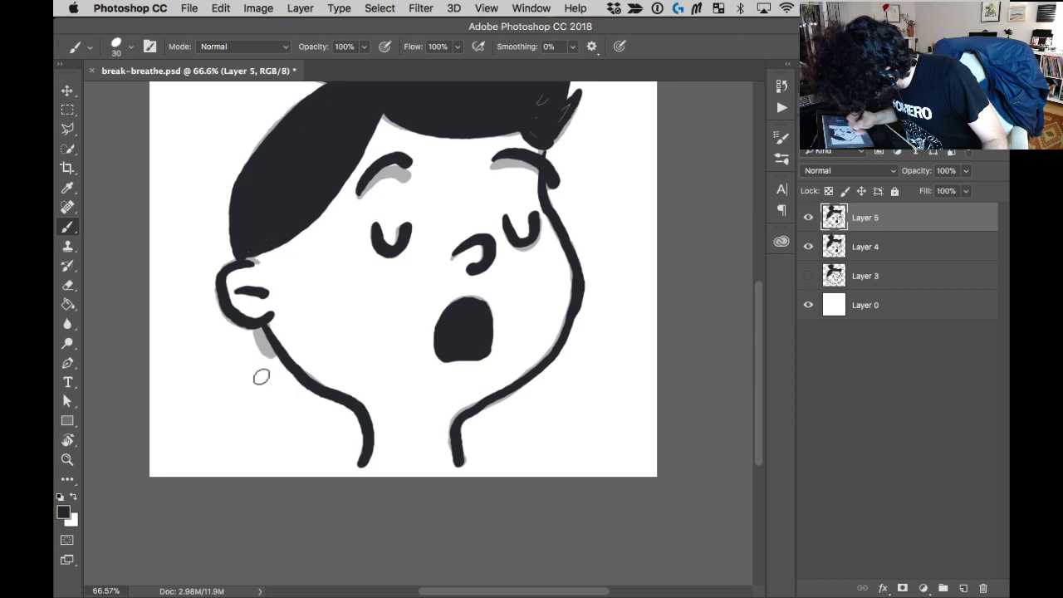
# Paint the small hair tuft below the ear and the short line joining the front hair tip to the face.
pyautogui.moveTo(259, 332); pyautogui.dragTo(270, 354)
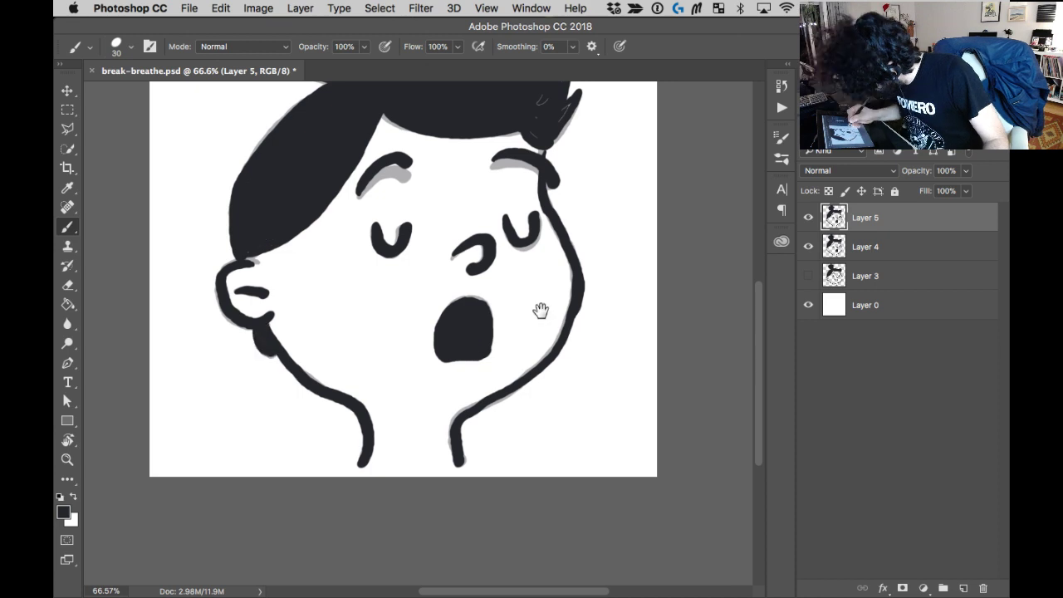
pyautogui.moveTo(540, 311); pyautogui.dragTo(547, 410)
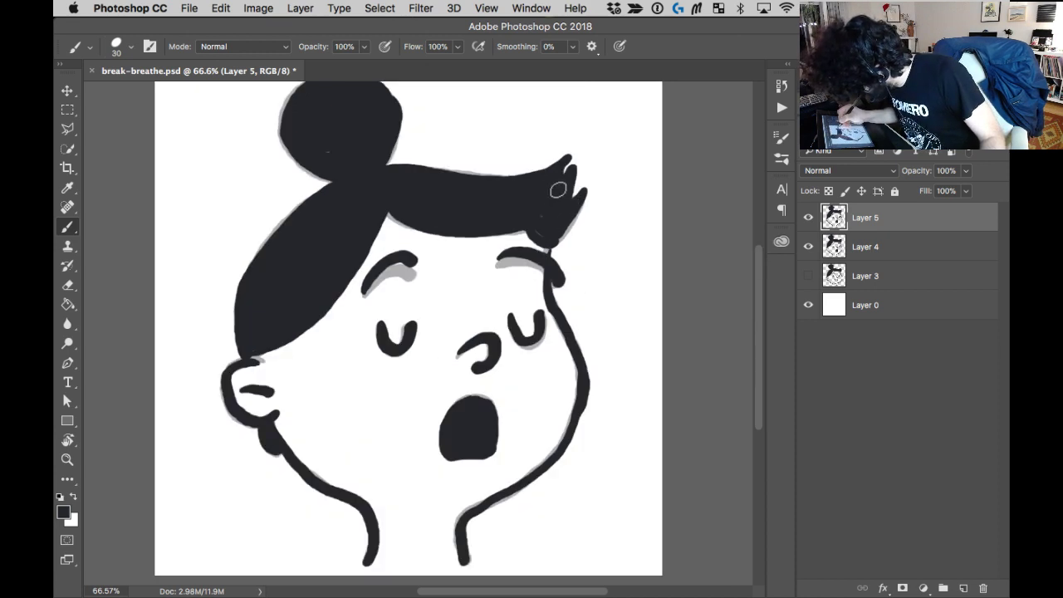
pyautogui.moveTo(548, 246); pyautogui.dragTo(548, 268)
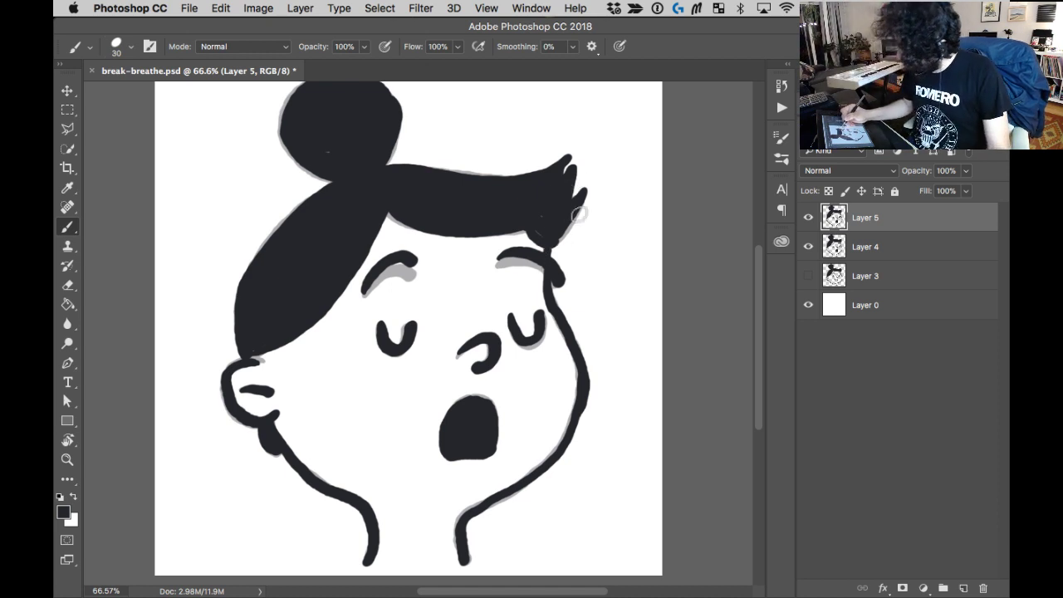
pyautogui.moveTo(530, 407); pyautogui.dragTo(526, 406)
# Restore Layer 4's opacity to 100% and reopen the Timeline with the whole canvas in view.
pyautogui.click(856, 247)
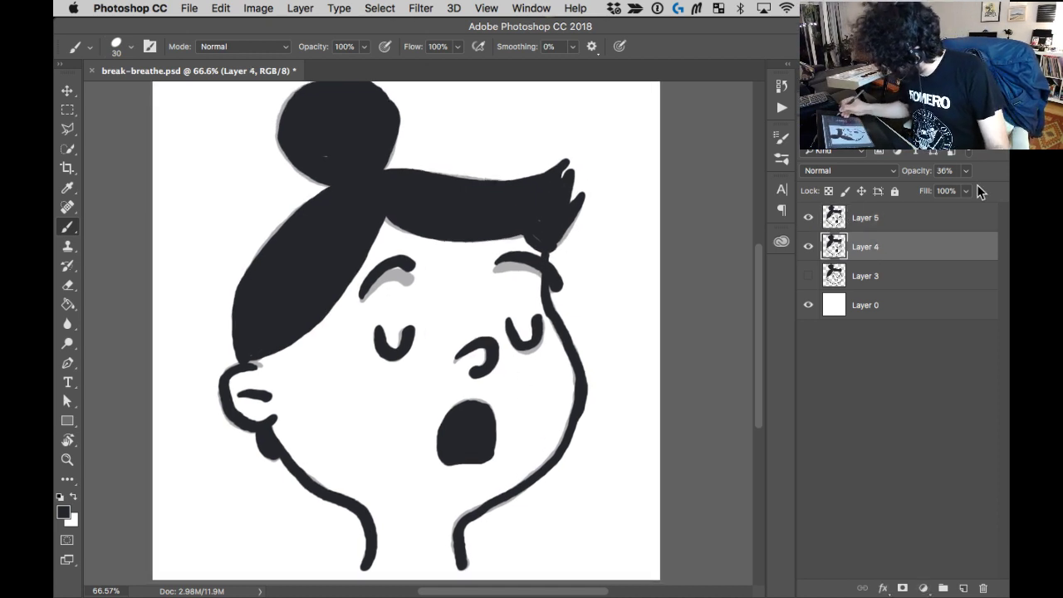
pyautogui.moveTo(967, 170); pyautogui.dragTo(999, 189)
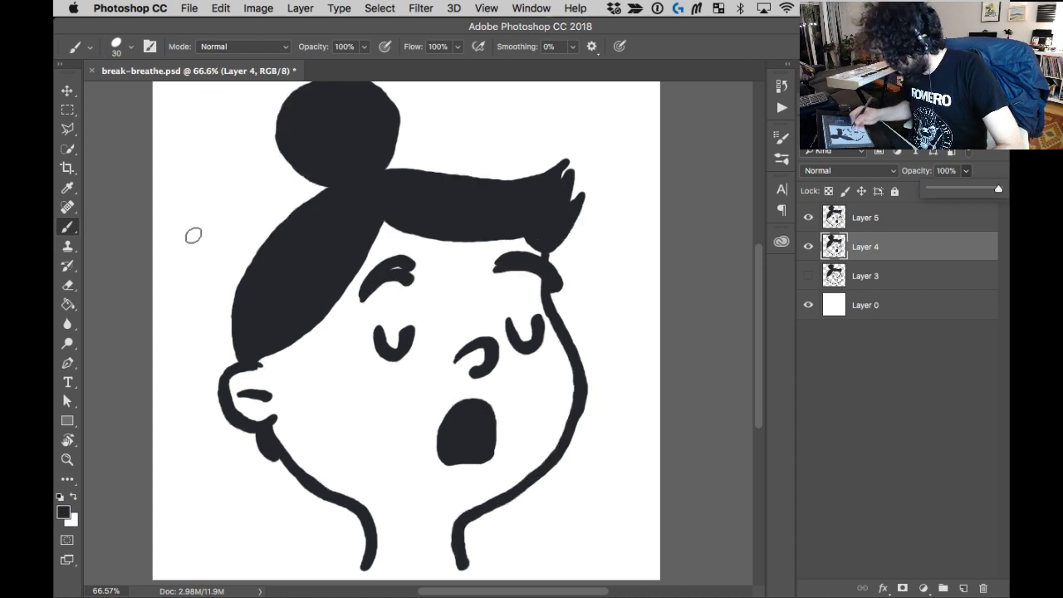
pyautogui.click(69, 93)
pyautogui.moveTo(492, 347); pyautogui.dragTo(490, 355)
pyautogui.press('super+0')
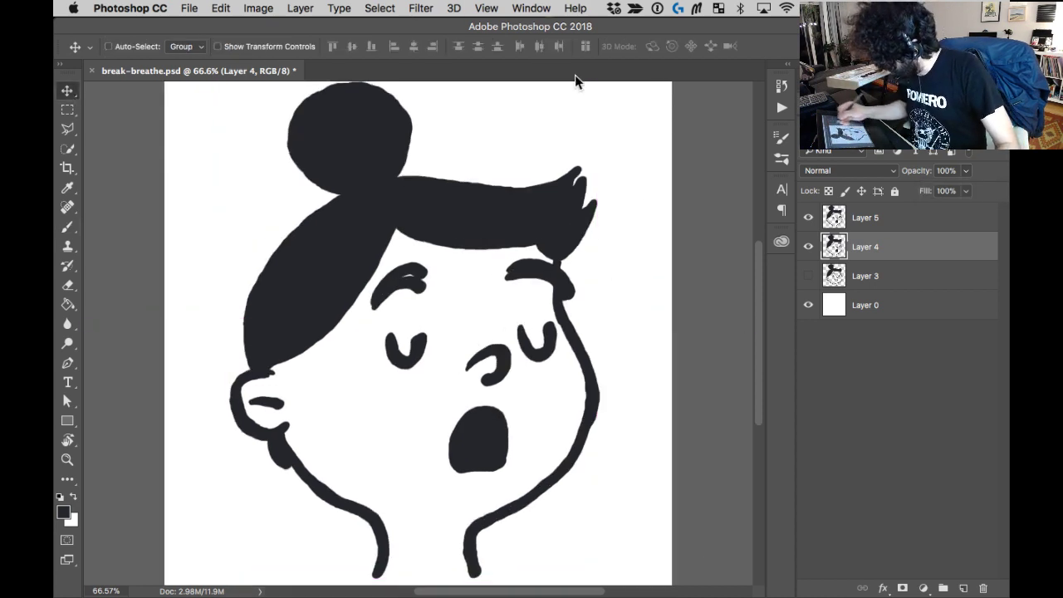
pyautogui.click(528, 8)
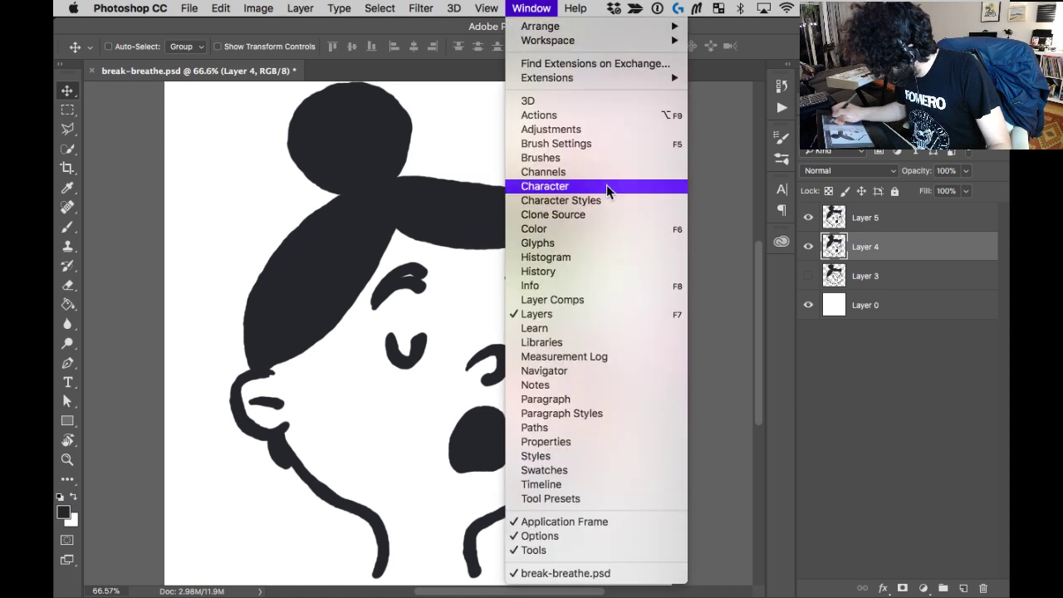
pyautogui.click(625, 486)
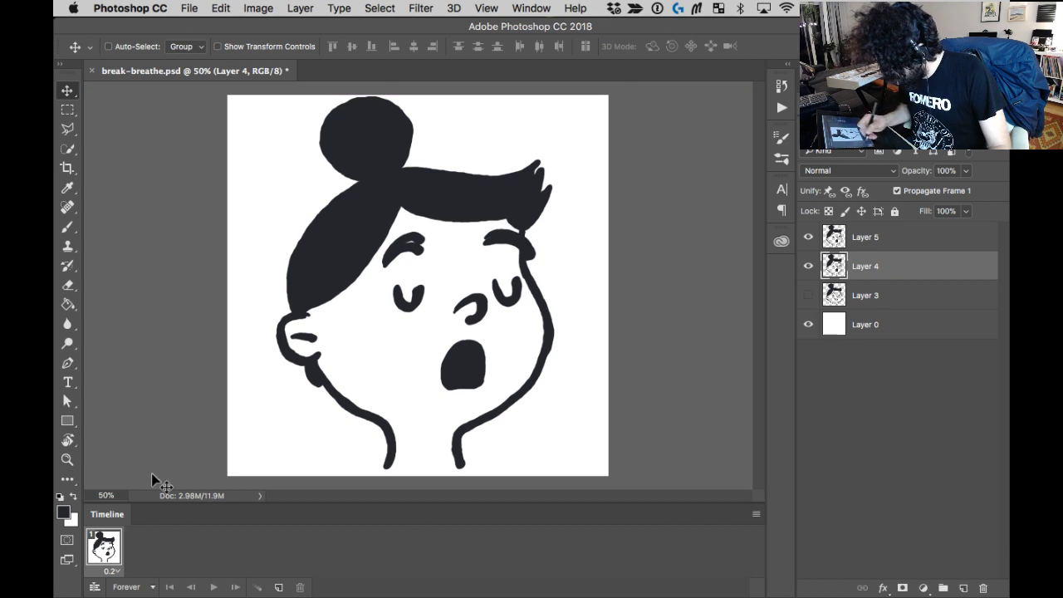
# Build a two-frame test animation with only Layer 4's drawing in frame 1 and only Layer 5's in frame 2.
pyautogui.click(808, 236)
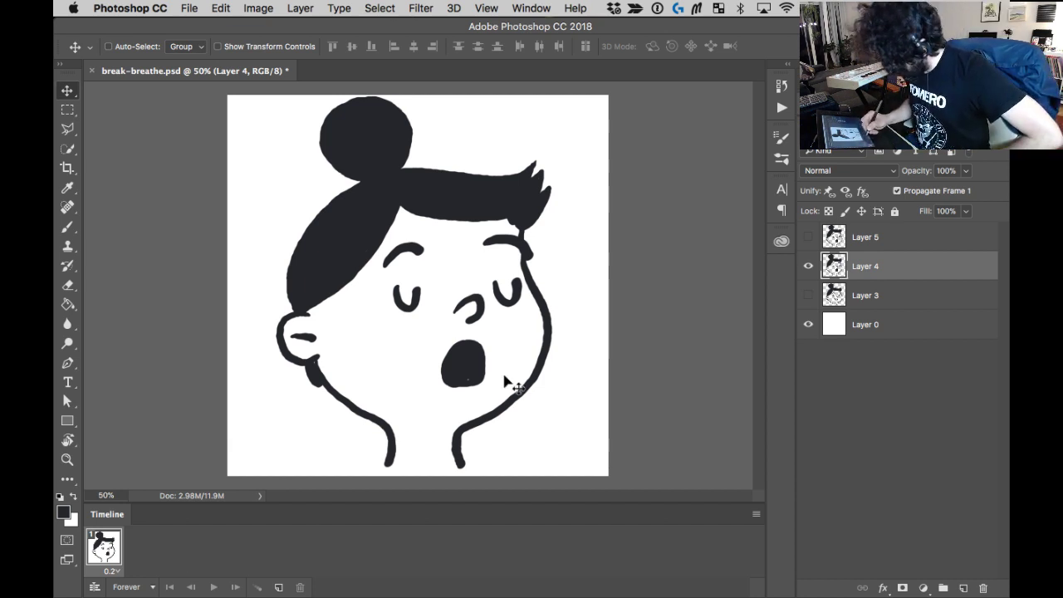
pyautogui.click(279, 588)
pyautogui.click(808, 237)
pyautogui.click(809, 266)
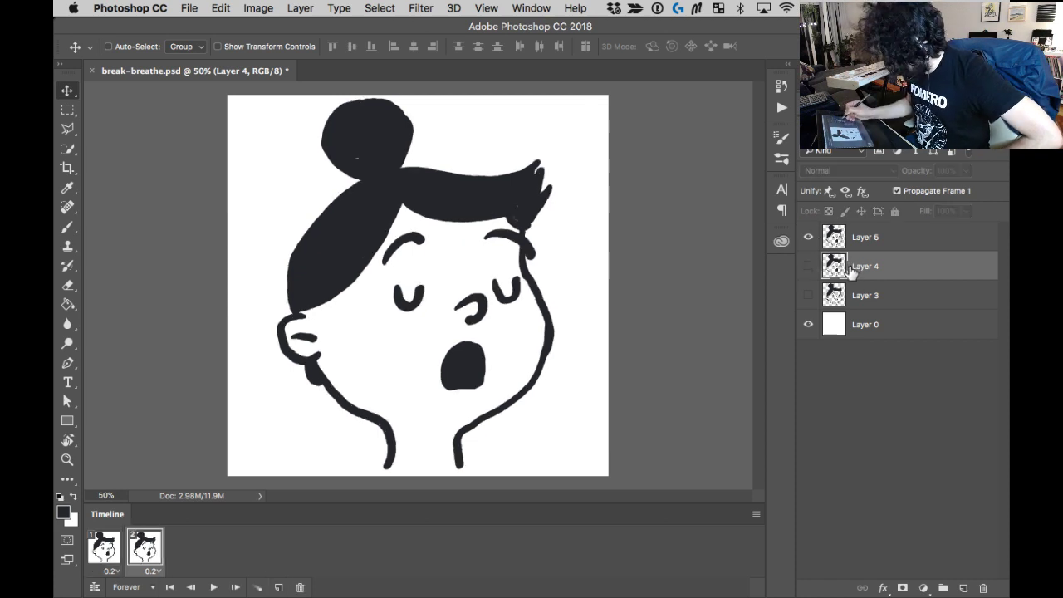
# Keep the looping option at Forever and play the two-frame animation to check the movement.
pyautogui.click(152, 588)
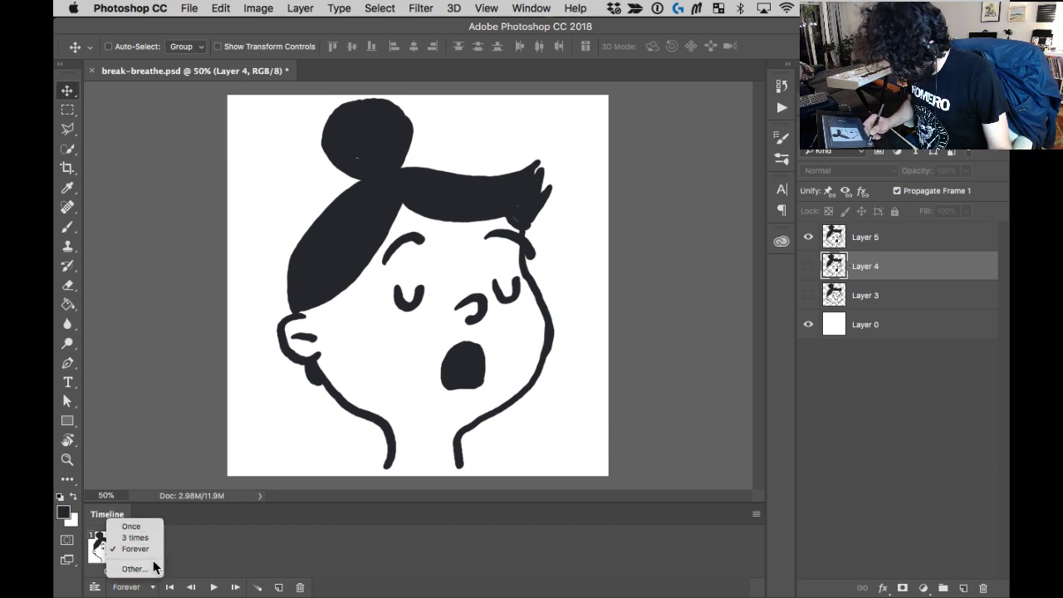
pyautogui.click(141, 549)
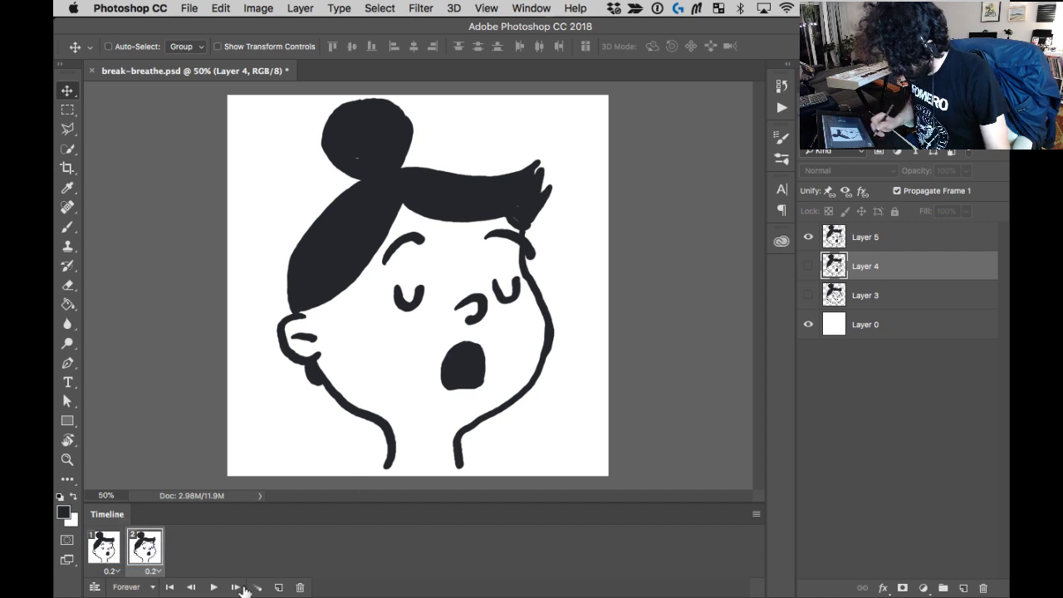
pyautogui.press('space')
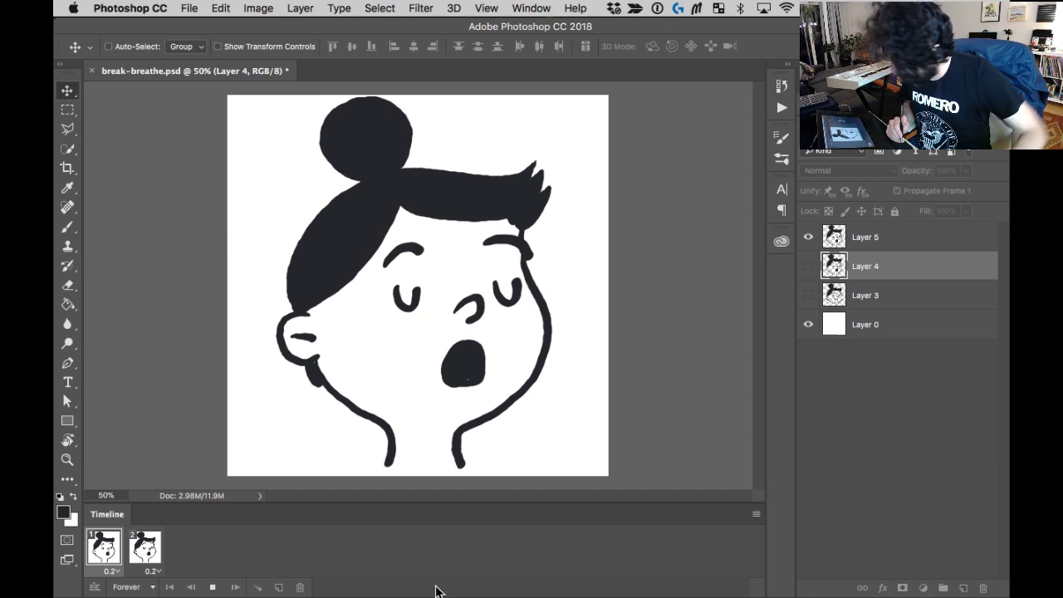
# Delete the second animation frame and add a new empty layer above Layer 5.
pyautogui.click(145, 545)
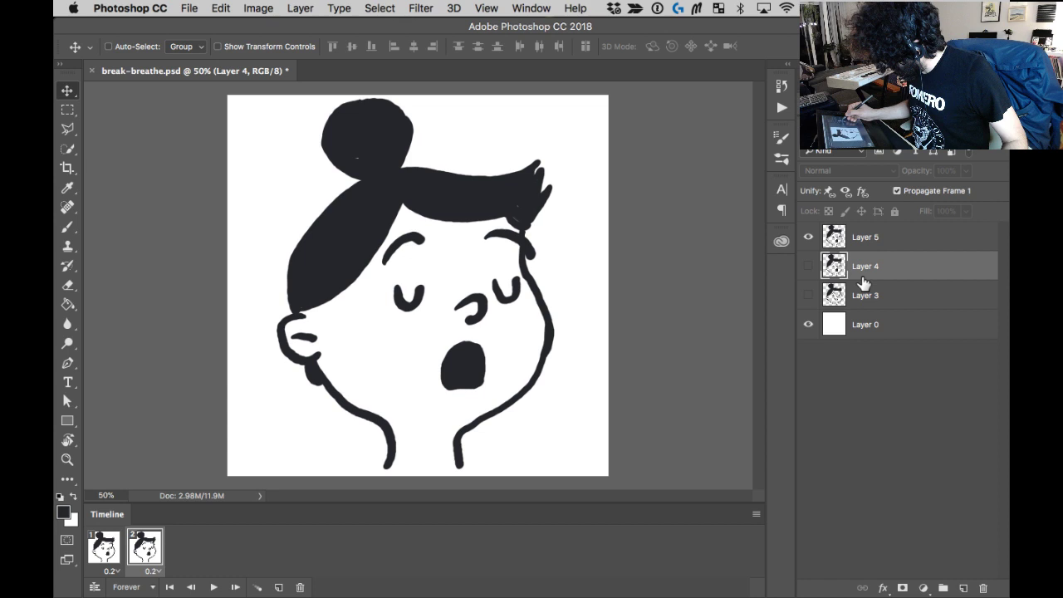
pyautogui.click(868, 239)
pyautogui.click(964, 588)
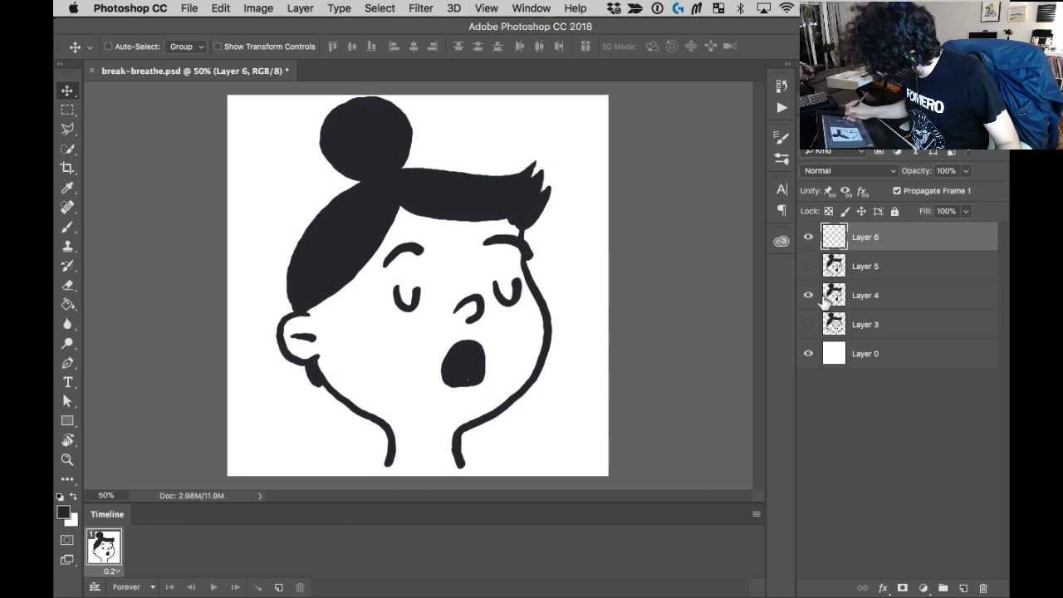
# Show Layer 5 instead of Layer 4, lower its opacity to 29% as a tracing guide, and ready the brush on Layer 6.
pyautogui.click(809, 265)
pyautogui.click(808, 295)
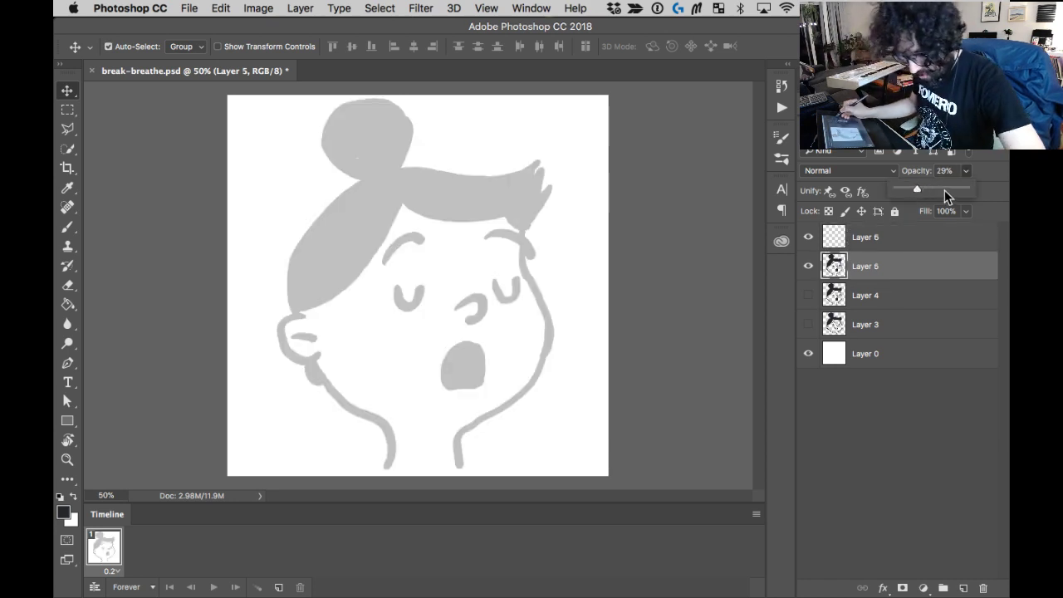
pyautogui.press('super+plus')
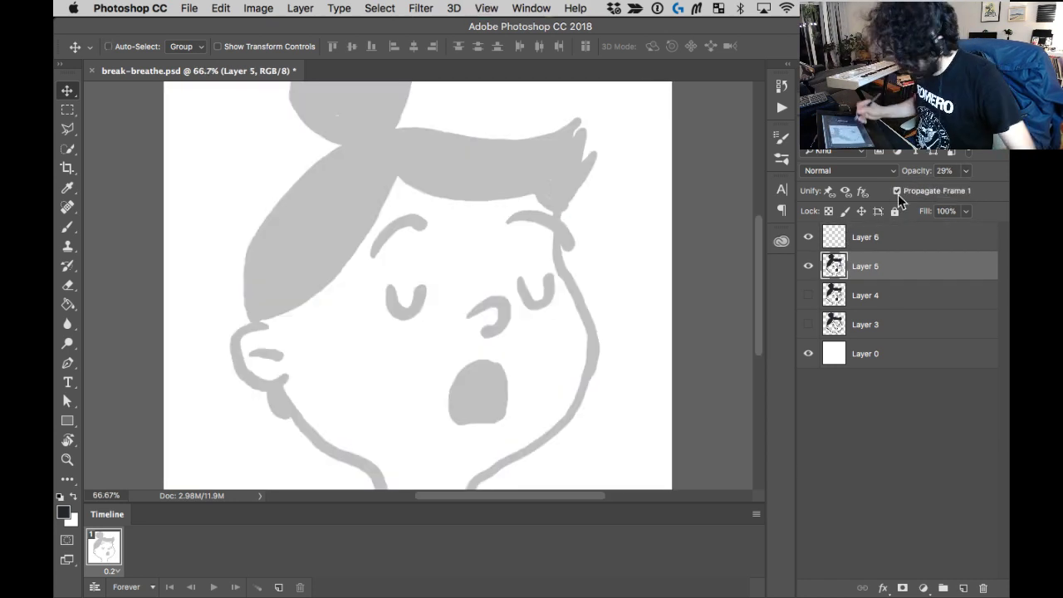
pyautogui.moveTo(408, 225); pyautogui.dragTo(444, 291)
pyautogui.hotkey('alt', ']')
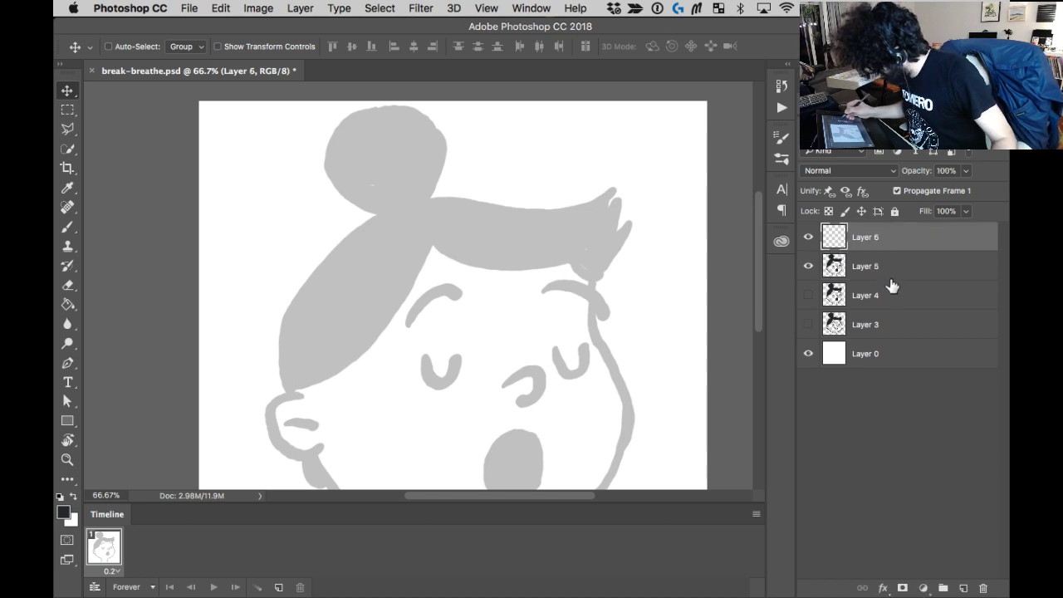
pyautogui.press('b')
pyautogui.moveTo(473, 268); pyautogui.dragTo(483, 268)
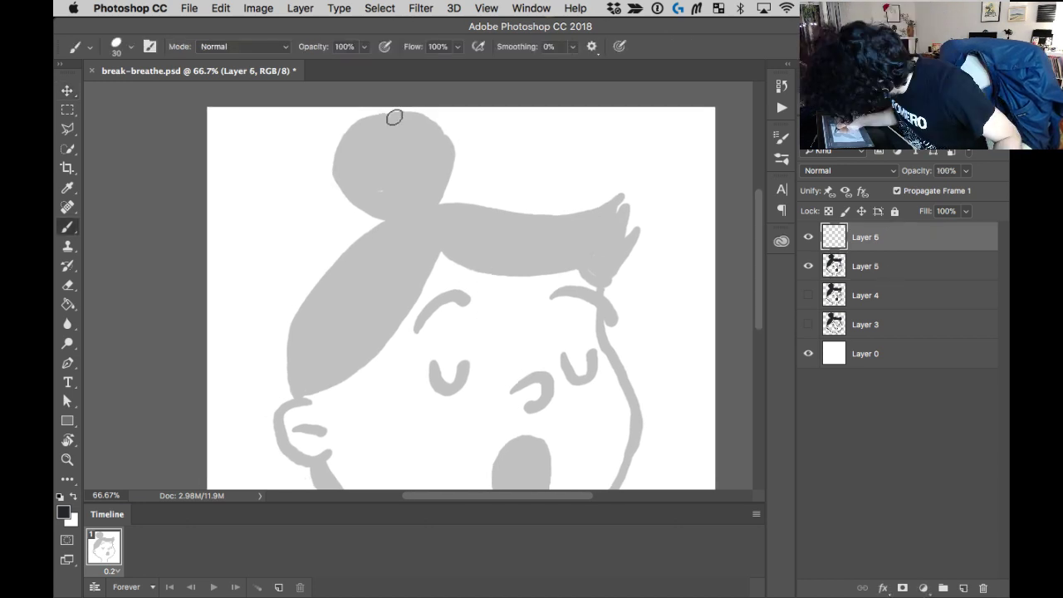
# Trace the hair on Layer 6 with the brush, outlining the bun, the swept fringe with its spiky tip, and the side section.
pyautogui.moveTo(413, 214)
pyautogui.mouseDown()
pyautogui.moveTo(356, 133)
pyautogui.moveTo(407, 117)
pyautogui.moveTo(452, 148)
pyautogui.moveTo(436, 193)
pyautogui.moveTo(396, 203)
pyautogui.moveTo(623, 197)
pyautogui.mouseUp()
pyautogui.hotkey('ctrl', 'z')
pyautogui.moveTo(415, 208)
pyautogui.mouseDown()
pyautogui.moveTo(575, 221)
pyautogui.moveTo(613, 199)
pyautogui.moveTo(620, 250)
pyautogui.moveTo(637, 233)
pyautogui.moveTo(607, 278)
pyautogui.mouseUp()
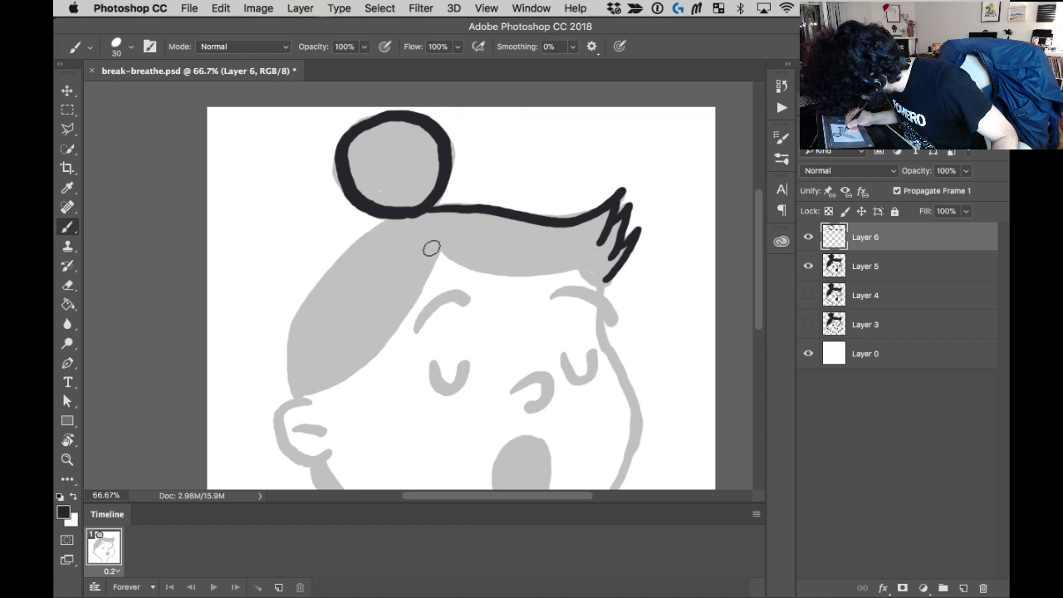
pyautogui.moveTo(432, 247)
pyautogui.mouseDown()
pyautogui.moveTo(614, 259)
pyautogui.moveTo(626, 241)
pyautogui.moveTo(606, 269)
pyautogui.moveTo(612, 233)
pyautogui.mouseUp()
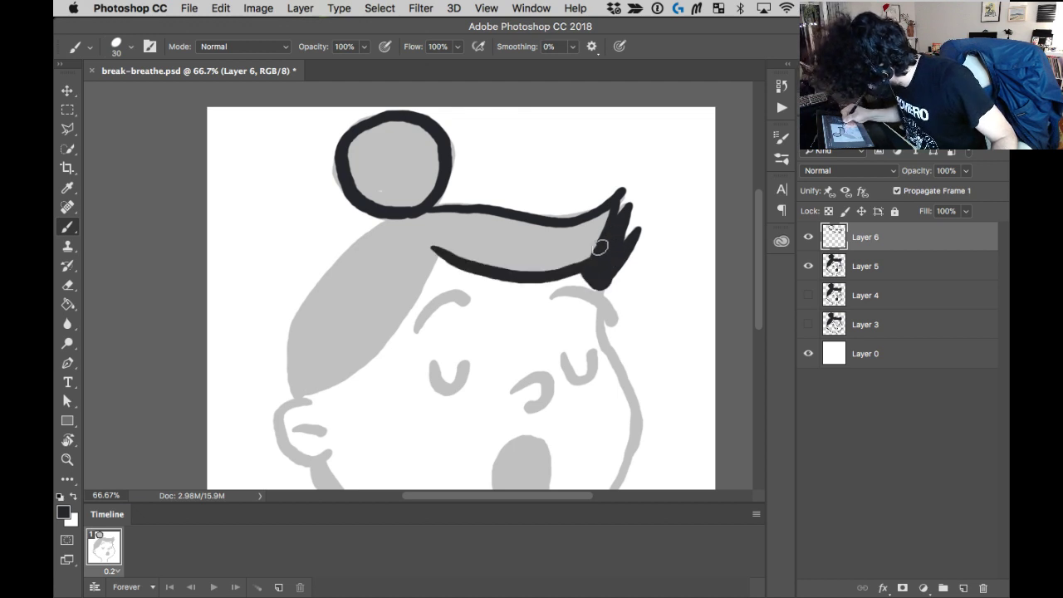
pyautogui.scroll(-3, 540, 237)
pyautogui.hscroll(1, 540, 237)
pyautogui.moveTo(407, 147)
pyautogui.mouseDown()
pyautogui.moveTo(344, 180)
pyautogui.moveTo(280, 270)
pyautogui.moveTo(358, 287)
pyautogui.moveTo(419, 179)
pyautogui.mouseUp()
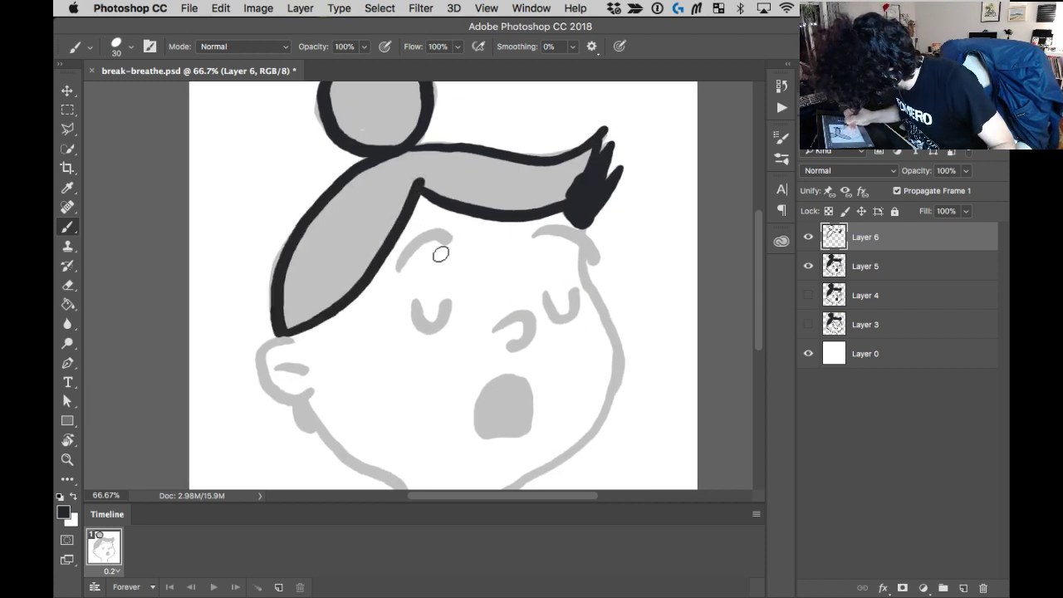
# Trace both eyebrows, the closed eyes and the nose, plus the cheek line running from the fringe tip down to the neck.
pyautogui.moveTo(400, 264)
pyautogui.mouseDown()
pyautogui.moveTo(441, 233)
pyautogui.moveTo(454, 241)
pyautogui.mouseUp()
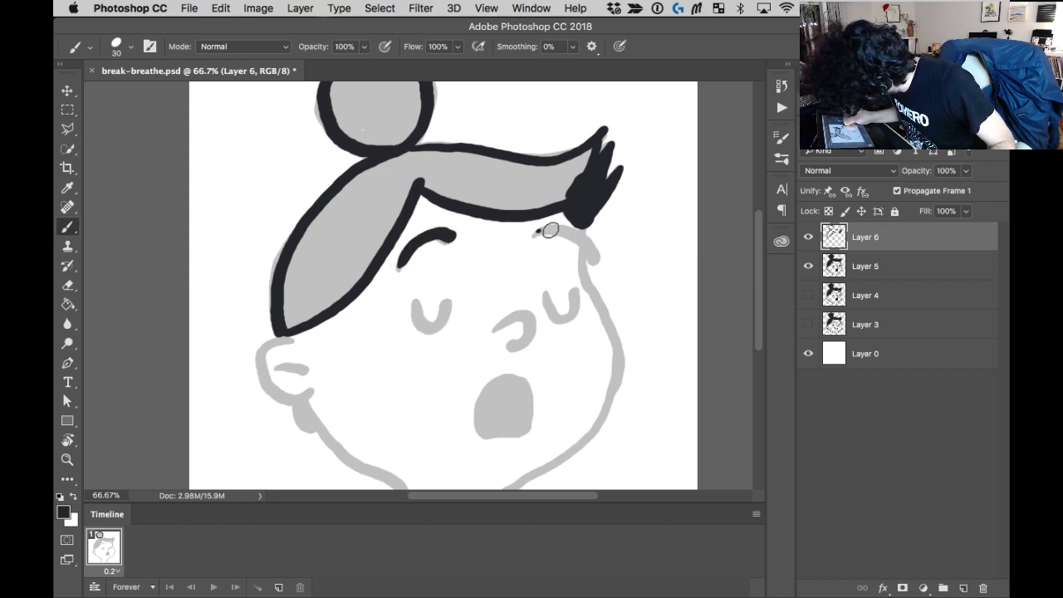
pyautogui.moveTo(550, 230)
pyautogui.mouseDown()
pyautogui.moveTo(604, 263)
pyautogui.moveTo(575, 241)
pyautogui.mouseUp()
pyautogui.moveTo(470, 280)
pyautogui.mouseDown()
pyautogui.moveTo(497, 265)
pyautogui.moveTo(484, 300)
pyautogui.mouseUp()
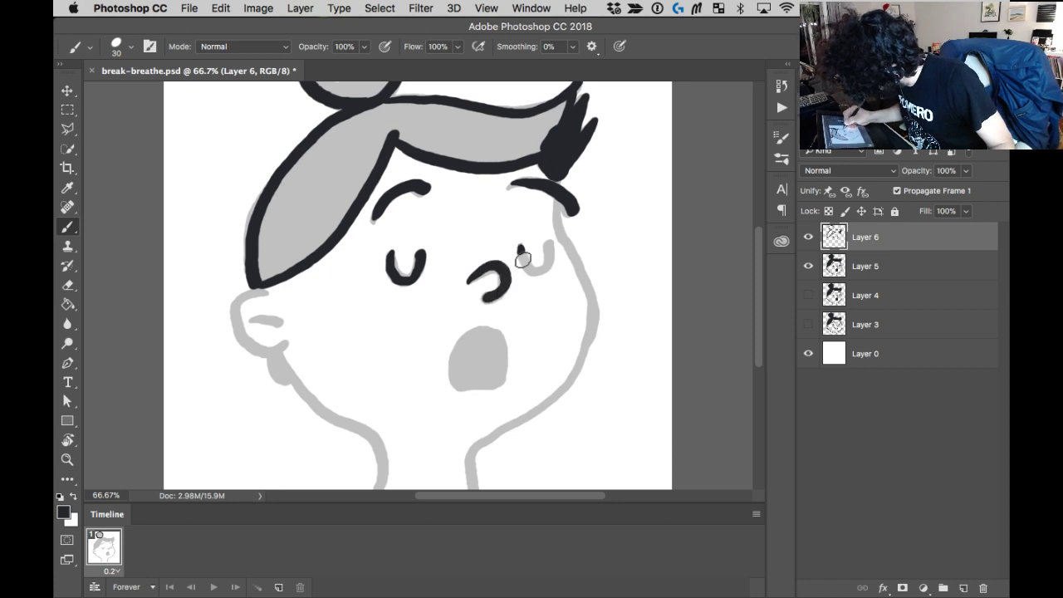
pyautogui.moveTo(522, 260)
pyautogui.mouseDown()
pyautogui.moveTo(550, 246)
pyautogui.moveTo(524, 274)
pyautogui.moveTo(547, 314)
pyautogui.moveTo(550, 361)
pyautogui.moveTo(457, 440)
pyautogui.moveTo(459, 463)
pyautogui.mouseUp()
# Trace the ear, the jaw and neck line beneath it, the solid open mouth, and the small dark shape below the ear.
pyautogui.press('super+minus')
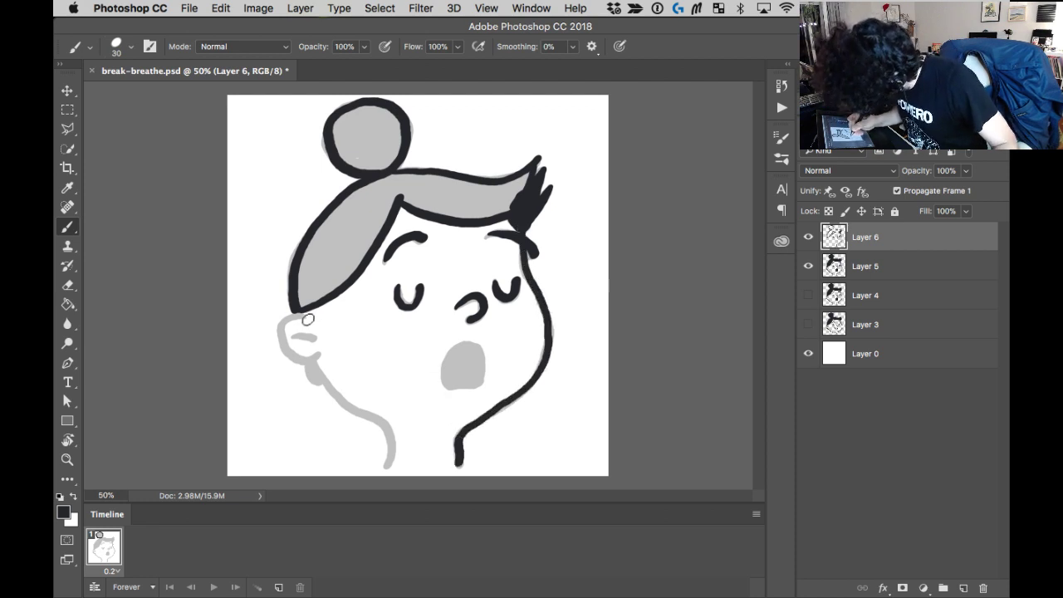
pyautogui.moveTo(308, 319)
pyautogui.mouseDown()
pyautogui.moveTo(319, 355)
pyautogui.moveTo(390, 438)
pyautogui.moveTo(388, 468)
pyautogui.mouseUp()
pyautogui.moveTo(462, 344)
pyautogui.mouseDown()
pyautogui.moveTo(453, 389)
pyautogui.moveTo(488, 367)
pyautogui.moveTo(466, 349)
pyautogui.moveTo(456, 366)
pyautogui.moveTo(474, 371)
pyautogui.mouseUp()
pyautogui.moveTo(308, 359); pyautogui.dragTo(313, 371)
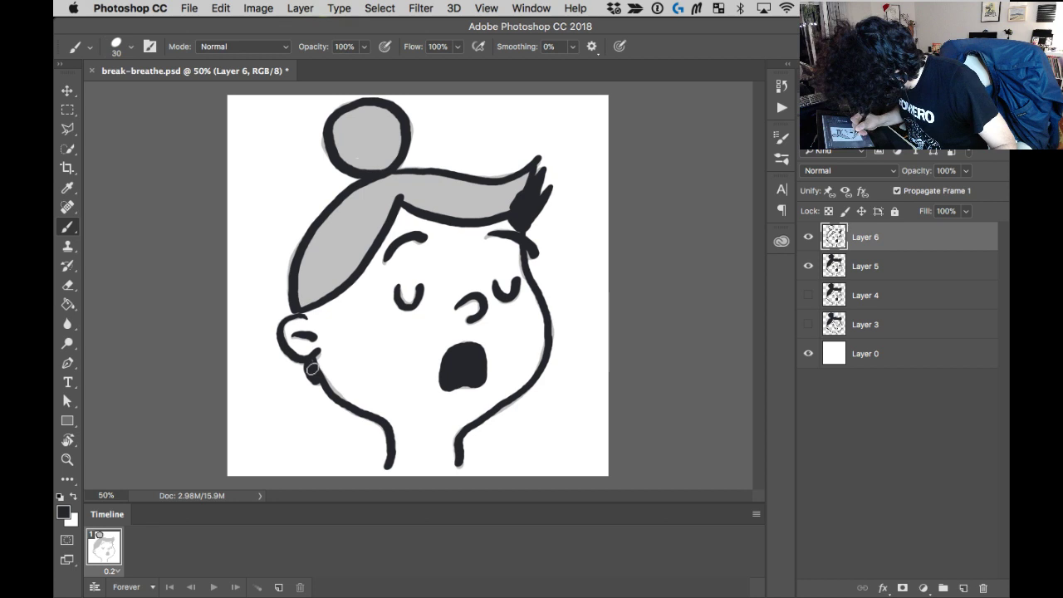
# Fill the outlined bun, side hair and fringe on Layer 6 with solid dark brush strokes.
pyautogui.press('super+plus')
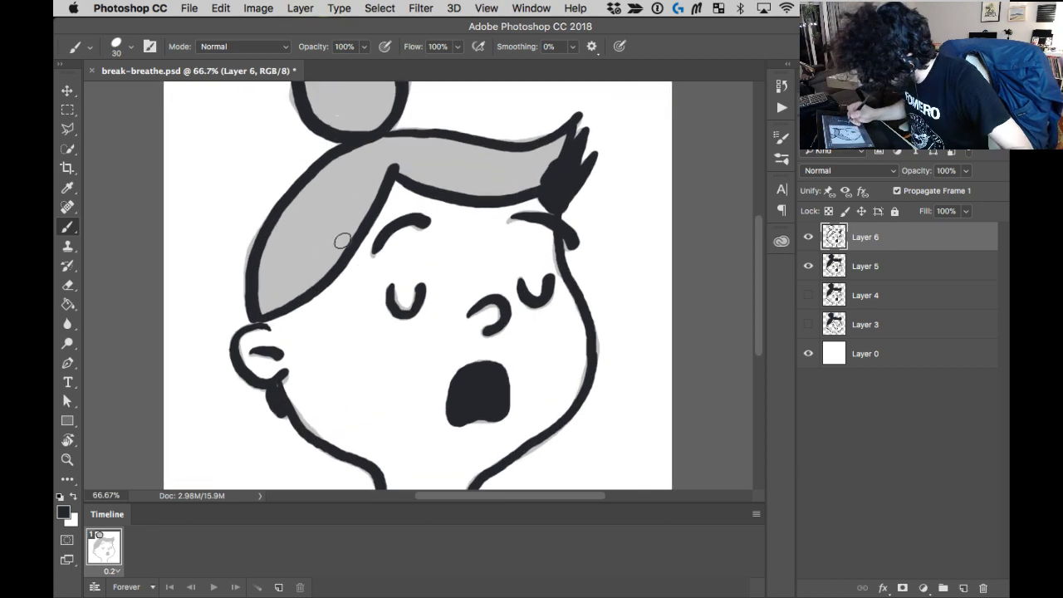
pyautogui.moveTo(425, 311); pyautogui.dragTo(443, 420)
pyautogui.moveTo(331, 198)
pyautogui.mouseDown()
pyautogui.moveTo(334, 249)
pyautogui.moveTo(391, 266)
pyautogui.moveTo(410, 249)
pyautogui.moveTo(391, 250)
pyautogui.moveTo(412, 253)
pyautogui.moveTo(392, 202)
pyautogui.moveTo(390, 237)
pyautogui.moveTo(349, 235)
pyautogui.moveTo(389, 248)
pyautogui.moveTo(358, 159)
pyautogui.mouseUp()
pyautogui.moveTo(320, 231)
pyautogui.mouseDown()
pyautogui.moveTo(262, 285)
pyautogui.moveTo(242, 380)
pyautogui.moveTo(287, 357)
pyautogui.moveTo(316, 324)
pyautogui.moveTo(366, 222)
pyautogui.moveTo(352, 211)
pyautogui.moveTo(356, 246)
pyautogui.moveTo(304, 328)
pyautogui.moveTo(250, 366)
pyautogui.moveTo(250, 329)
pyautogui.moveTo(260, 355)
pyautogui.moveTo(257, 321)
pyautogui.moveTo(305, 307)
pyautogui.moveTo(299, 322)
pyautogui.moveTo(329, 255)
pyautogui.moveTo(299, 260)
pyautogui.mouseUp()
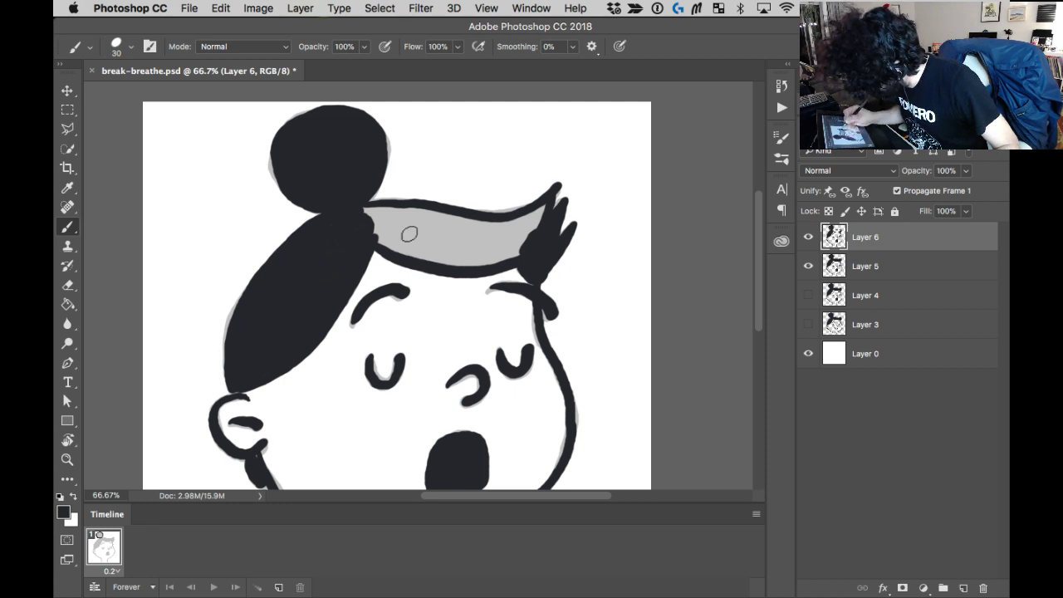
pyautogui.moveTo(370, 227)
pyautogui.mouseDown()
pyautogui.moveTo(463, 259)
pyautogui.moveTo(381, 240)
pyautogui.moveTo(416, 254)
pyautogui.moveTo(519, 250)
pyautogui.mouseUp()
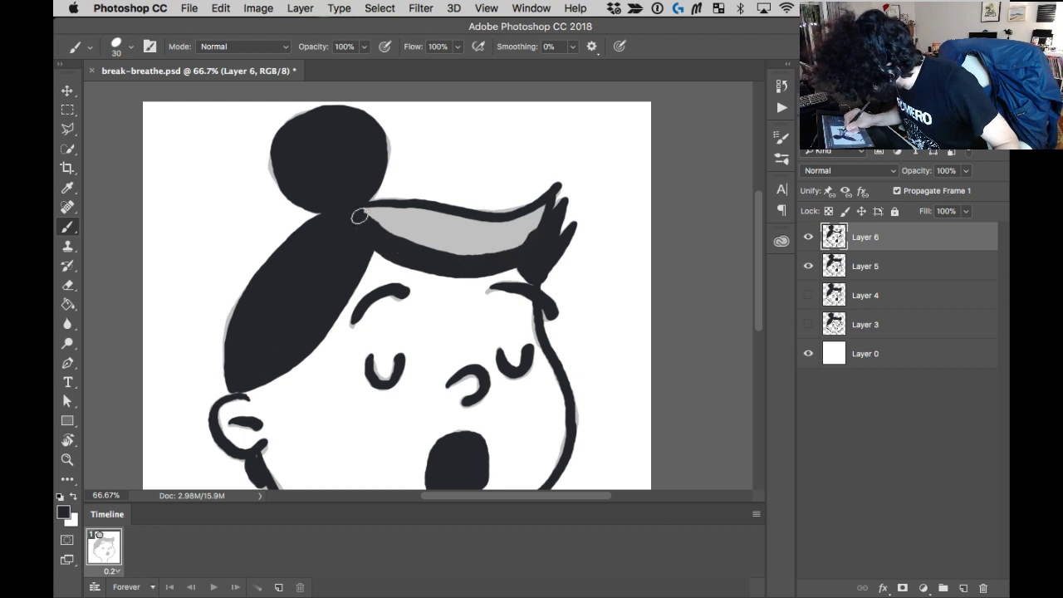
pyautogui.moveTo(359, 216)
pyautogui.mouseDown()
pyautogui.moveTo(509, 249)
pyautogui.moveTo(463, 257)
pyautogui.moveTo(360, 214)
pyautogui.moveTo(496, 245)
pyautogui.moveTo(430, 235)
pyautogui.mouseUp()
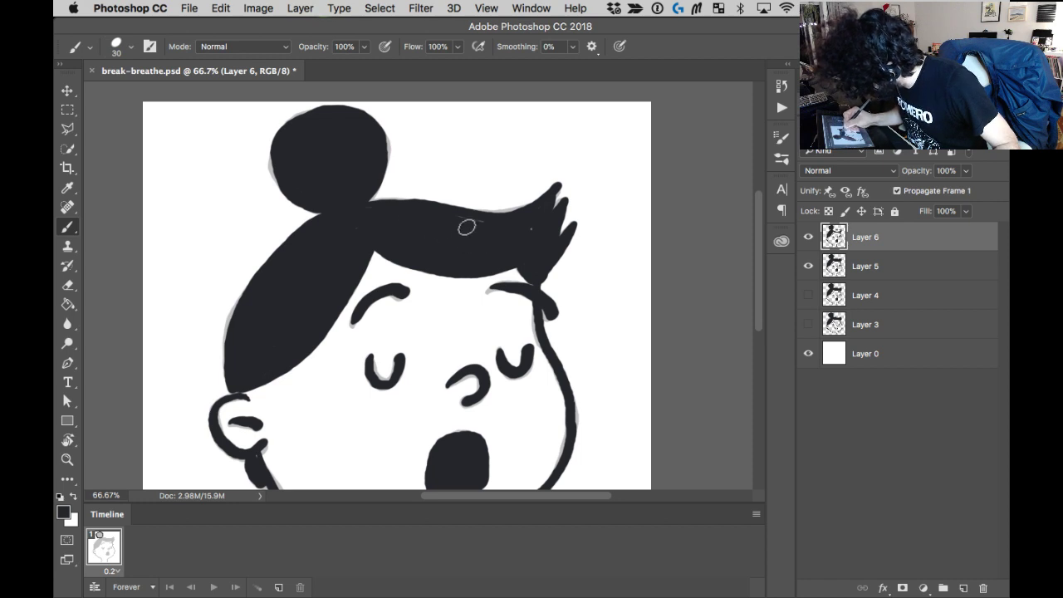
pyautogui.scroll(-3, 498, 249)
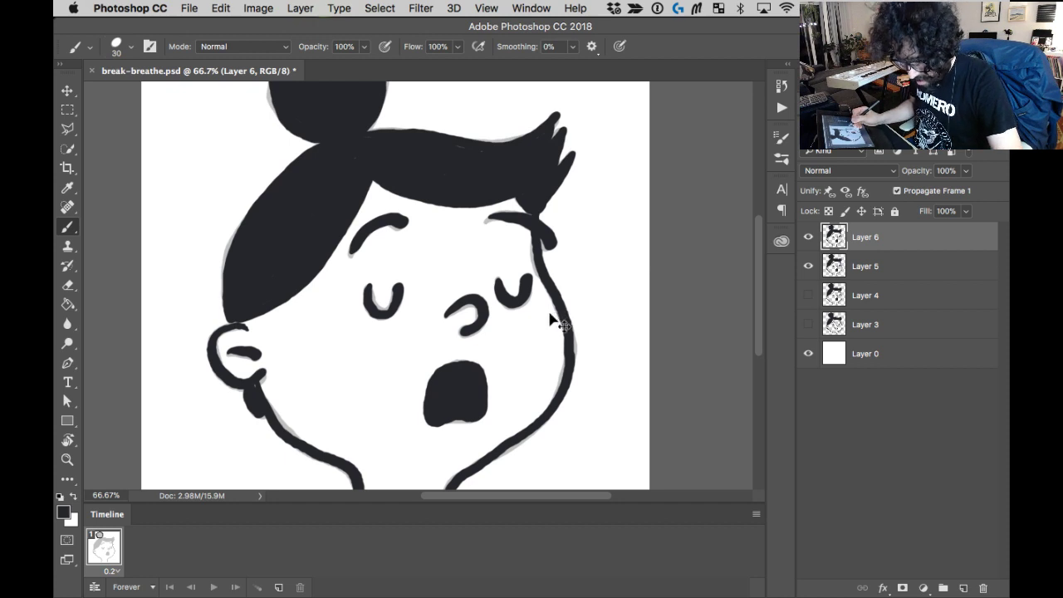
pyautogui.press('super+minus')
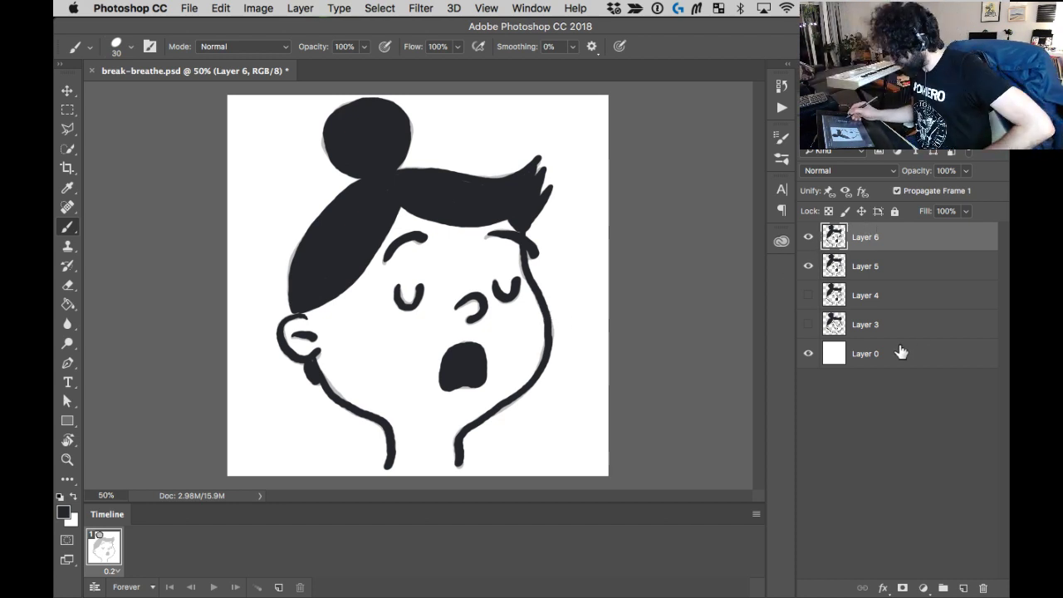
# Hide Layer 6 and restore Layer 5's opacity to 100%.
pyautogui.click(810, 238)
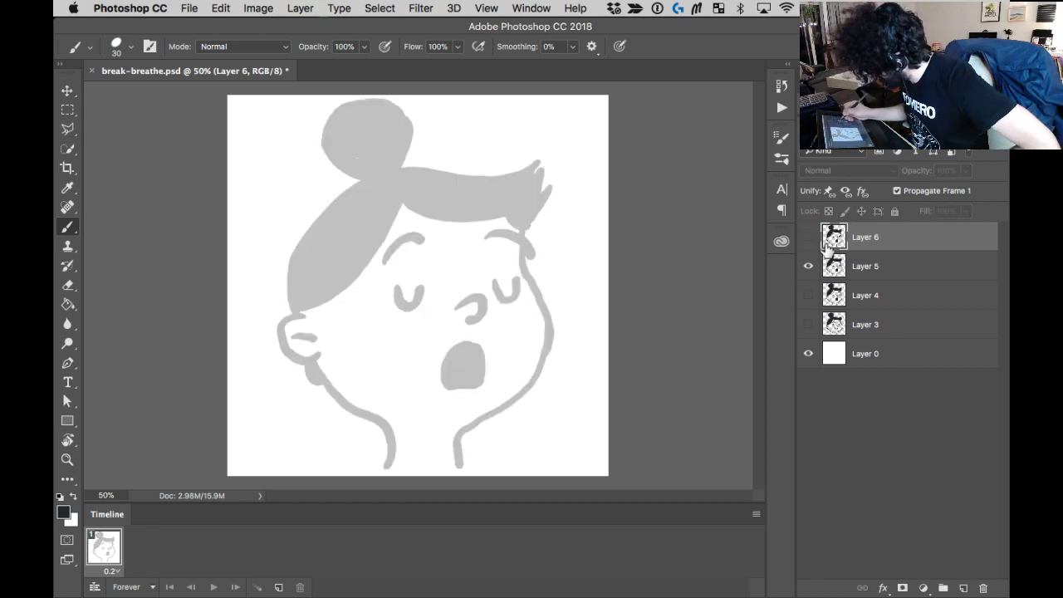
pyautogui.click(866, 266)
pyautogui.click(965, 171)
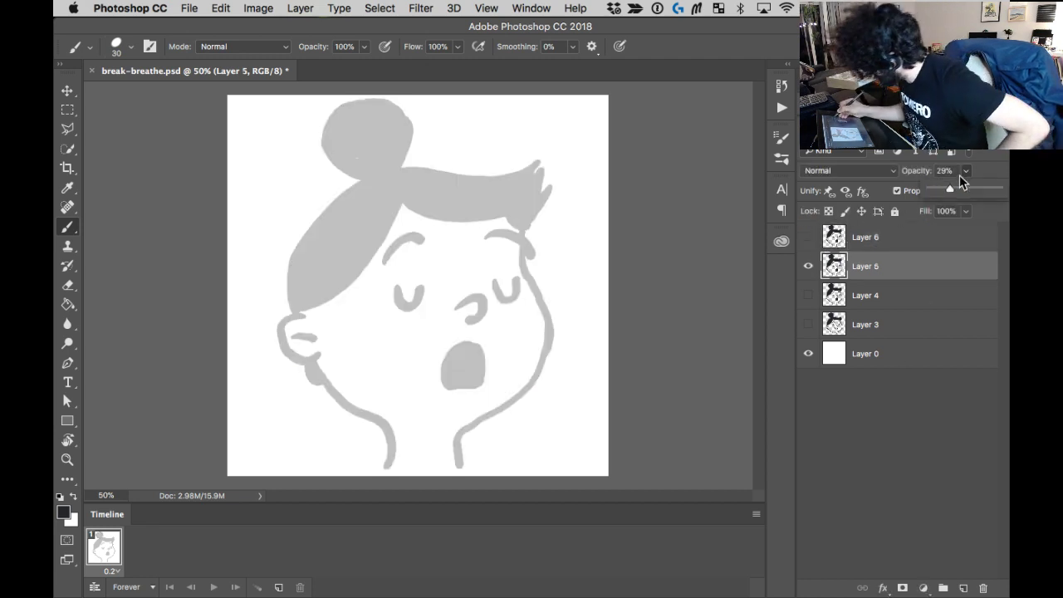
pyautogui.moveTo(951, 190); pyautogui.dragTo(997, 189)
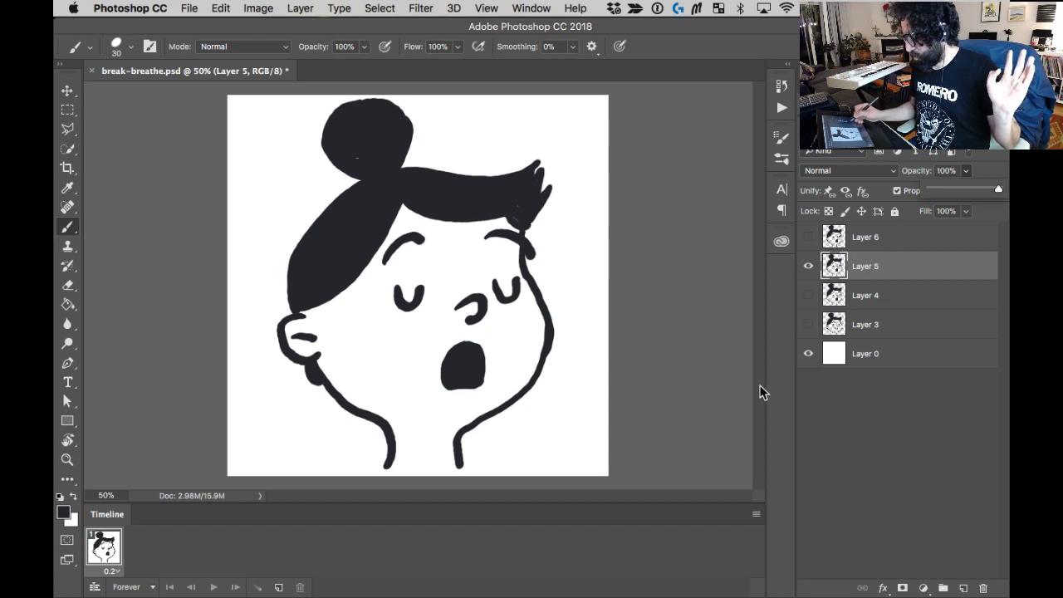
pyautogui.click(867, 238)
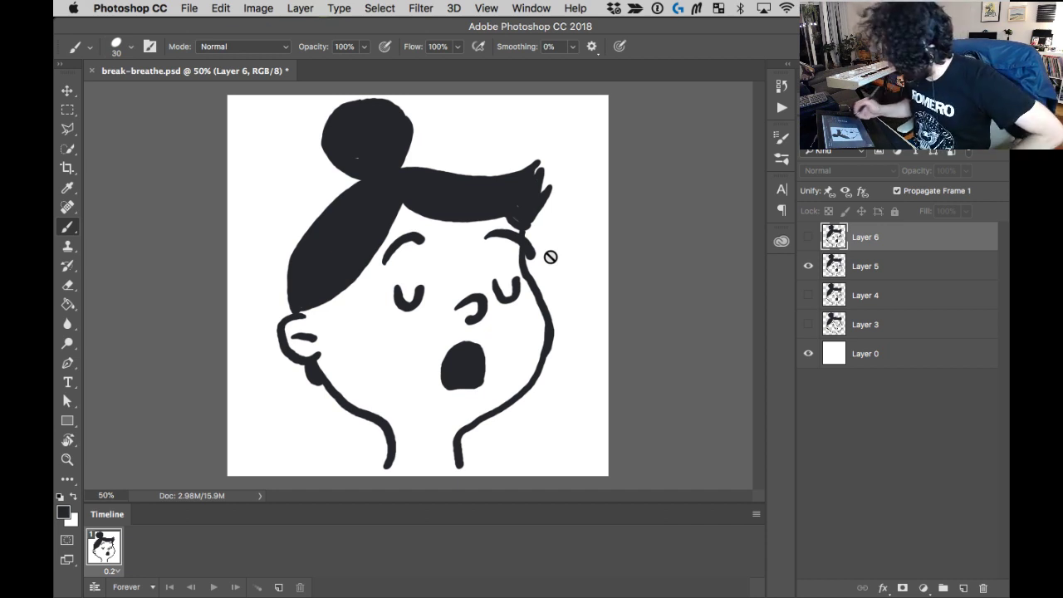
pyautogui.click(873, 264)
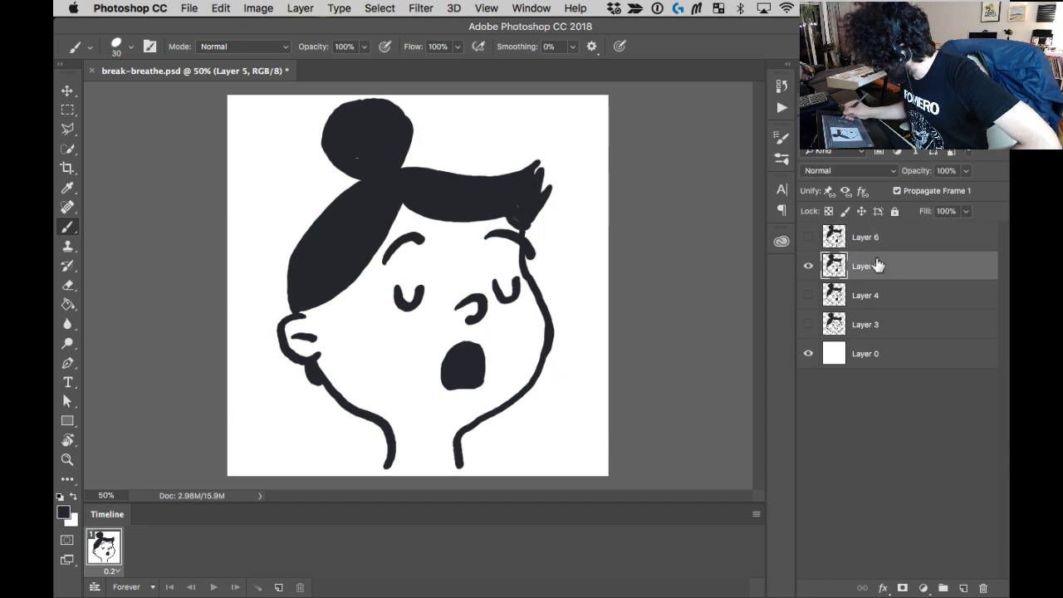
# Build a three-frame test animation showing only Layer 4's drawing in frame 1, Layer 5's in frame 2 and Layer 6's in frame 3.
pyautogui.click(809, 265)
pyautogui.click(809, 324)
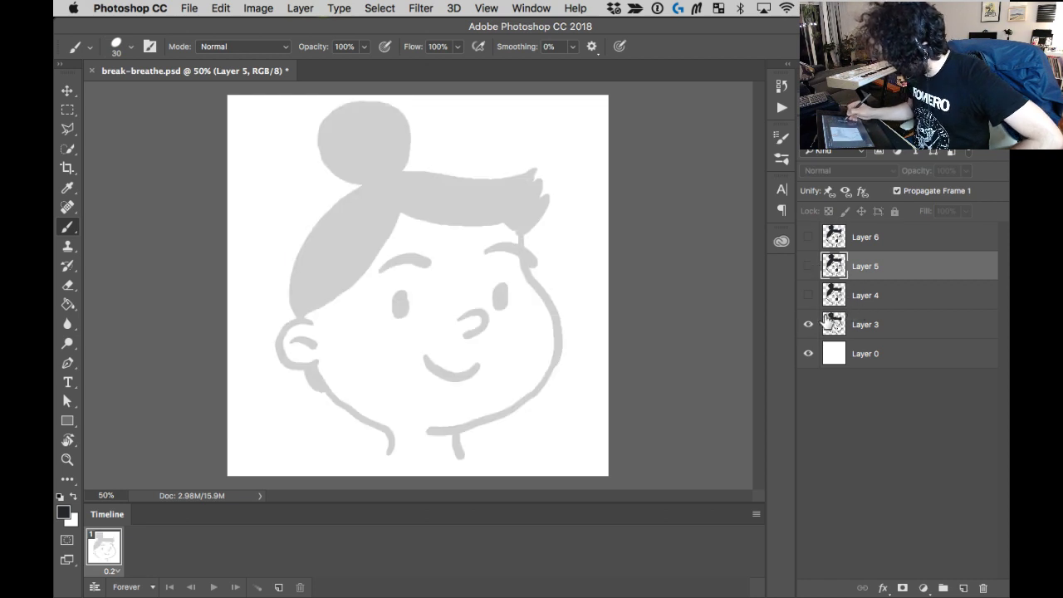
pyautogui.click(808, 325)
pyautogui.click(809, 295)
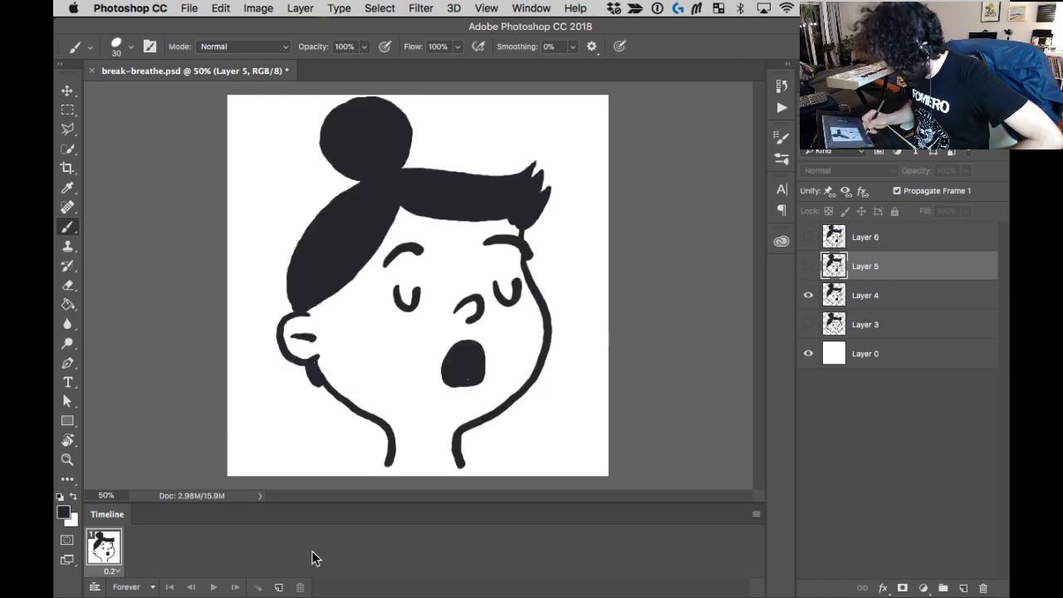
pyautogui.click(279, 588)
pyautogui.click(808, 266)
pyautogui.click(808, 295)
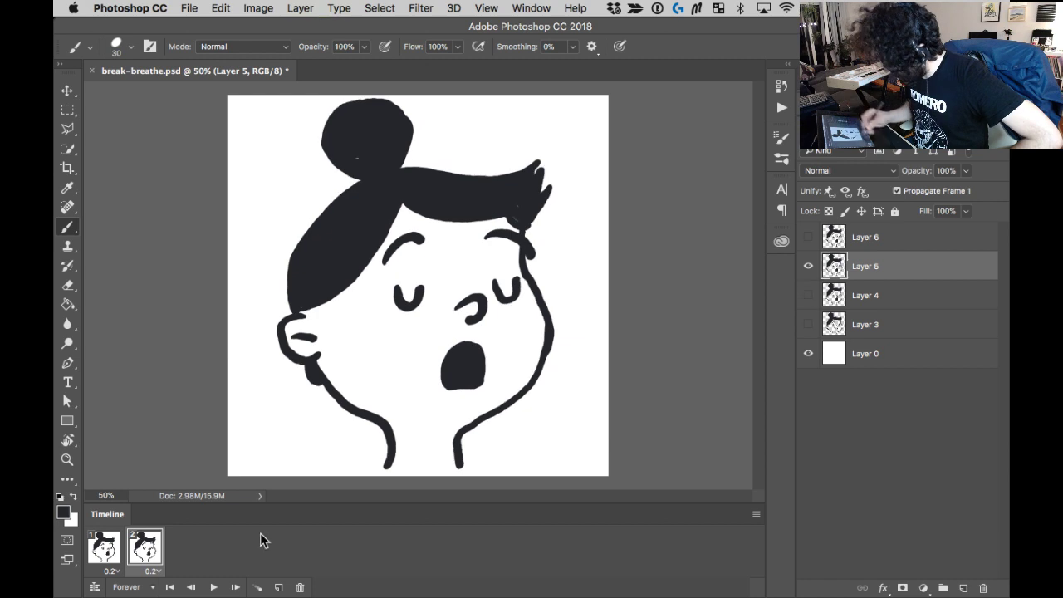
pyautogui.click(278, 587)
pyautogui.click(809, 237)
pyautogui.click(808, 266)
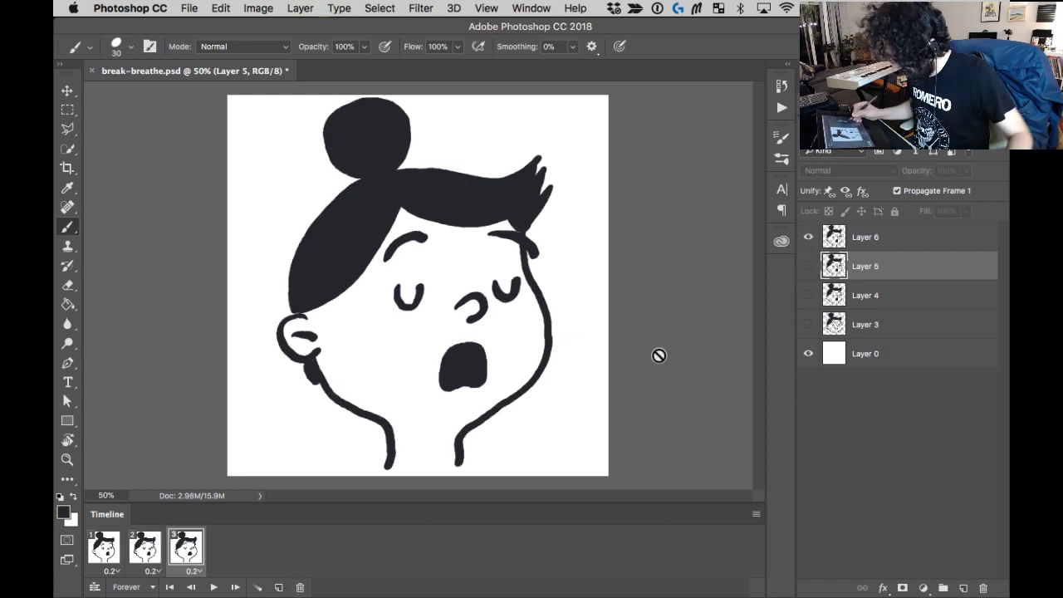
# Duplicate frames 2 and 3 to extend the test animation to five frames.
pyautogui.click(148, 555)
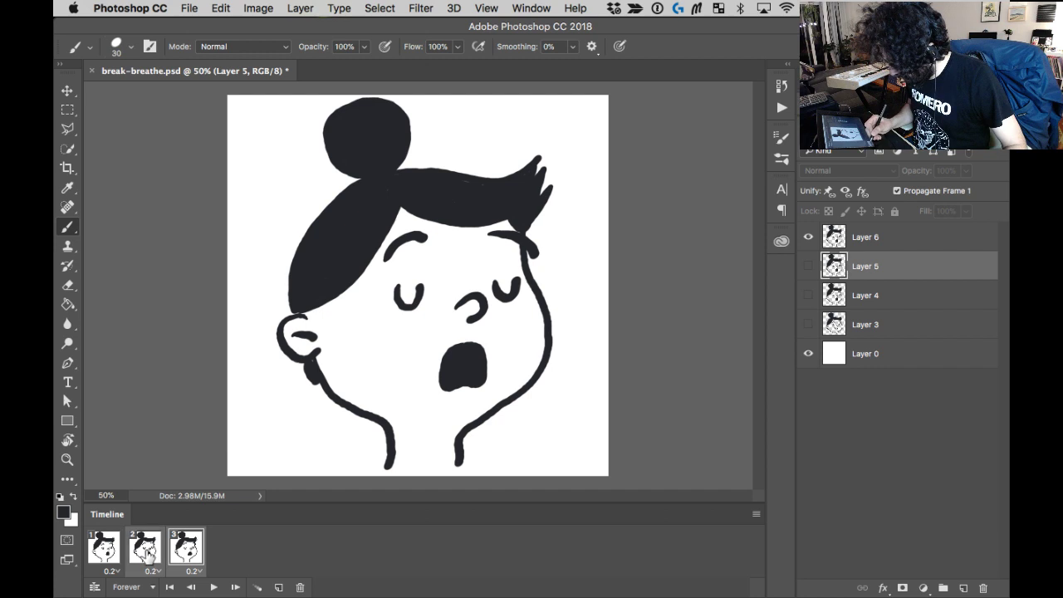
pyautogui.click(185, 549)
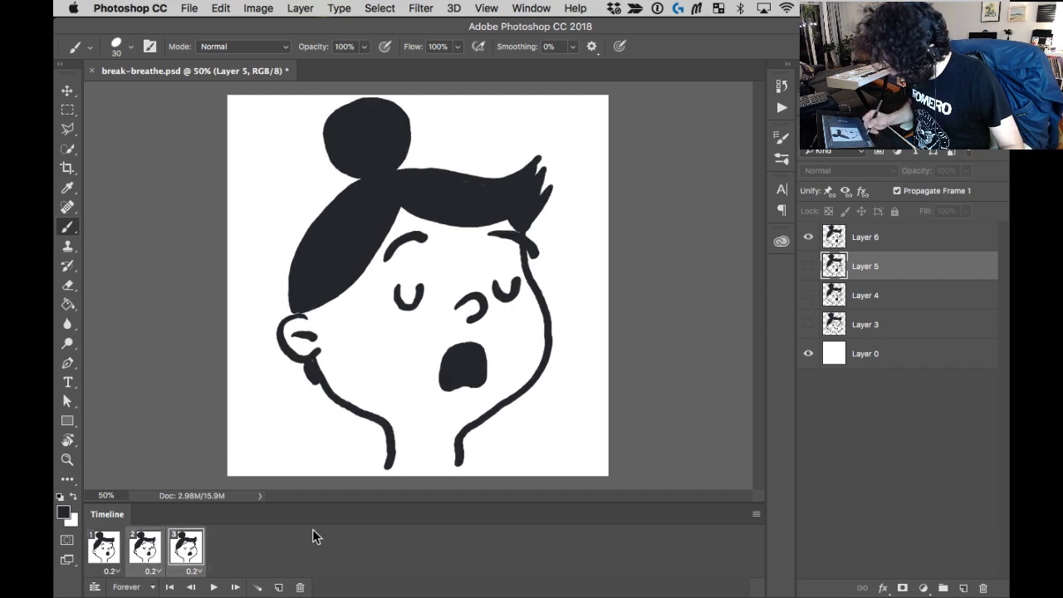
pyautogui.click(279, 587)
pyautogui.click(279, 588)
# Play the five-frame animation from frame 1 to check the looping movement, and stop it.
pyautogui.click(104, 549)
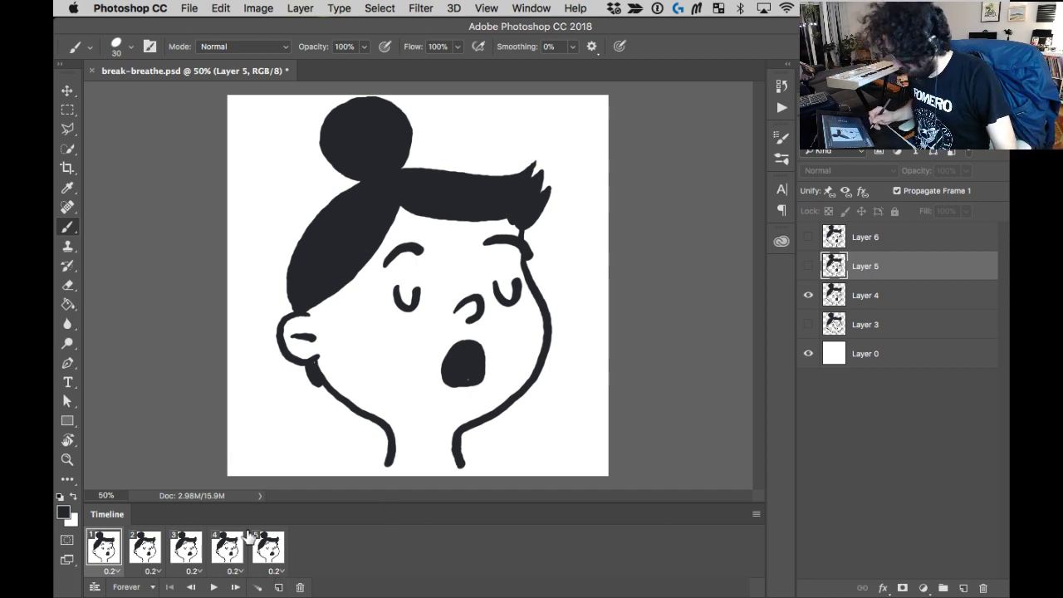
pyautogui.press('space')
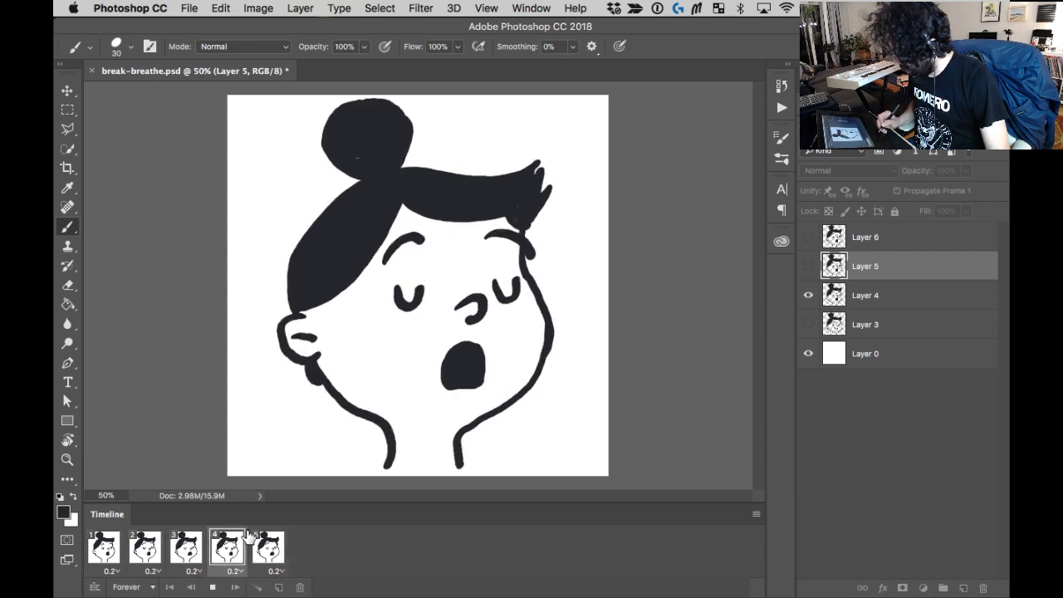
pyautogui.press('space')
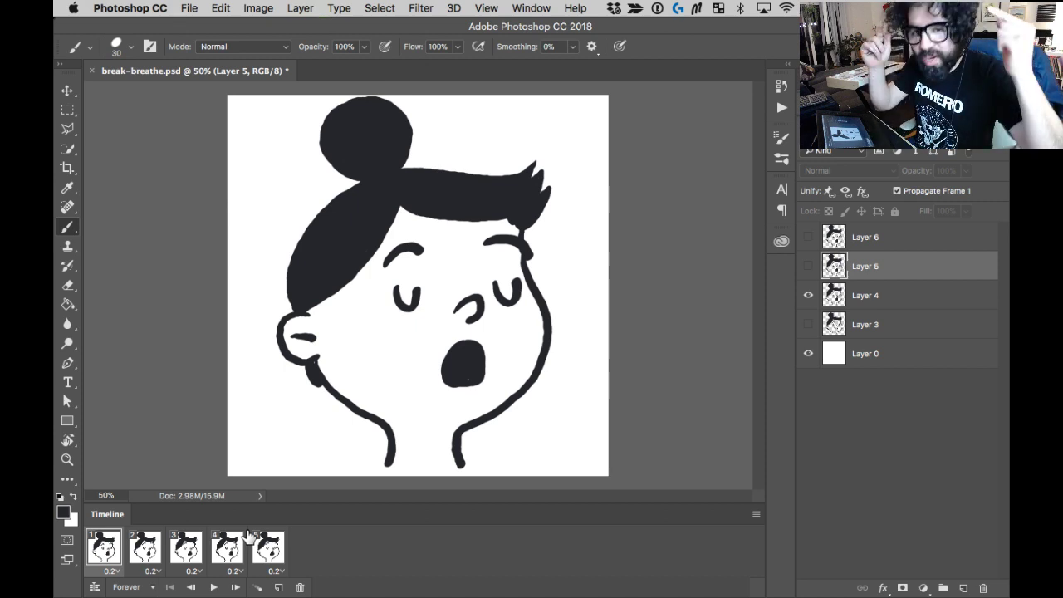
# Step through the five animation frames one by one to compare the drawings and their order, returning to frame 1.
pyautogui.click(145, 548)
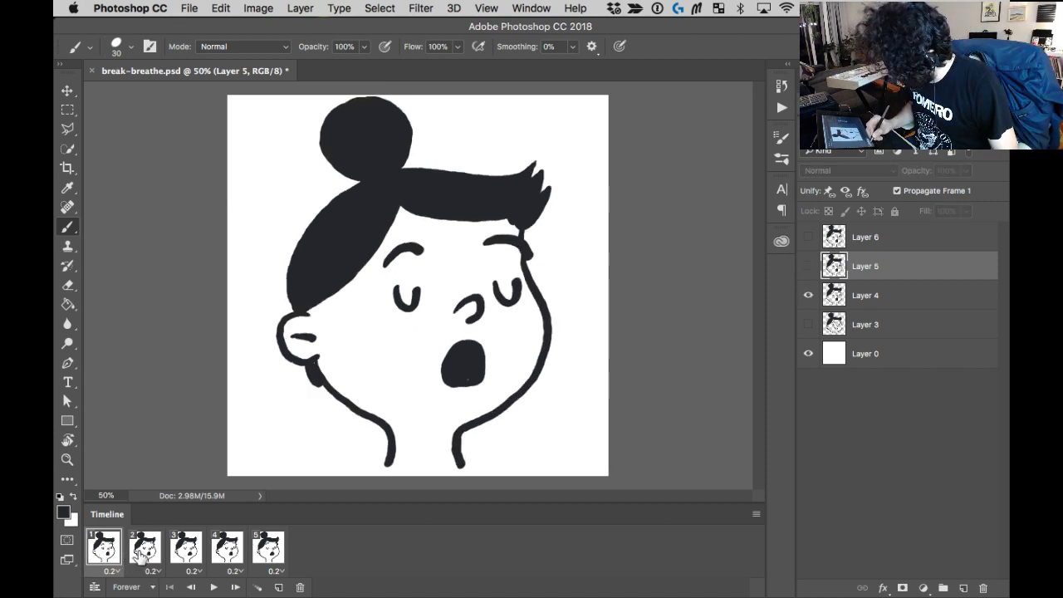
pyautogui.click(185, 550)
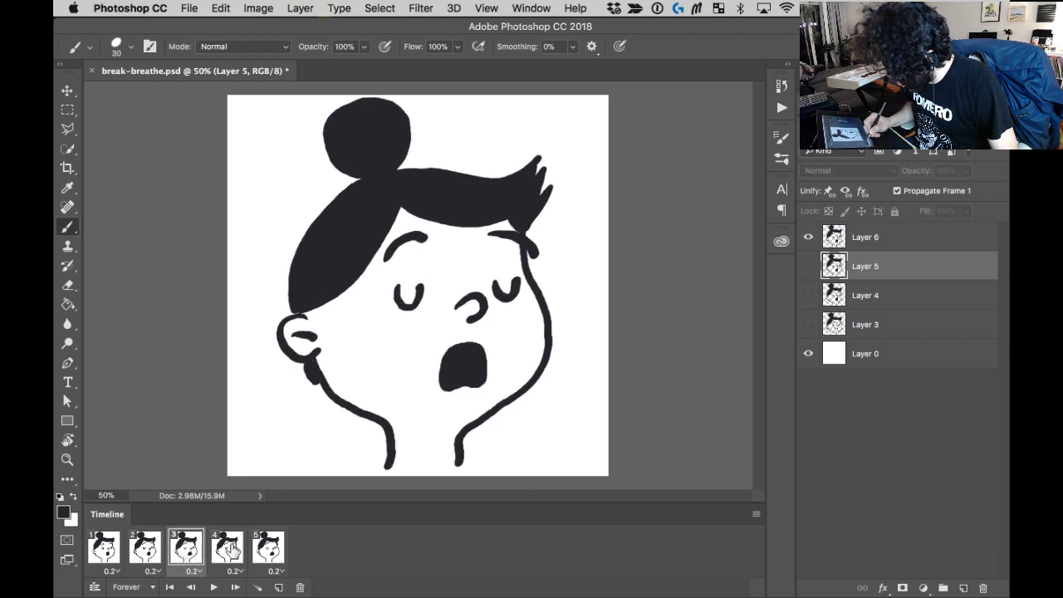
pyautogui.click(234, 553)
pyautogui.click(270, 557)
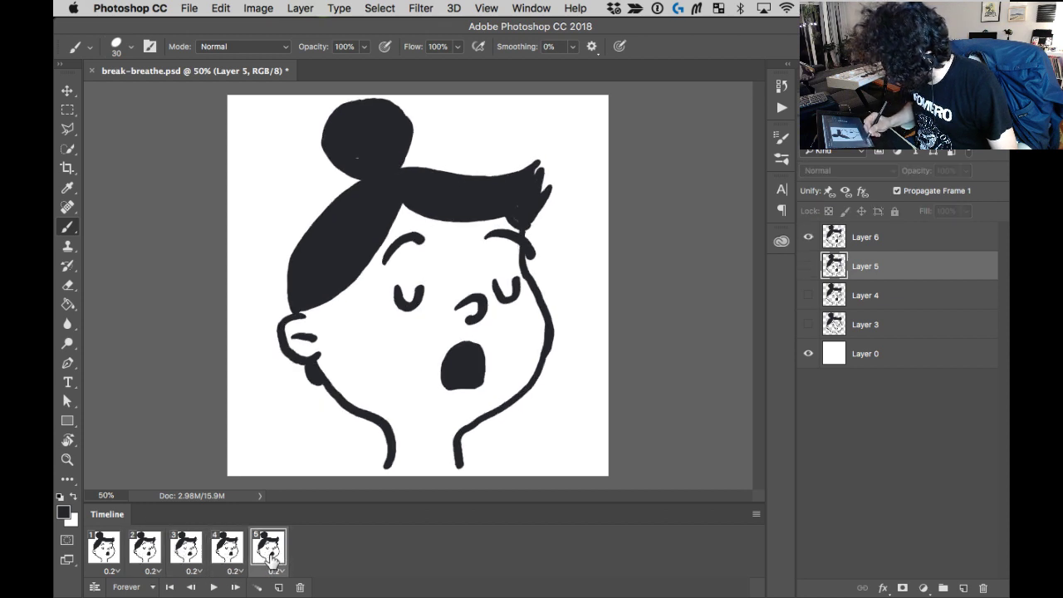
pyautogui.click(102, 549)
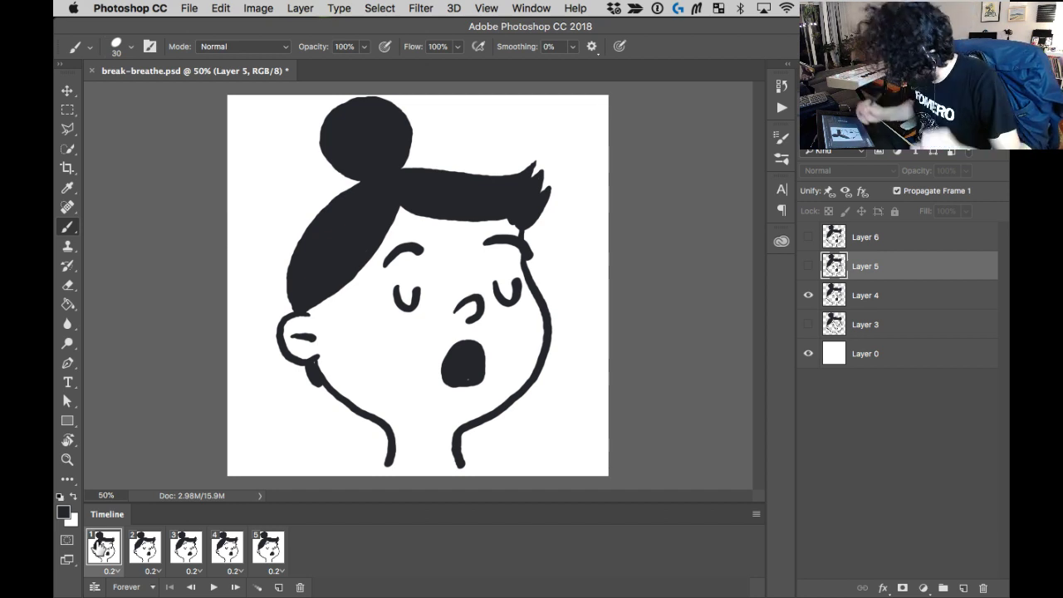
# Delete frames 2 to 5 and leave only Layer 3's smiling drawing visible over the white Layer 0.
pyautogui.click(145, 547)
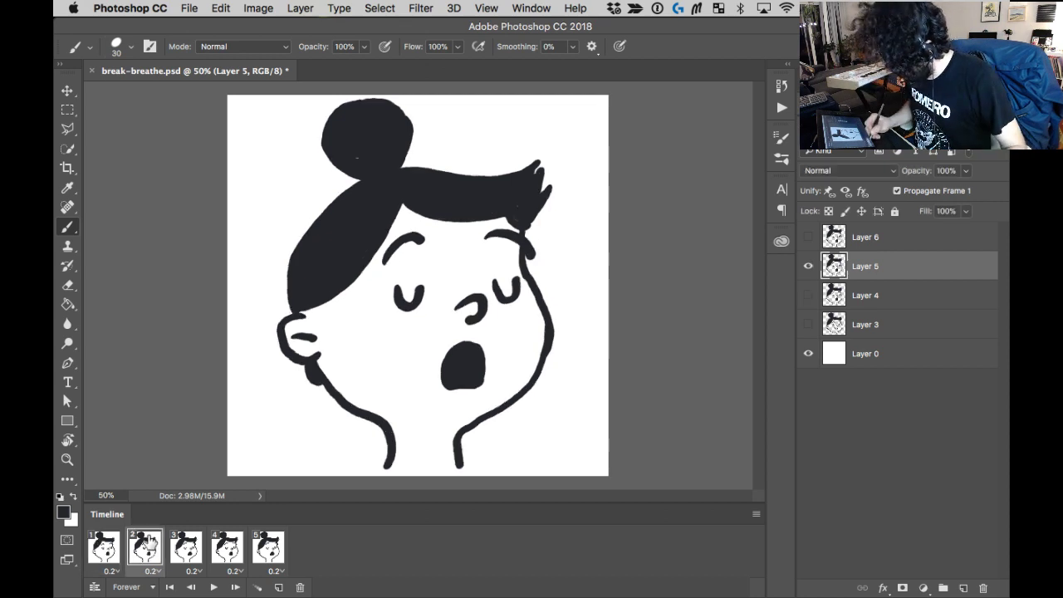
pyautogui.click(301, 589)
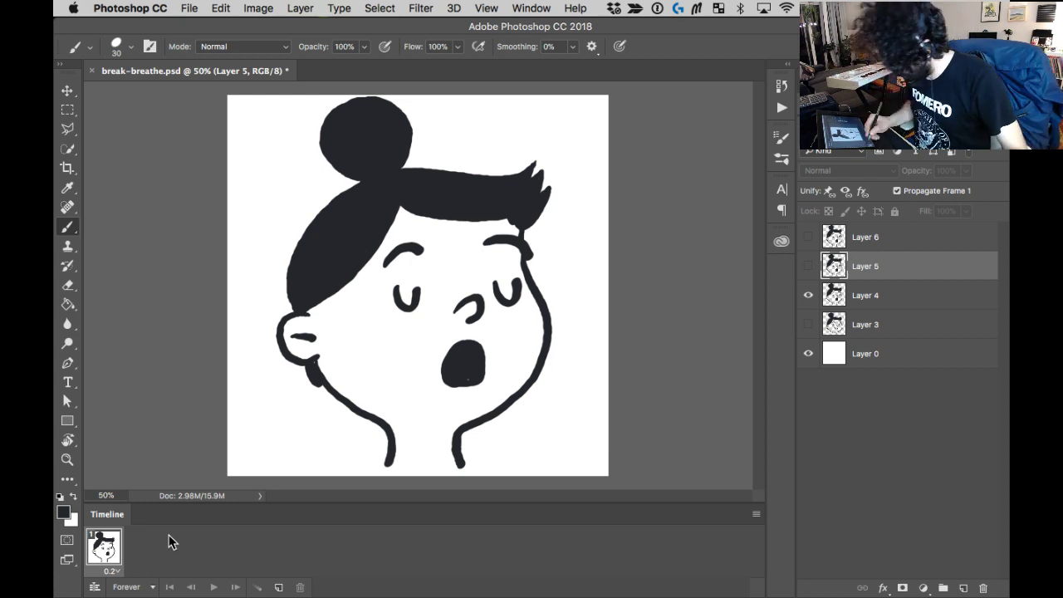
pyautogui.click(877, 297)
pyautogui.click(809, 324)
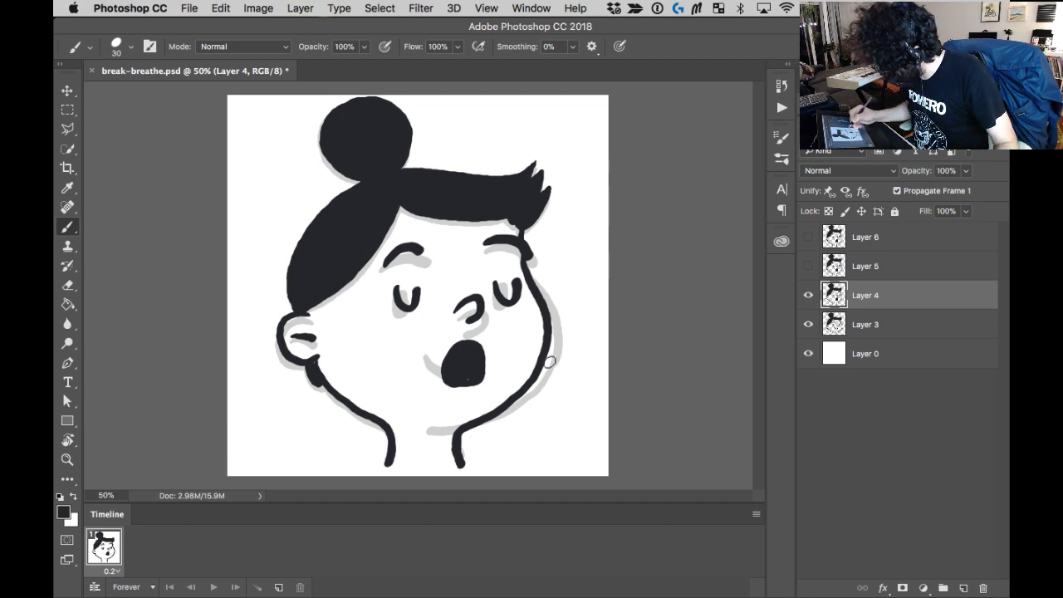
pyautogui.click(808, 296)
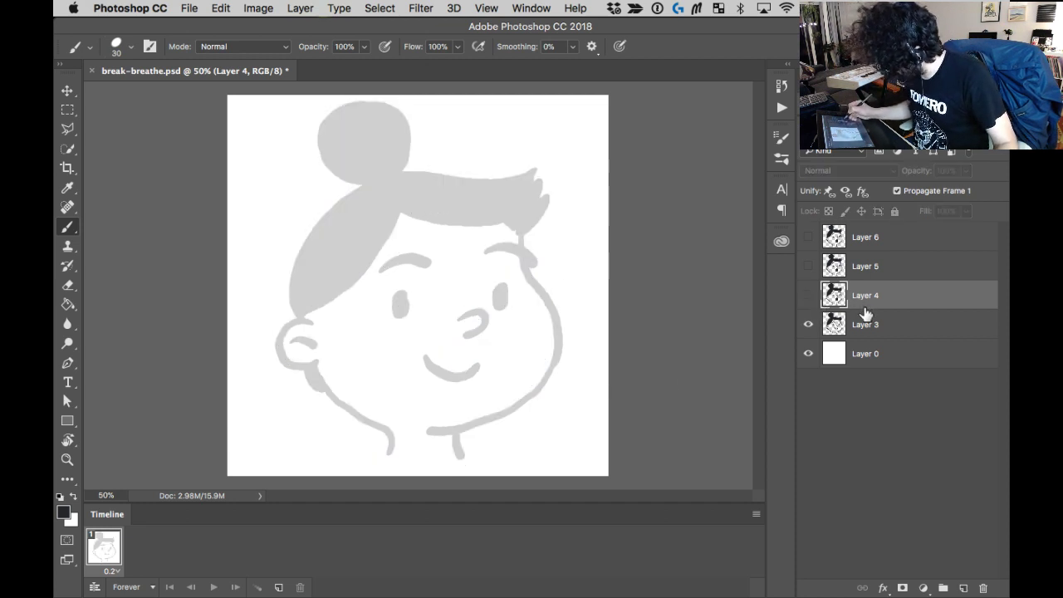
# Add a new layer directly above Layer 3 and paint a small dark oval mouth at the right end of the faded smile.
pyautogui.click(904, 333)
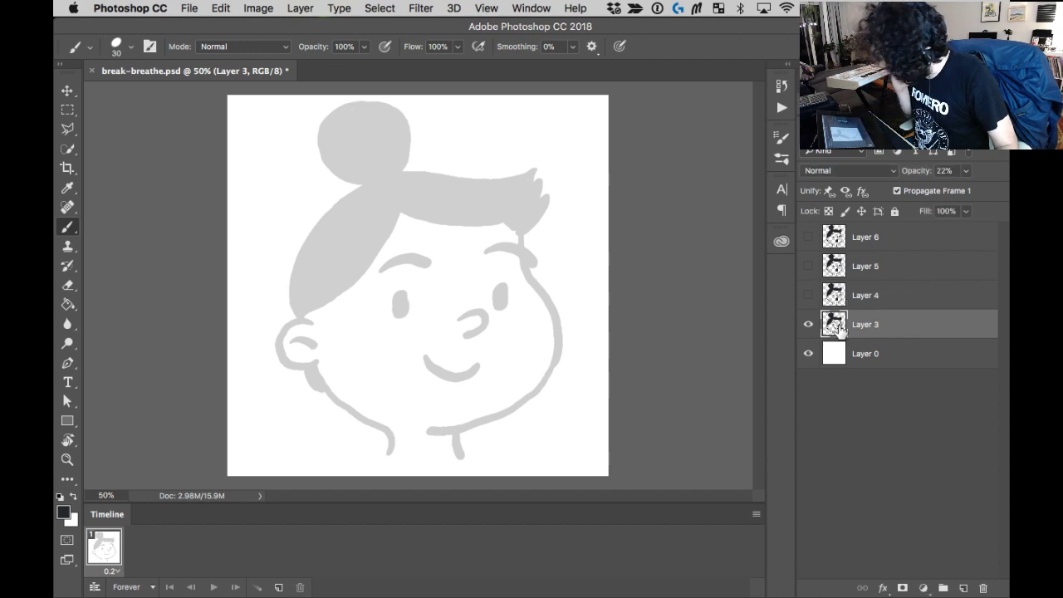
pyautogui.press('alt+shift+super+n')
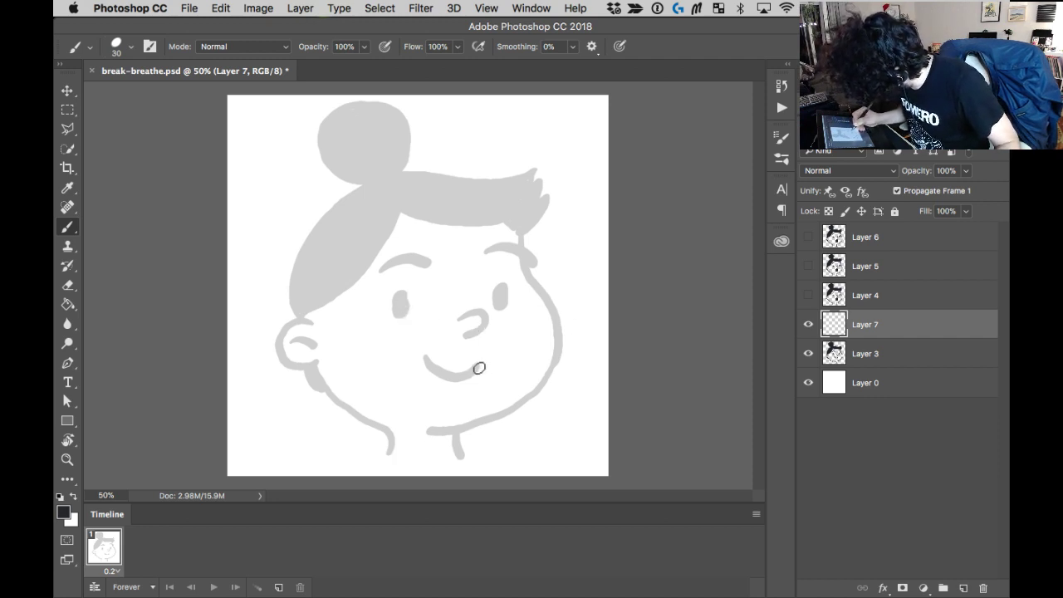
pyautogui.moveTo(475, 359)
pyautogui.mouseDown()
pyautogui.moveTo(502, 383)
pyautogui.moveTo(482, 374)
pyautogui.moveTo(483, 360)
pyautogui.mouseUp()
pyautogui.press('super+z')
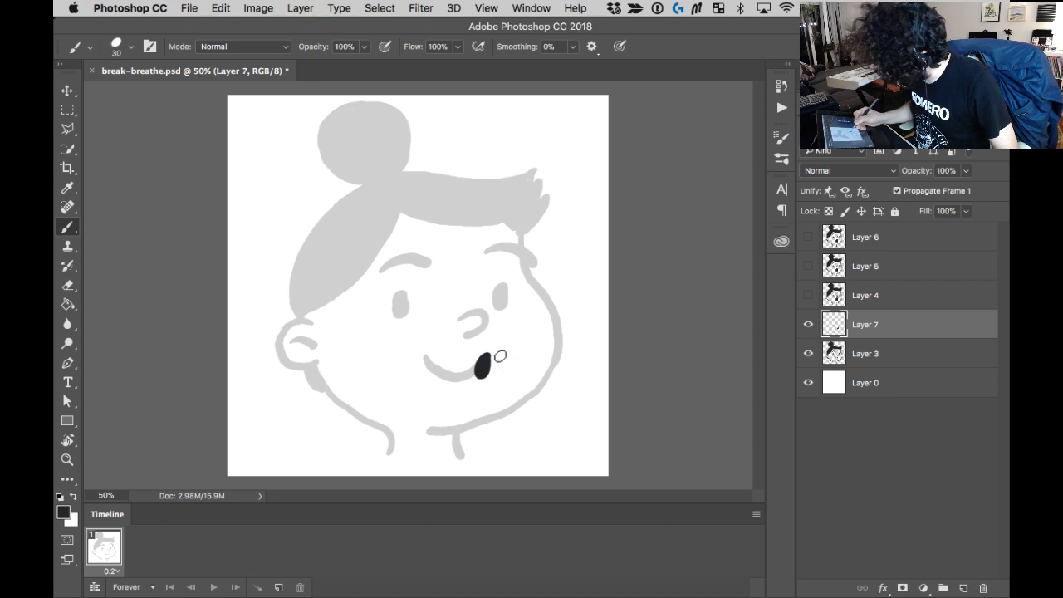
# Draw two U-shaped closed eyes on Layer 7, briefly showing Layer 4 to compare their placement with its closed eyes.
pyautogui.click(809, 296)
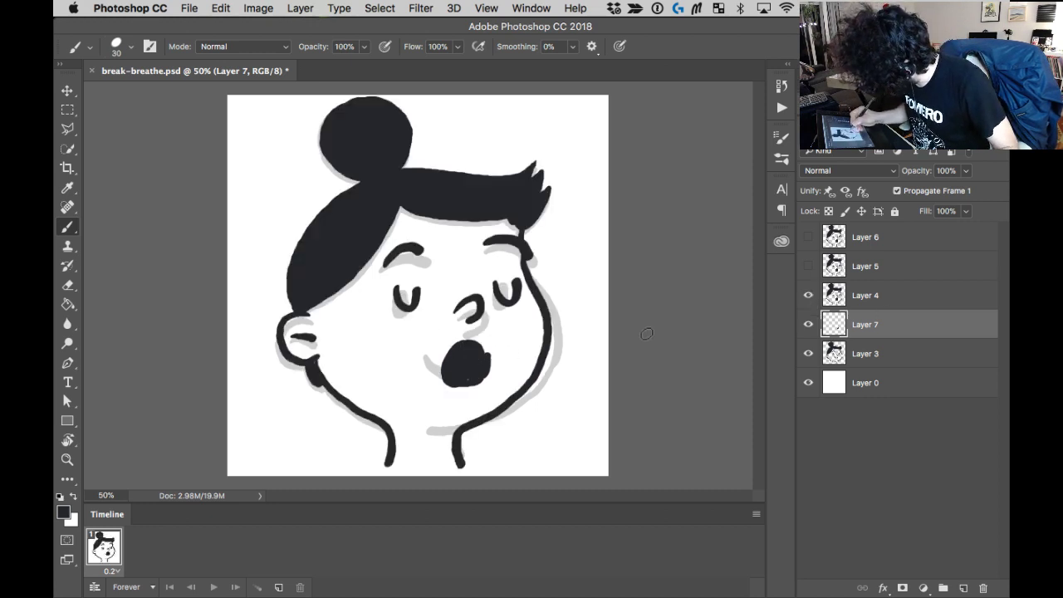
pyautogui.click(809, 296)
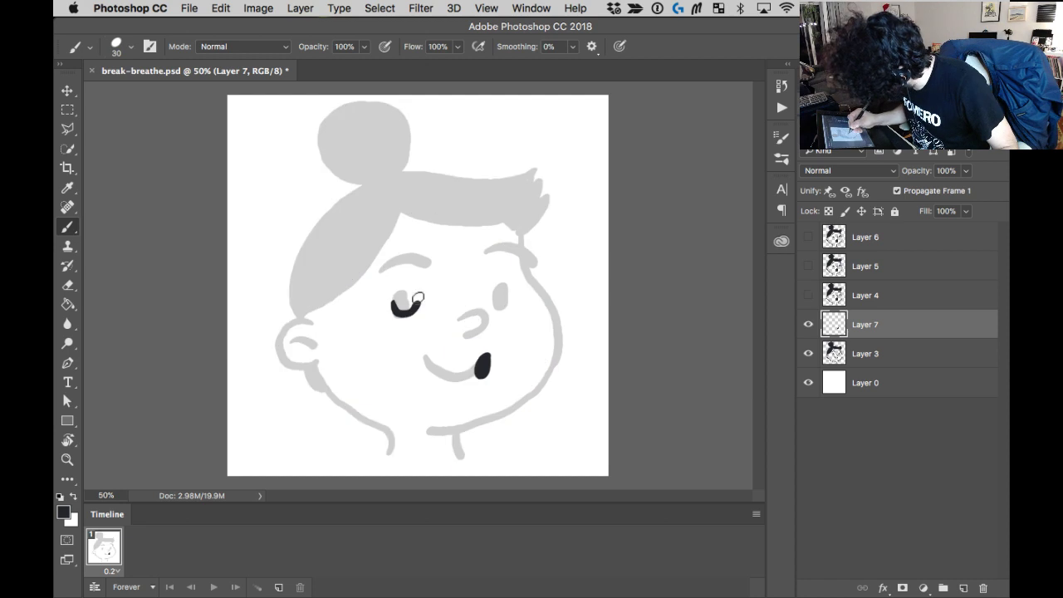
pyautogui.click(808, 296)
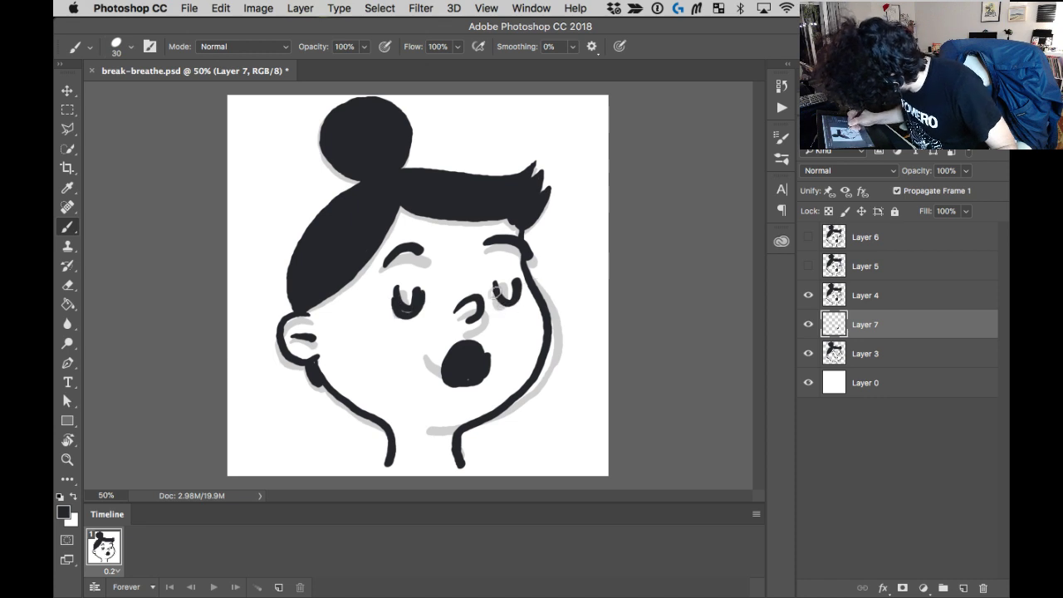
pyautogui.click(808, 294)
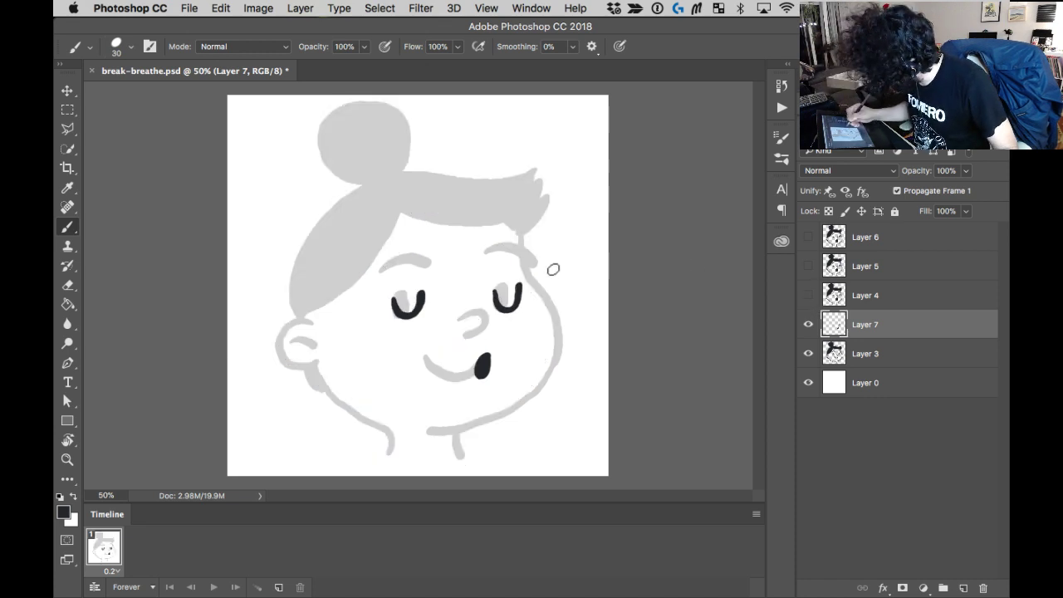
pyautogui.moveTo(518, 230); pyautogui.dragTo(524, 266)
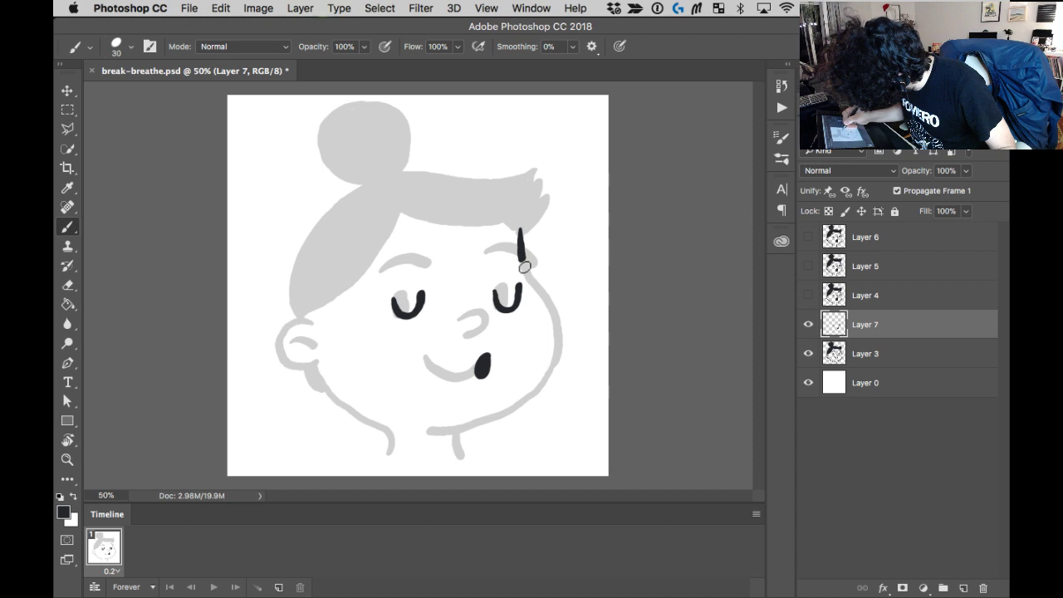
pyautogui.press('super+z')
pyautogui.moveTo(521, 236)
pyautogui.mouseDown()
pyautogui.moveTo(550, 320)
pyautogui.moveTo(548, 382)
pyautogui.moveTo(527, 285)
pyautogui.moveTo(562, 334)
pyautogui.moveTo(555, 386)
pyautogui.moveTo(503, 425)
pyautogui.mouseUp()
pyautogui.press('super+z')
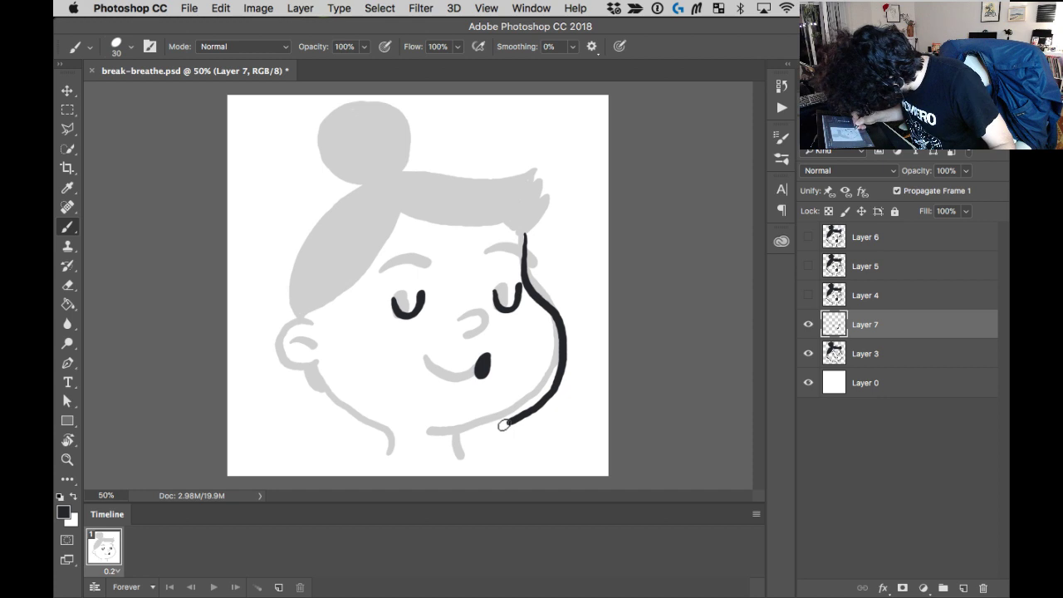
pyautogui.press('super+z')
pyautogui.moveTo(522, 236)
pyautogui.mouseDown()
pyautogui.moveTo(555, 391)
pyautogui.moveTo(432, 431)
pyautogui.mouseUp()
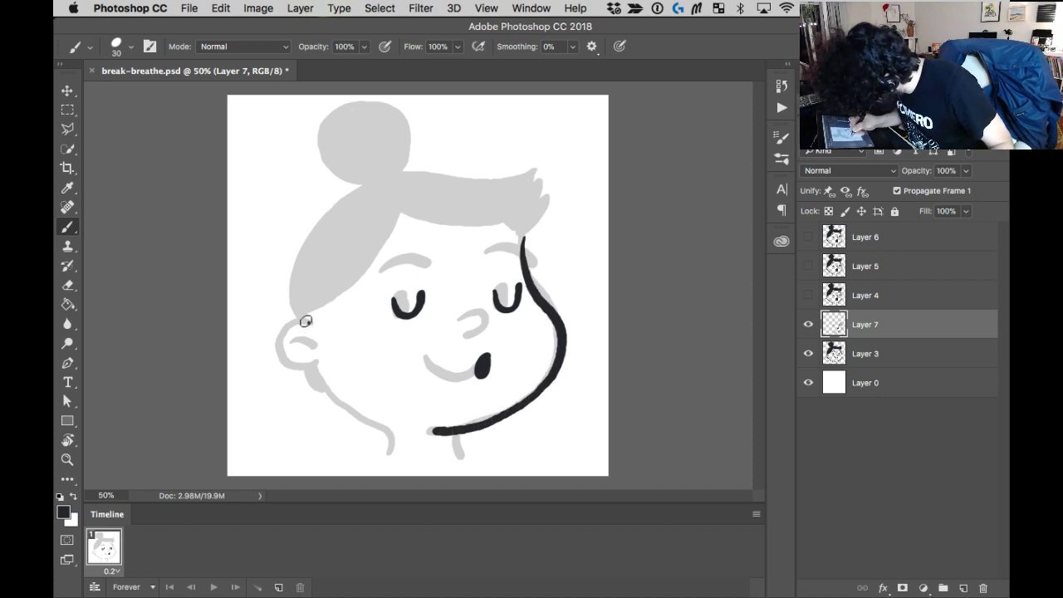
pyautogui.press('super+z')
# Draw the face's right contour from the fringe over the cheek to the chin, plus a short right neck line.
pyautogui.moveTo(523, 236)
pyautogui.mouseDown()
pyautogui.moveTo(532, 282)
pyautogui.moveTo(564, 329)
pyautogui.moveTo(552, 384)
pyautogui.mouseUp()
pyautogui.moveTo(426, 431)
pyautogui.mouseDown()
pyautogui.moveTo(506, 412)
pyautogui.moveTo(557, 375)
pyautogui.mouseUp()
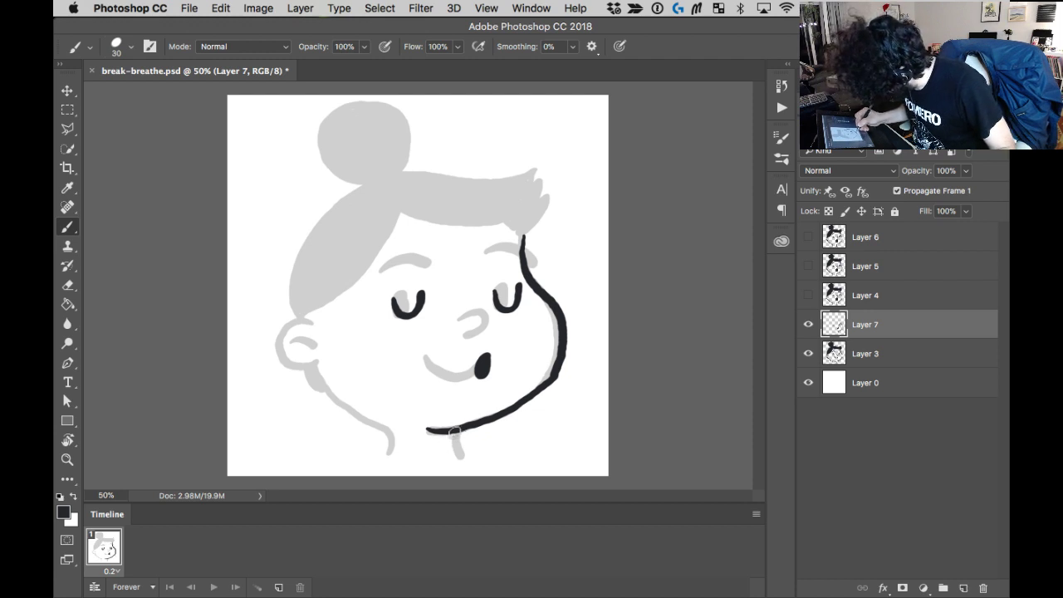
pyautogui.moveTo(455, 433); pyautogui.dragTo(459, 445)
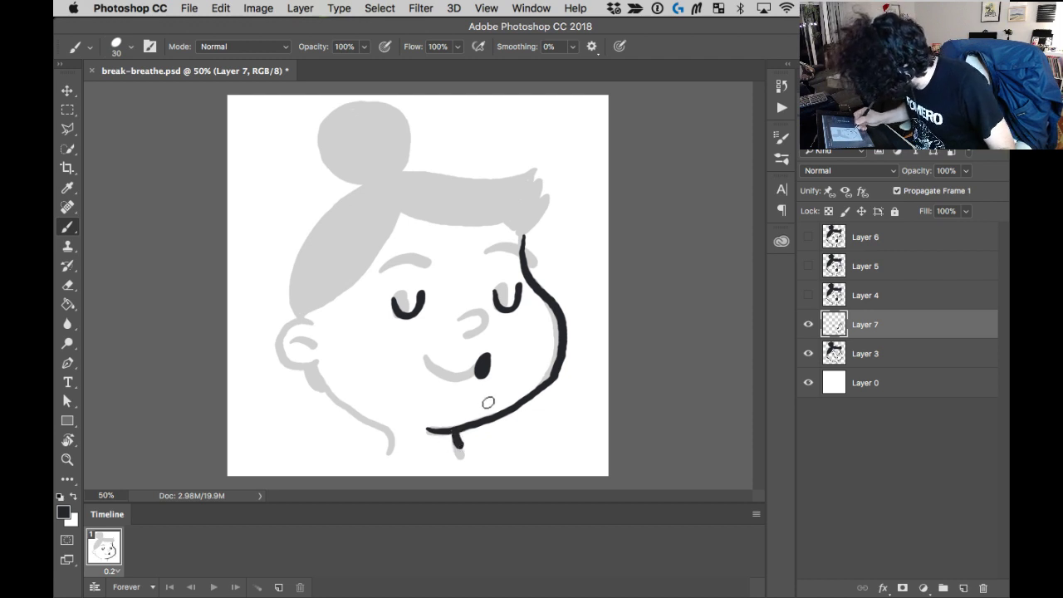
pyautogui.keyDown('shift'); pyautogui.click(879, 353); pyautogui.keyUp('shift')
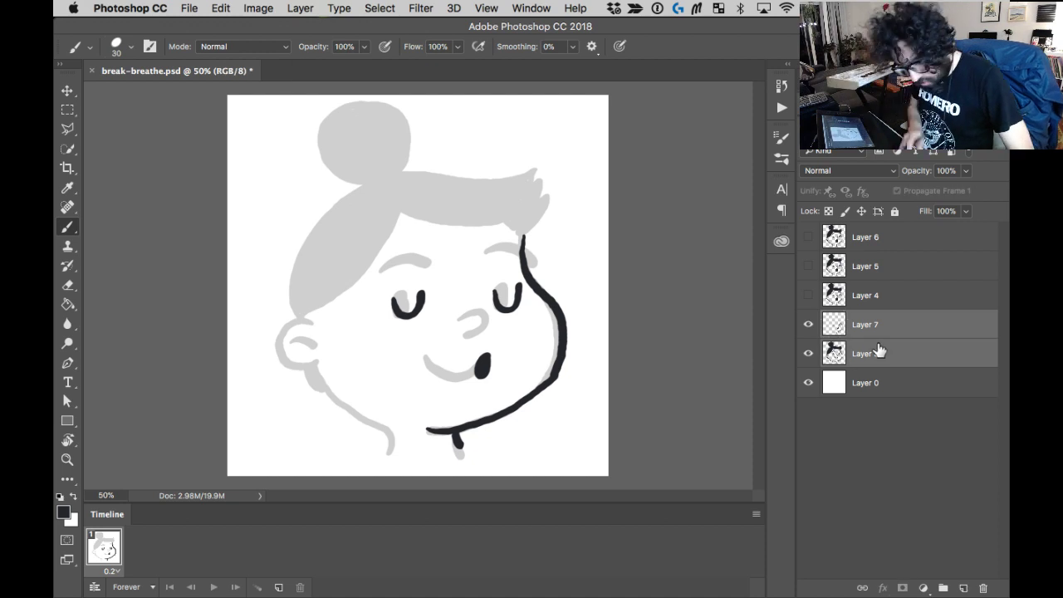
pyautogui.press('v')
pyautogui.hotkey('shift', 'Down')
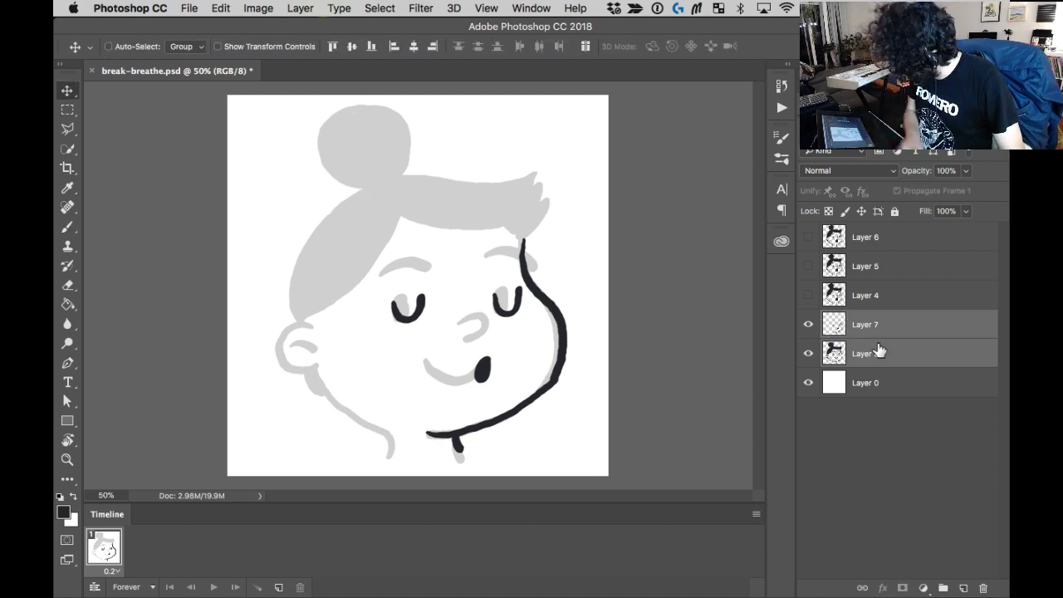
pyautogui.click(877, 328)
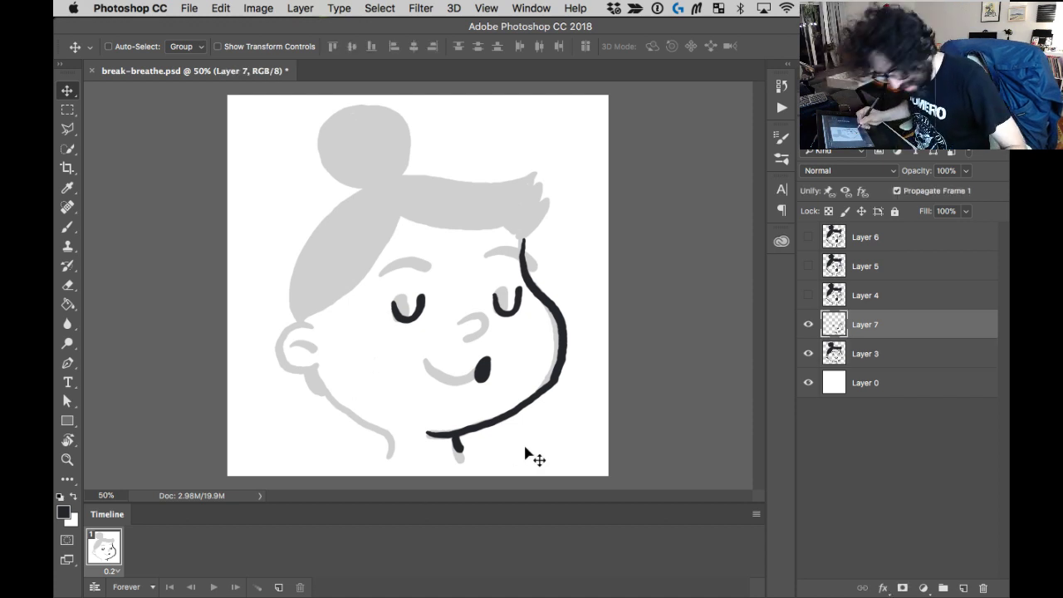
pyautogui.press('b')
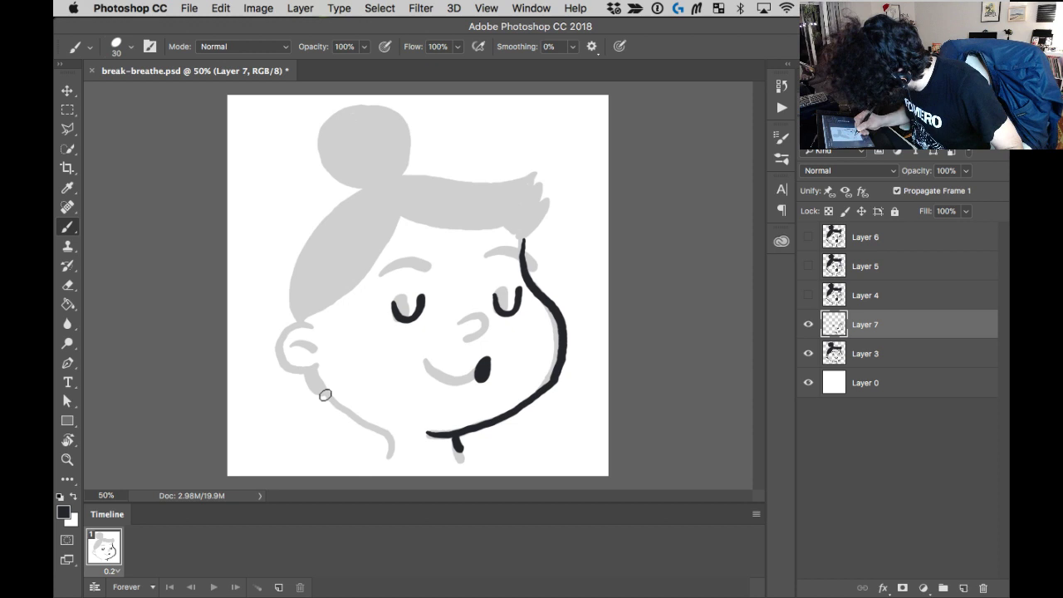
pyautogui.moveTo(314, 361); pyautogui.dragTo(385, 434)
pyautogui.press('super+z')
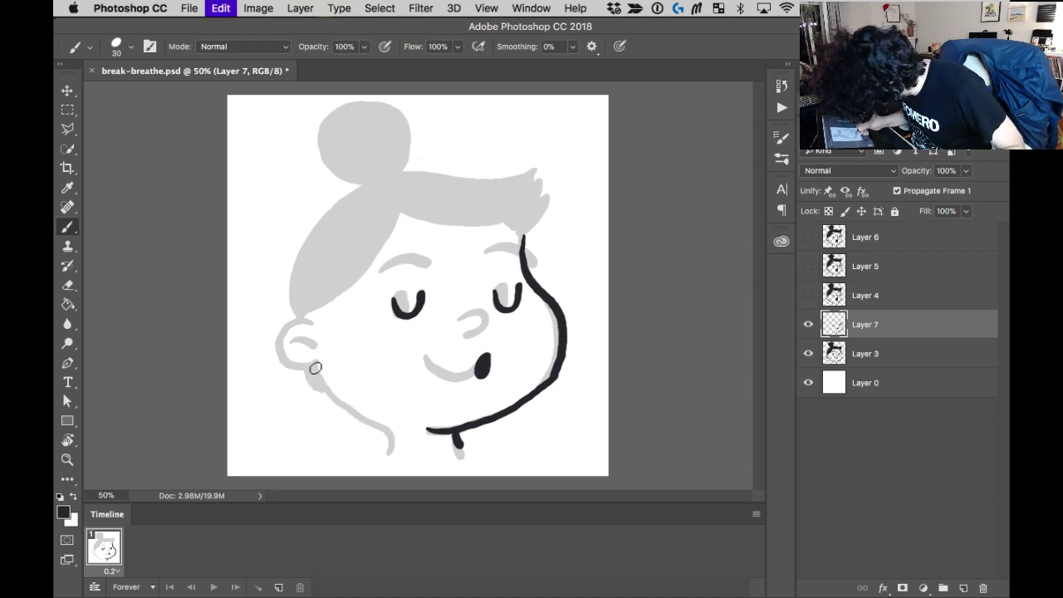
# Trace the left jawline, the left neck line, the ear and both eyebrows over the faded reference on Layer 7.
pyautogui.moveTo(315, 368); pyautogui.dragTo(397, 433)
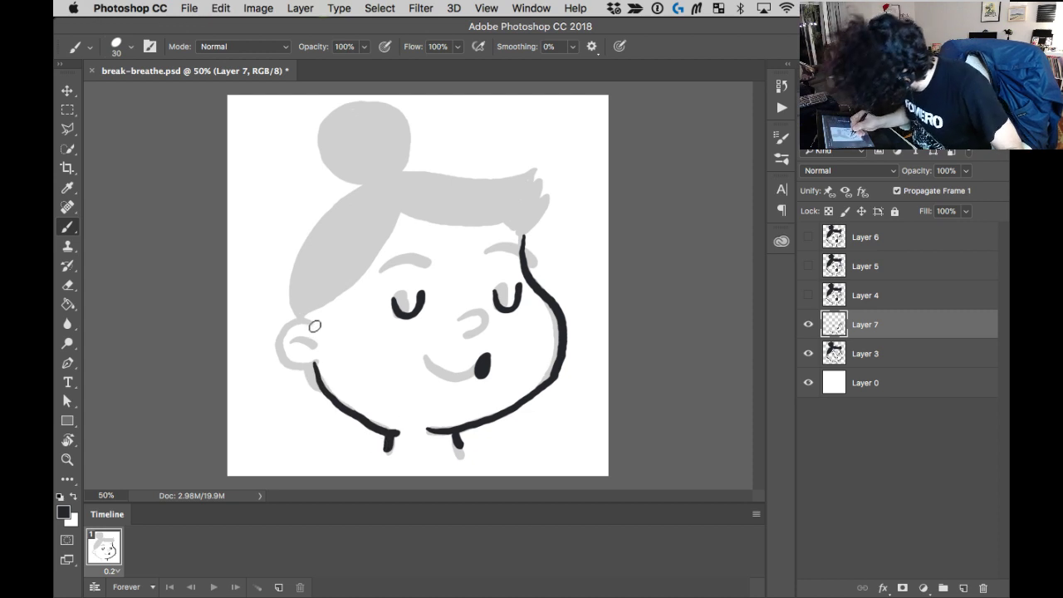
pyautogui.moveTo(313, 322)
pyautogui.mouseDown()
pyautogui.moveTo(285, 355)
pyautogui.moveTo(318, 355)
pyautogui.mouseUp()
pyautogui.moveTo(381, 268)
pyautogui.mouseDown()
pyautogui.moveTo(501, 247)
pyautogui.moveTo(541, 259)
pyautogui.mouseUp()
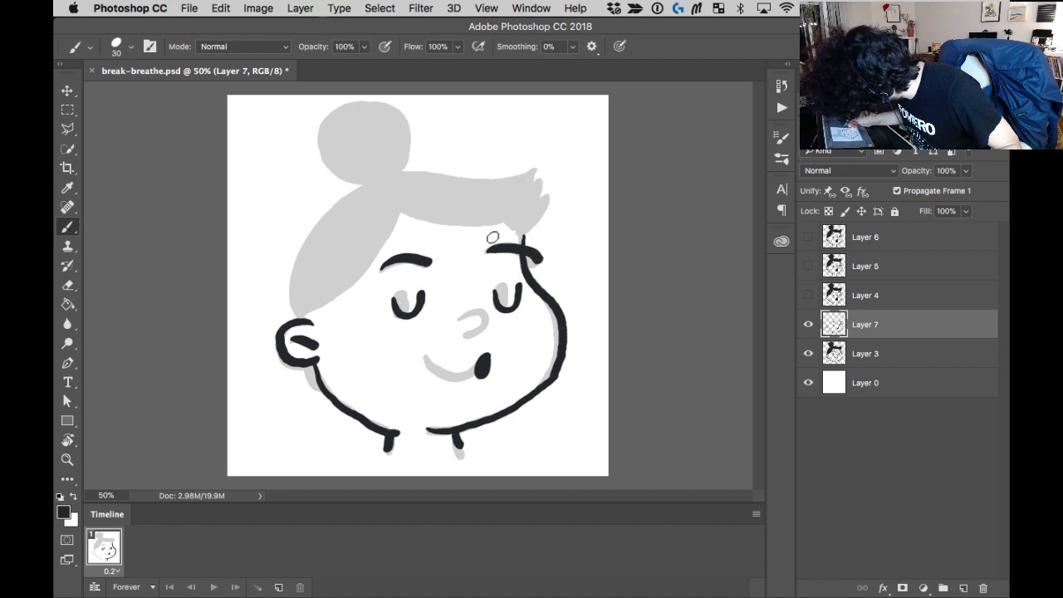
# Outline the swept hair, paint the spiky tips of the fringe, and outline the round bun on Layer 7.
pyautogui.moveTo(403, 204)
pyautogui.mouseDown()
pyautogui.moveTo(297, 319)
pyautogui.moveTo(290, 258)
pyautogui.moveTo(378, 179)
pyautogui.moveTo(539, 173)
pyautogui.moveTo(551, 190)
pyautogui.moveTo(532, 226)
pyautogui.moveTo(457, 221)
pyautogui.moveTo(523, 218)
pyautogui.moveTo(498, 214)
pyautogui.mouseUp()
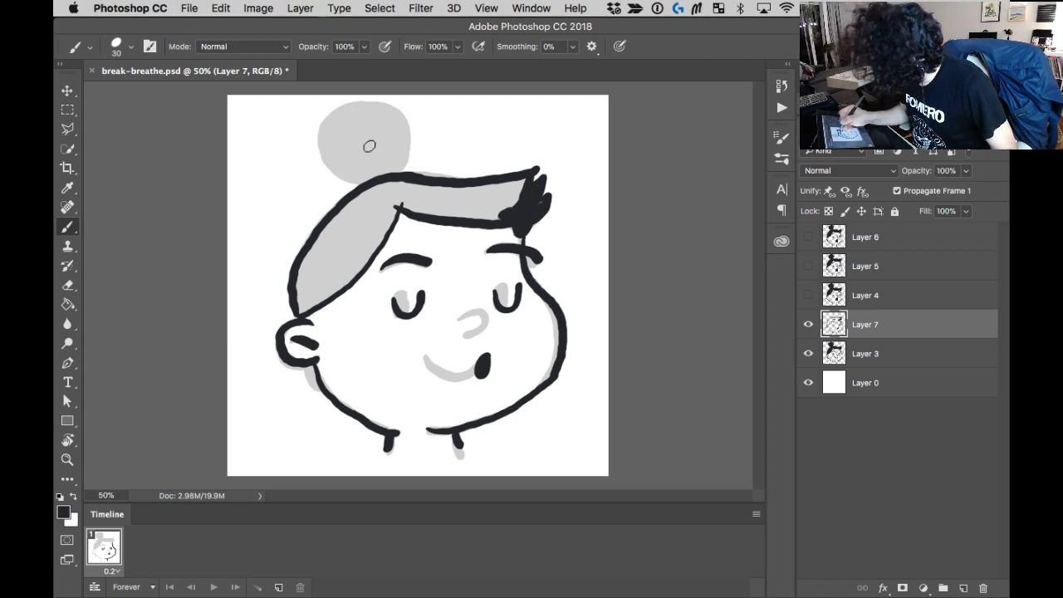
pyautogui.moveTo(345, 109)
pyautogui.mouseDown()
pyautogui.moveTo(324, 160)
pyautogui.moveTo(372, 180)
pyautogui.mouseUp()
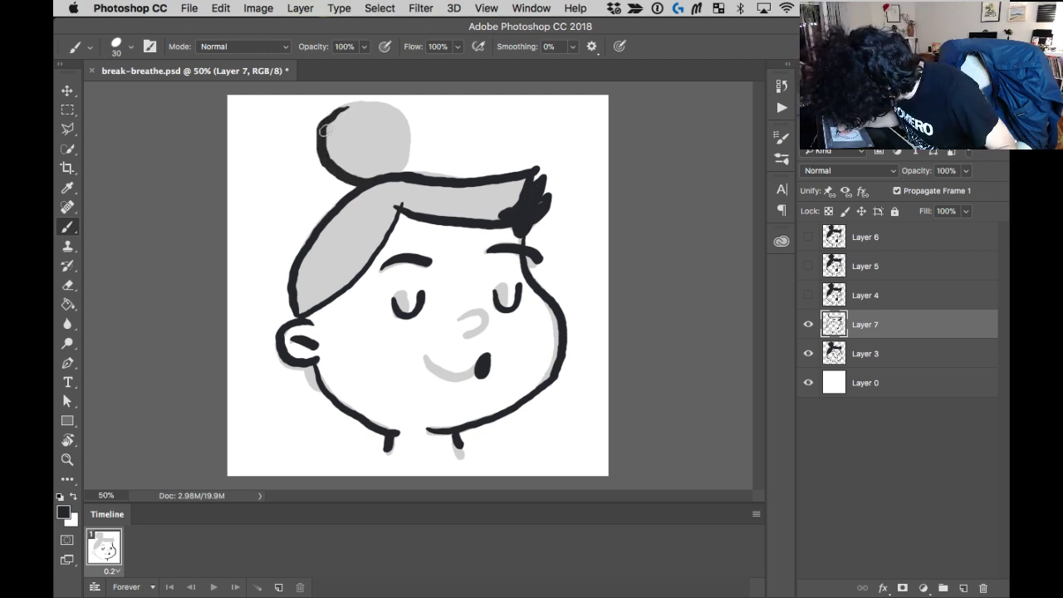
pyautogui.moveTo(325, 132)
pyautogui.mouseDown()
pyautogui.moveTo(370, 106)
pyautogui.moveTo(402, 124)
pyautogui.moveTo(401, 172)
pyautogui.mouseUp()
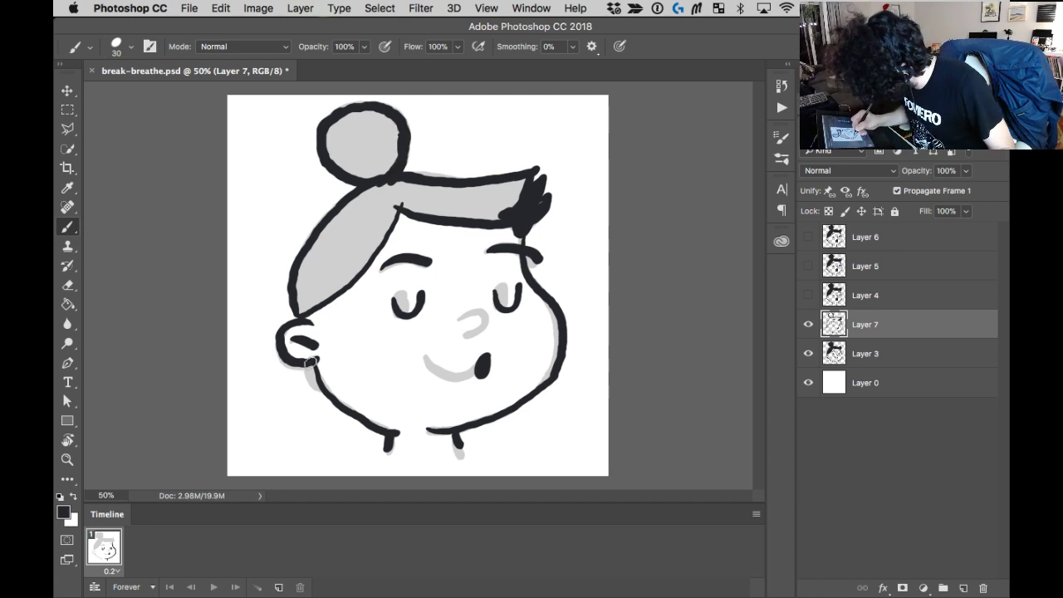
# Paint the dark patch of hair below the ear and trace the nose over the faded reference.
pyautogui.moveTo(310, 360); pyautogui.dragTo(314, 379)
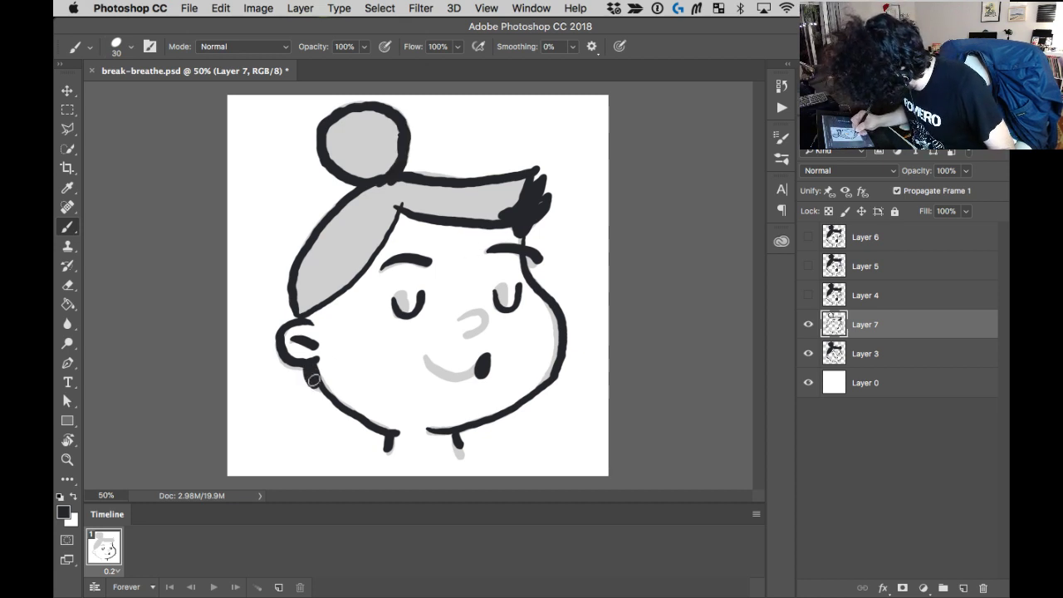
pyautogui.moveTo(462, 318); pyautogui.dragTo(471, 334)
pyautogui.press('z')
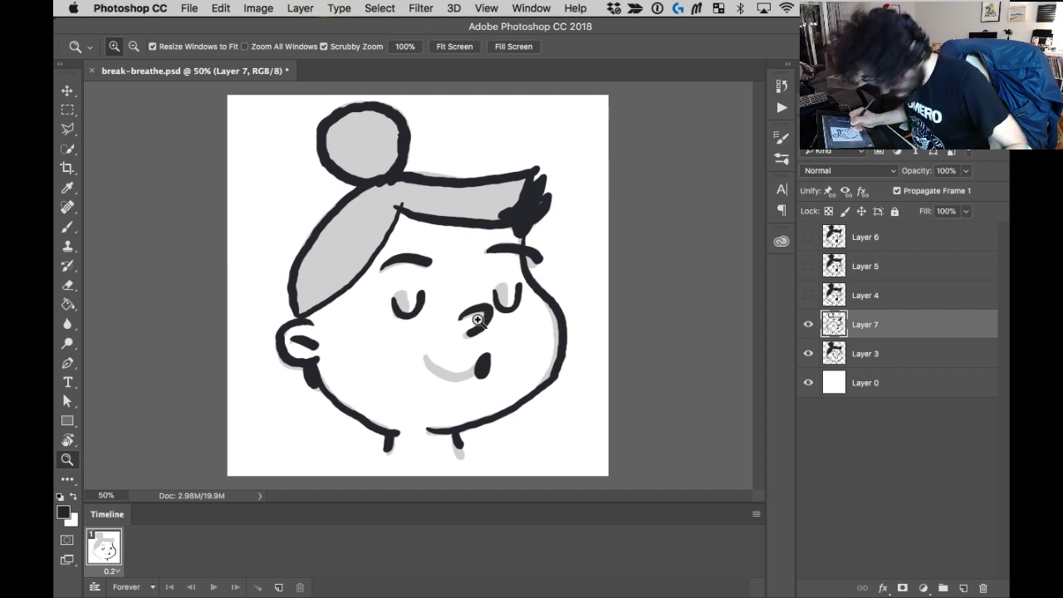
pyautogui.press('b')
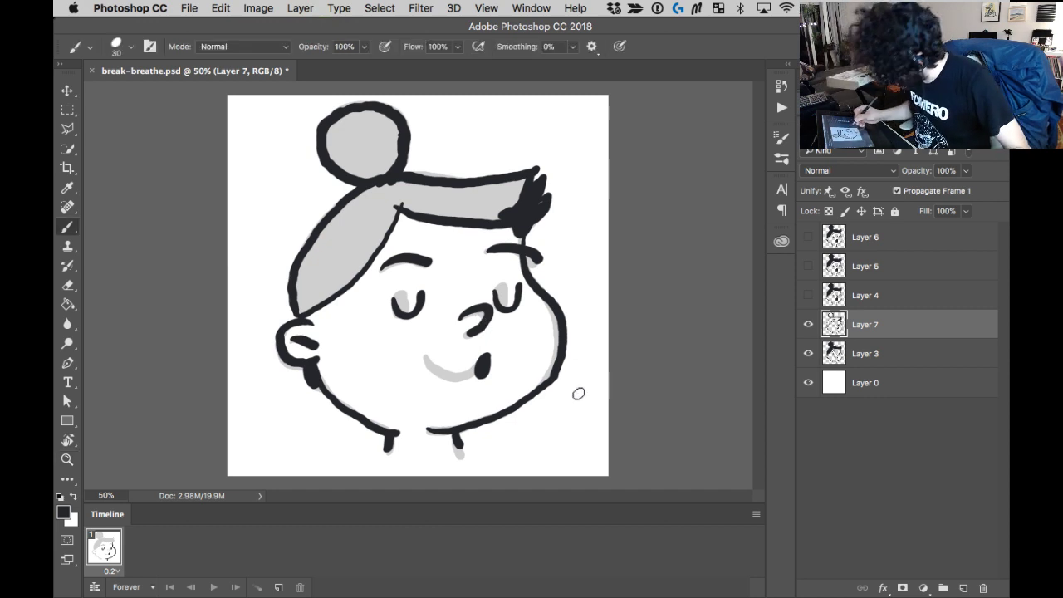
# Fill the outlined side hair, fringe and bun with solid dark brush strokes.
pyautogui.moveTo(304, 309); pyautogui.dragTo(374, 245)
pyautogui.moveTo(298, 279)
pyautogui.mouseDown()
pyautogui.moveTo(304, 310)
pyautogui.moveTo(361, 265)
pyautogui.moveTo(388, 219)
pyautogui.moveTo(372, 200)
pyautogui.moveTo(311, 266)
pyautogui.moveTo(311, 296)
pyautogui.moveTo(377, 225)
pyautogui.moveTo(325, 249)
pyautogui.moveTo(346, 222)
pyautogui.moveTo(304, 300)
pyautogui.mouseUp()
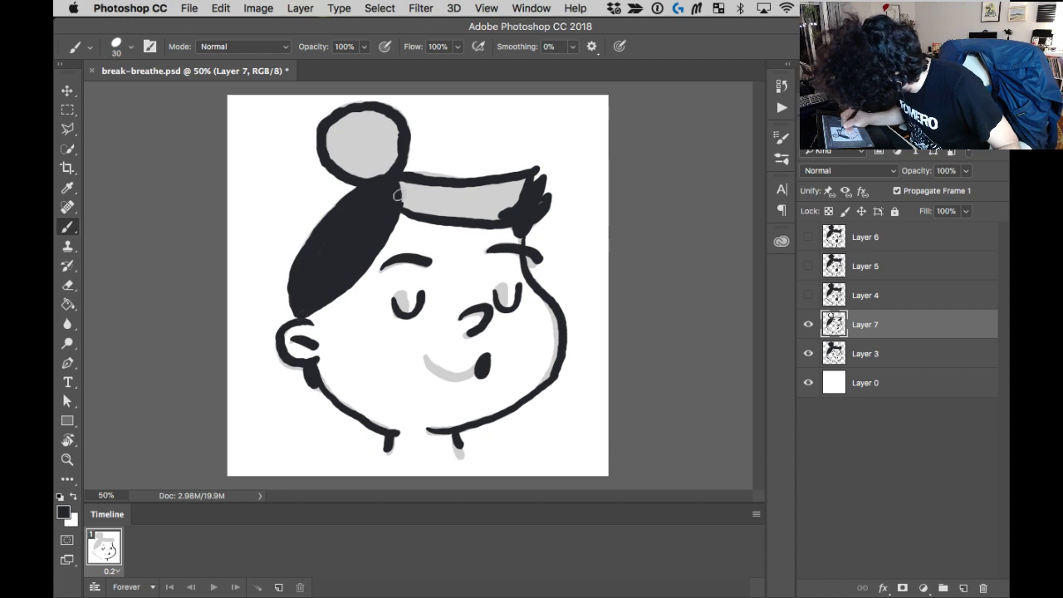
pyautogui.moveTo(399, 194); pyautogui.dragTo(496, 214)
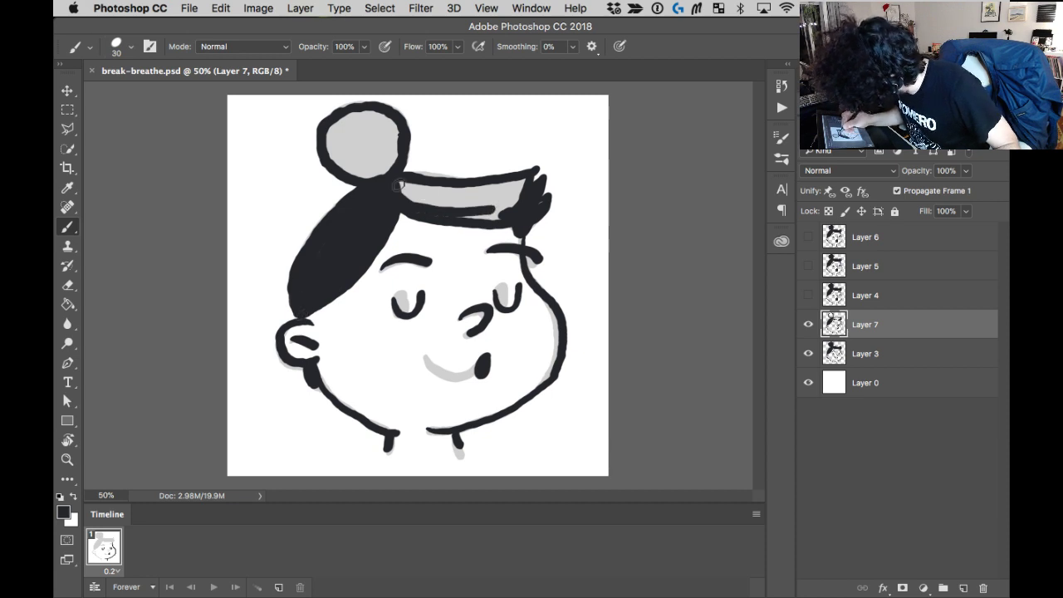
pyautogui.moveTo(397, 185)
pyautogui.mouseDown()
pyautogui.moveTo(519, 184)
pyautogui.moveTo(511, 212)
pyautogui.moveTo(455, 200)
pyautogui.moveTo(507, 208)
pyautogui.mouseUp()
pyautogui.moveTo(339, 122)
pyautogui.mouseDown()
pyautogui.moveTo(336, 162)
pyautogui.moveTo(382, 181)
pyautogui.moveTo(336, 154)
pyautogui.moveTo(372, 113)
pyautogui.moveTo(345, 133)
pyautogui.moveTo(374, 146)
pyautogui.moveTo(391, 124)
pyautogui.moveTo(379, 171)
pyautogui.mouseUp()
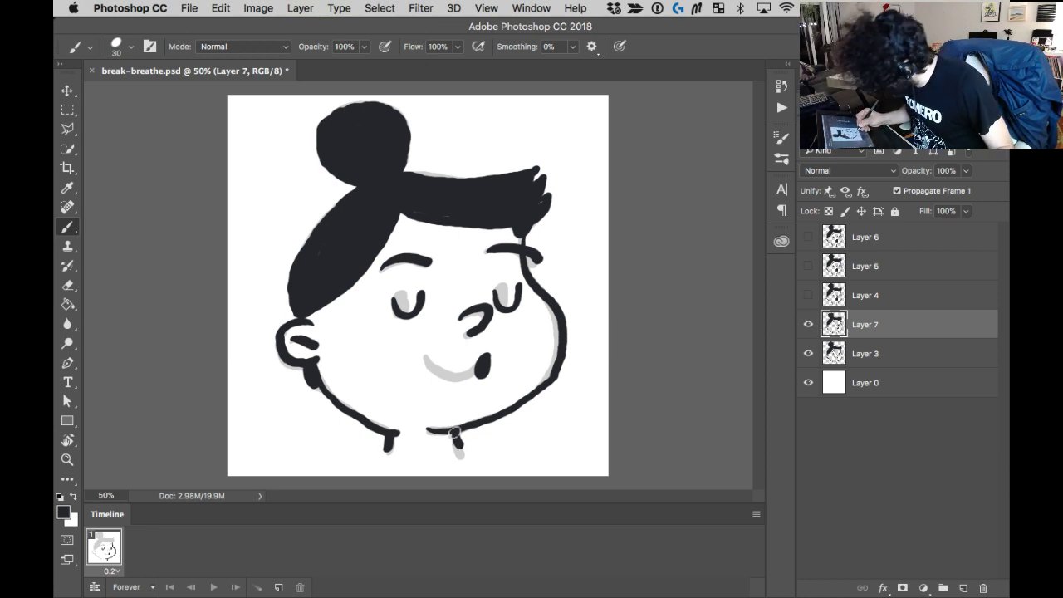
# Undo the extra neck stroke and nudge Layer 7's drawing slightly down from the Layer 3 reference.
pyautogui.moveTo(456, 433); pyautogui.dragTo(462, 453)
pyautogui.press('super+z')
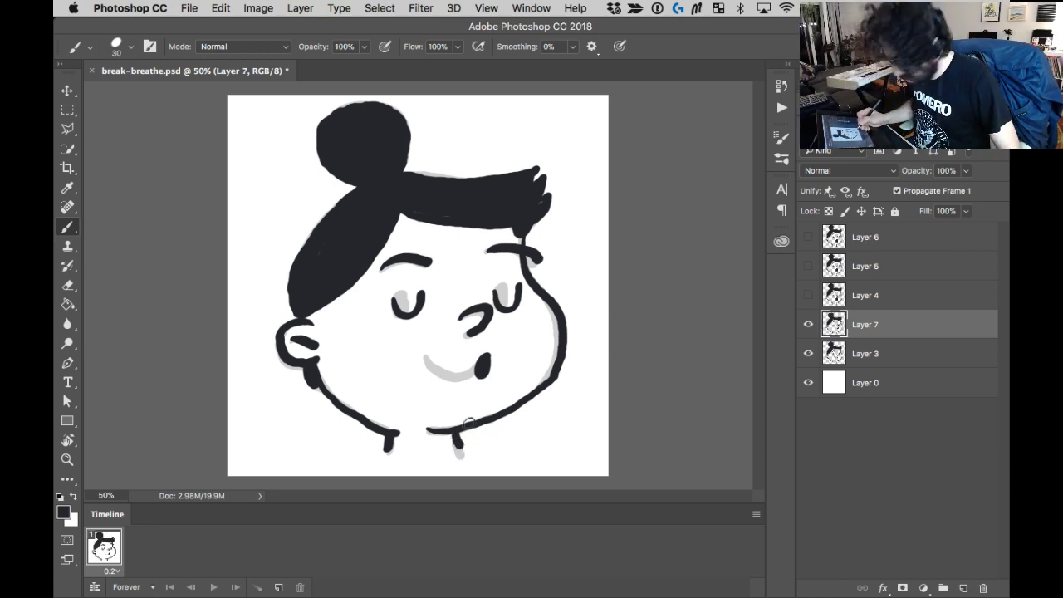
pyautogui.press('v')
pyautogui.press('Right')
pyautogui.press('Right')
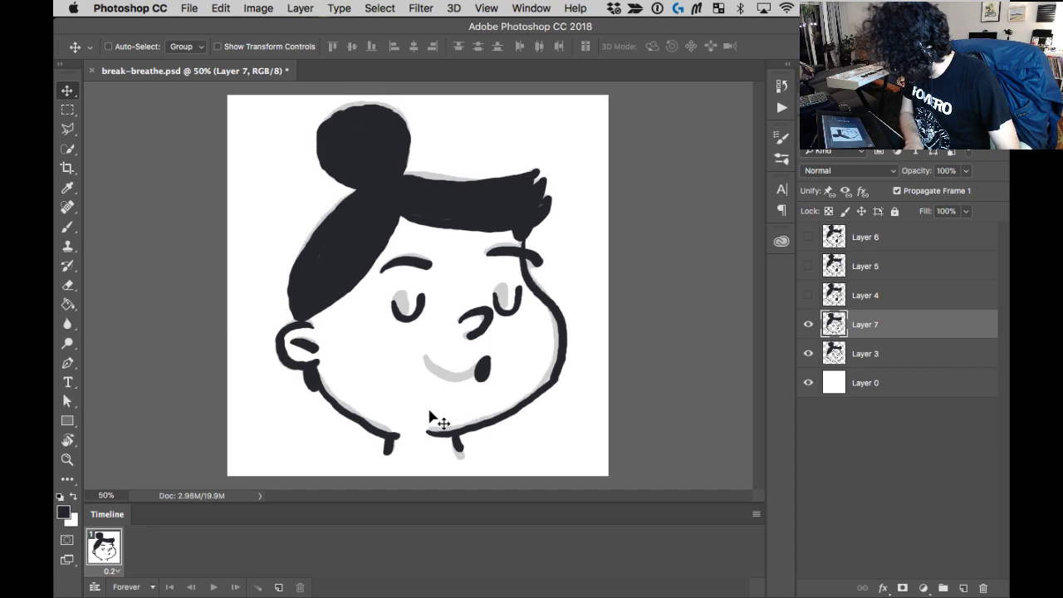
pyautogui.press('Down')
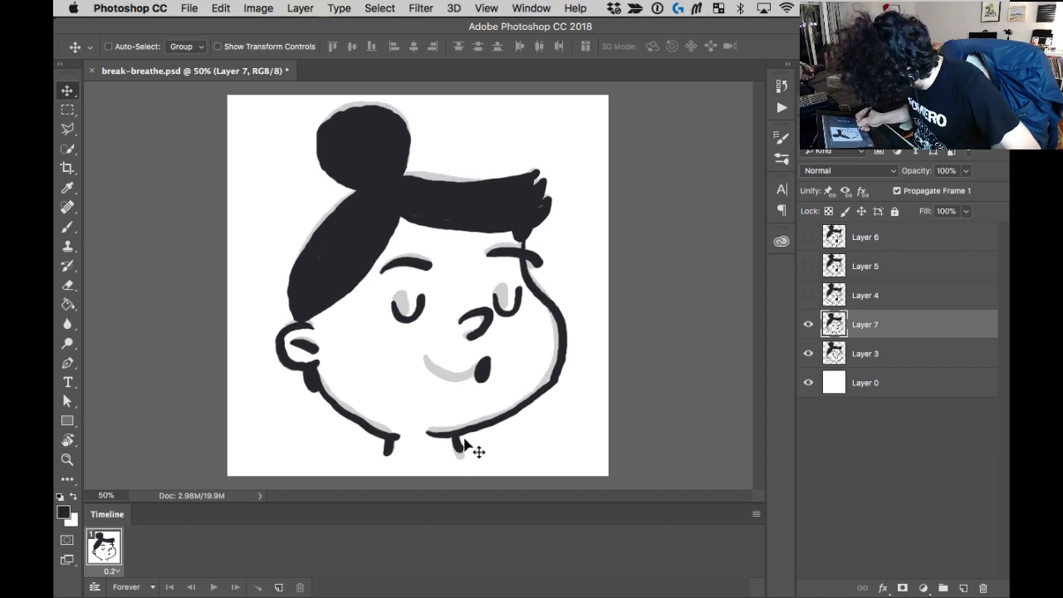
# Extend the right neck line down to match the faded reference and touch up the lower right jawline with the eraser and brush.
pyautogui.press('b')
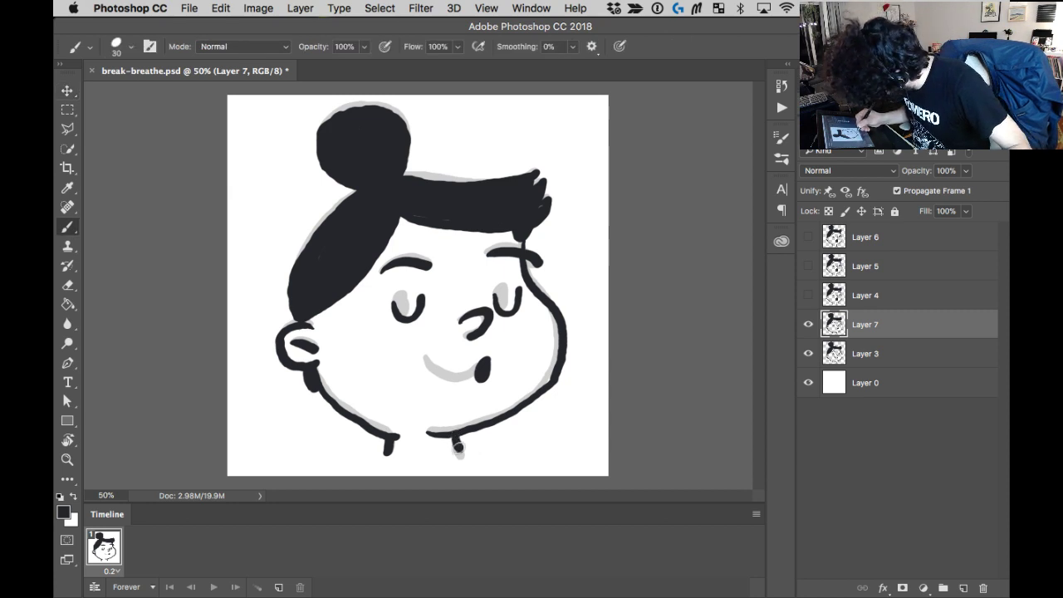
pyautogui.moveTo(461, 453); pyautogui.dragTo(468, 435)
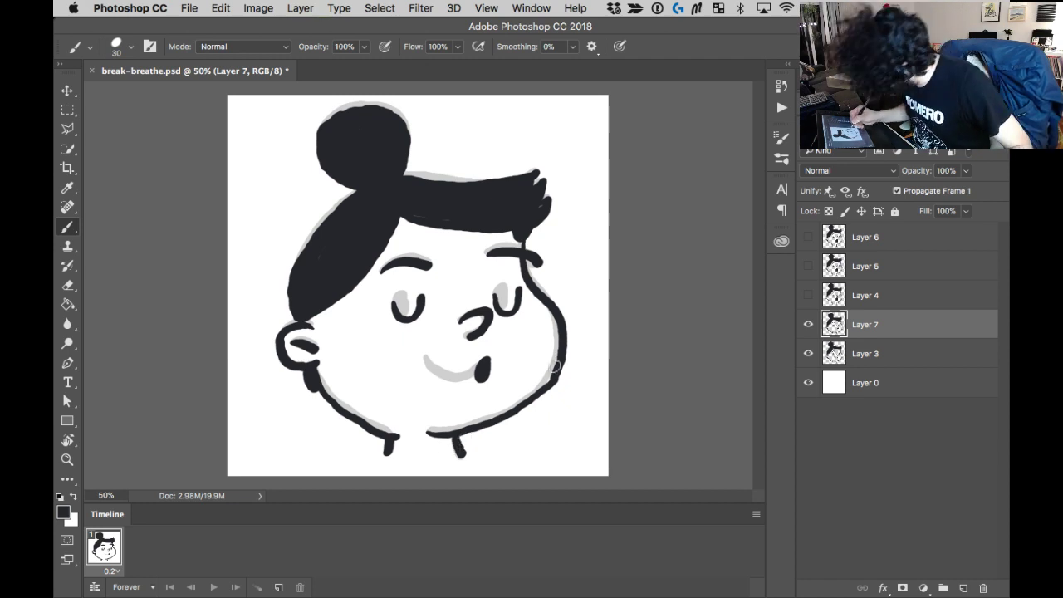
pyautogui.press('e')
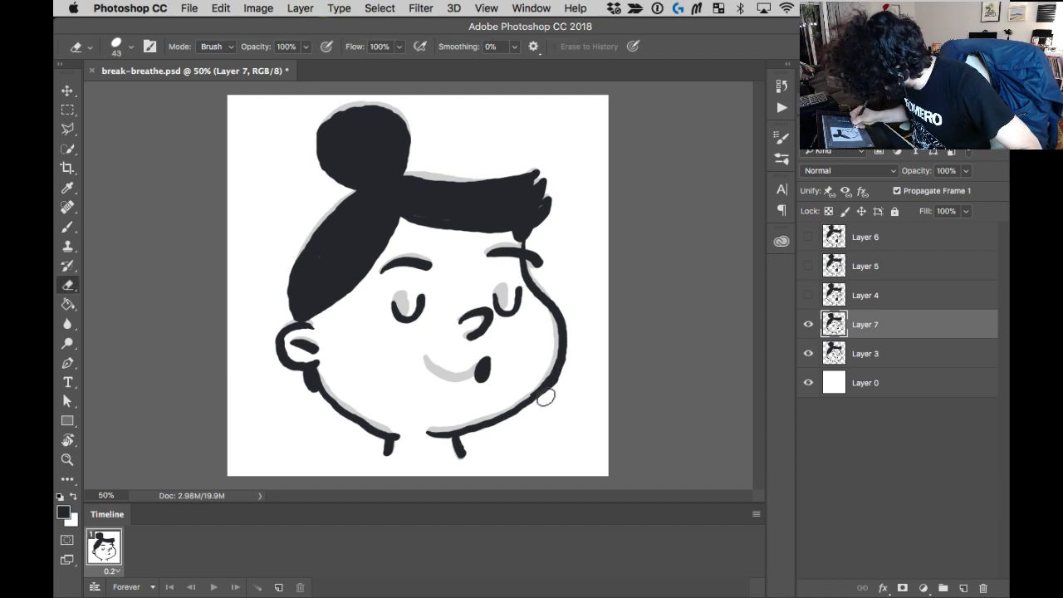
pyautogui.press('b')
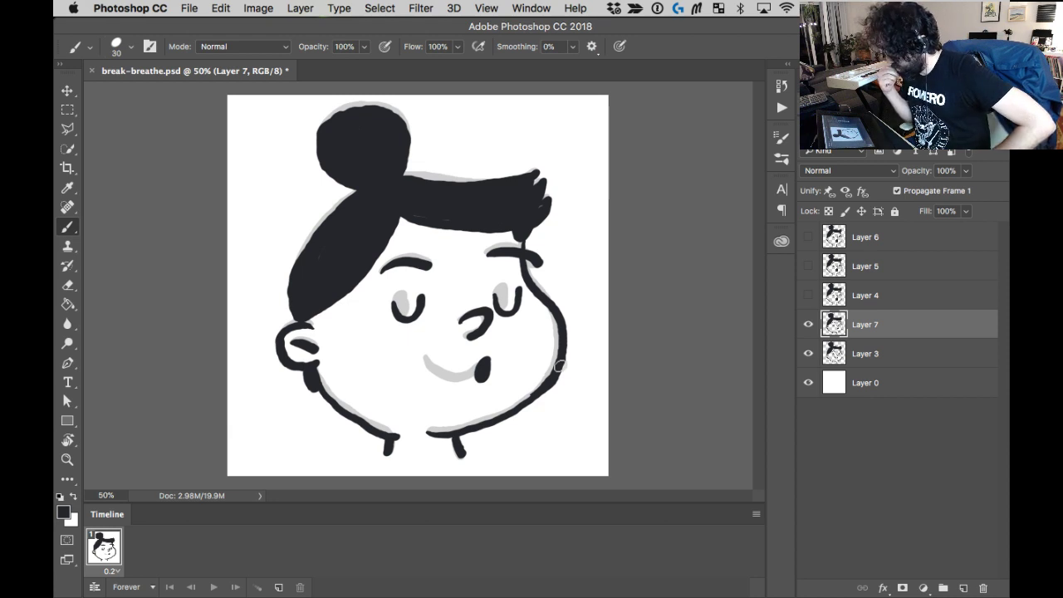
# Hide the Layer 3 reference and compare Layer 7's drawing with Layers 4 and 3 by switching their visibility.
pyautogui.click(808, 353)
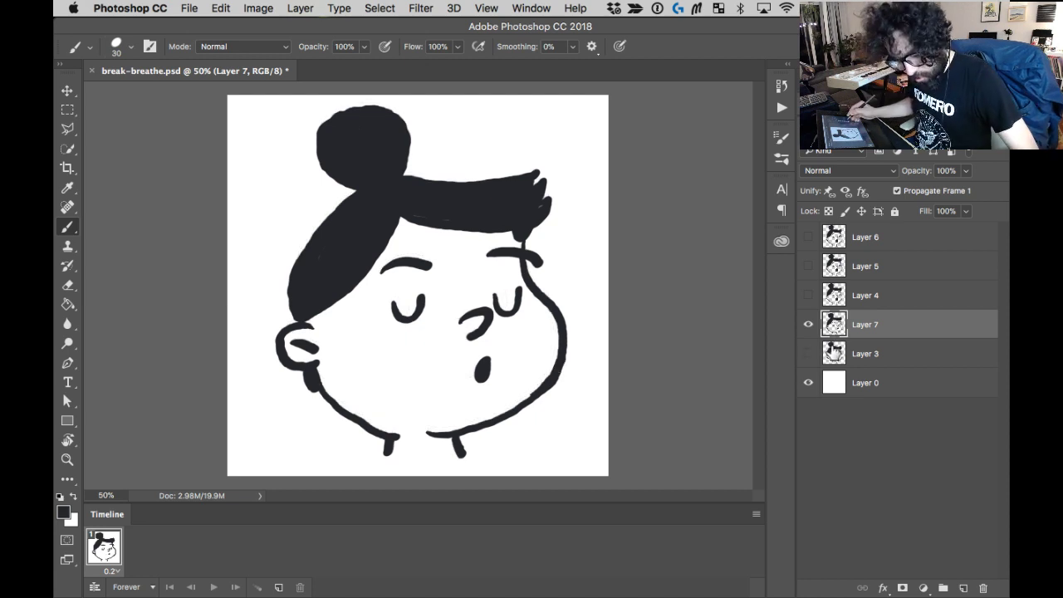
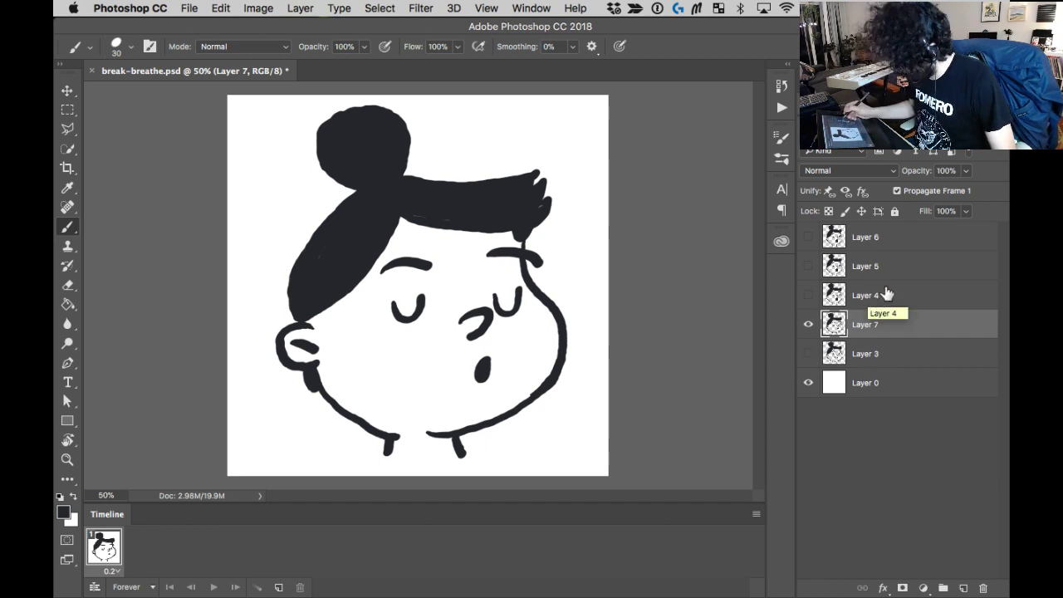
pyautogui.click(810, 331)
pyautogui.click(808, 295)
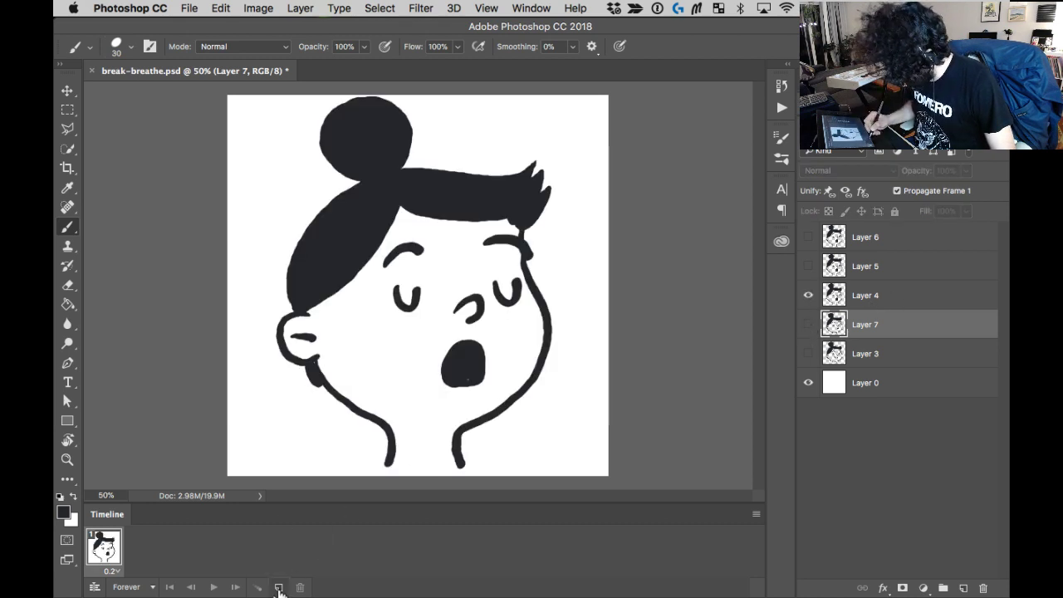
pyautogui.click(808, 325)
pyautogui.click(808, 295)
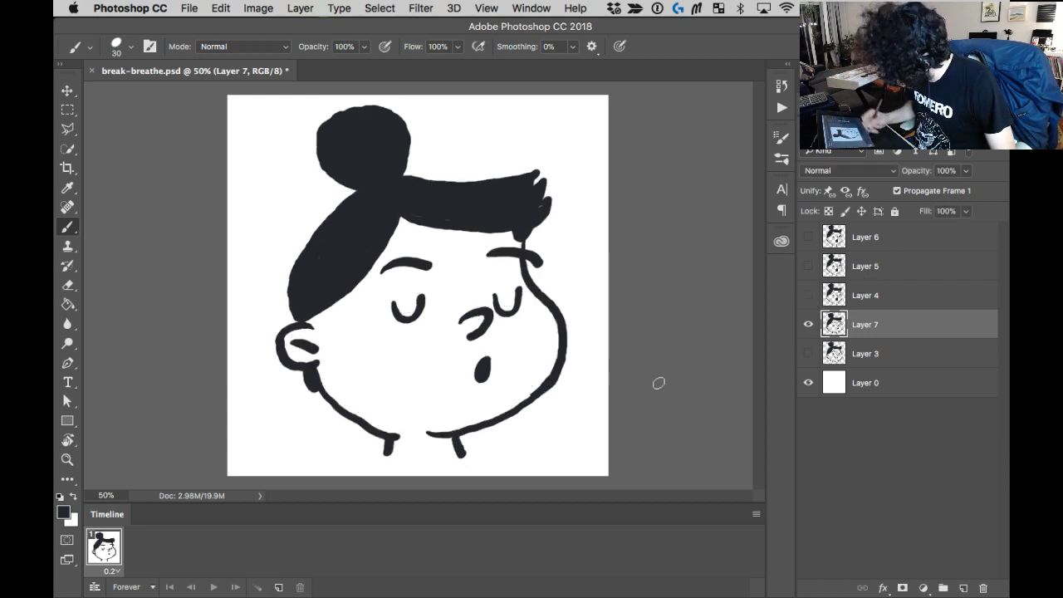
pyautogui.click(809, 354)
pyautogui.click(808, 354)
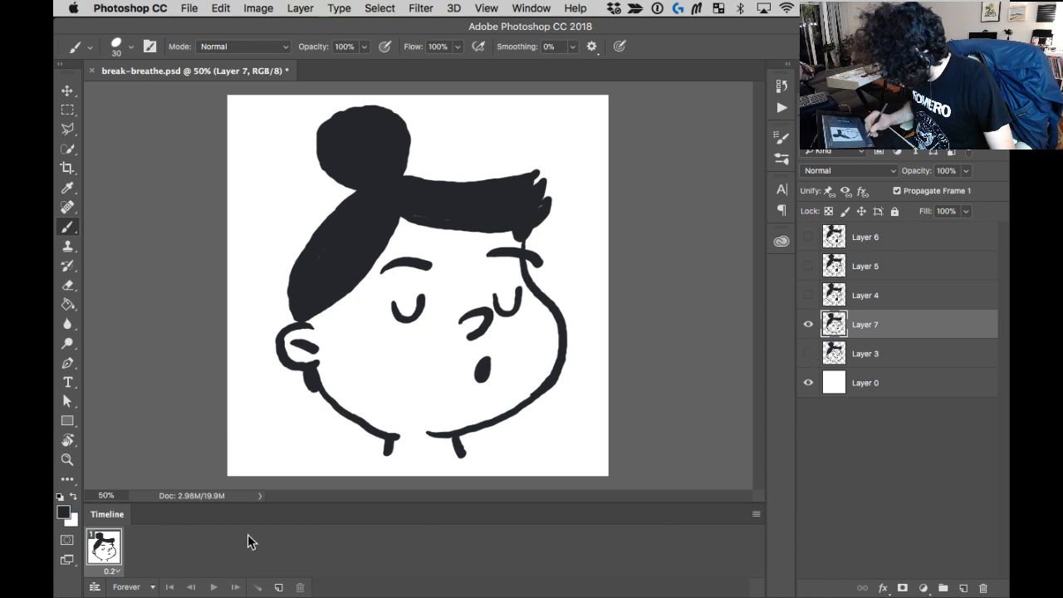
# Add timeline frames after the first one that show Layer 4, Layer 5 and Layer 6 in turn.
pyautogui.click(279, 587)
pyautogui.click(809, 295)
pyautogui.click(809, 325)
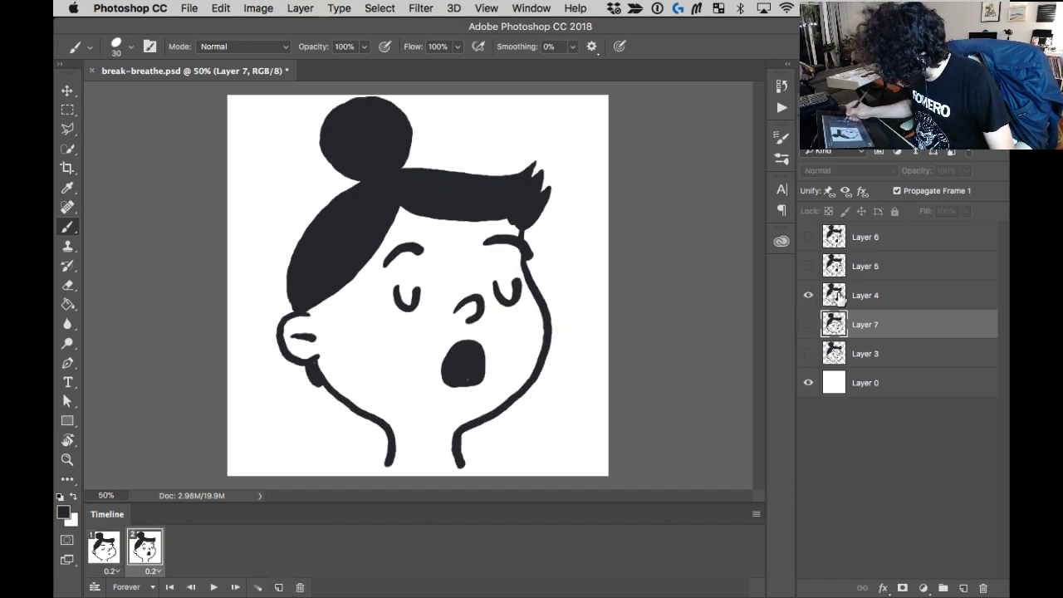
pyautogui.click(279, 587)
pyautogui.click(280, 587)
pyautogui.click(808, 237)
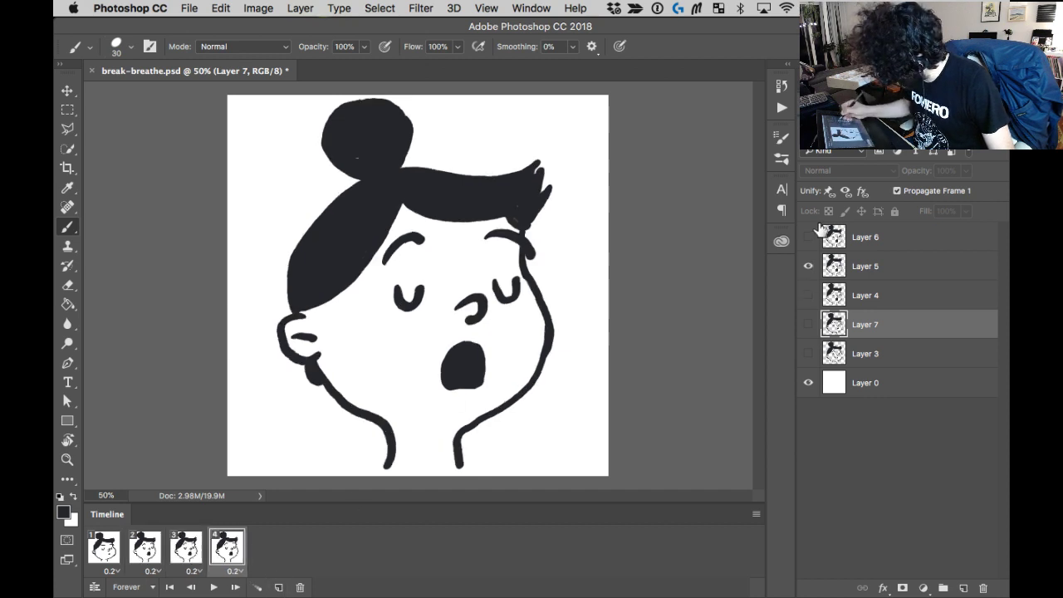
pyautogui.click(808, 295)
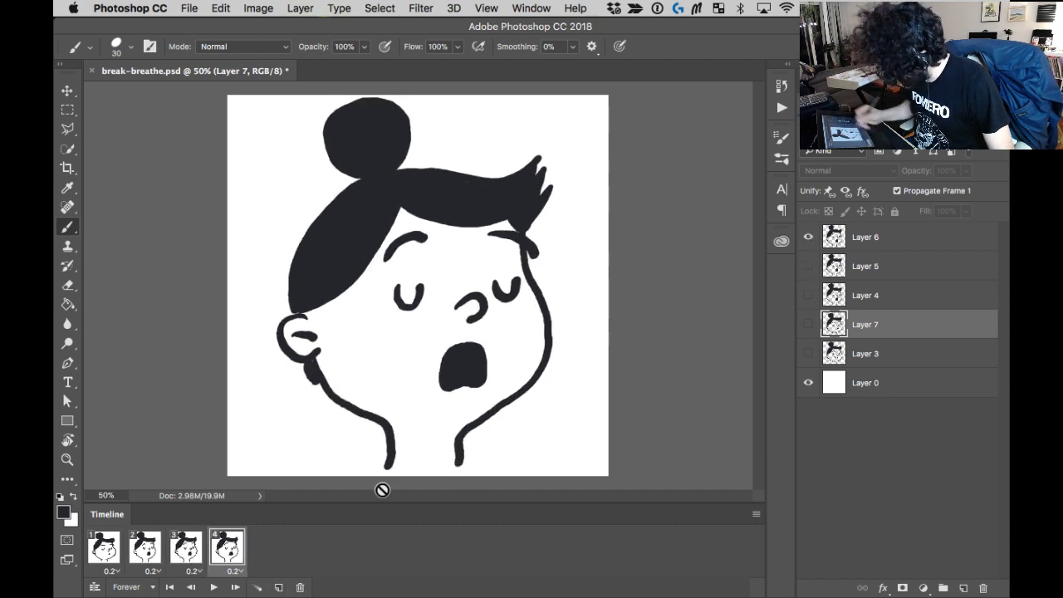
# Hold Layer 6 over two more timeline frames and add a seventh frame showing Layer 4 instead.
pyautogui.click(279, 587)
pyautogui.click(279, 588)
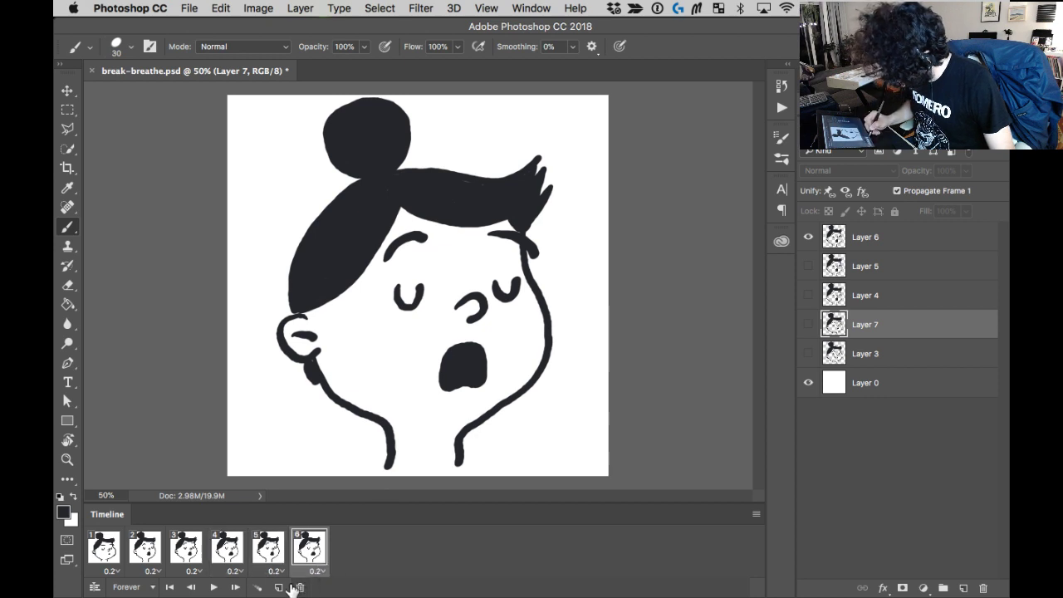
pyautogui.click(280, 588)
pyautogui.click(808, 295)
pyautogui.click(808, 236)
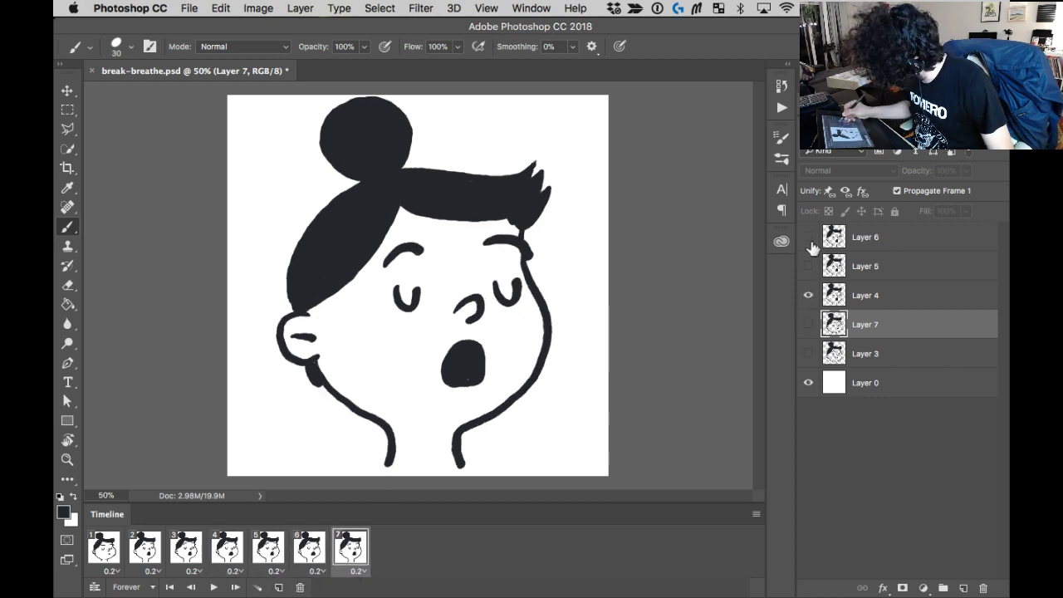
# Add an eighth timeline frame showing only Layer 7 over the background and set its delay to 1 second.
pyautogui.click(279, 588)
pyautogui.click(809, 295)
pyautogui.click(809, 324)
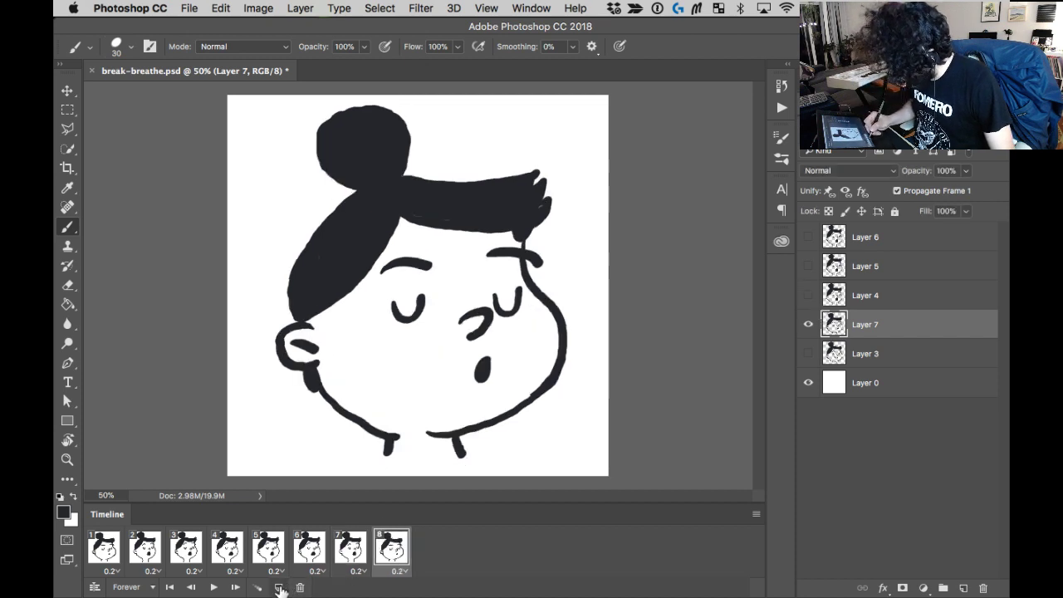
pyautogui.click(399, 572)
pyautogui.click(442, 493)
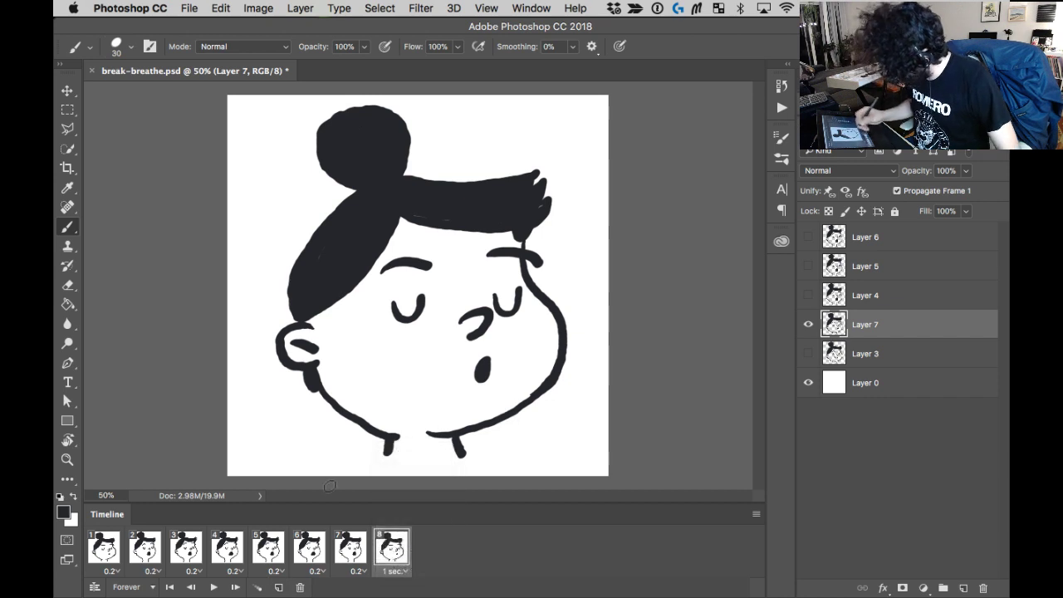
# Play the frame animation from the first frame, stop it and return to frame 1.
pyautogui.click(104, 565)
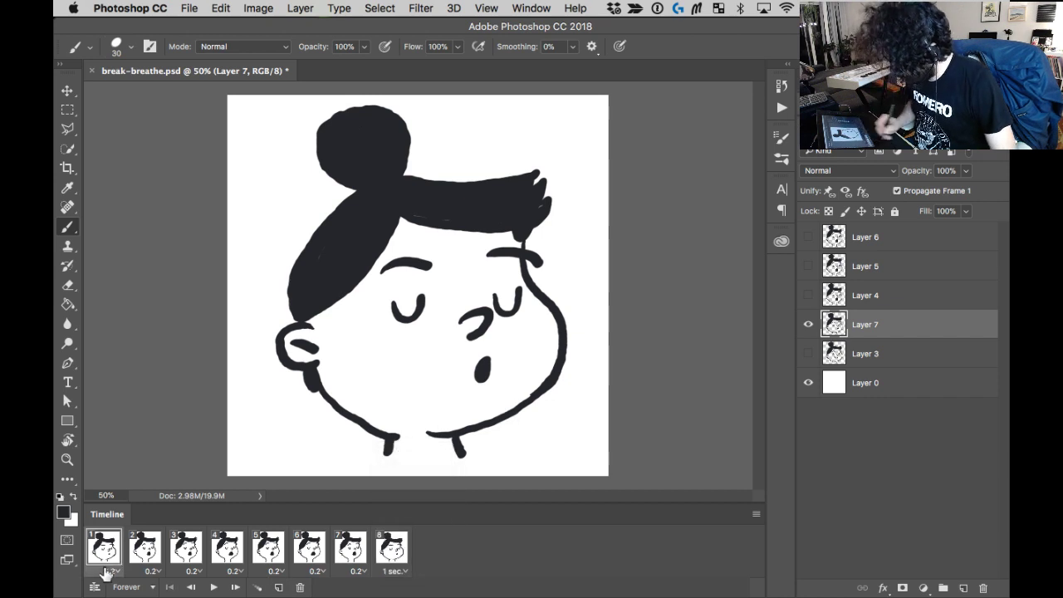
pyautogui.press('space')
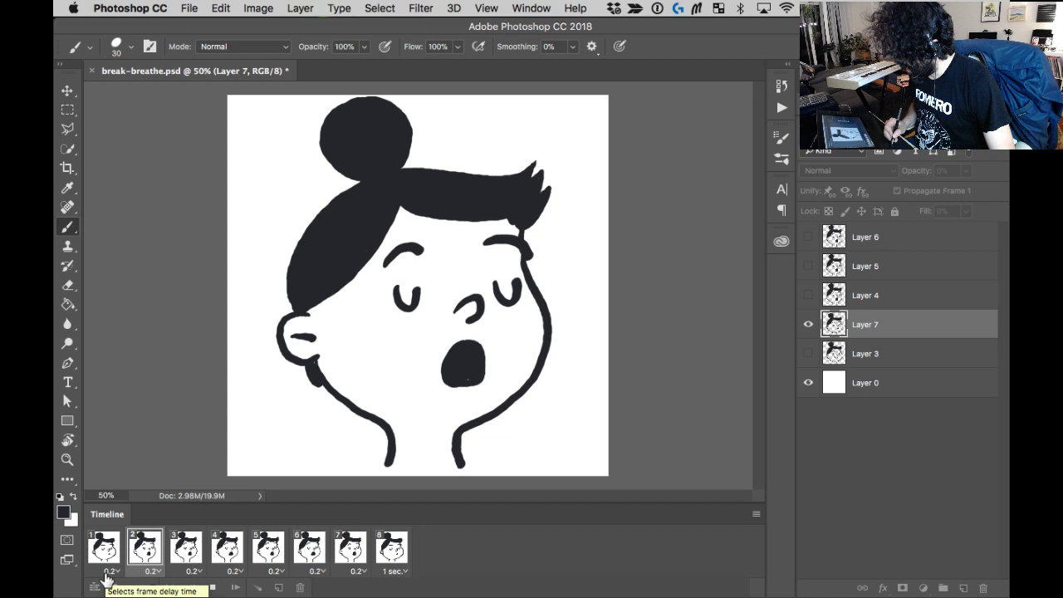
pyautogui.press('space')
pyautogui.click(119, 546)
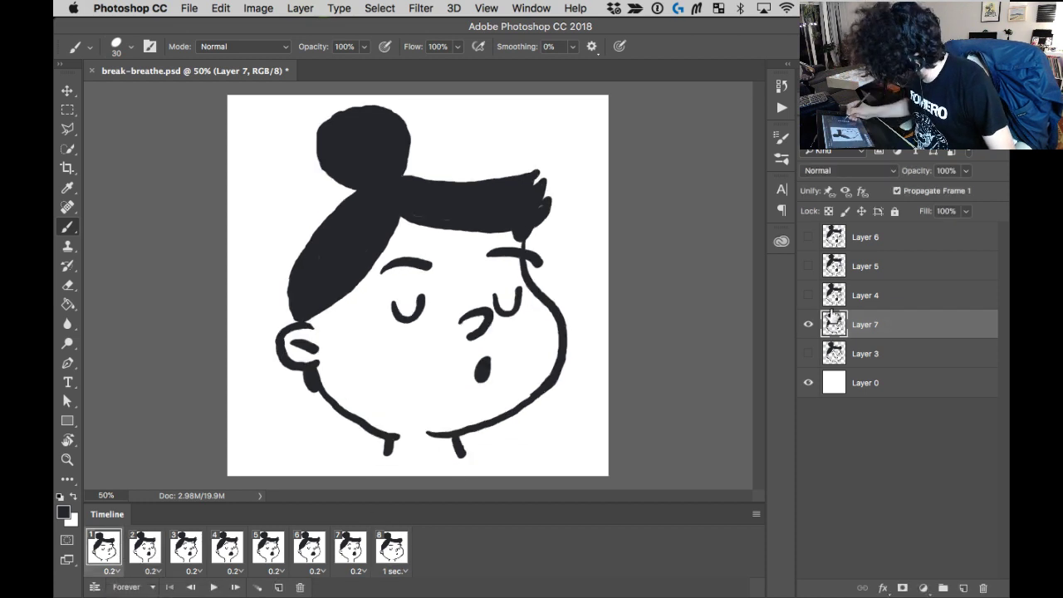
# Delete timeline frames 2 through 8, keeping only the first frame.
pyautogui.click(392, 548)
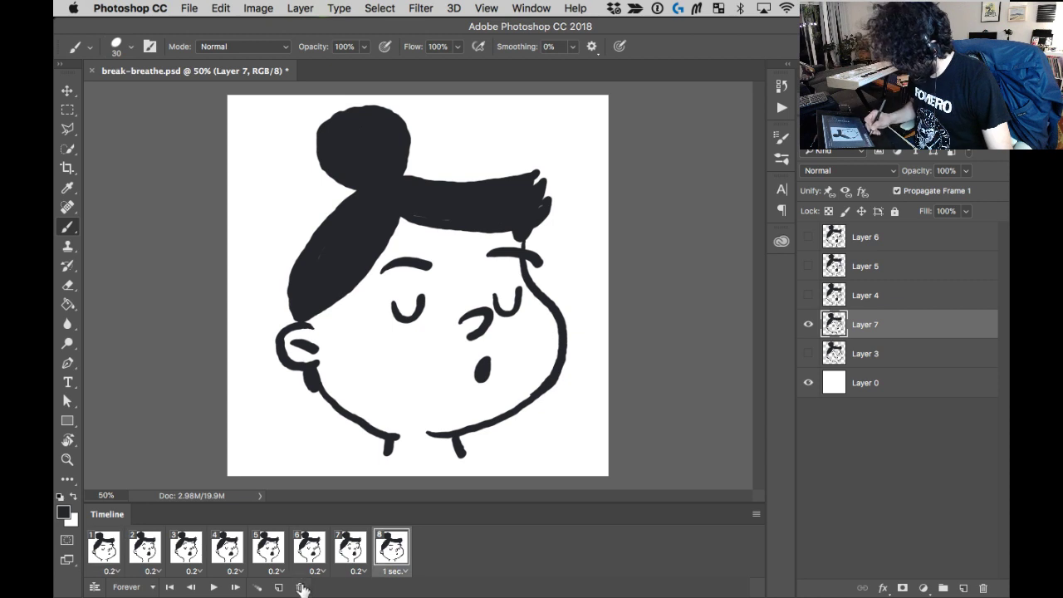
pyautogui.keyDown('shift'); pyautogui.click(149, 561); pyautogui.keyUp('shift')
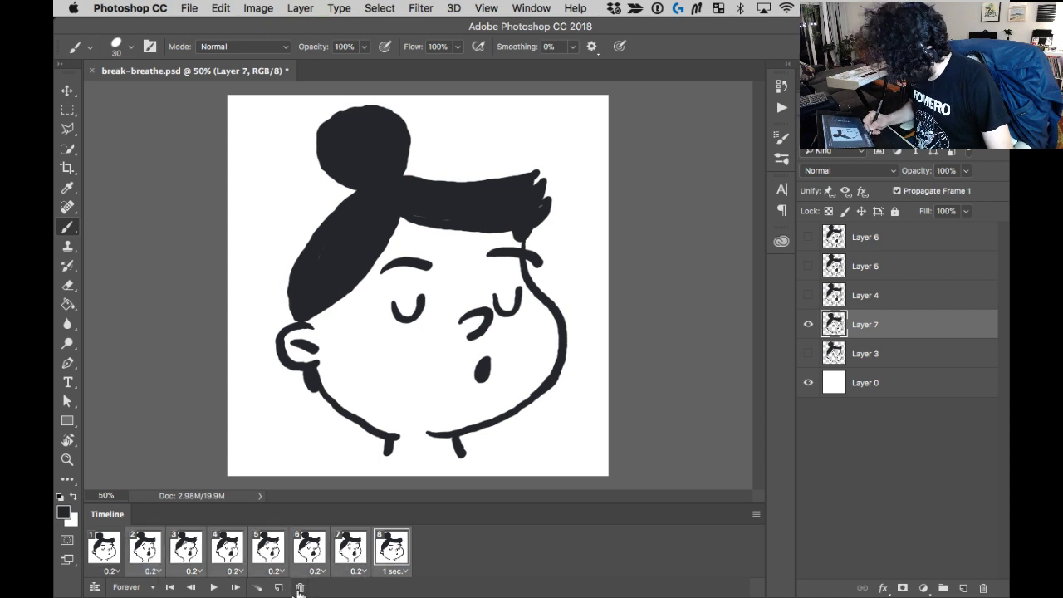
pyautogui.click(300, 588)
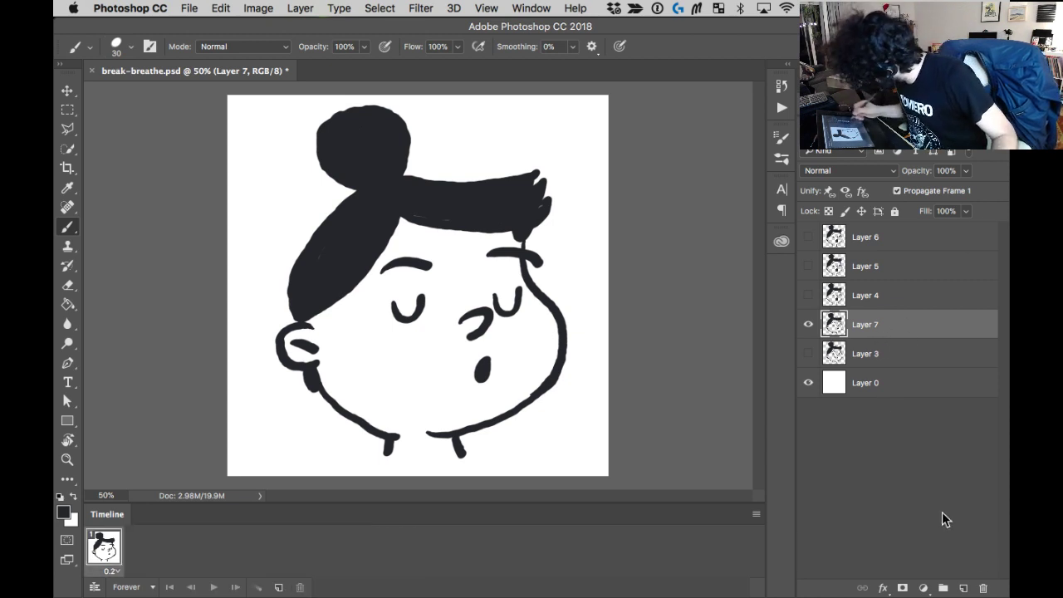
# Add a new layer above Layer 7, lower Layer 7's opacity to a faint grey reference and make Layer 8 active.
pyautogui.click(966, 587)
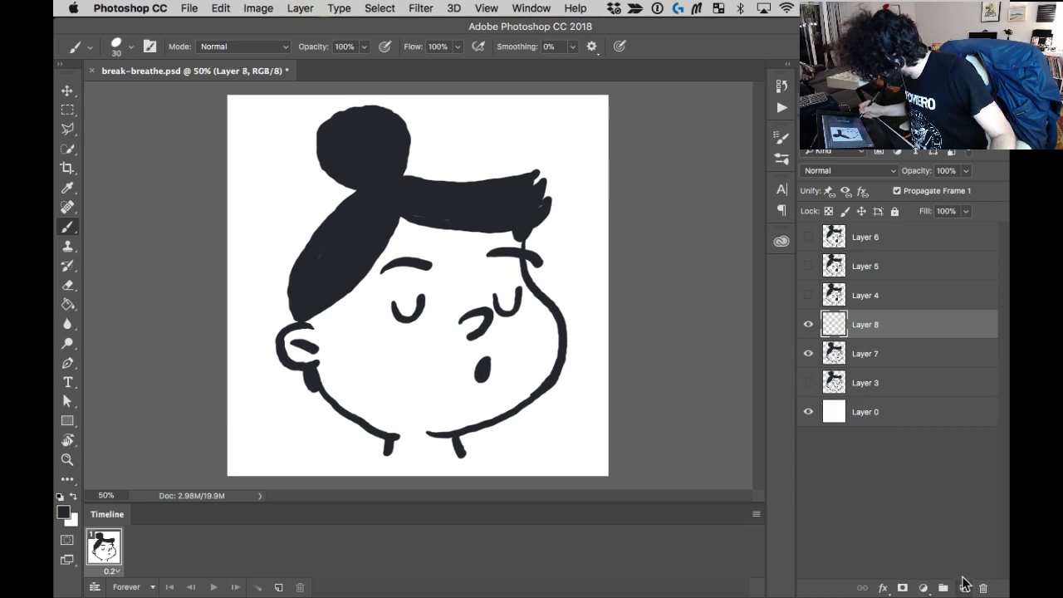
pyautogui.click(914, 353)
pyautogui.click(967, 171)
pyautogui.moveTo(964, 190); pyautogui.dragTo(910, 189)
pyautogui.click(873, 329)
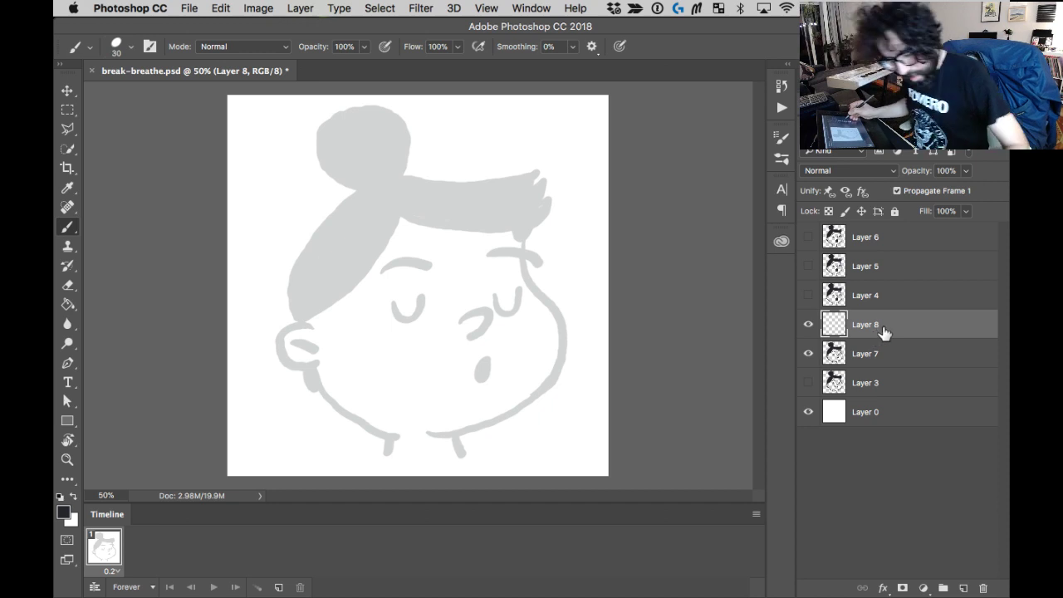
# Paint the hair bun as a solid dark shape on Layer 8 over the faded Layer 7 reference.
pyautogui.press('super+equal')
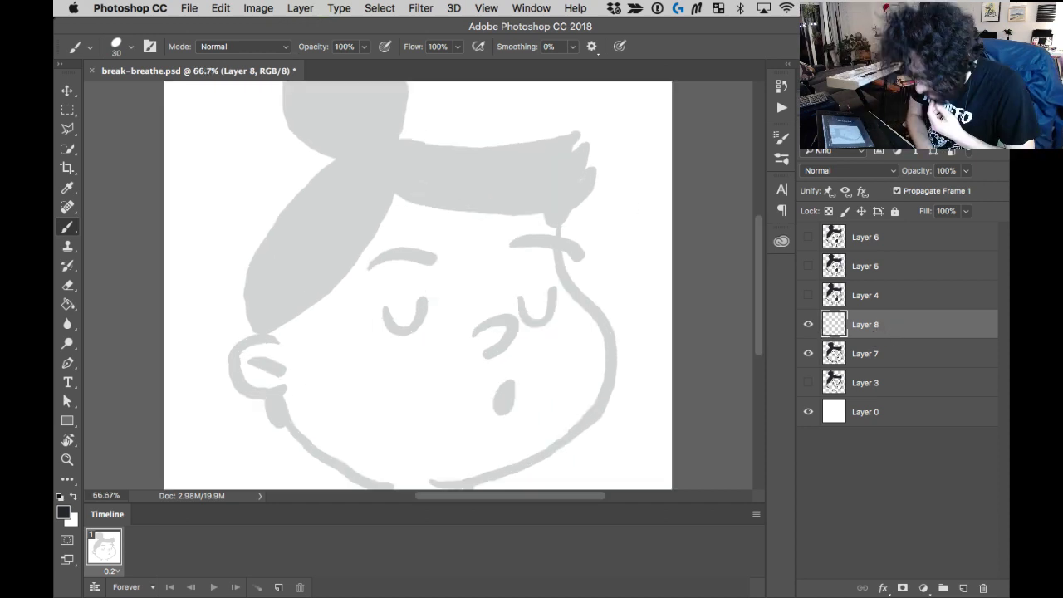
pyautogui.scroll(3, 759, 290)
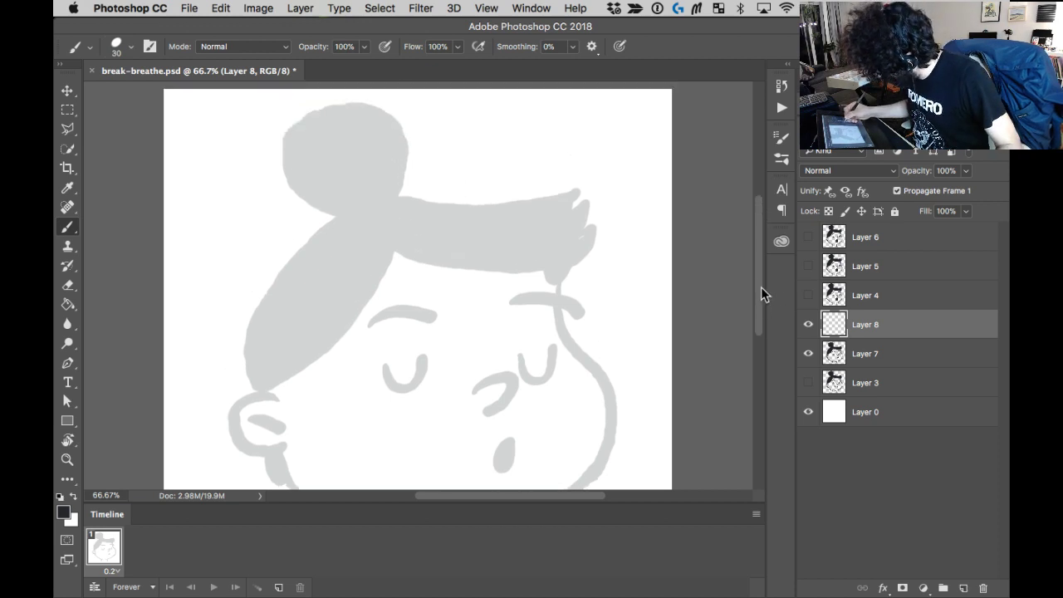
pyautogui.scroll(-1, 762, 296)
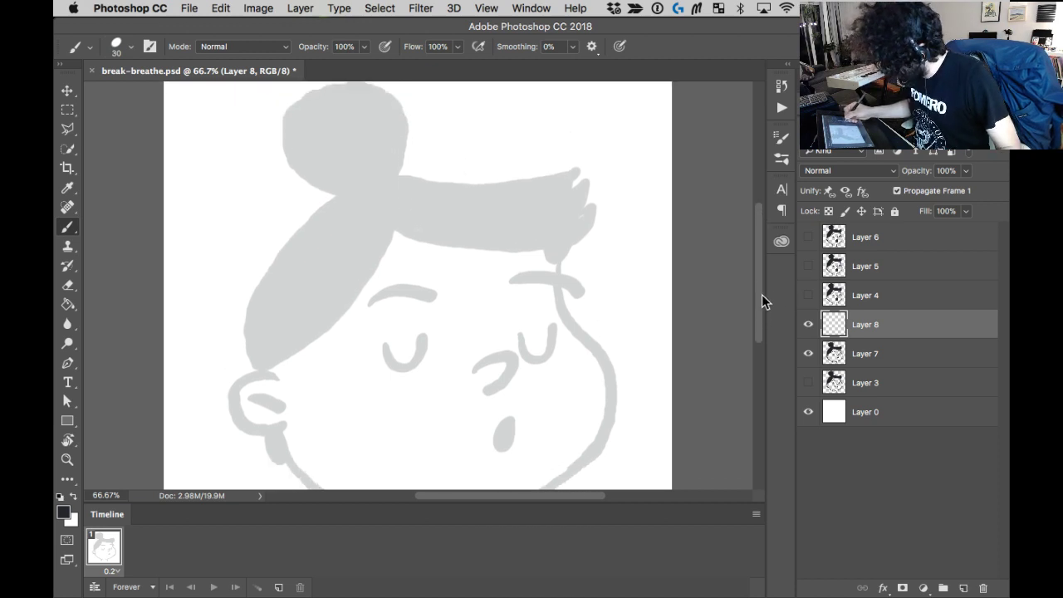
pyautogui.scroll(2, 762, 294)
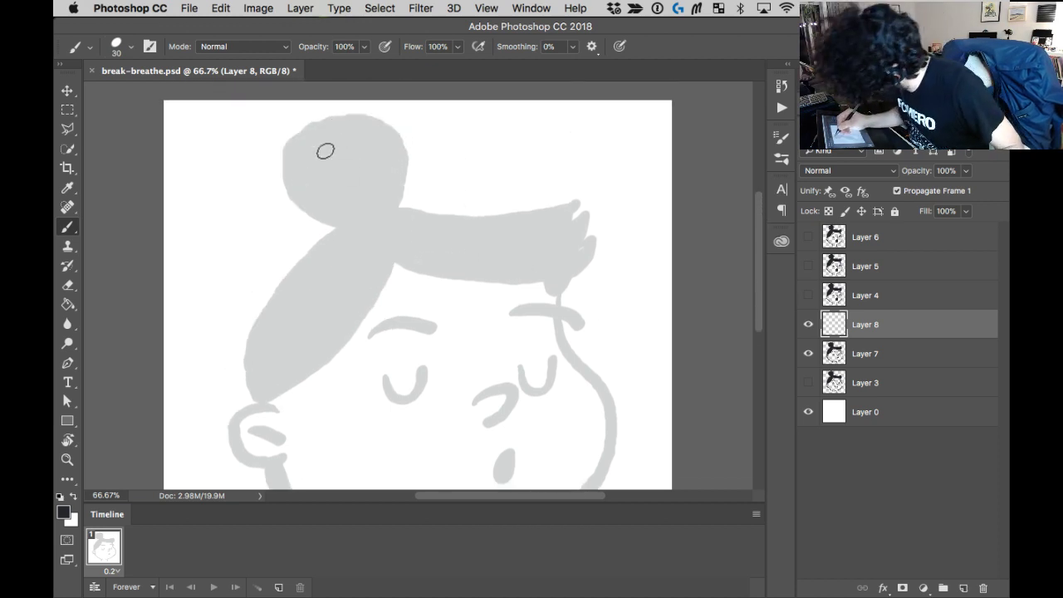
pyautogui.moveTo(337, 123)
pyautogui.mouseDown()
pyautogui.moveTo(285, 166)
pyautogui.moveTo(328, 218)
pyautogui.moveTo(363, 218)
pyautogui.mouseUp()
pyautogui.moveTo(330, 121)
pyautogui.mouseDown()
pyautogui.moveTo(388, 134)
pyautogui.moveTo(399, 162)
pyautogui.moveTo(382, 208)
pyautogui.moveTo(371, 213)
pyautogui.moveTo(332, 132)
pyautogui.moveTo(312, 155)
pyautogui.moveTo(343, 211)
pyautogui.moveTo(316, 151)
pyautogui.moveTo(382, 197)
pyautogui.mouseUp()
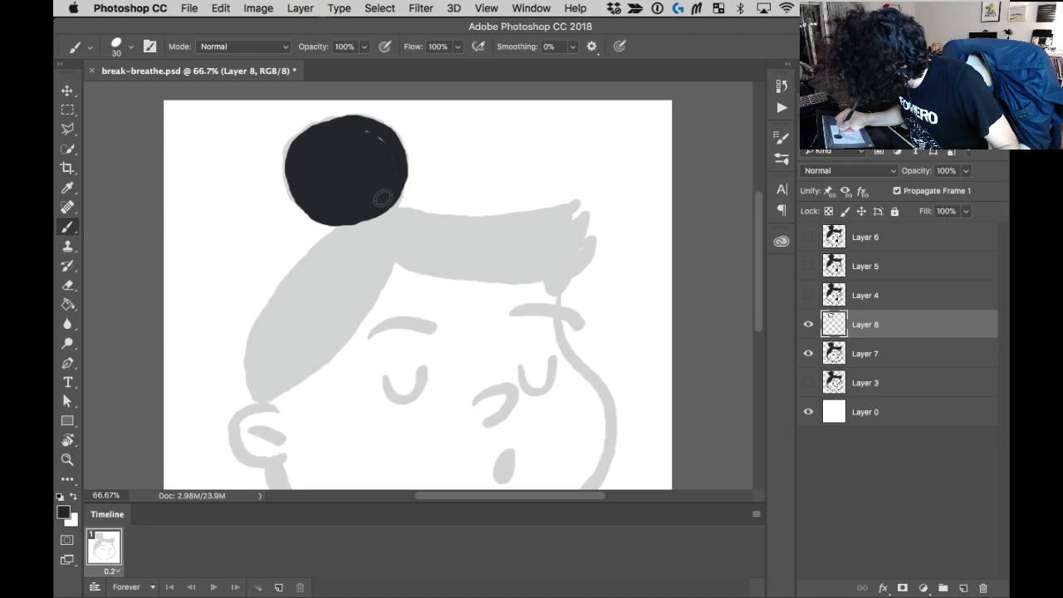
# Outline the side hair and the fringe with its spiky tip on Layer 8 in dark brush strokes.
pyautogui.moveTo(571, 291); pyautogui.dragTo(561, 247)
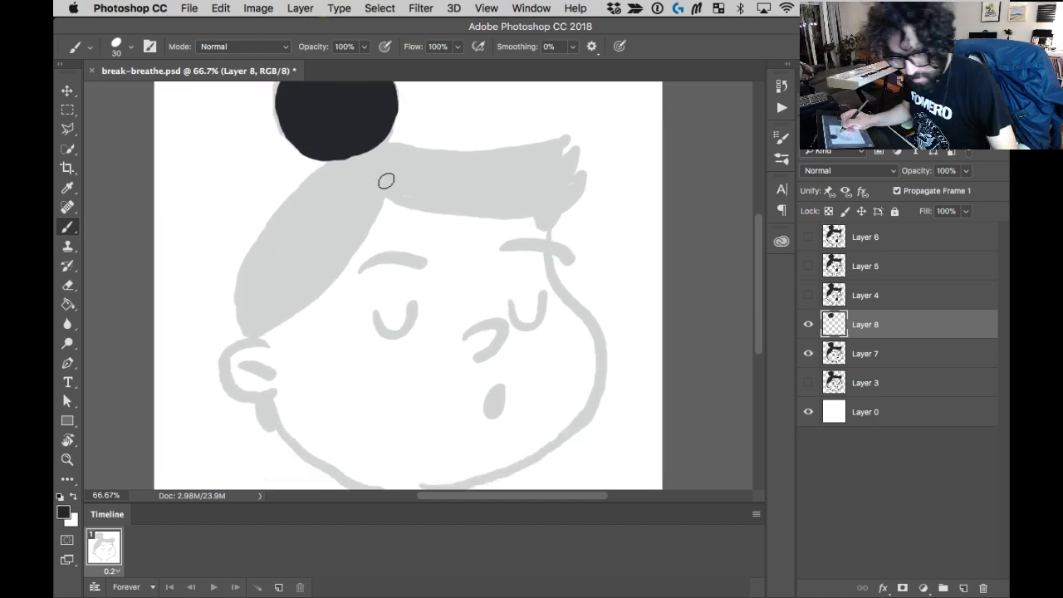
pyautogui.moveTo(349, 157)
pyautogui.mouseDown()
pyautogui.moveTo(335, 161)
pyautogui.moveTo(243, 332)
pyautogui.moveTo(320, 287)
pyautogui.moveTo(383, 174)
pyautogui.moveTo(438, 208)
pyautogui.moveTo(550, 204)
pyautogui.mouseUp()
pyautogui.moveTo(341, 160)
pyautogui.mouseDown()
pyautogui.moveTo(567, 133)
pyautogui.moveTo(545, 177)
pyautogui.moveTo(578, 145)
pyautogui.moveTo(558, 181)
pyautogui.moveTo(584, 171)
pyautogui.moveTo(565, 203)
pyautogui.moveTo(533, 212)
pyautogui.mouseUp()
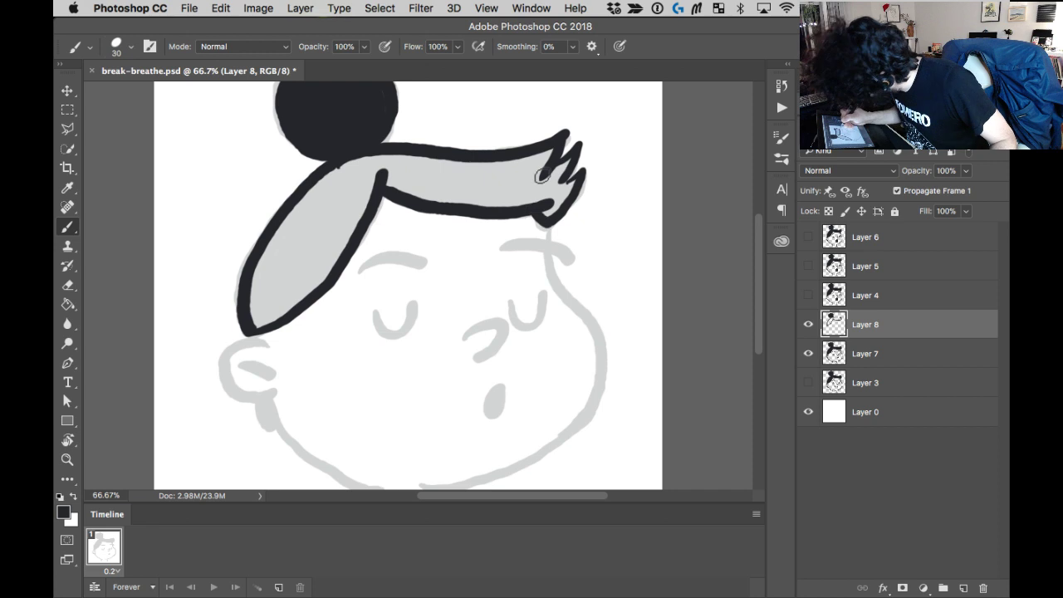
# Paint the small open mouth with a hooked upper end and trace both eyebrows, redoing the first eyebrow stroke.
pyautogui.scroll(-3, 493, 329)
pyautogui.moveTo(483, 328)
pyautogui.mouseDown()
pyautogui.moveTo(476, 351)
pyautogui.moveTo(502, 316)
pyautogui.mouseUp()
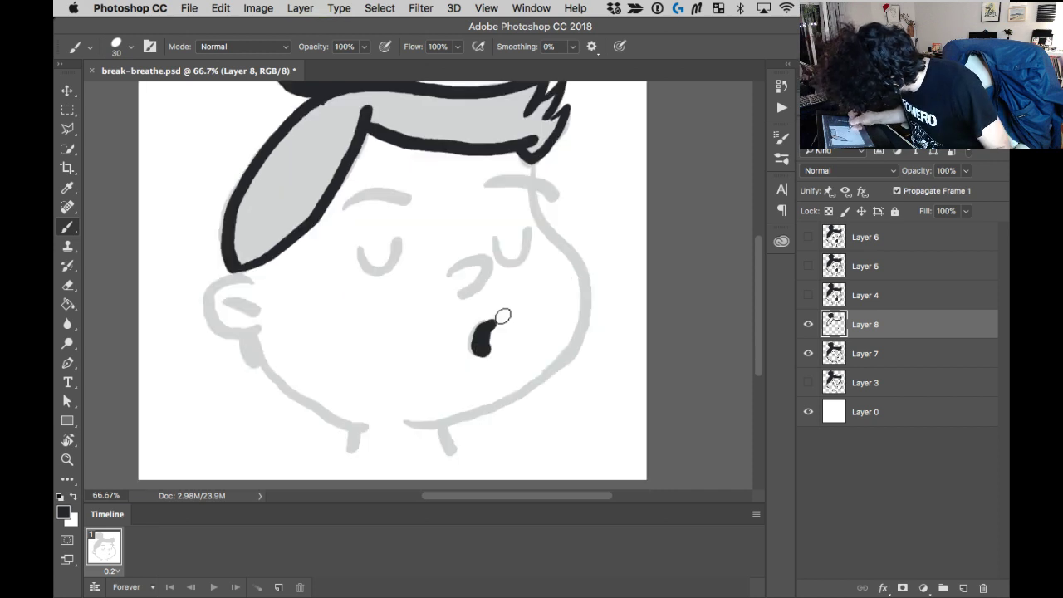
pyautogui.moveTo(343, 208); pyautogui.dragTo(409, 198)
pyautogui.press('super+z')
pyautogui.moveTo(343, 207); pyautogui.dragTo(406, 199)
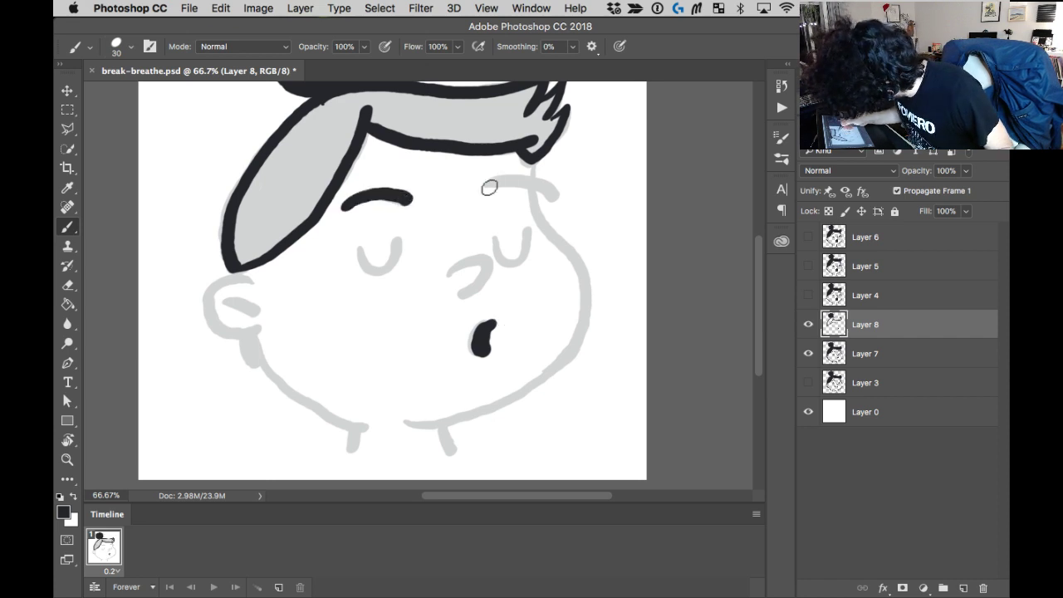
pyautogui.moveTo(490, 186); pyautogui.dragTo(559, 193)
# Trace the face outline from forehead to chin, the opposite jawline and both short neck lines.
pyautogui.moveTo(532, 166)
pyautogui.mouseDown()
pyautogui.moveTo(516, 130)
pyautogui.moveTo(519, 162)
pyautogui.moveTo(556, 227)
pyautogui.moveTo(558, 315)
pyautogui.moveTo(387, 387)
pyautogui.mouseUp()
pyautogui.moveTo(238, 293)
pyautogui.mouseDown()
pyautogui.moveTo(268, 356)
pyautogui.moveTo(341, 398)
pyautogui.mouseUp()
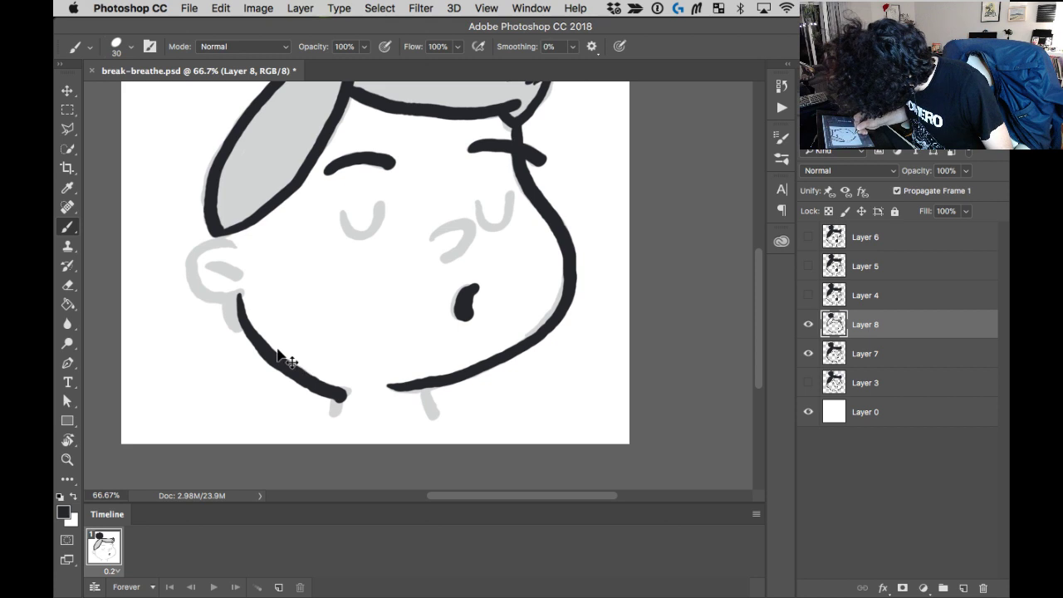
pyautogui.moveTo(338, 397); pyautogui.dragTo(332, 413)
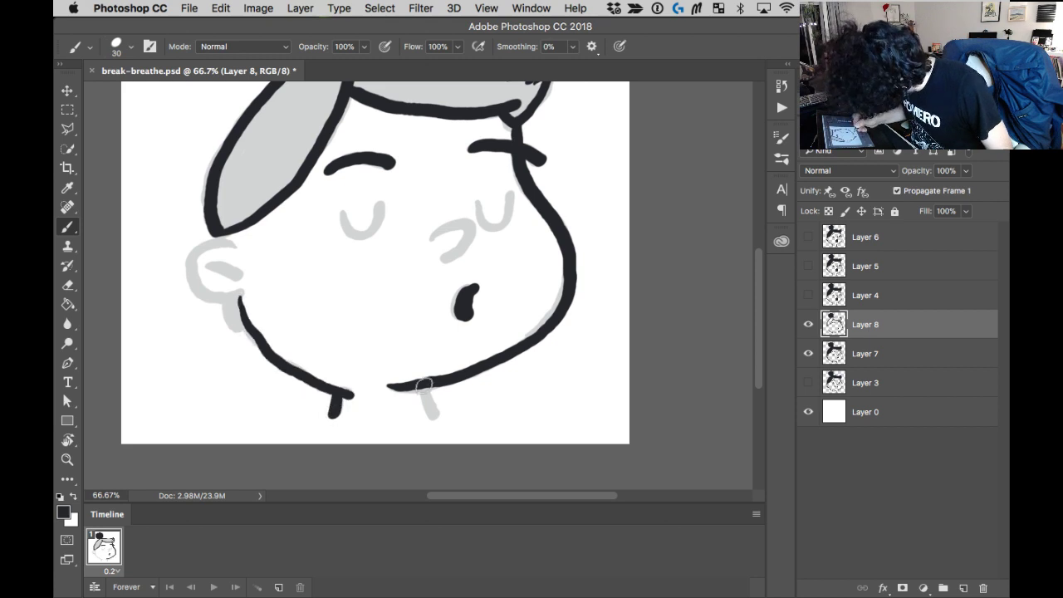
pyautogui.moveTo(426, 389); pyautogui.dragTo(434, 413)
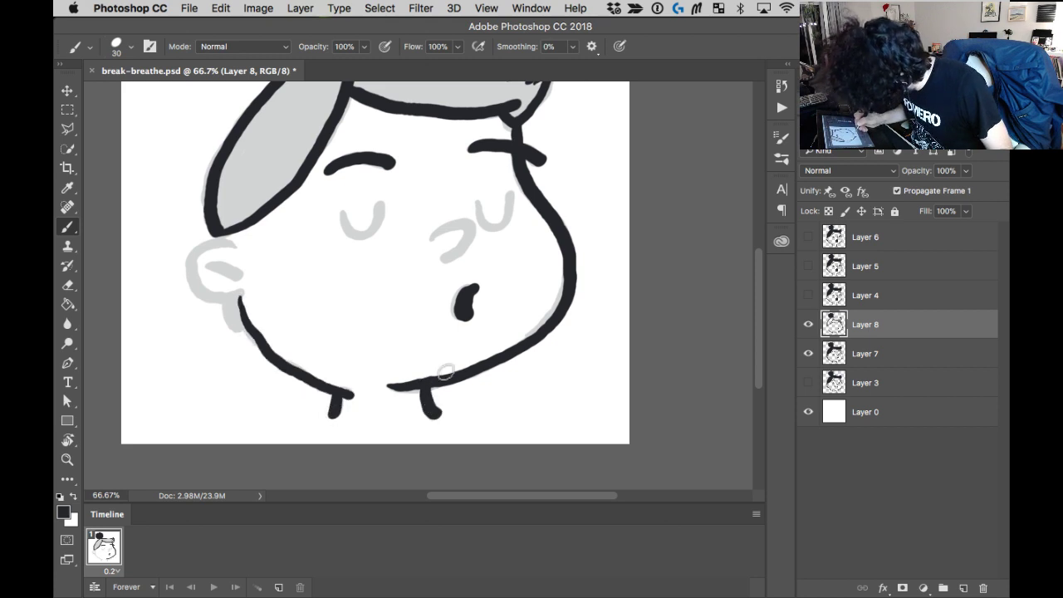
# Trace both closed eyes, the nose and the ear, including the dark hair patch below the ear.
pyautogui.moveTo(423, 318); pyautogui.dragTo(453, 372)
pyautogui.moveTo(373, 268)
pyautogui.mouseDown()
pyautogui.moveTo(399, 286)
pyautogui.moveTo(410, 258)
pyautogui.mouseUp()
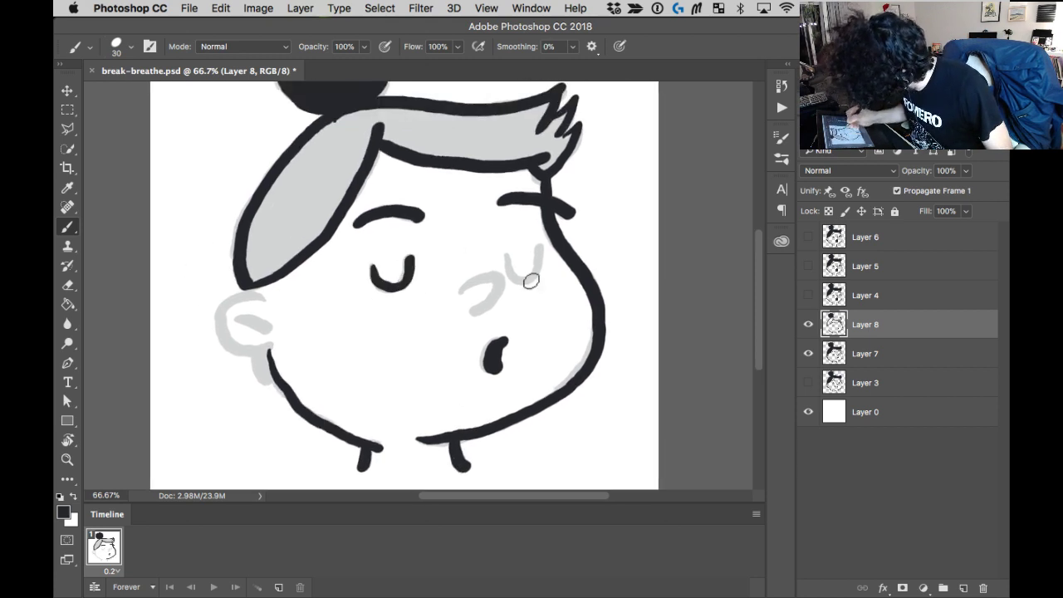
pyautogui.moveTo(508, 258)
pyautogui.mouseDown()
pyautogui.moveTo(542, 274)
pyautogui.moveTo(544, 248)
pyautogui.mouseUp()
pyautogui.moveTo(463, 287)
pyautogui.mouseDown()
pyautogui.moveTo(499, 295)
pyautogui.moveTo(467, 314)
pyautogui.mouseUp()
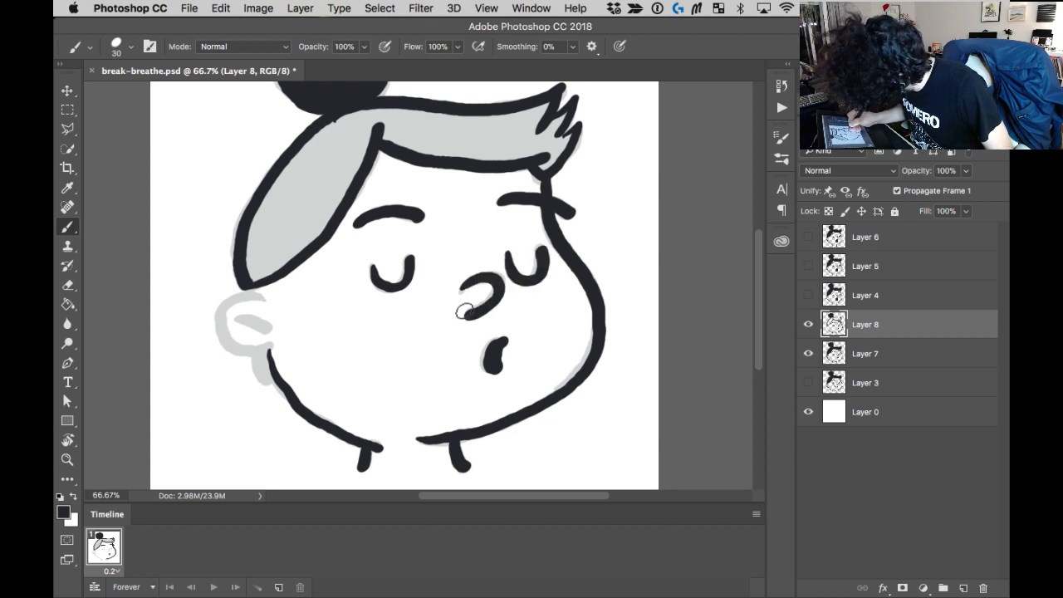
pyautogui.moveTo(266, 297)
pyautogui.mouseDown()
pyautogui.moveTo(225, 306)
pyautogui.moveTo(273, 344)
pyautogui.moveTo(269, 326)
pyautogui.moveTo(256, 369)
pyautogui.moveTo(270, 347)
pyautogui.mouseUp()
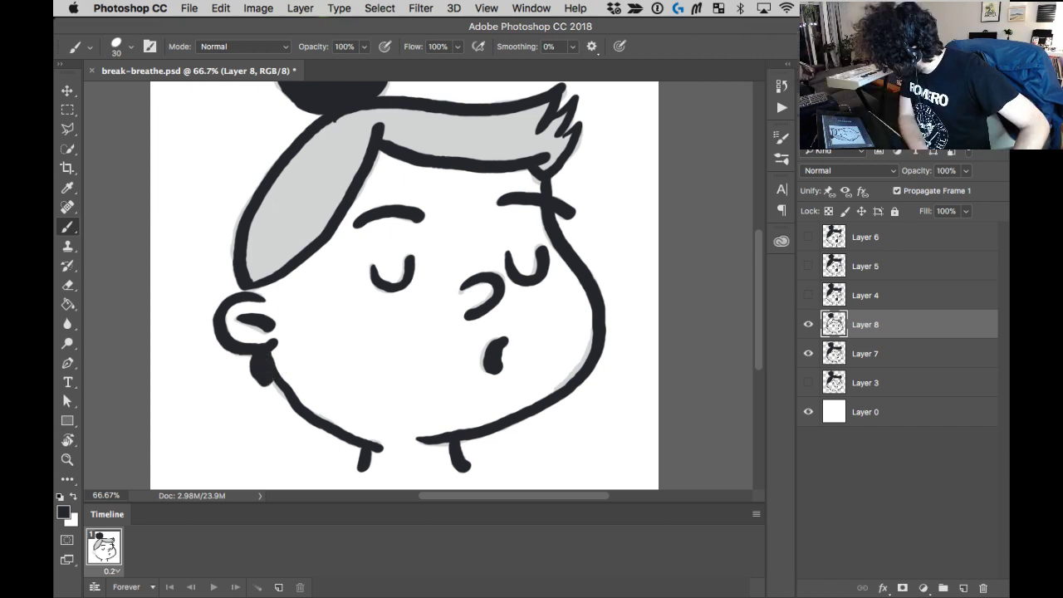
pyautogui.click(992, 7)
pyautogui.scroll(3, 962, 176)
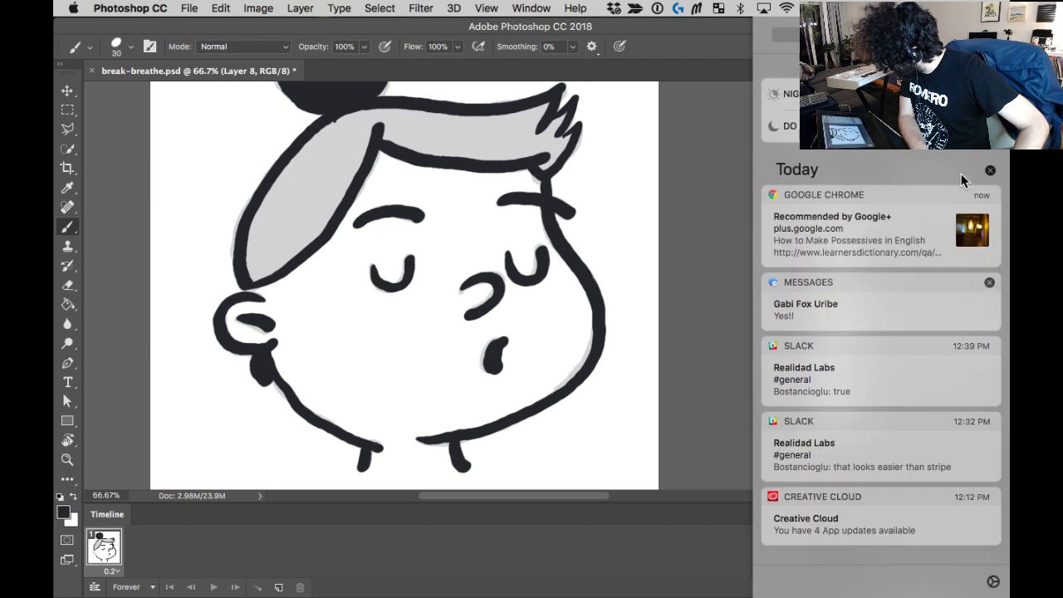
pyautogui.click(684, 178)
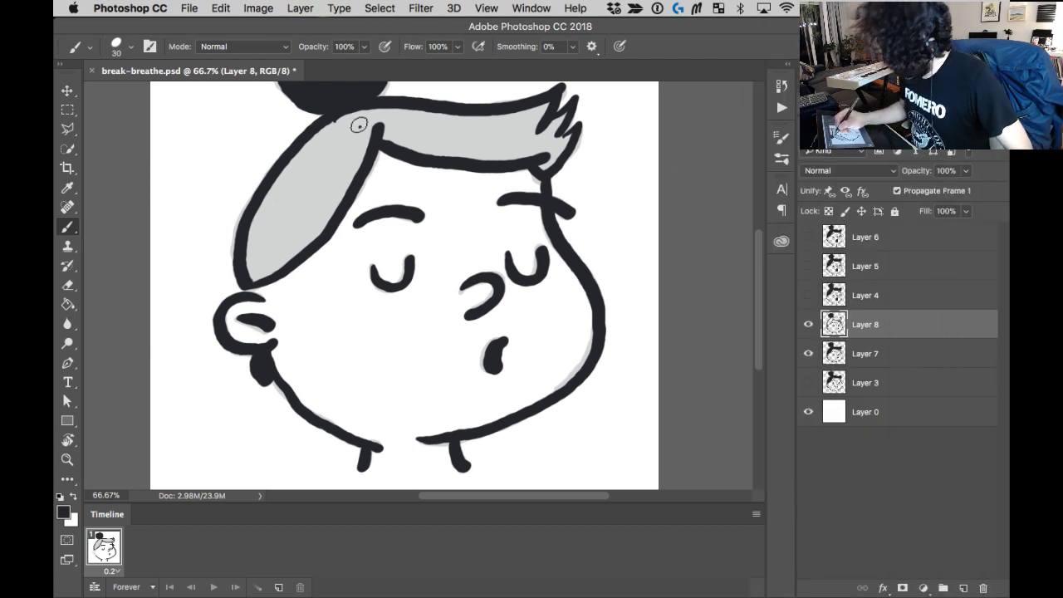
# Fill the outlined side hair and the fringe with solid dark brush strokes on Layer 8.
pyautogui.moveTo(359, 124); pyautogui.dragTo(368, 197)
pyautogui.moveTo(287, 324)
pyautogui.mouseDown()
pyautogui.moveTo(263, 353)
pyautogui.moveTo(261, 301)
pyautogui.moveTo(349, 193)
pyautogui.moveTo(306, 319)
pyautogui.moveTo(364, 232)
pyautogui.moveTo(352, 242)
pyautogui.moveTo(345, 224)
pyautogui.moveTo(327, 232)
pyautogui.moveTo(304, 309)
pyautogui.moveTo(374, 208)
pyautogui.moveTo(272, 314)
pyautogui.moveTo(275, 337)
pyautogui.moveTo(320, 310)
pyautogui.moveTo(280, 339)
pyautogui.moveTo(293, 302)
pyautogui.moveTo(273, 287)
pyautogui.moveTo(307, 235)
pyautogui.moveTo(297, 243)
pyautogui.moveTo(369, 188)
pyautogui.moveTo(353, 194)
pyautogui.moveTo(368, 215)
pyautogui.moveTo(336, 199)
pyautogui.moveTo(265, 331)
pyautogui.mouseUp()
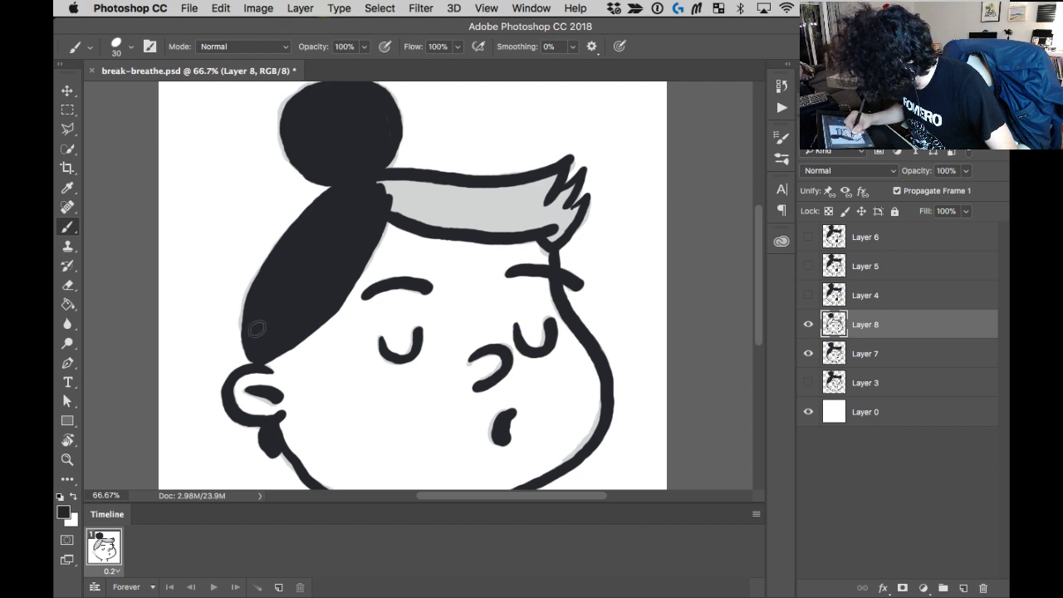
pyautogui.moveTo(385, 191)
pyautogui.mouseDown()
pyautogui.moveTo(556, 239)
pyautogui.moveTo(577, 214)
pyautogui.moveTo(389, 186)
pyautogui.moveTo(515, 192)
pyautogui.moveTo(534, 207)
pyautogui.moveTo(545, 193)
pyautogui.moveTo(442, 222)
pyautogui.mouseUp()
pyautogui.scroll(-3, 505, 273)
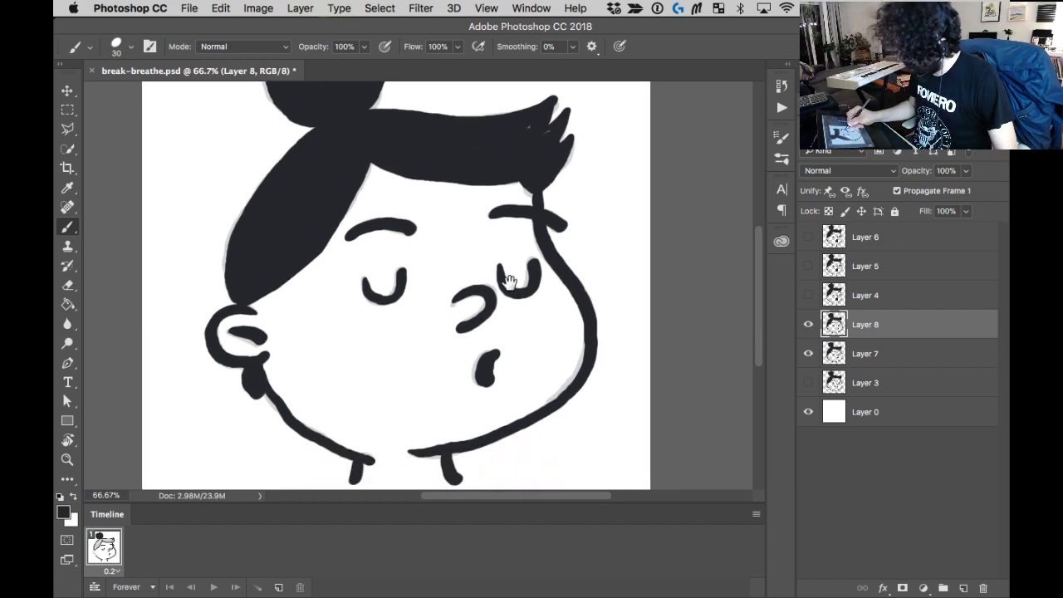
# Fit the whole drawing in view, hide Layer 7 and add a new empty layer above Layer 8.
pyautogui.press('super+minus')
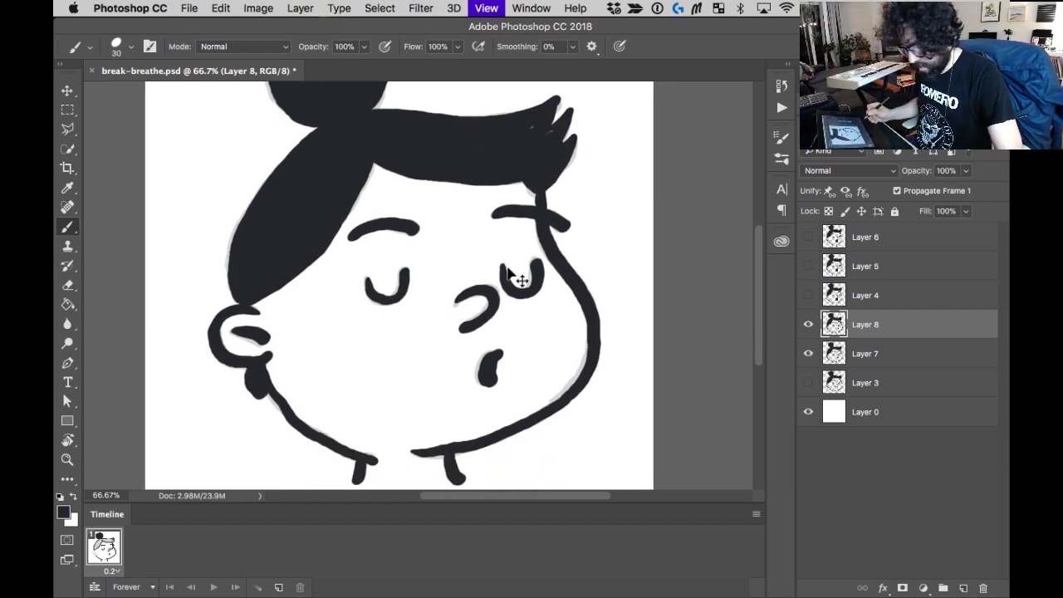
pyautogui.press('super+0')
pyautogui.click(809, 353)
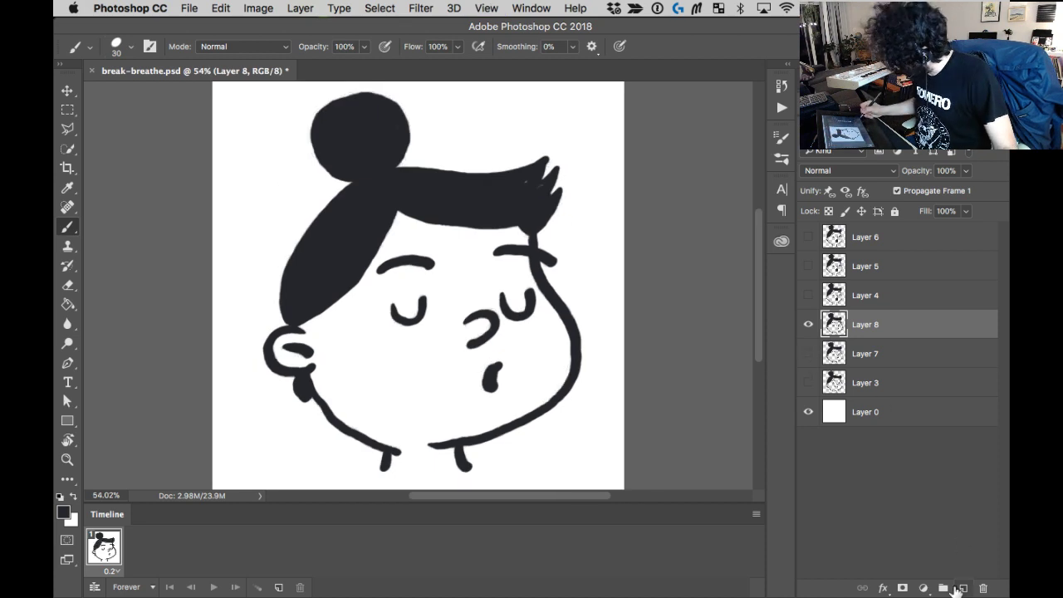
pyautogui.click(964, 587)
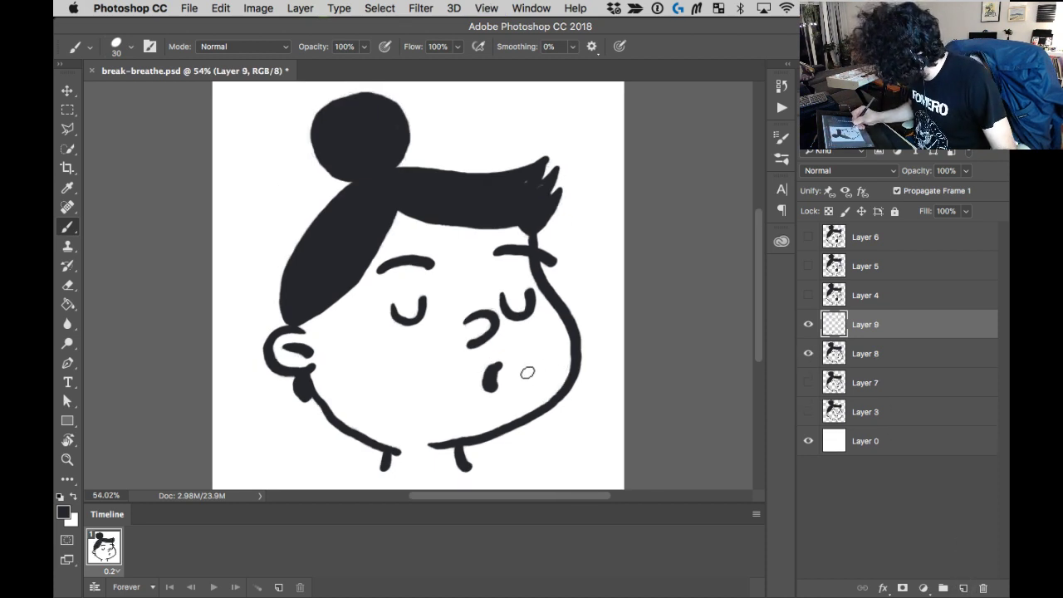
pyautogui.moveTo(527, 373)
pyautogui.mouseDown()
pyautogui.moveTo(567, 349)
pyautogui.moveTo(544, 353)
pyautogui.moveTo(586, 374)
pyautogui.mouseUp()
pyautogui.press('super+z')
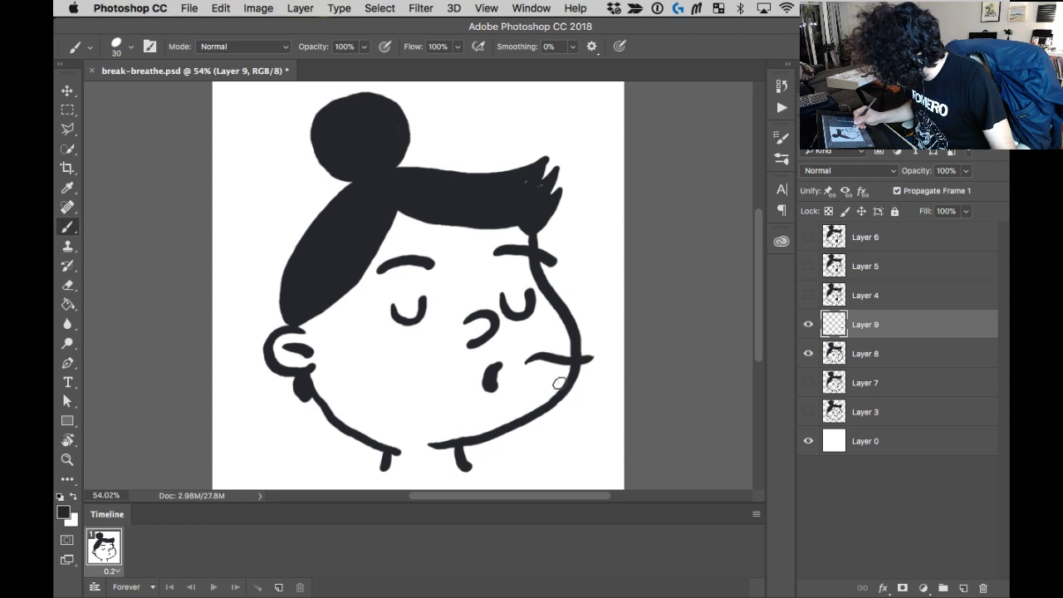
pyautogui.moveTo(560, 383); pyautogui.dragTo(600, 384)
pyautogui.press('super+alt+z')
pyautogui.press('super+alt+z')
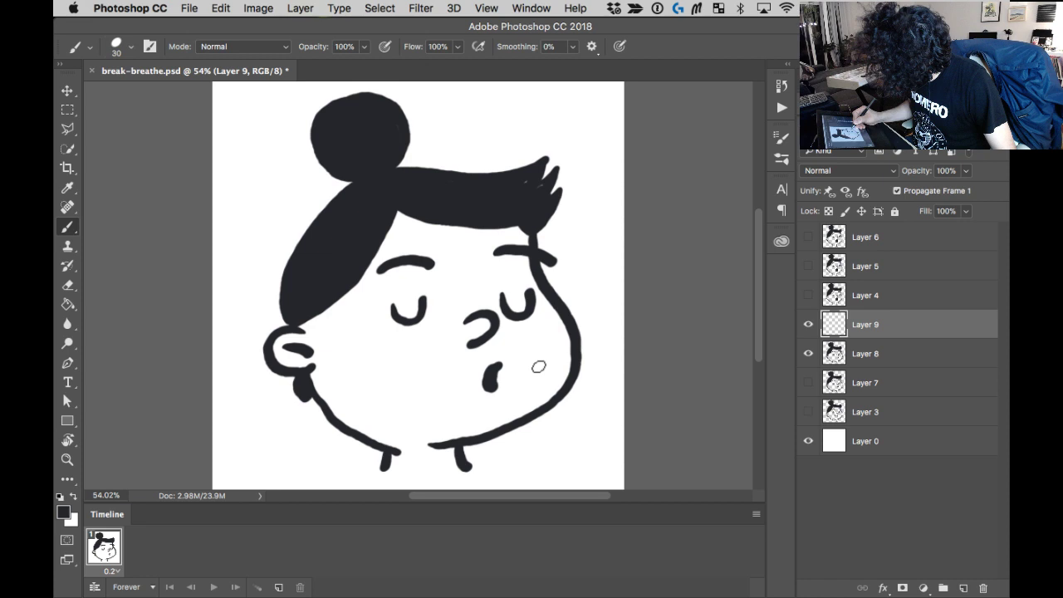
# Draw thin curled breath lines blowing from the mouth across the cheek on Layer 9, redoing the lower line.
pyautogui.moveTo(533, 364)
pyautogui.mouseDown()
pyautogui.moveTo(592, 346)
pyautogui.moveTo(602, 354)
pyautogui.mouseUp()
pyautogui.press('super+z')
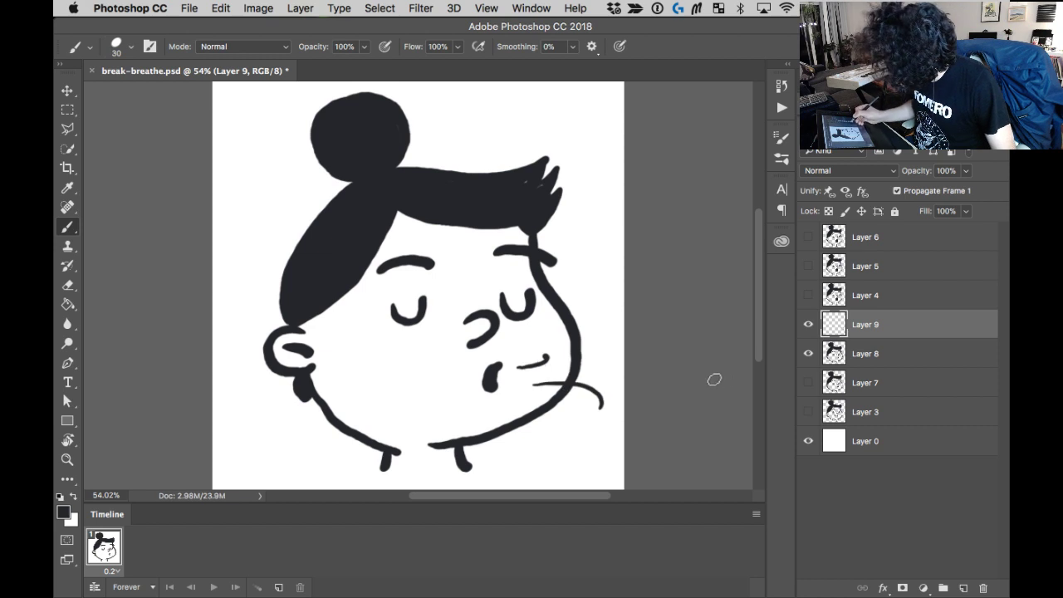
pyautogui.press('super+z')
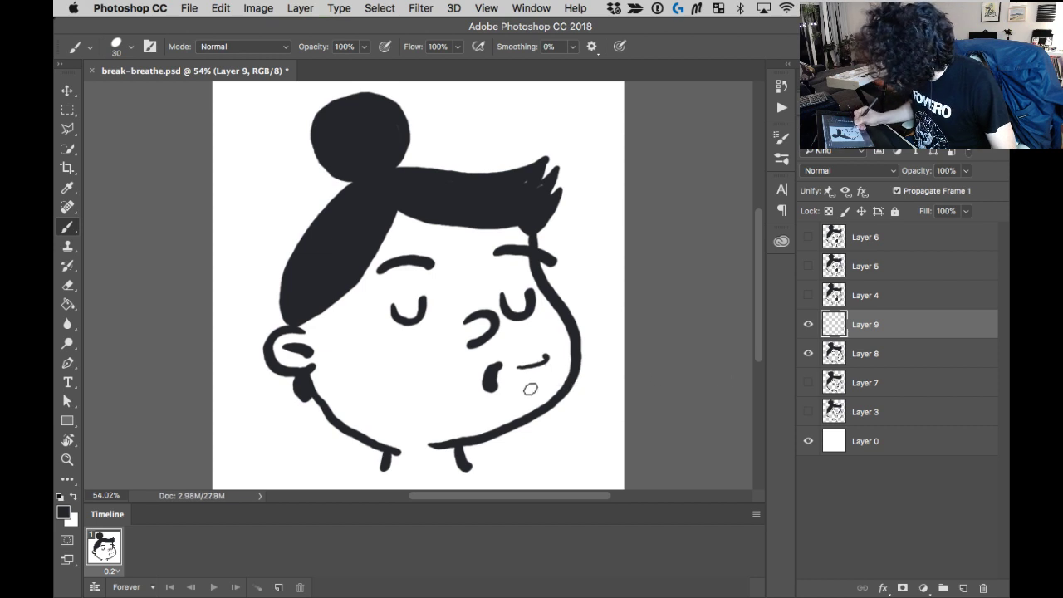
pyautogui.moveTo(522, 382); pyautogui.dragTo(588, 408)
pyautogui.moveTo(573, 368); pyautogui.dragTo(612, 342)
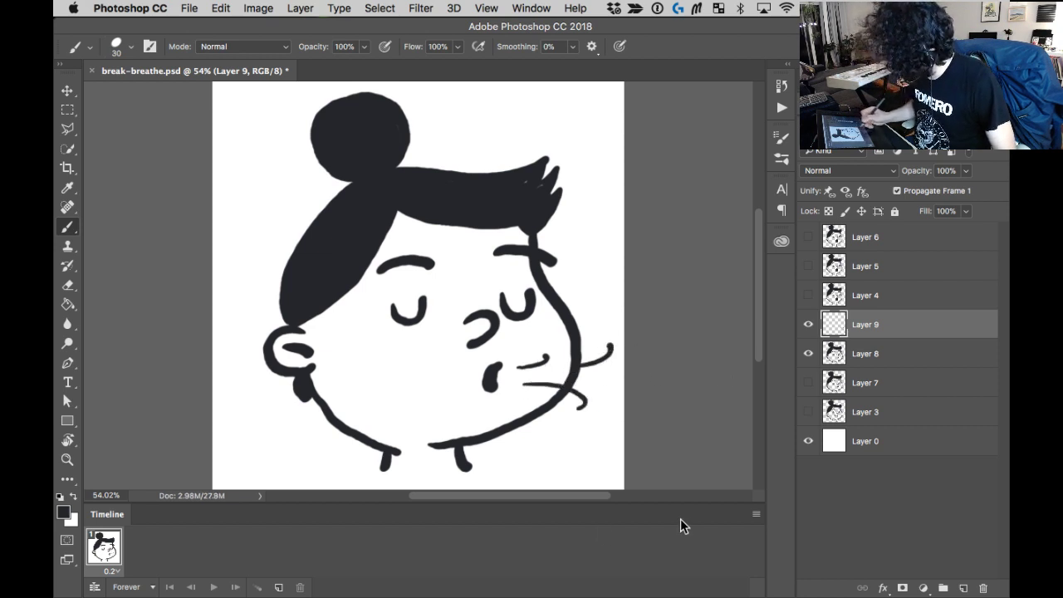
# Add a layer above Layer 9, draw broken breath lines drifting farther from the mouth on it, and hide Layer 9.
pyautogui.press('super+alt+shift+n')
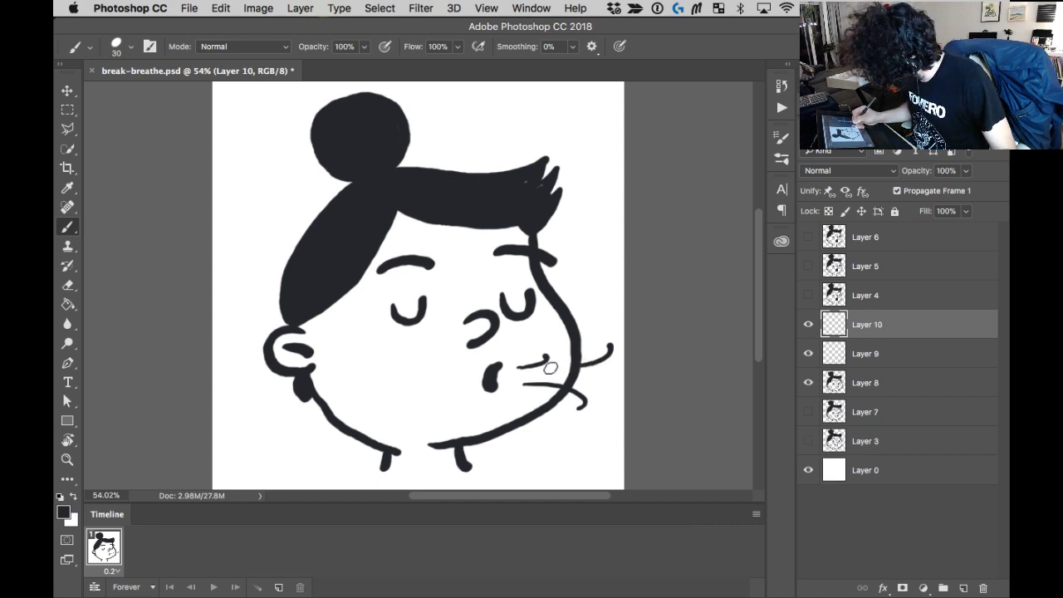
pyautogui.moveTo(550, 368); pyautogui.dragTo(616, 359)
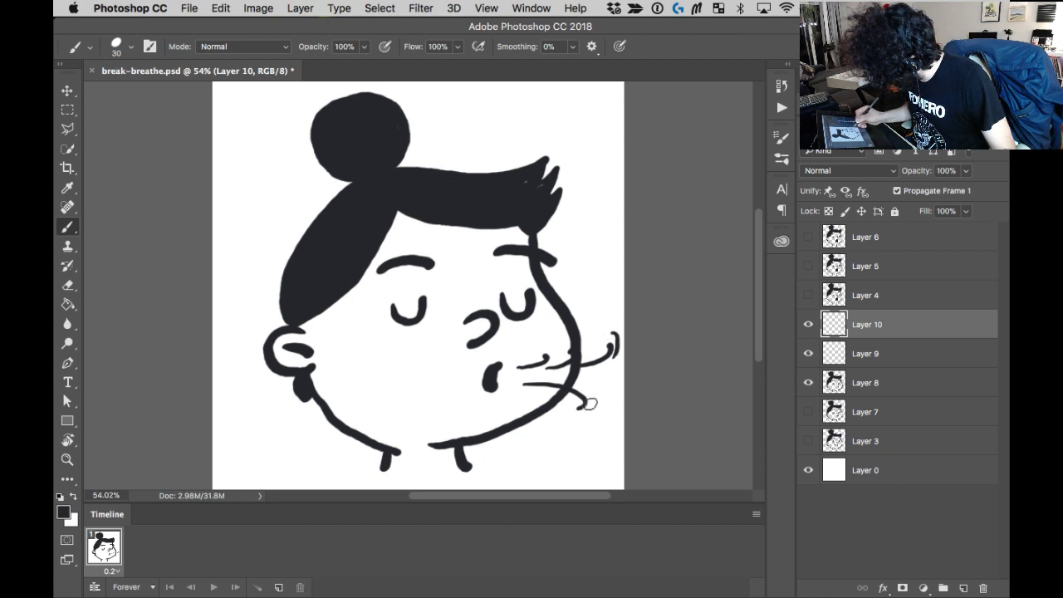
pyautogui.moveTo(600, 400); pyautogui.dragTo(607, 426)
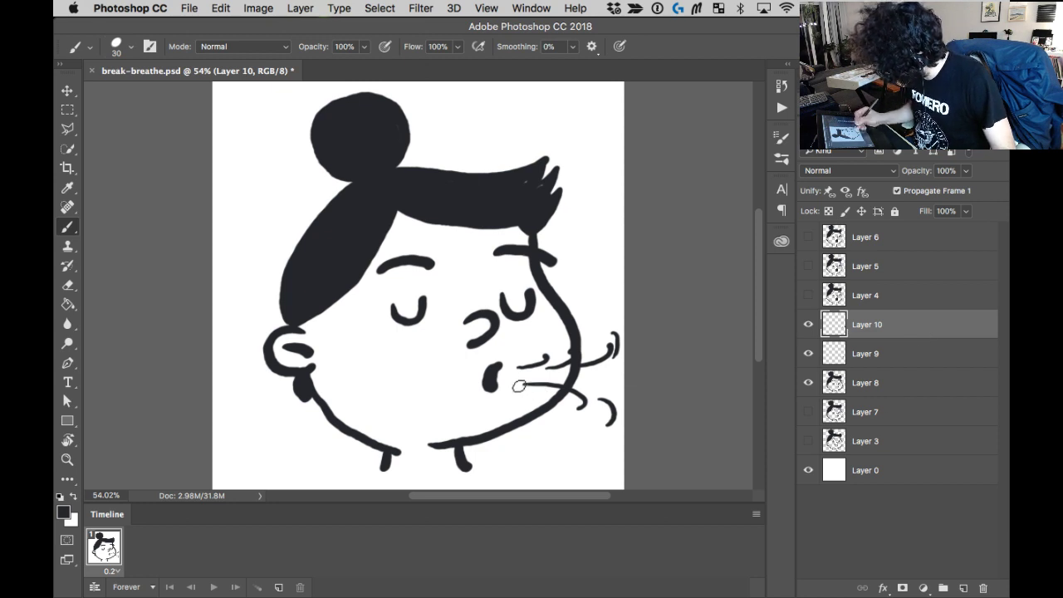
pyautogui.click(809, 353)
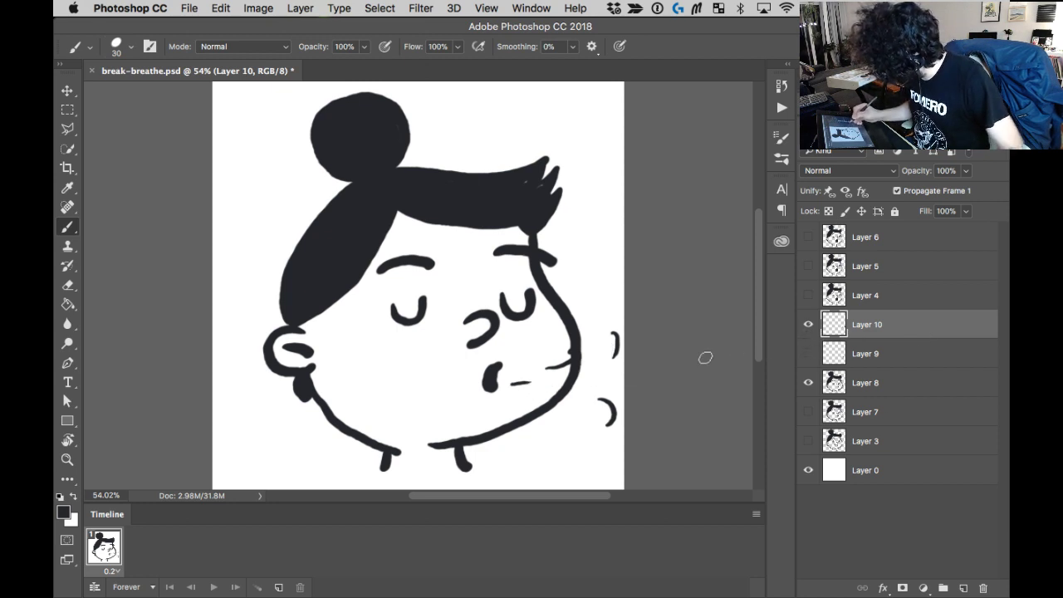
# Select the upper breath line near the cheek on Layer 10, nudge it slightly toward the mouth and deselect.
pyautogui.press('m')
pyautogui.moveTo(544, 334); pyautogui.dragTo(587, 375)
pyautogui.press('v')
pyautogui.press('Left')
pyautogui.press('Left')
pyautogui.press('Left')
pyautogui.press('Left')
pyautogui.press('Left')
pyautogui.press('Left')
pyautogui.press('Left')
pyautogui.press('Left')
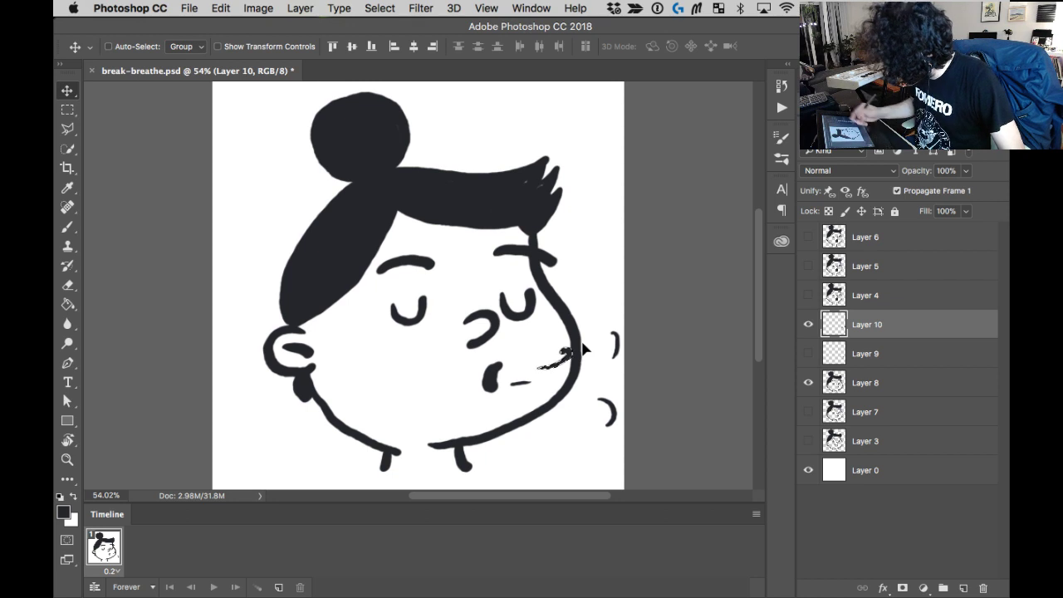
pyautogui.press('m')
pyautogui.click(623, 392)
# Compare the breath lines of Layers 9 and 10, hide Layers 8, 9 and 10, and show Layer 3.
pyautogui.click(808, 354)
pyautogui.click(809, 325)
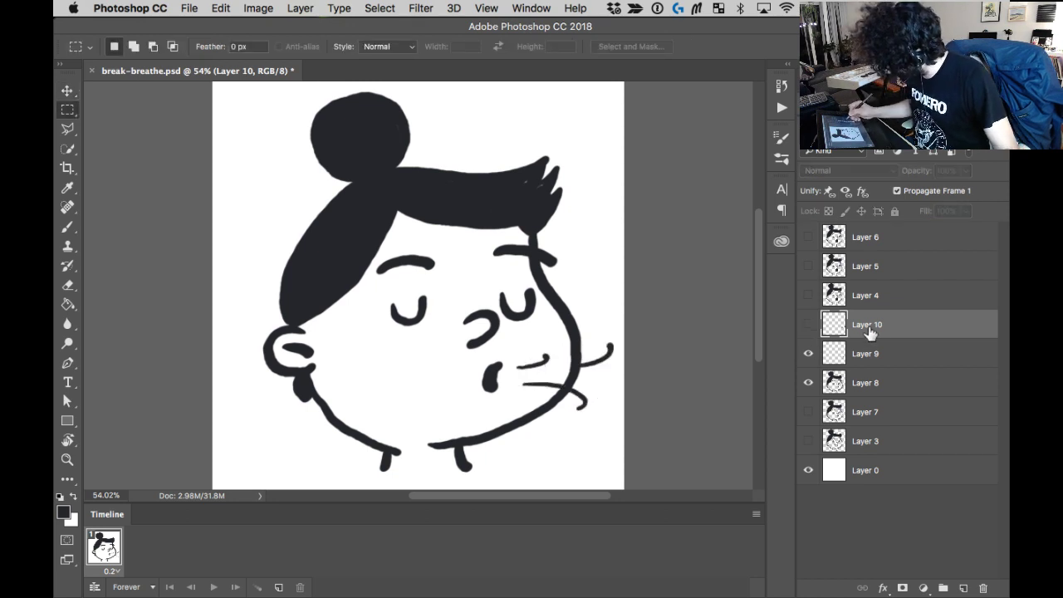
pyautogui.click(809, 354)
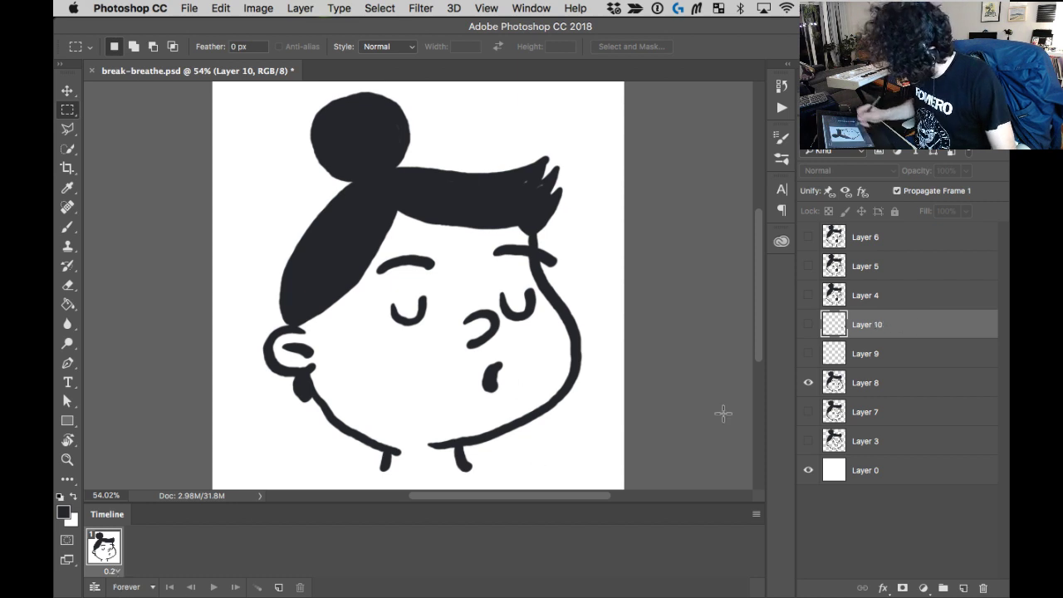
pyautogui.click(809, 441)
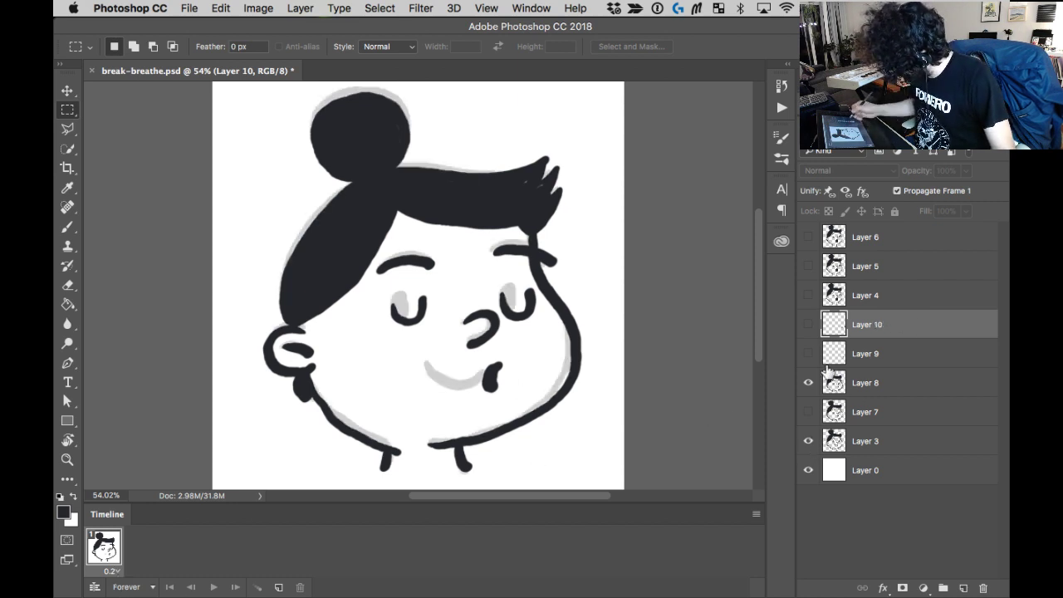
pyautogui.click(809, 383)
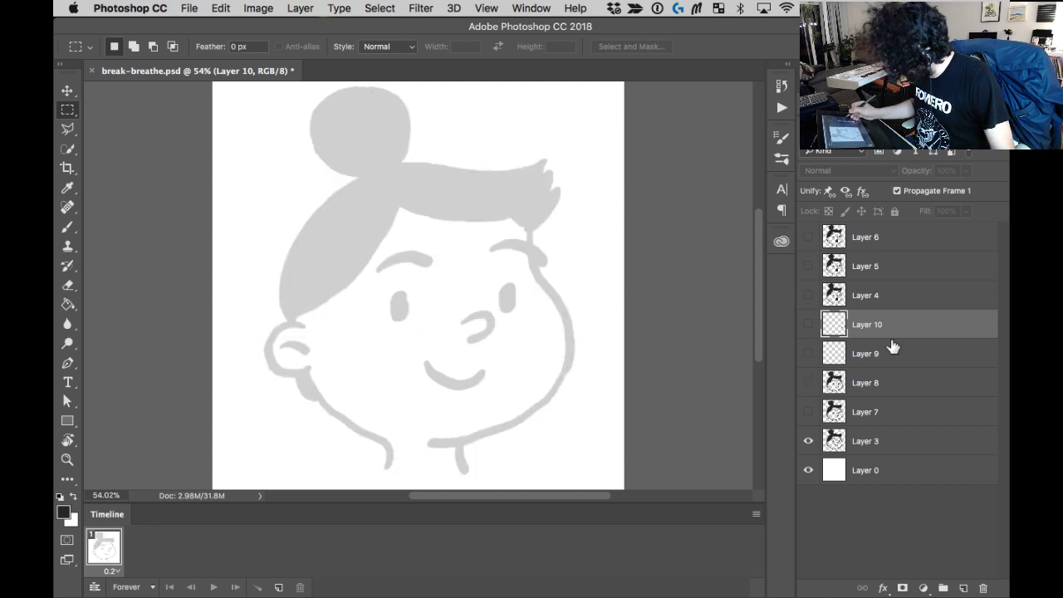
# Set Layer 3's opacity to 100%.
pyautogui.click(893, 441)
pyautogui.click(965, 171)
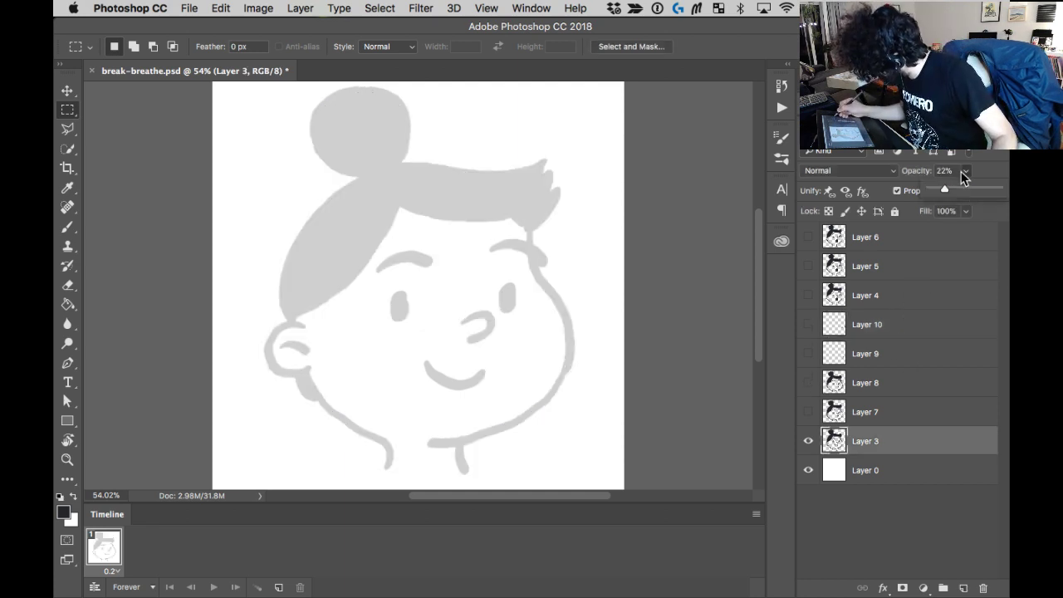
pyautogui.moveTo(944, 189); pyautogui.dragTo(1008, 192)
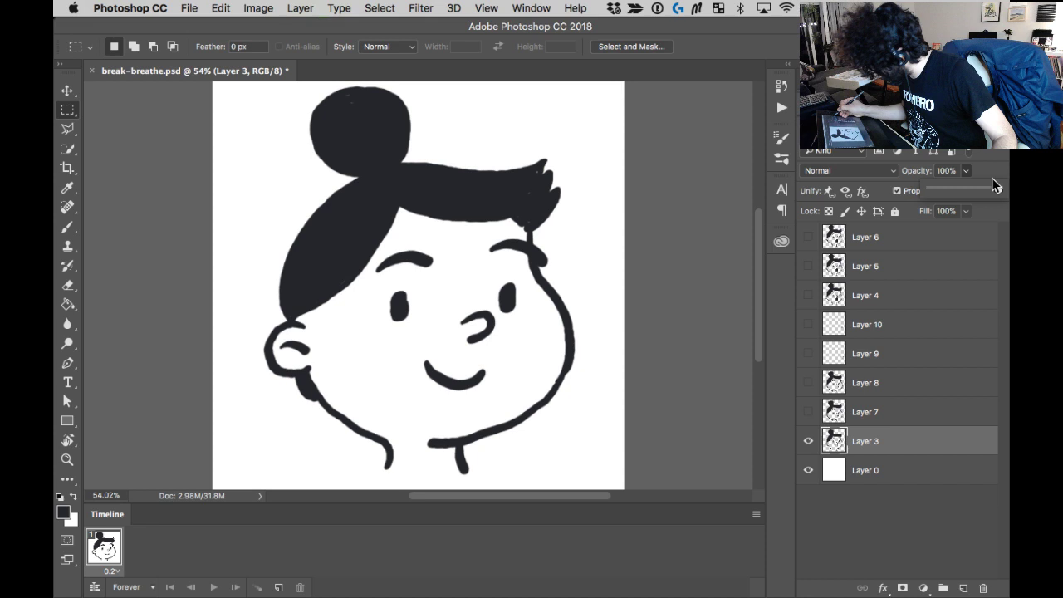
# Add a second animation frame that shows Layer 4 in place of Layer 3.
pyautogui.click(278, 587)
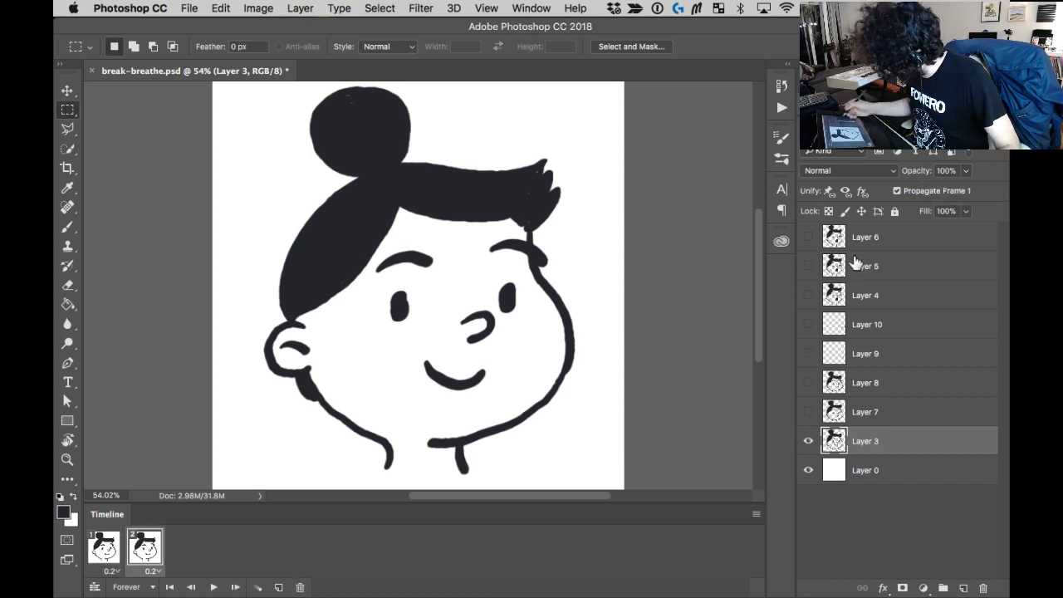
pyautogui.click(808, 296)
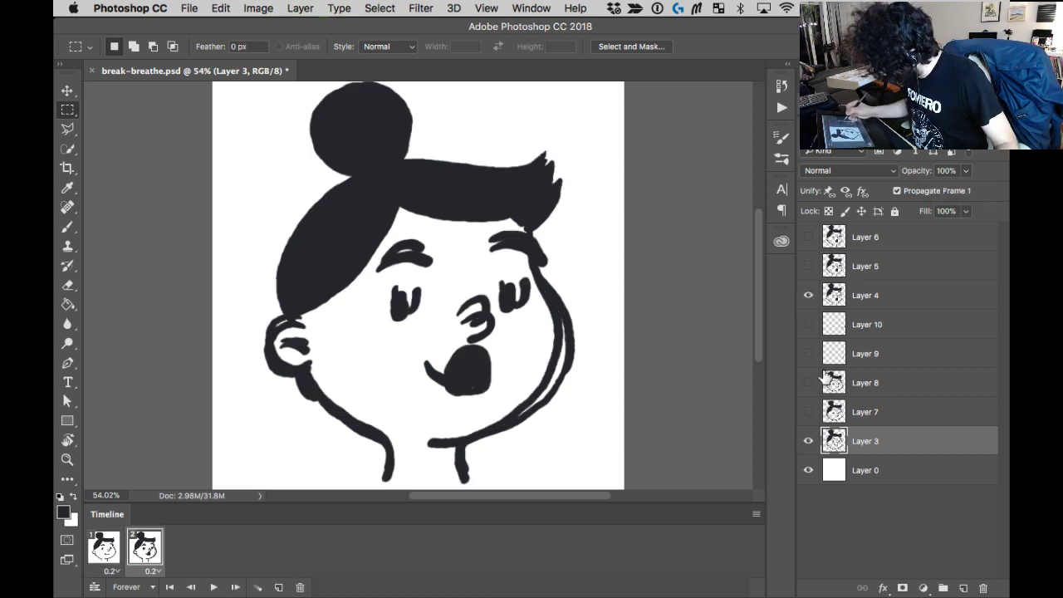
pyautogui.click(809, 441)
# Add a third frame showing Layer 5 instead of Layer 4 and a fourth frame showing Layer 6 instead of Layer 5.
pyautogui.click(278, 588)
pyautogui.click(808, 267)
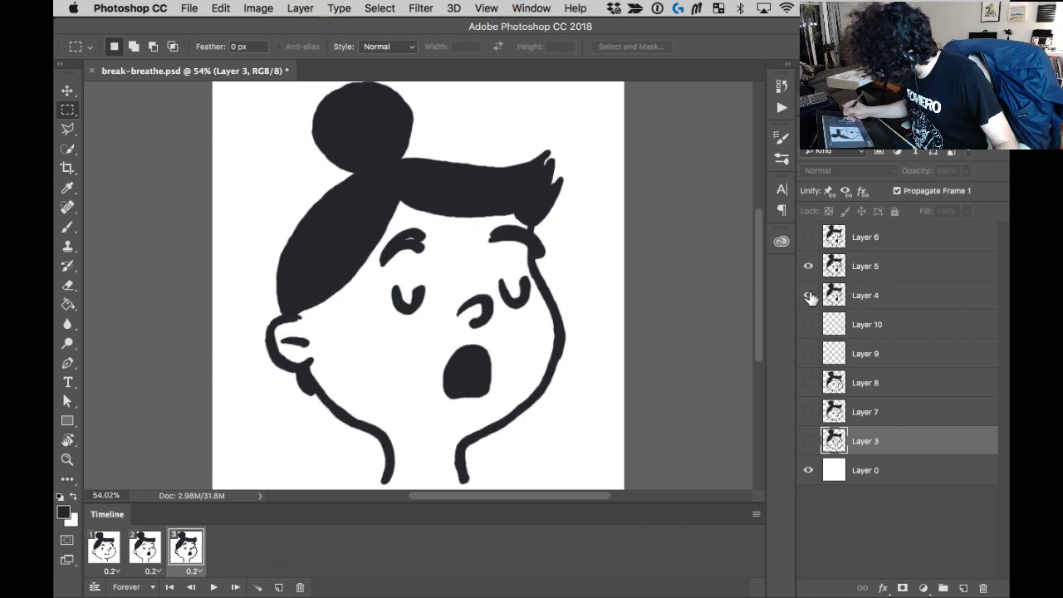
pyautogui.click(809, 296)
pyautogui.click(279, 587)
pyautogui.click(808, 238)
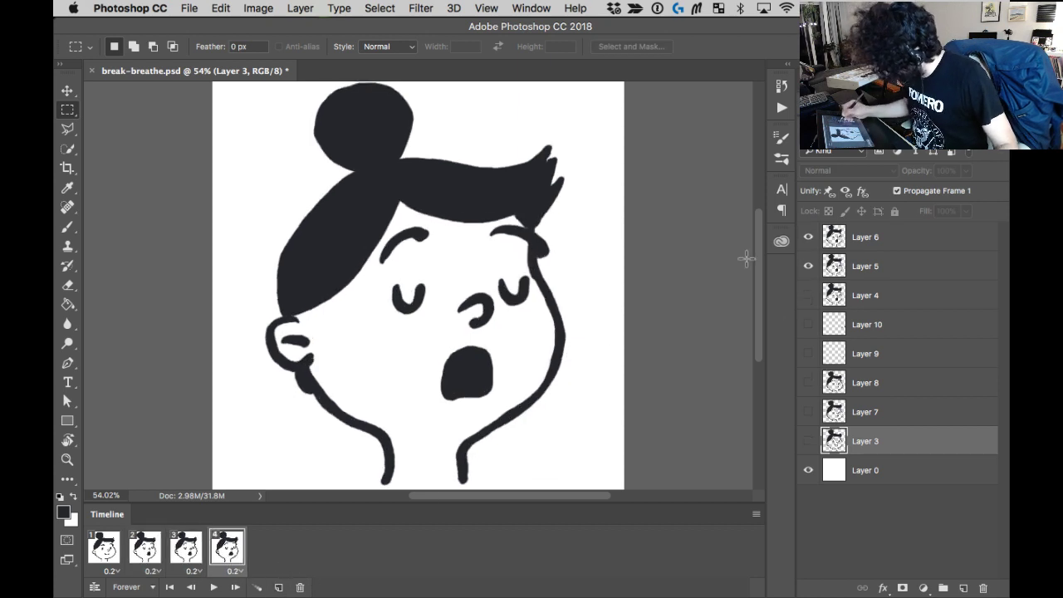
pyautogui.click(808, 266)
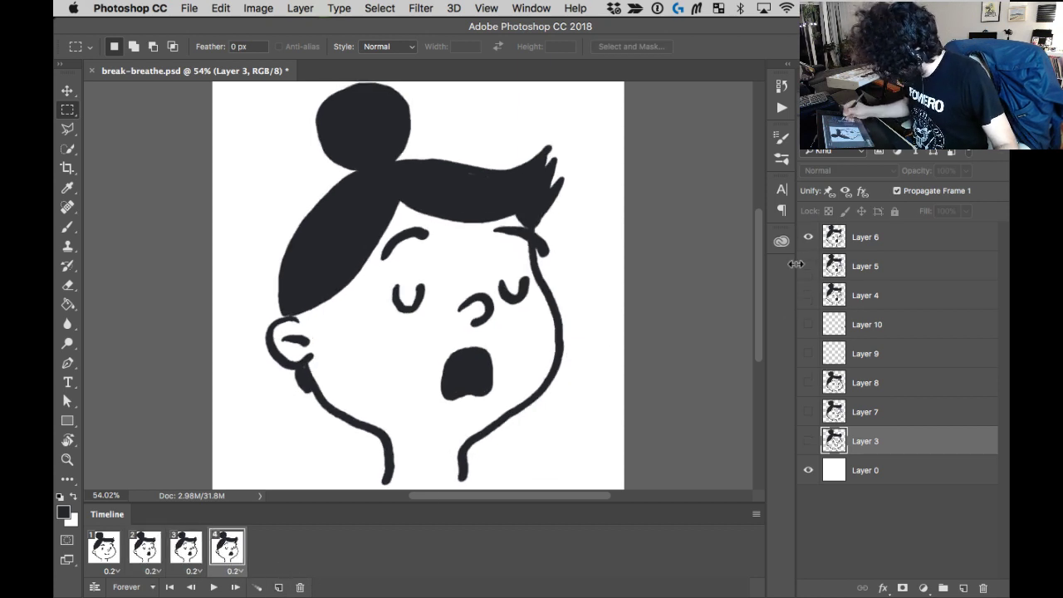
# Extend the animation to eight frames holding the Layer 6 pose, and show Layer 4 instead of Layer 6 in frame 8.
pyautogui.click(278, 588)
pyautogui.click(279, 588)
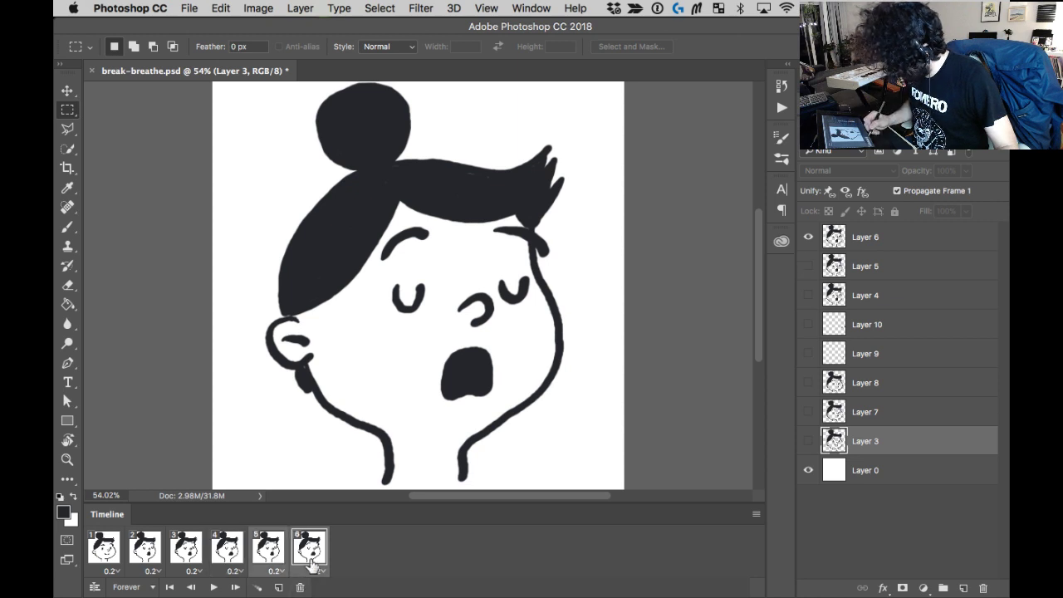
pyautogui.click(278, 587)
pyautogui.click(279, 587)
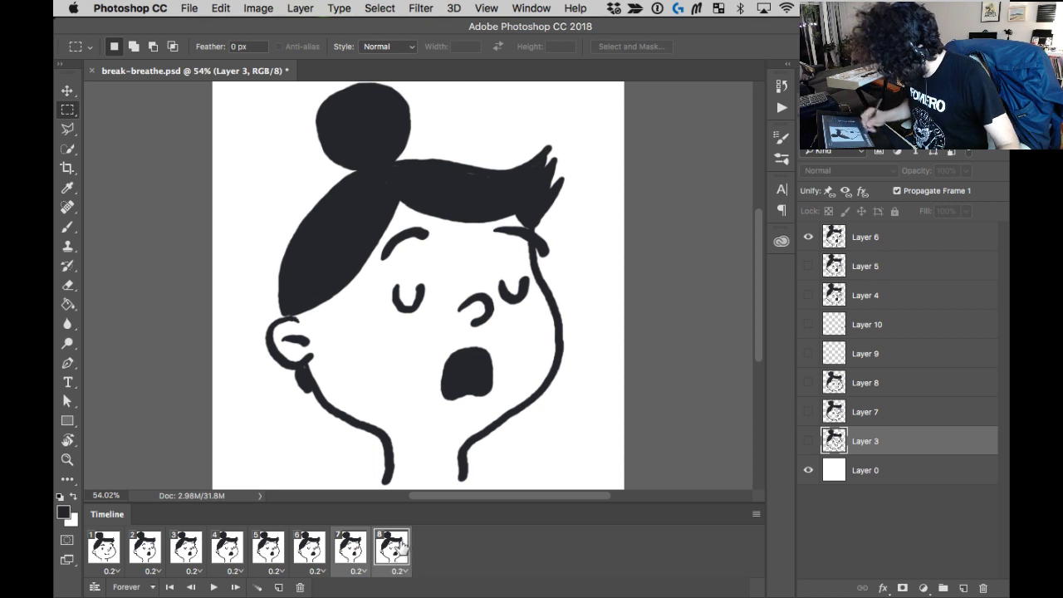
pyautogui.click(808, 295)
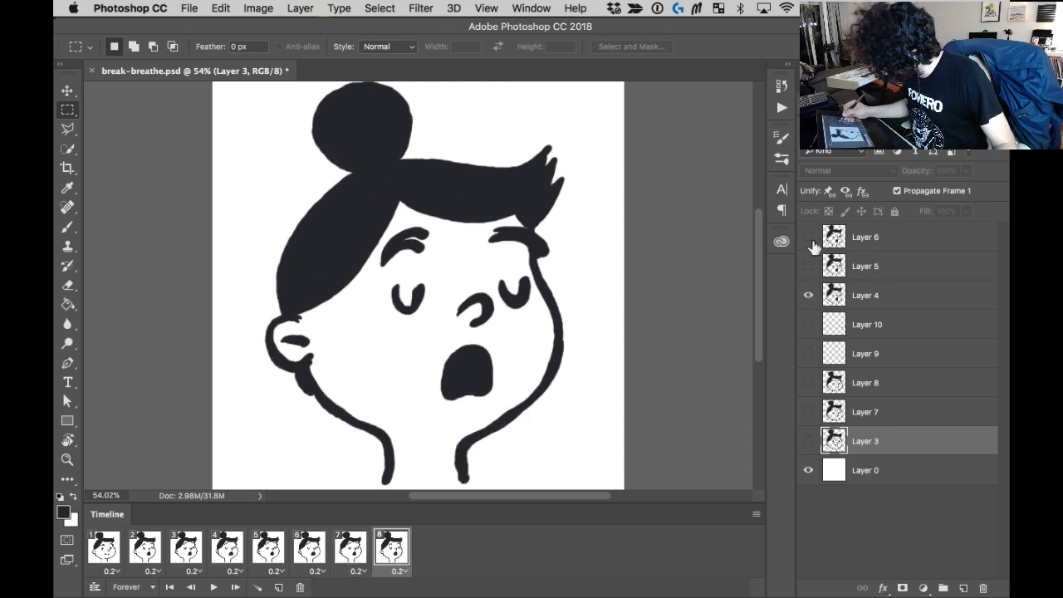
pyautogui.click(808, 236)
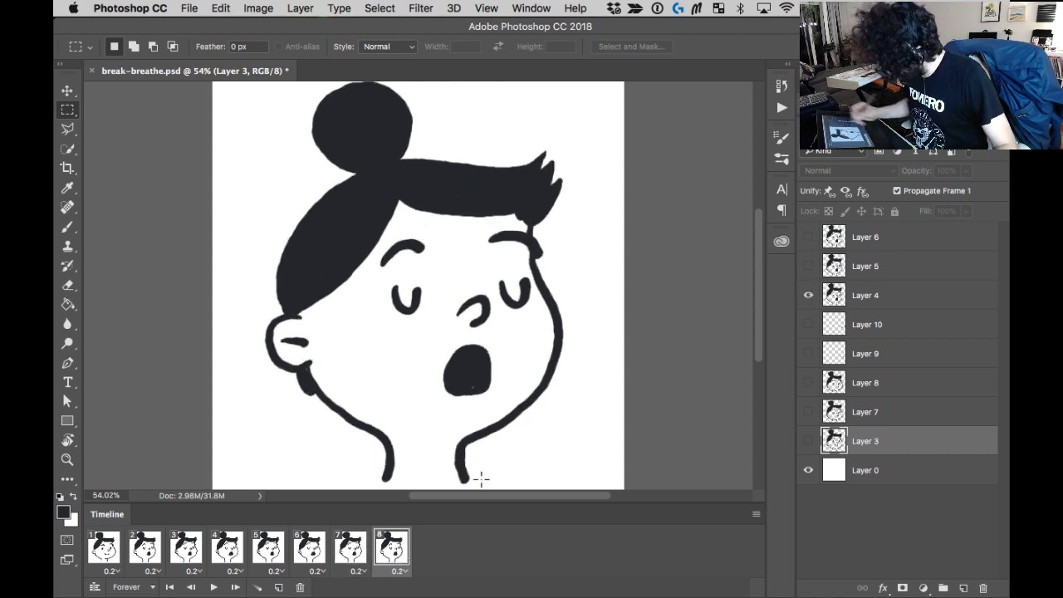
# Add a ninth frame showing Layer 7 in place of Layer 4 and set Layer 7's opacity to 100%.
pyautogui.click(279, 588)
pyautogui.click(808, 295)
pyautogui.click(809, 412)
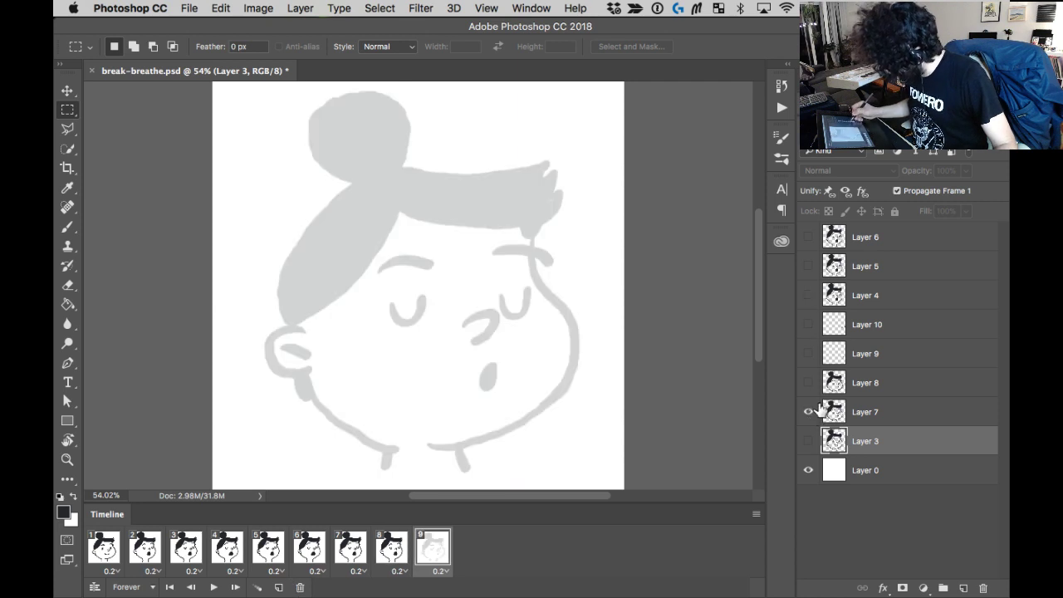
pyautogui.click(872, 411)
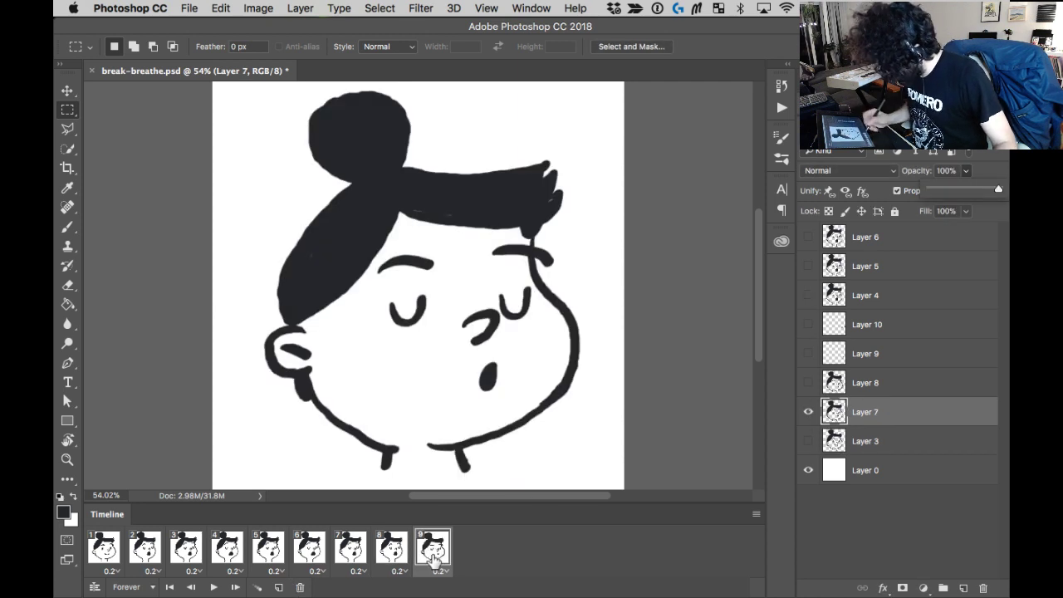
# Add a tenth frame that shows Layer 8 in place of Layer 7.
pyautogui.click(279, 587)
pyautogui.click(809, 412)
pyautogui.click(808, 383)
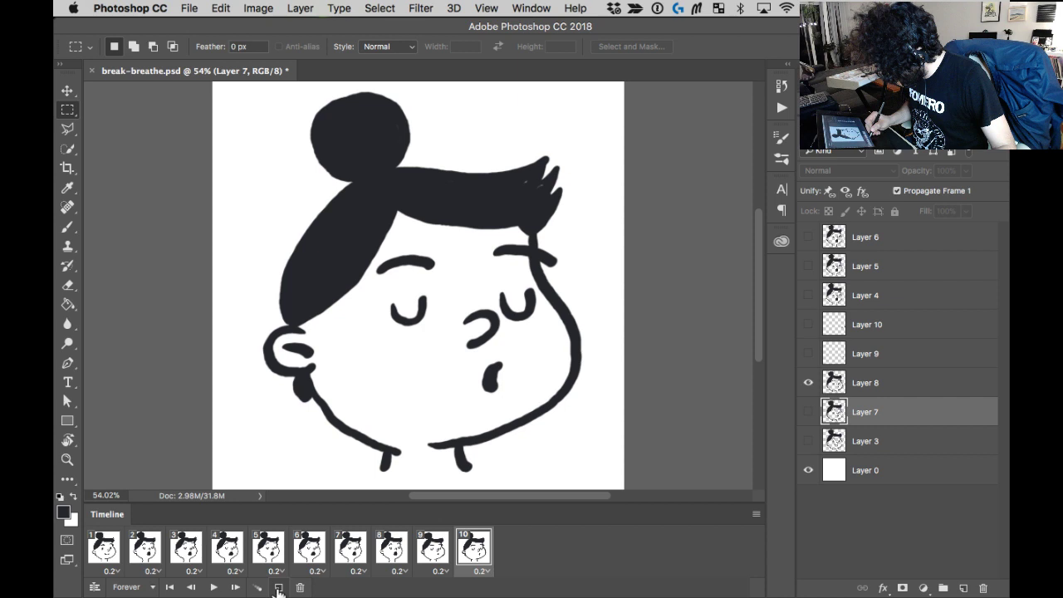
# Show Layer 9 in frame 10, and add an eleventh frame with Layers 7 and 10 in place of Layers 8 and 9.
pyautogui.click(808, 354)
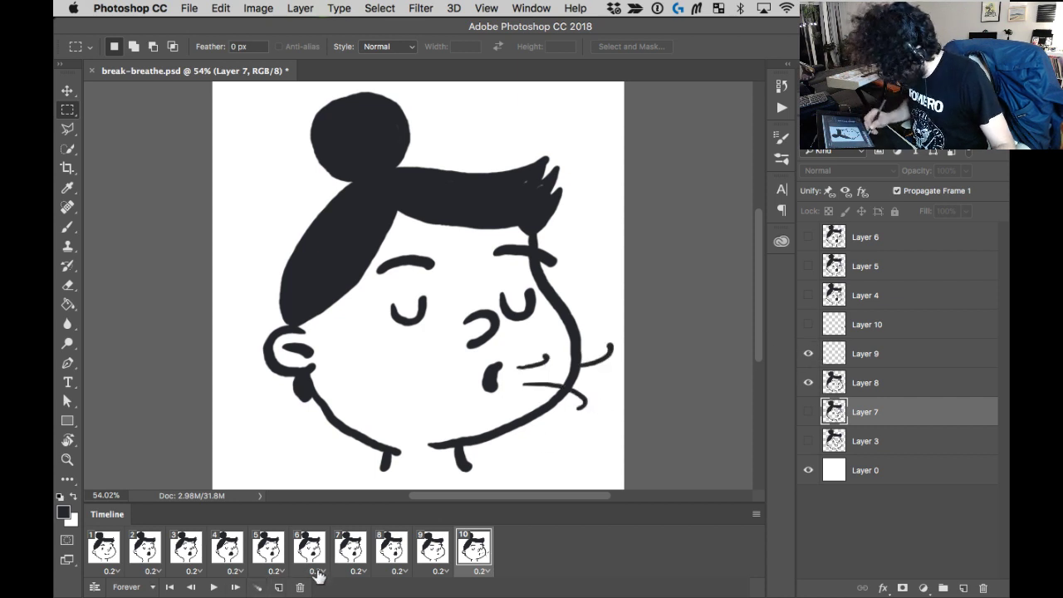
pyautogui.click(279, 587)
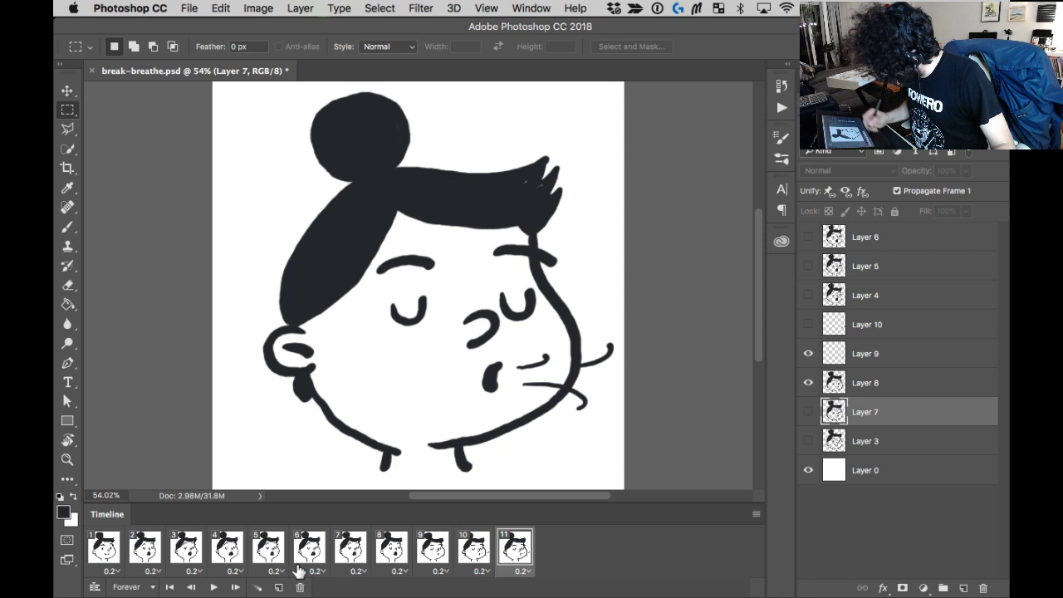
pyautogui.click(808, 412)
pyautogui.click(808, 383)
pyautogui.click(808, 325)
pyautogui.click(808, 353)
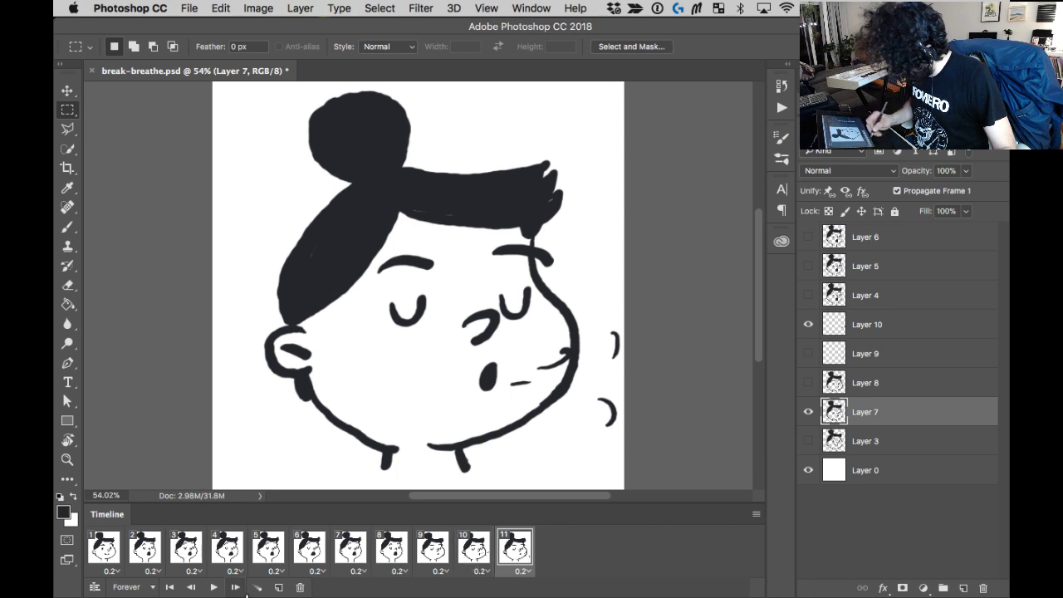
# Add a twelfth frame showing Layer 8 without breath lines and a thirteenth frame showing Layer 7 with the Layer 9 breath lines.
pyautogui.click(279, 587)
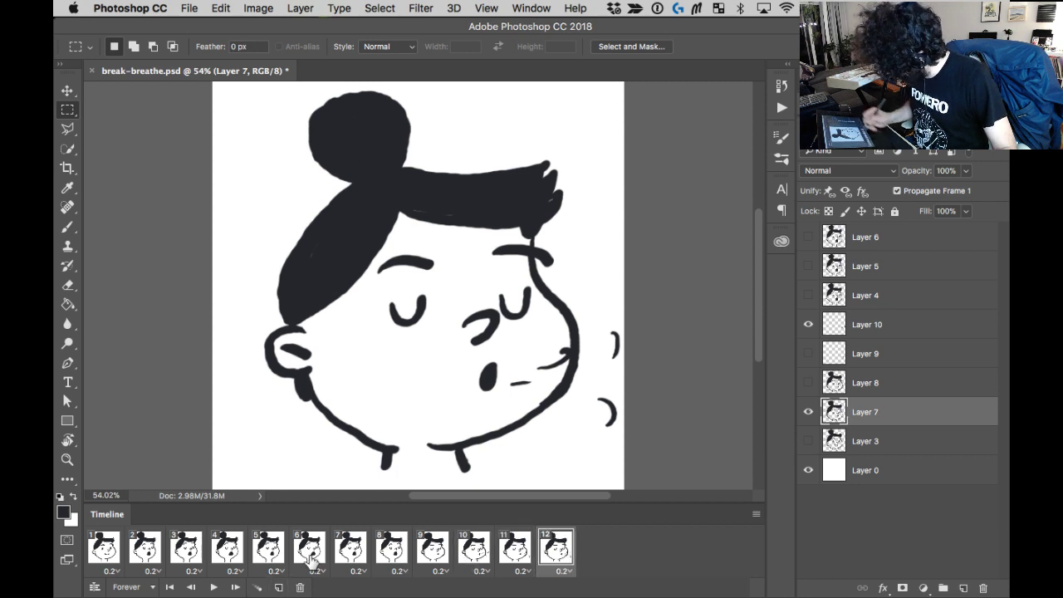
pyautogui.click(279, 588)
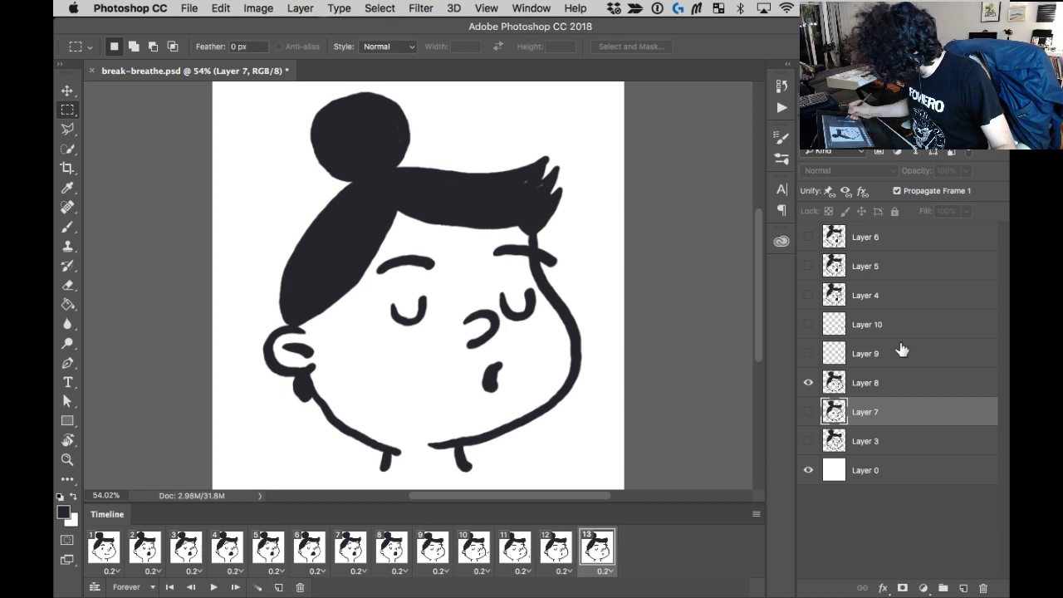
pyautogui.click(808, 412)
pyautogui.click(808, 383)
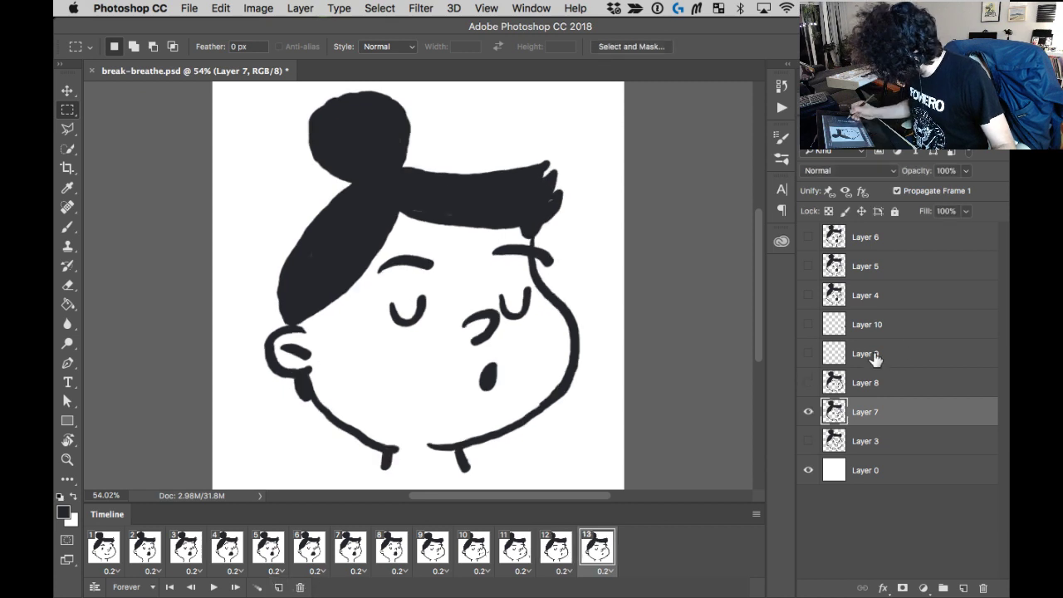
pyautogui.click(809, 354)
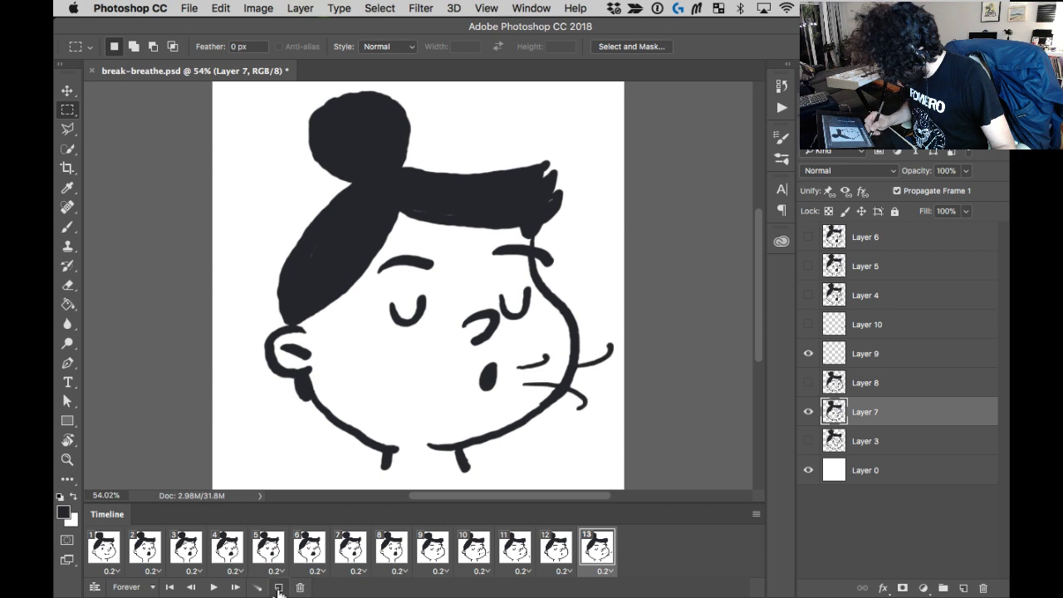
# Add a fourteenth frame that shows Layers 8 and 10 in place of Layers 7 and 9.
pyautogui.click(278, 587)
pyautogui.click(808, 412)
pyautogui.click(808, 383)
pyautogui.click(809, 325)
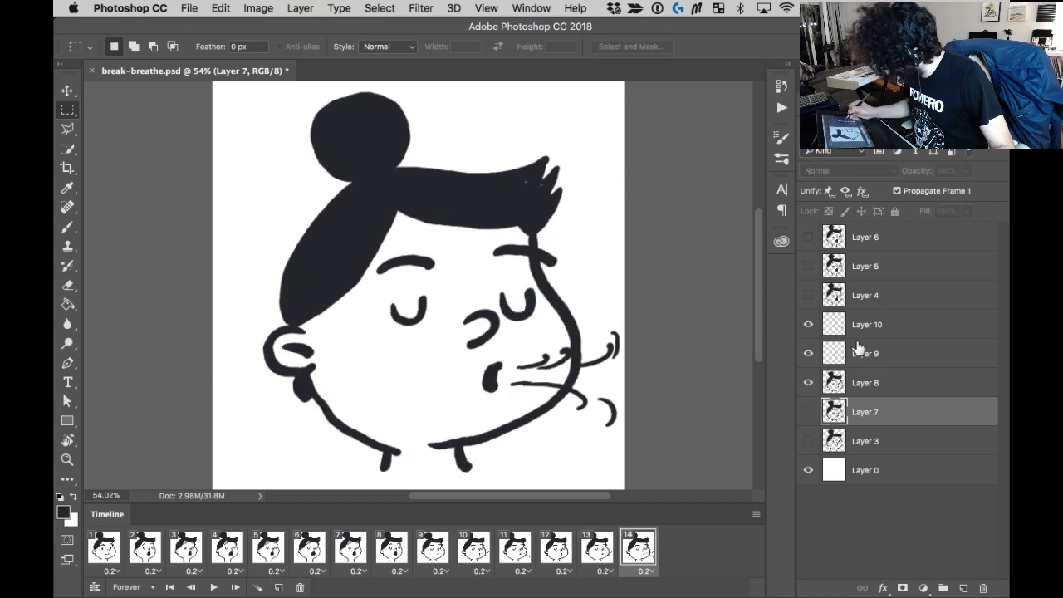
pyautogui.click(808, 354)
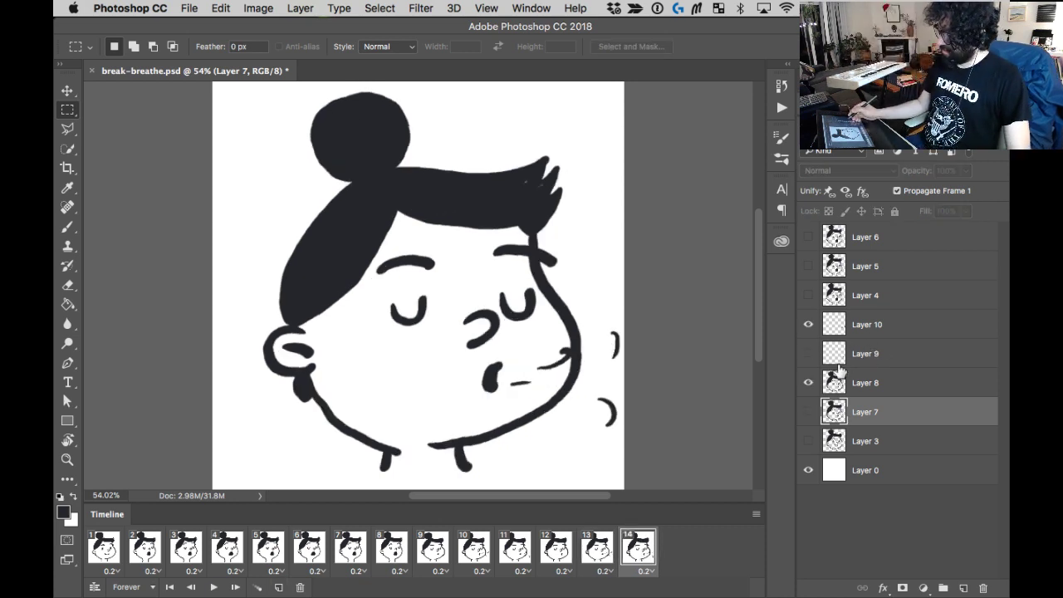
# Preview the animation from its first frame, and delete the smiling Layer 3 frame before replaying the loop.
pyautogui.click(121, 554)
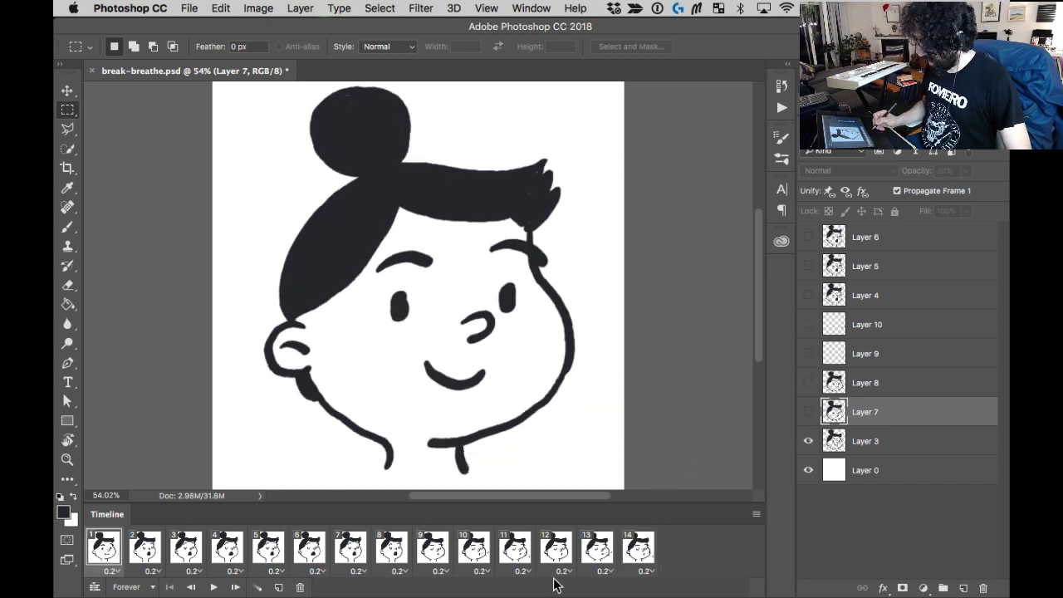
pyautogui.press('space')
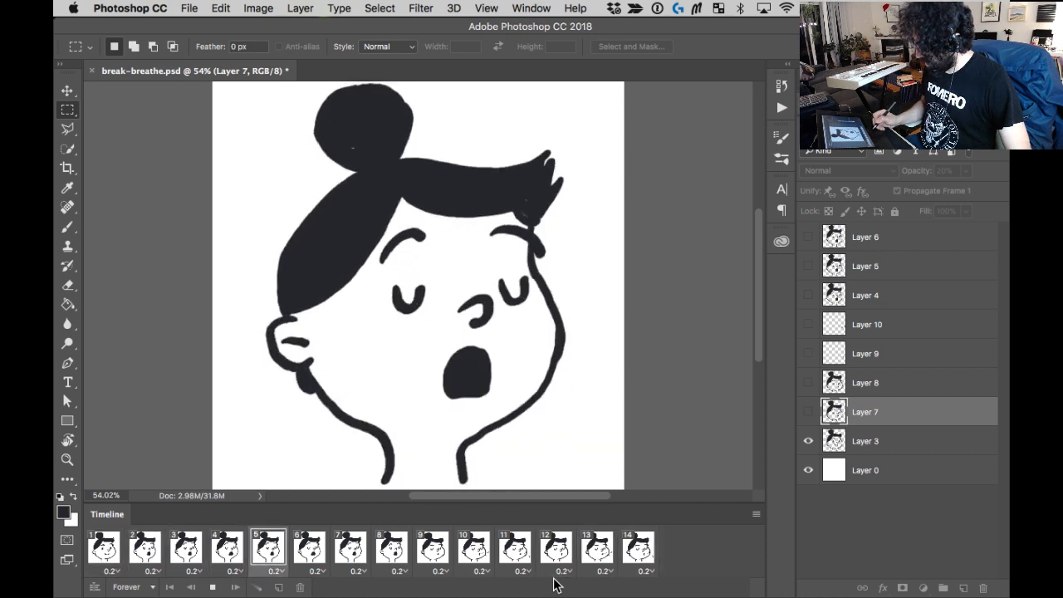
pyautogui.press('space')
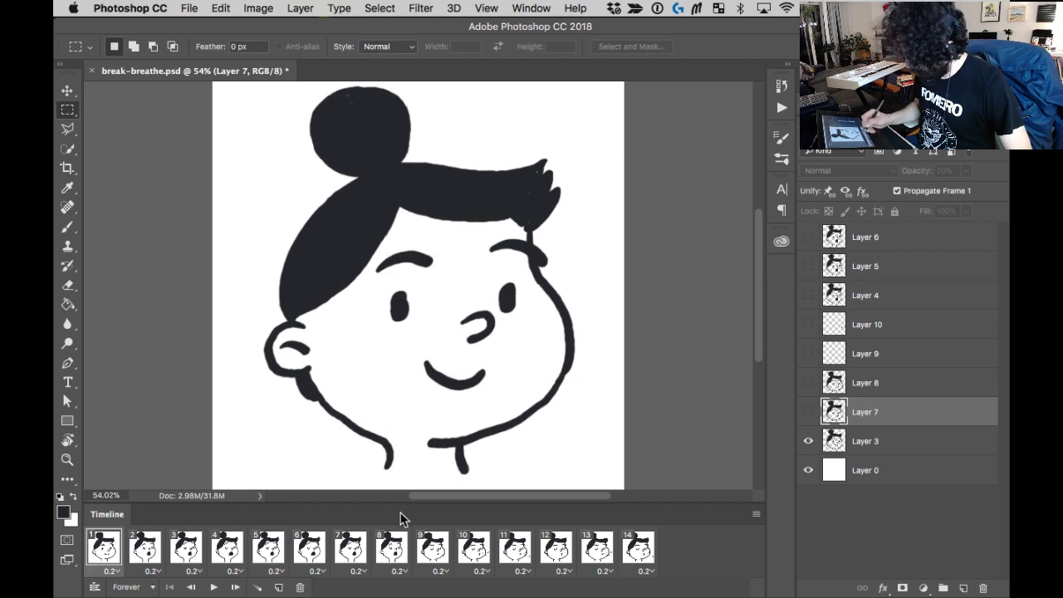
pyautogui.click(301, 588)
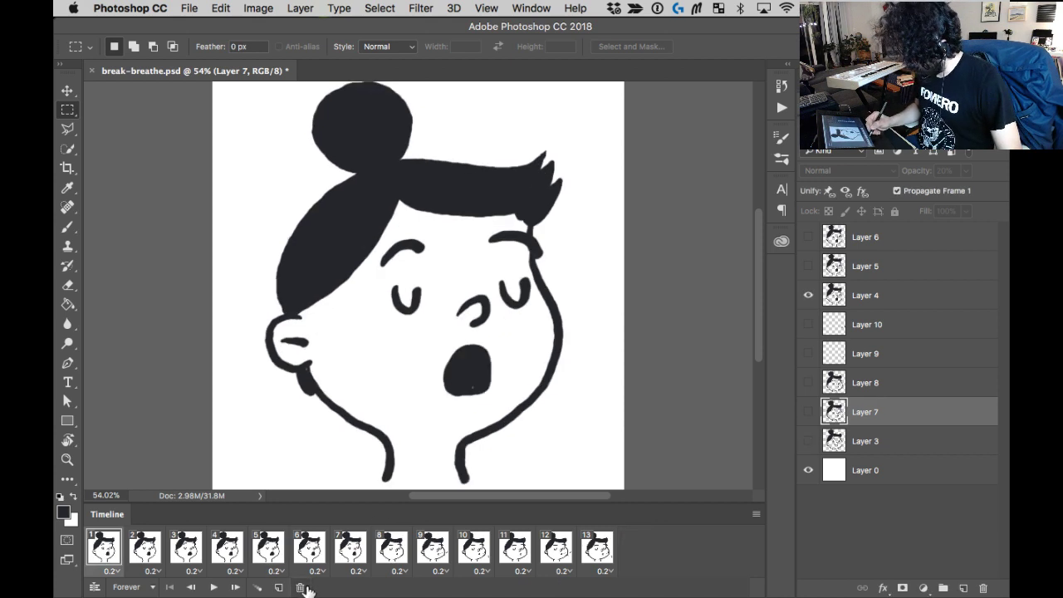
pyautogui.press('space')
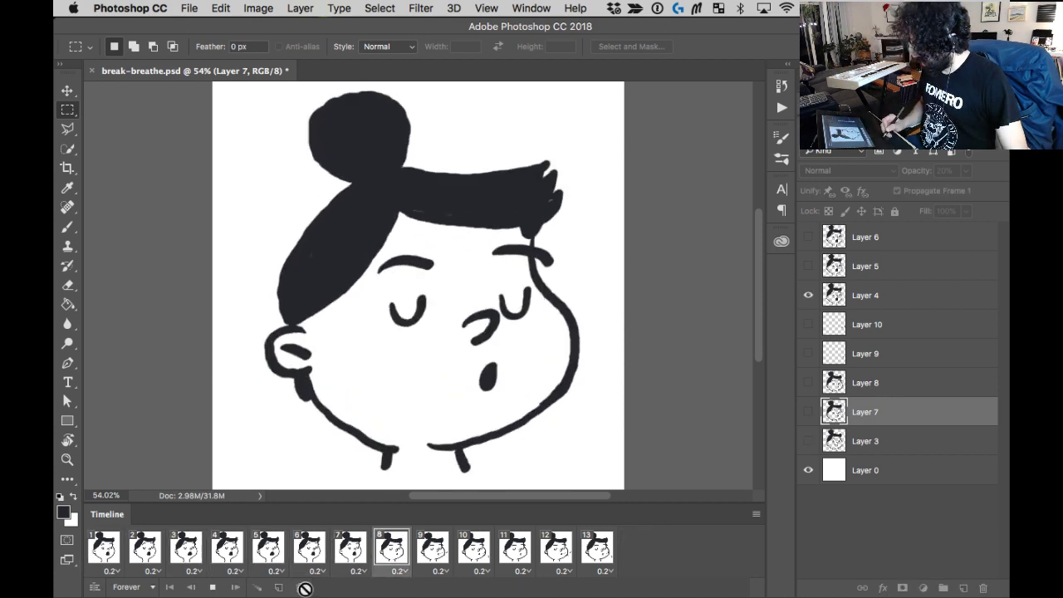